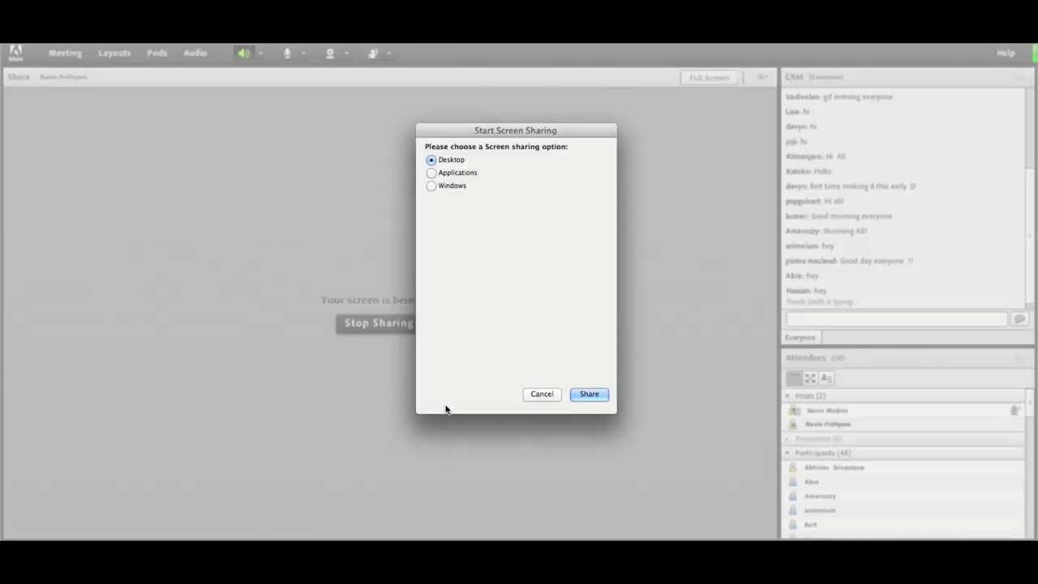
# Share the whole desktop in Adobe Connect, narrow the meeting window, and bring MetaTrader 4 forward
pyautogui.click(582, 395)
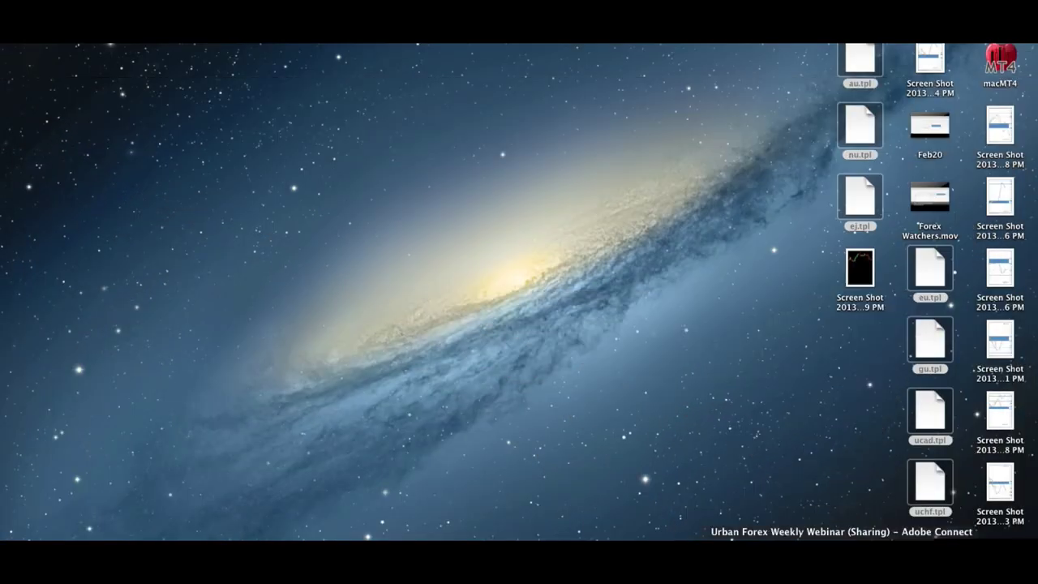
pyautogui.click(819, 536)
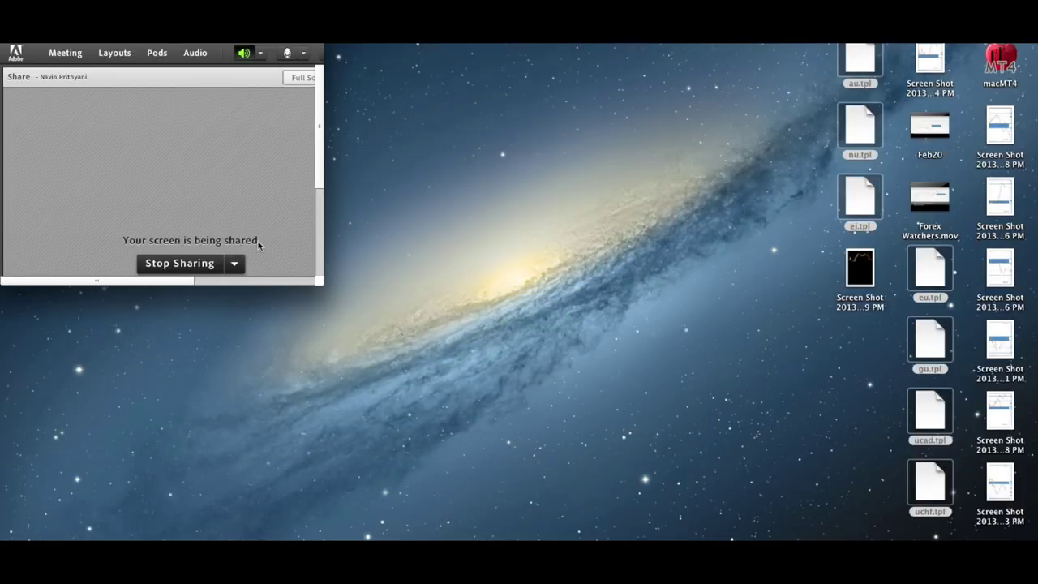
pyautogui.moveTo(322, 284); pyautogui.dragTo(198, 468)
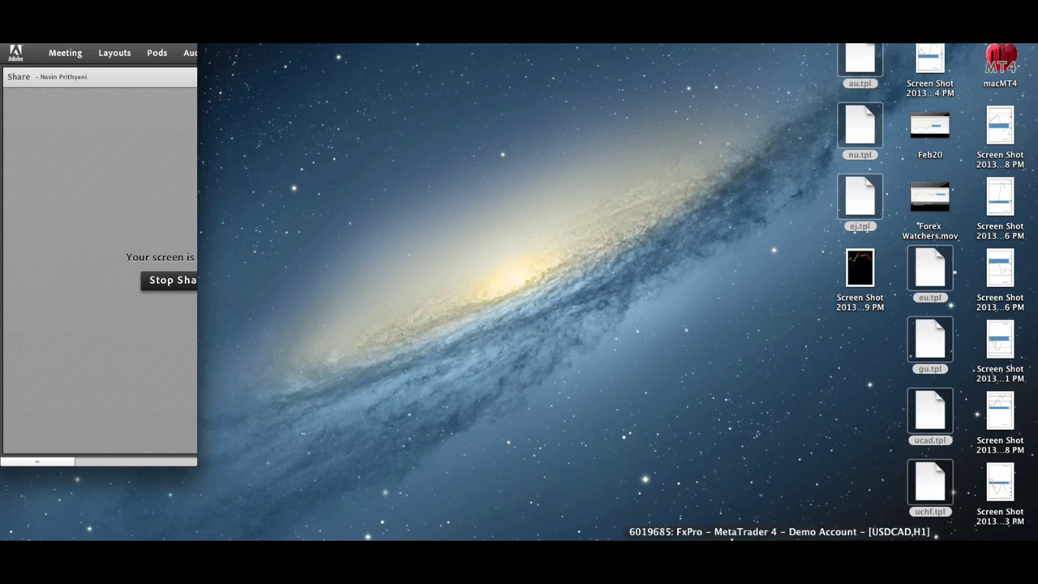
pyautogui.click(539, 552)
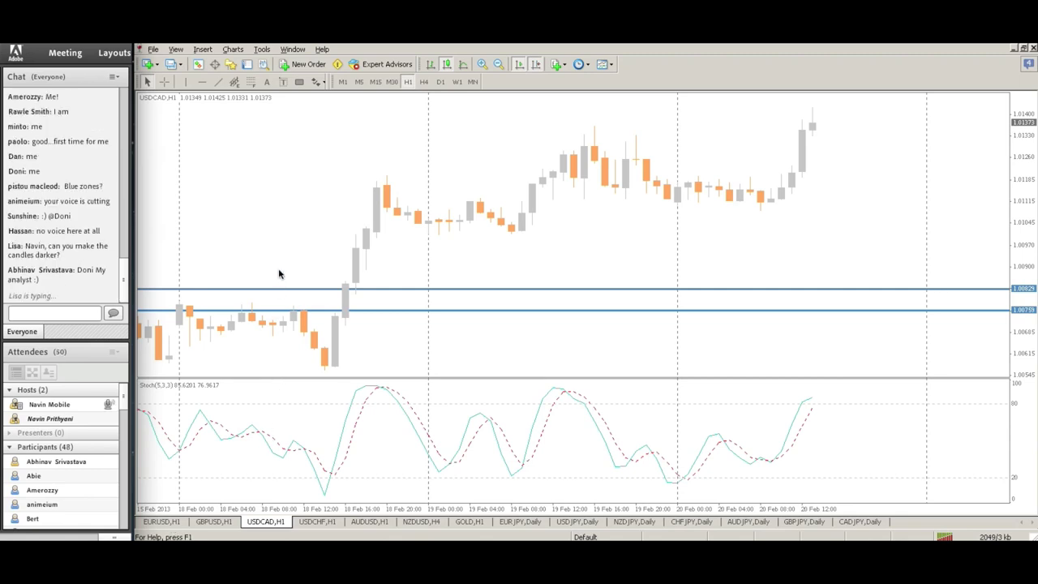
# Apply the Clean_black template to the EURUSD H1 chart: black background, green and red candles
pyautogui.doubleClick(176, 525)
pyautogui.click(176, 525)
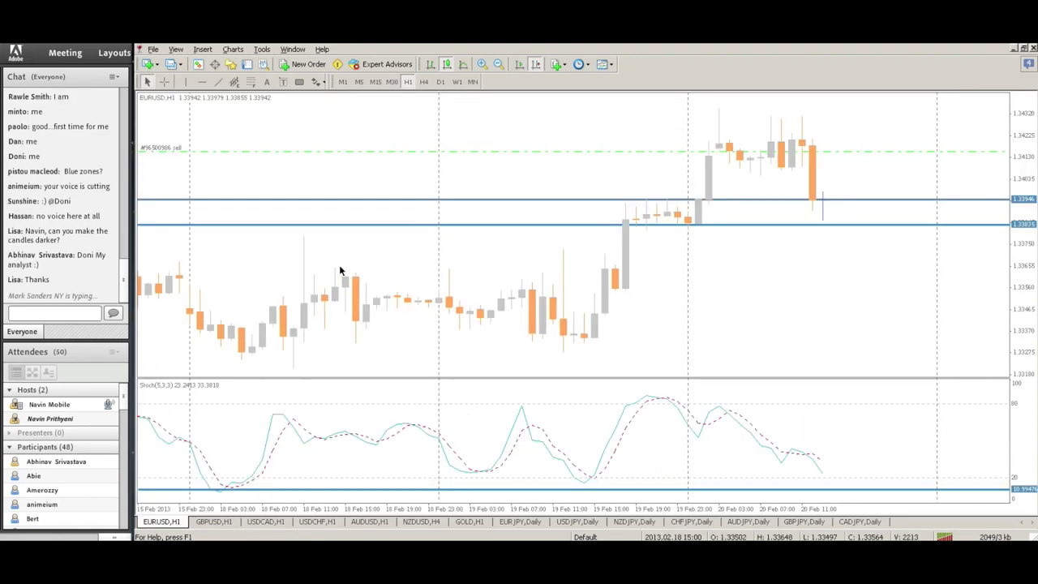
pyautogui.rightClick(339, 190)
pyautogui.moveTo(422, 277)
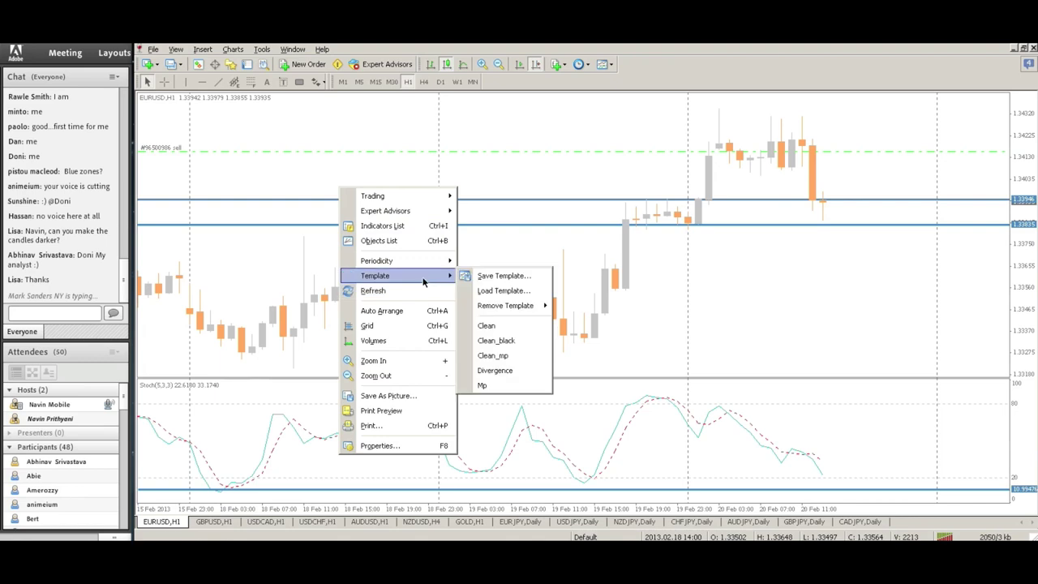
pyautogui.click(517, 344)
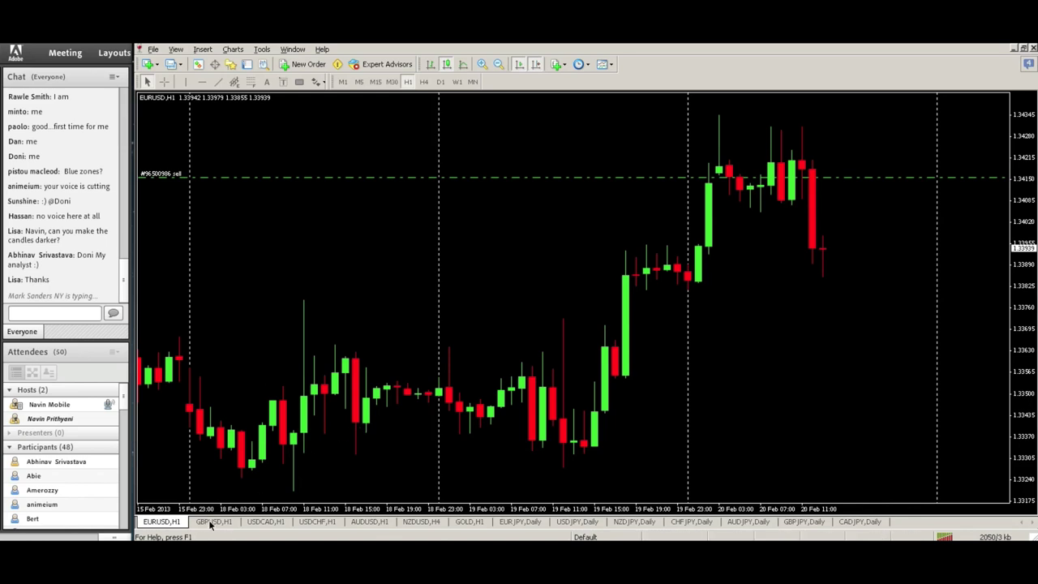
pyautogui.hotkey('alt', 'r')
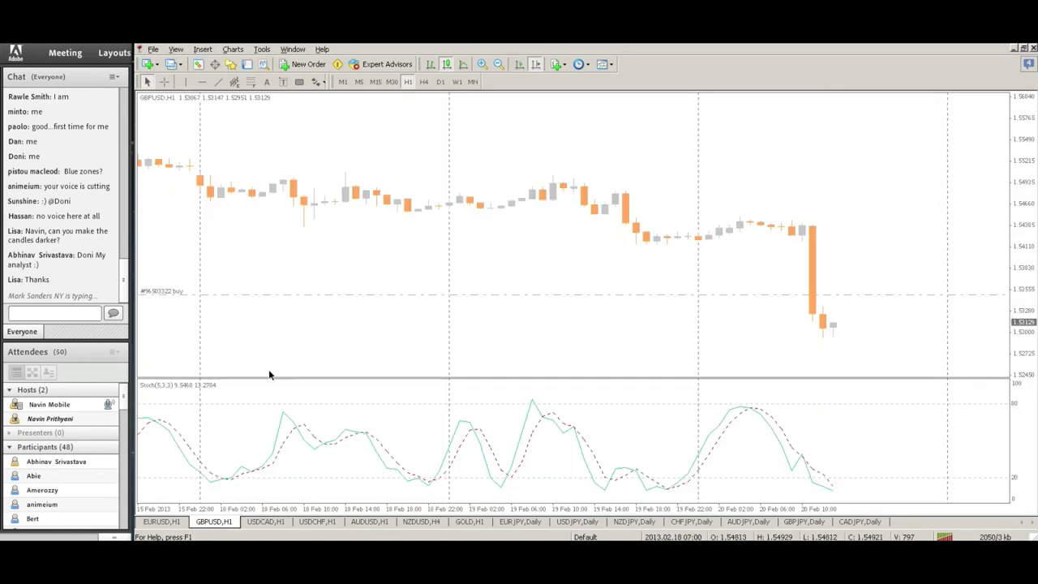
# On the EURUSD H1 chart, draw a horizontal line at the 1.34343 high wick
pyautogui.click(173, 523)
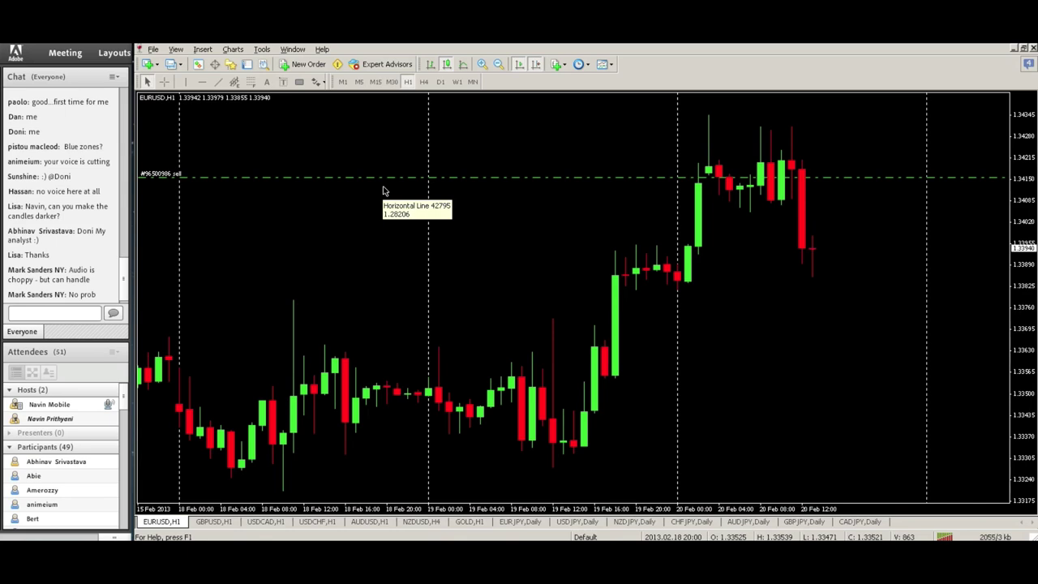
pyautogui.click(202, 82)
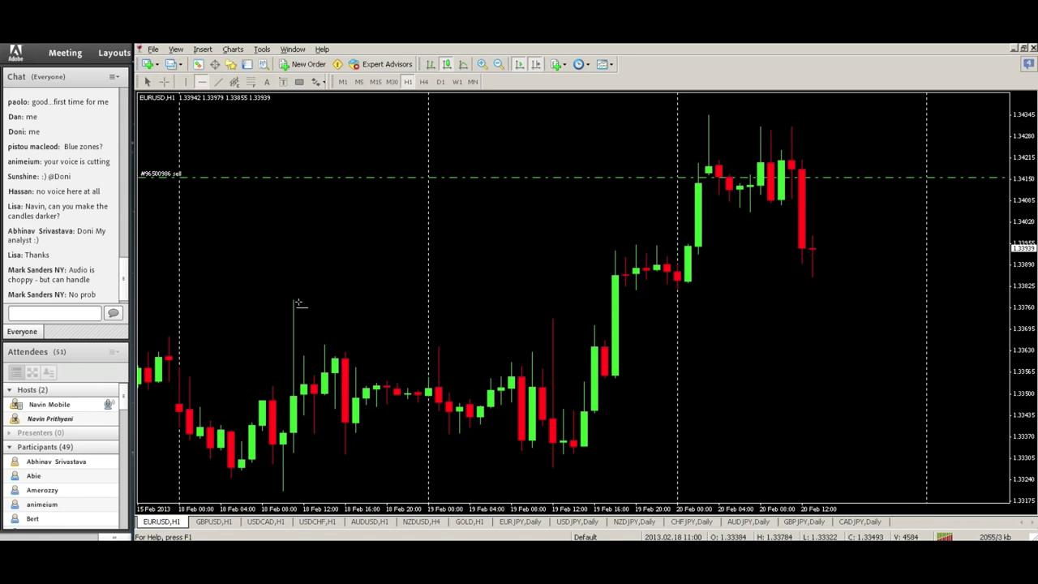
pyautogui.click(297, 301)
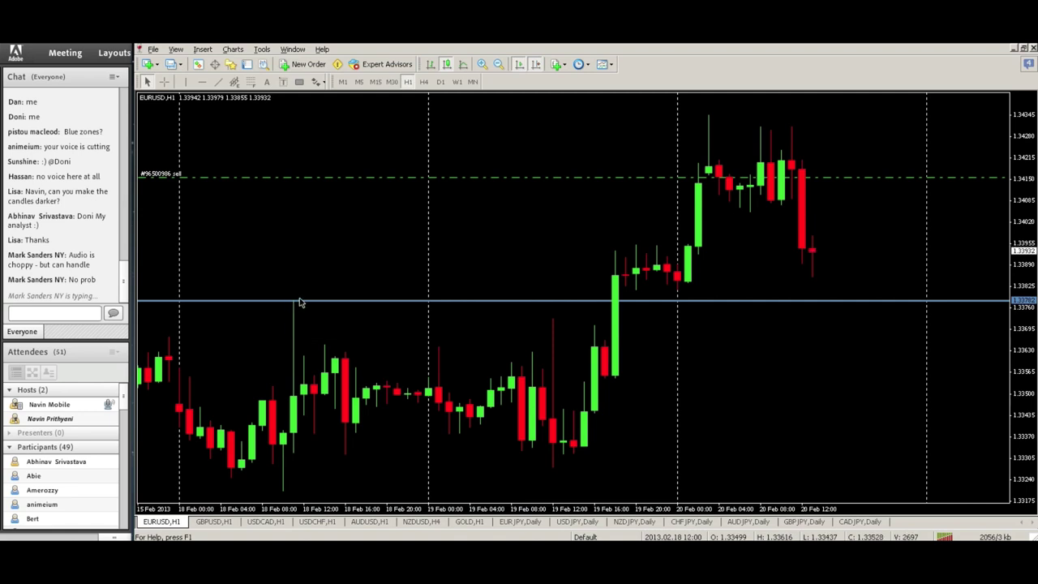
pyautogui.moveTo(308, 305); pyautogui.dragTo(709, 120)
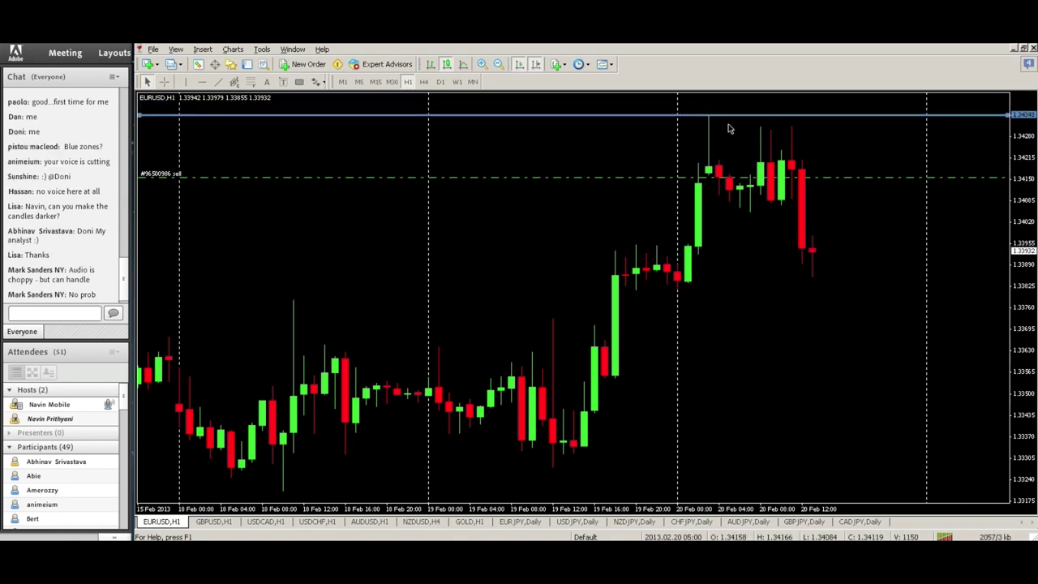
# Add a second horizontal line near the chart's low, then clear the lines again
pyautogui.click(202, 82)
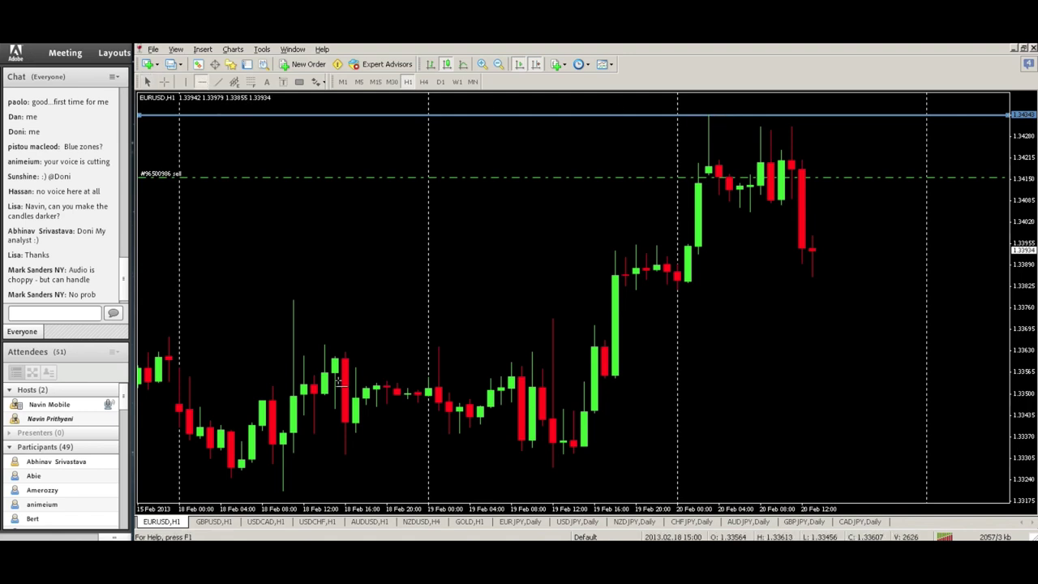
pyautogui.click(290, 492)
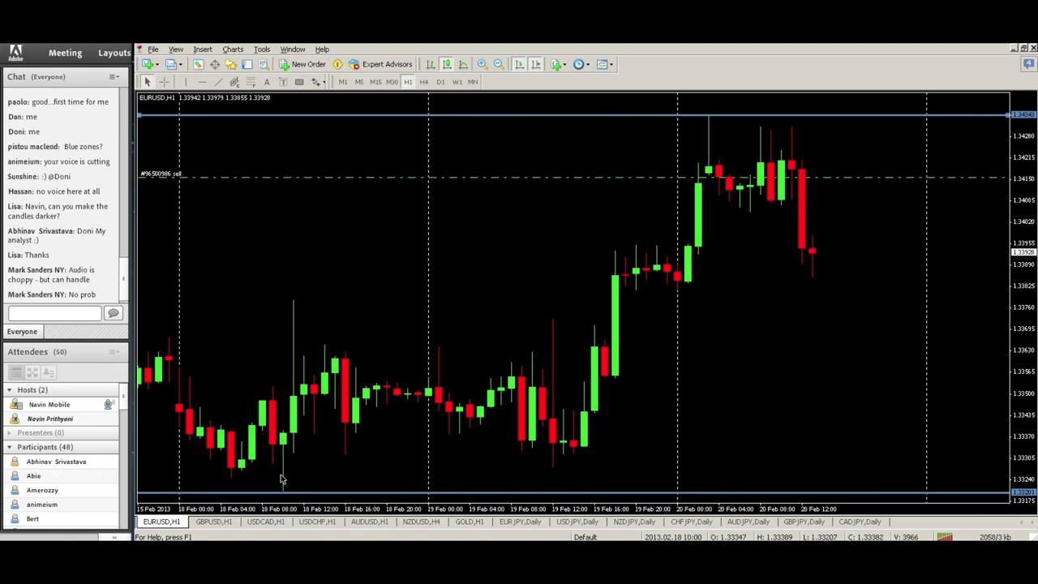
pyautogui.doubleClick(710, 120)
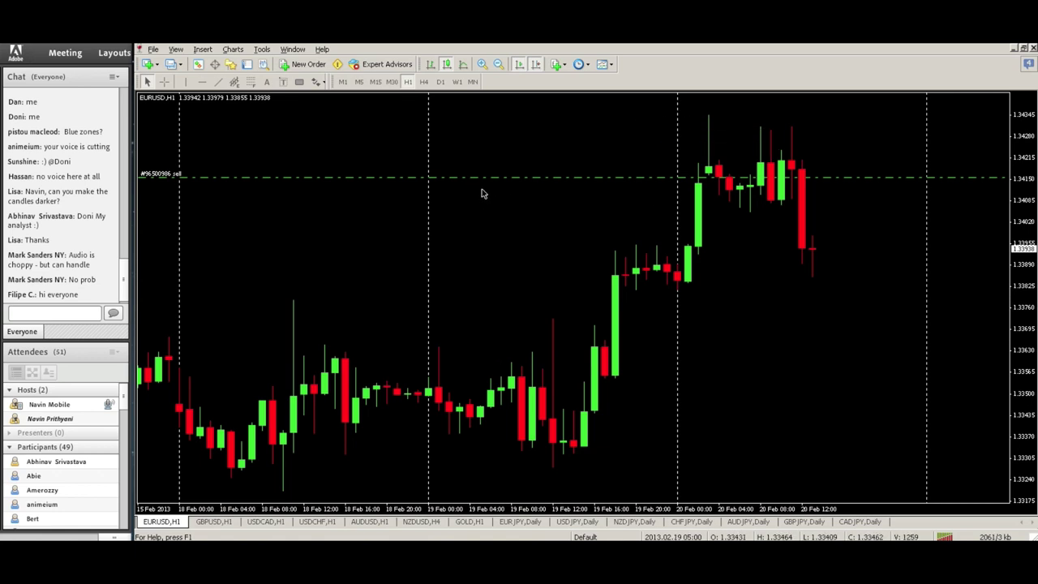
pyautogui.scroll(1, 482, 191)
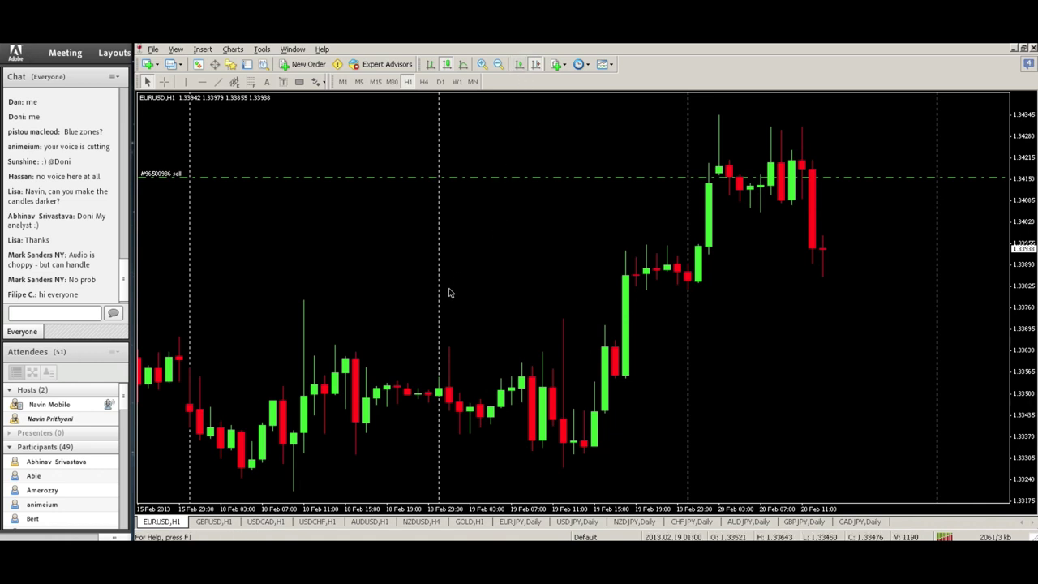
pyautogui.click(202, 82)
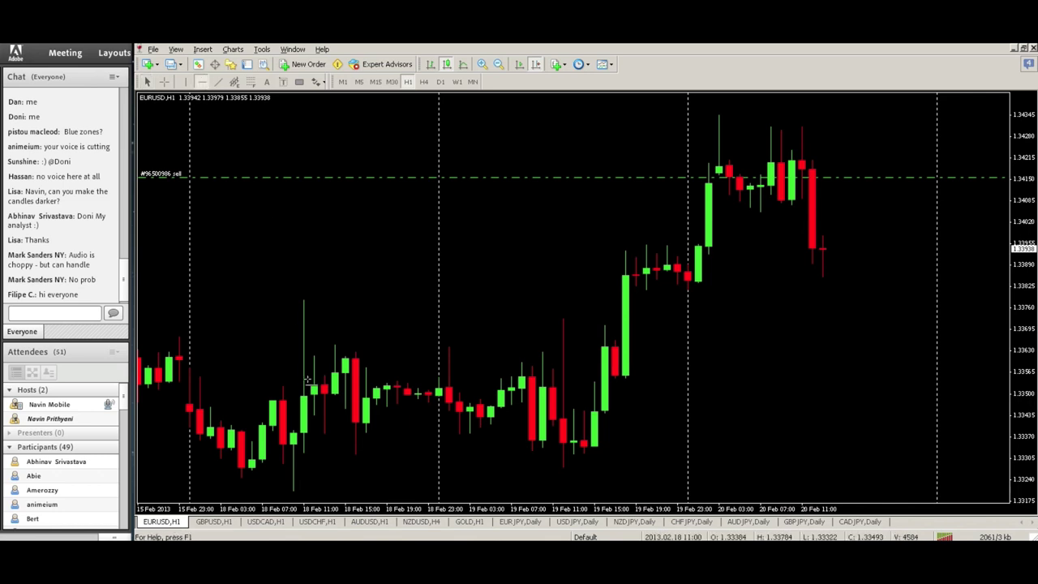
pyautogui.click(349, 358)
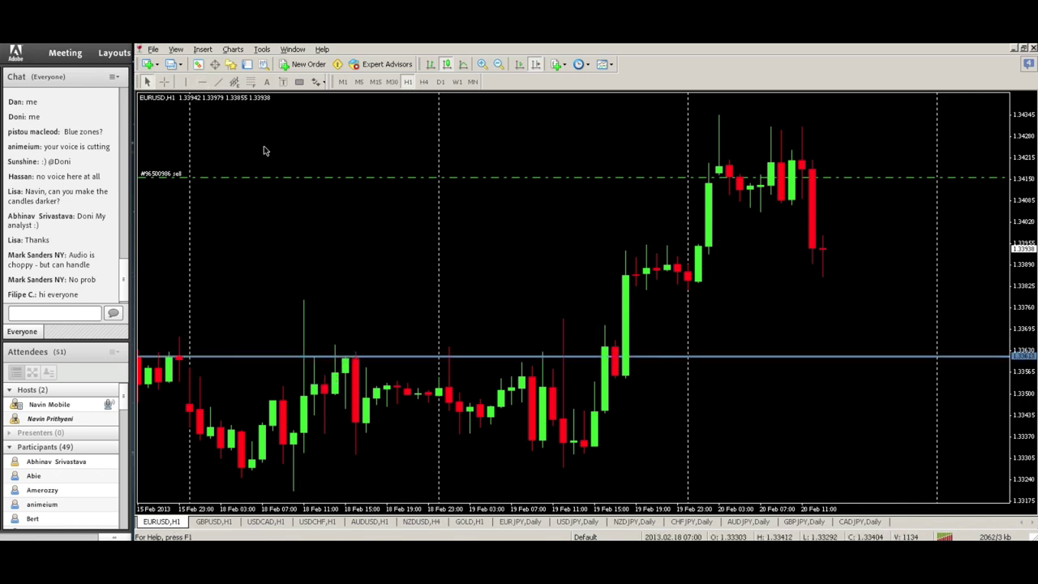
pyautogui.doubleClick(355, 354)
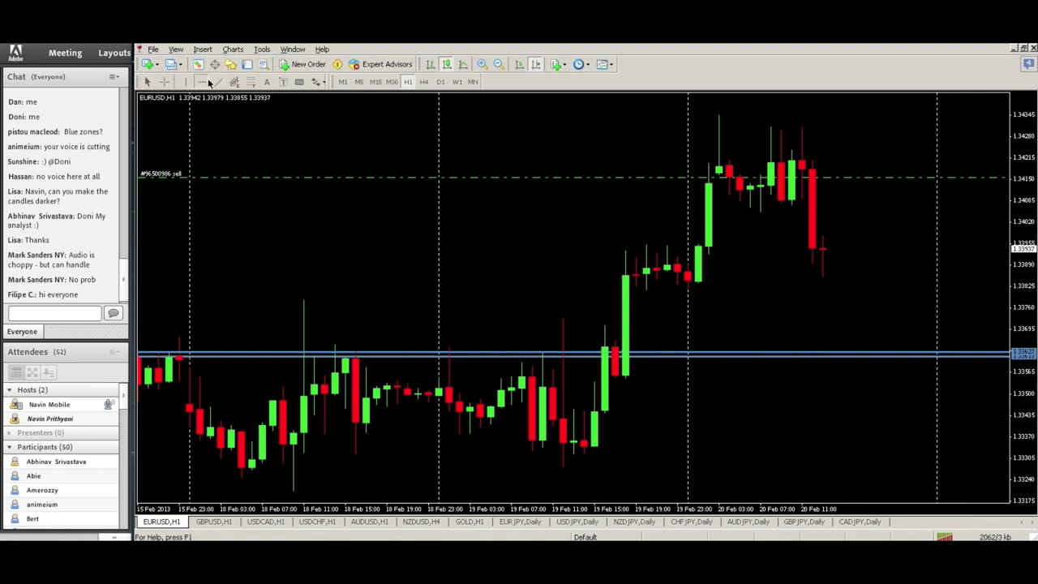
pyautogui.click(202, 82)
pyautogui.click(371, 367)
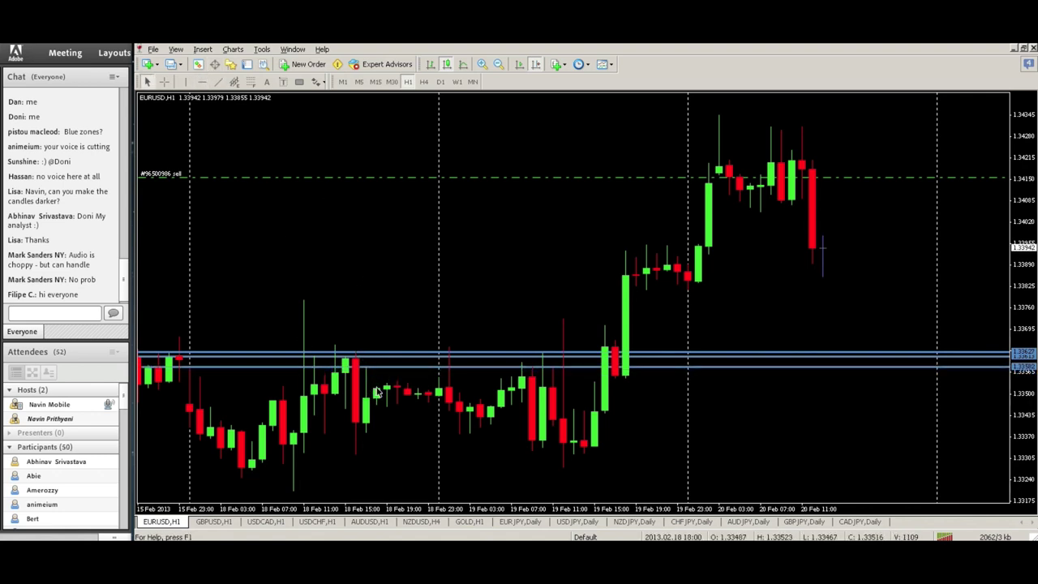
pyautogui.press('BackSpace')
pyautogui.press('BackSpace')
pyautogui.press('BackSpace')
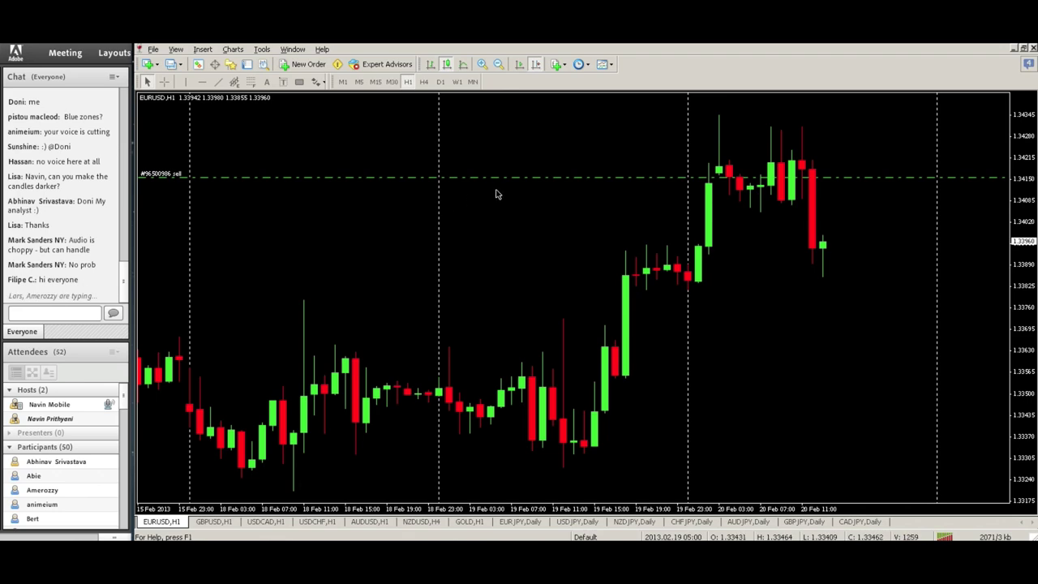
# Scroll EURUSD H1 back to 7–13 Feb and draw a horizontal line at the sell order level
pyautogui.scroll(10, 621, 167)
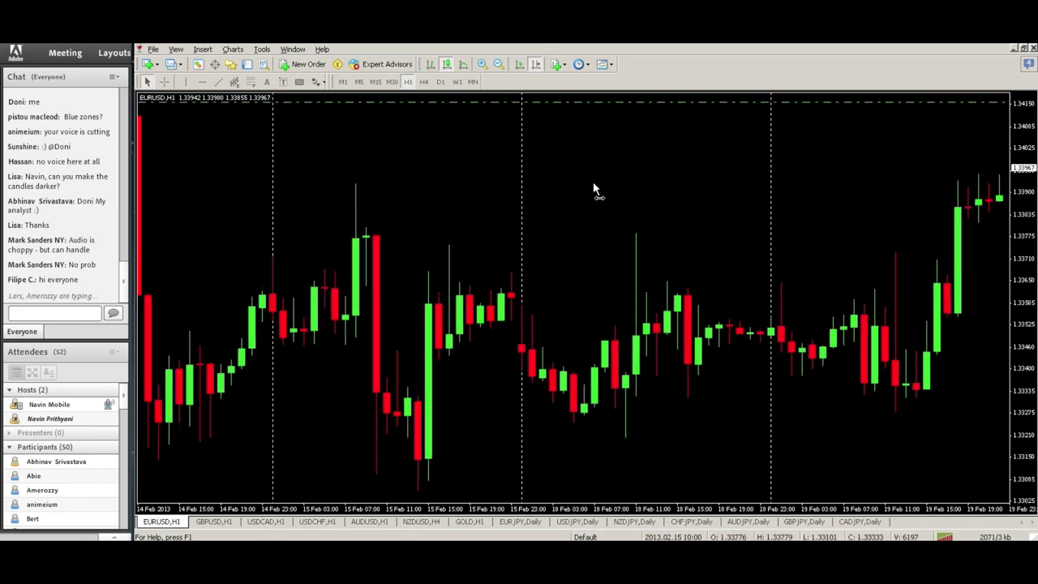
pyautogui.scroll(10, 747, 243)
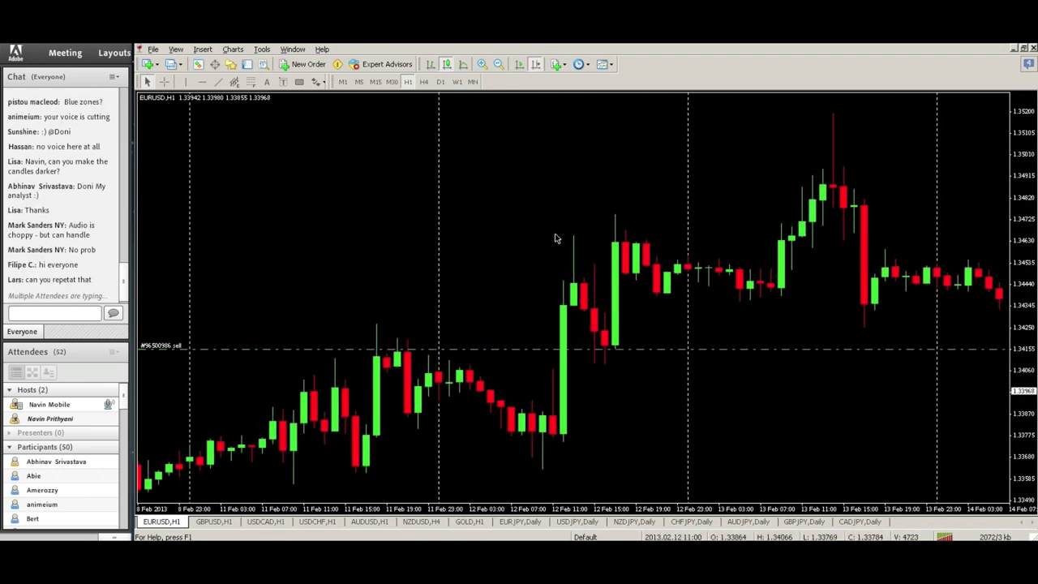
pyautogui.scroll(8, 572, 232)
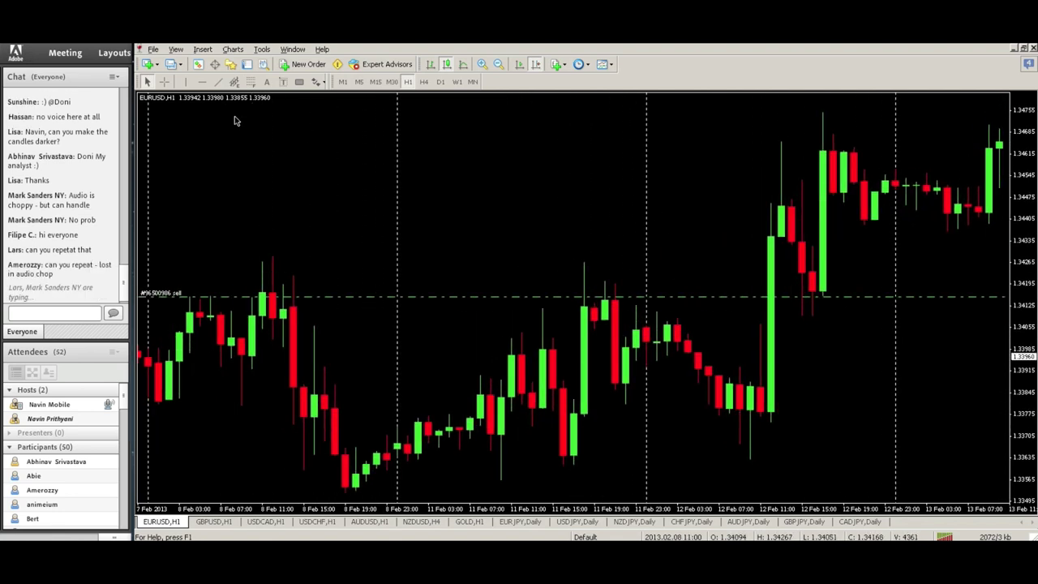
pyautogui.click(200, 84)
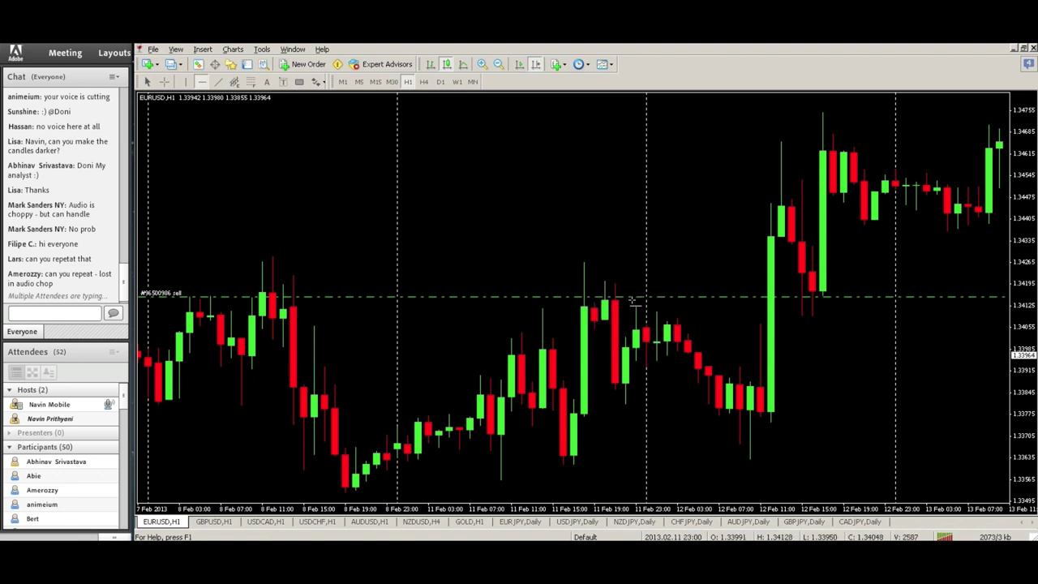
pyautogui.moveTo(633, 300)
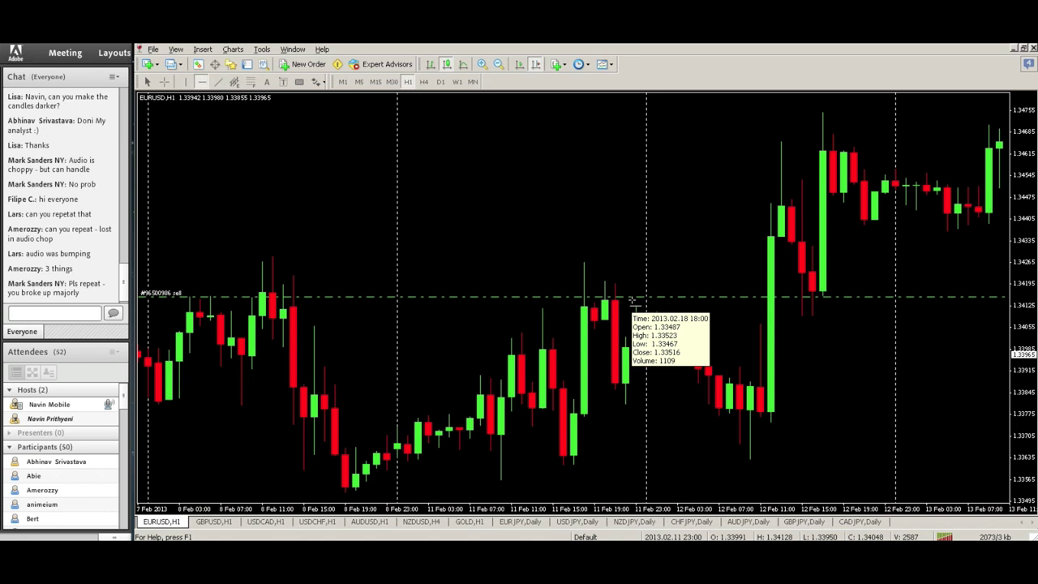
pyautogui.doubleClick(656, 297)
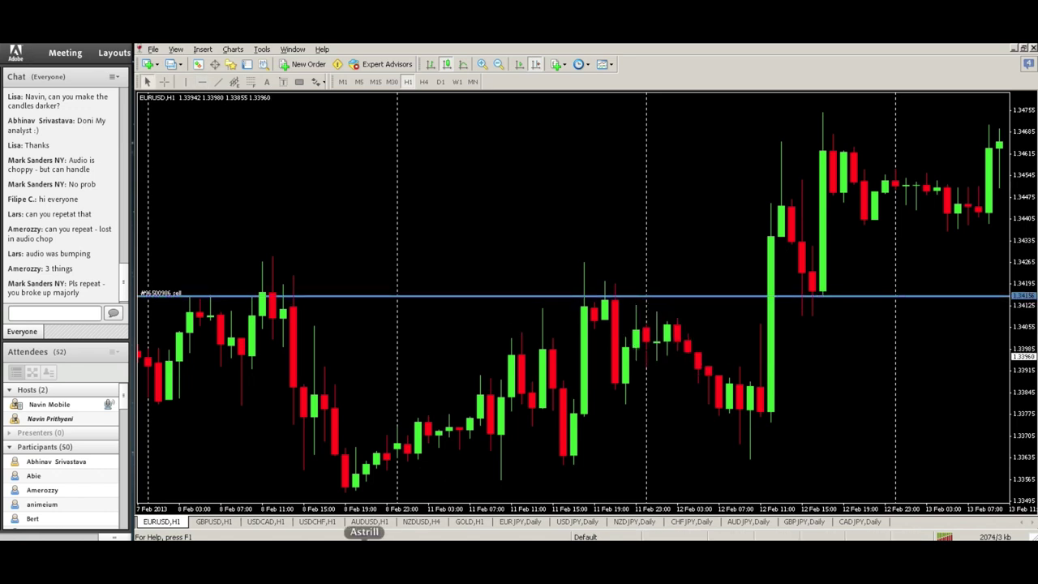
# Quit the Astrill app from its dock icon
pyautogui.rightClick(367, 540)
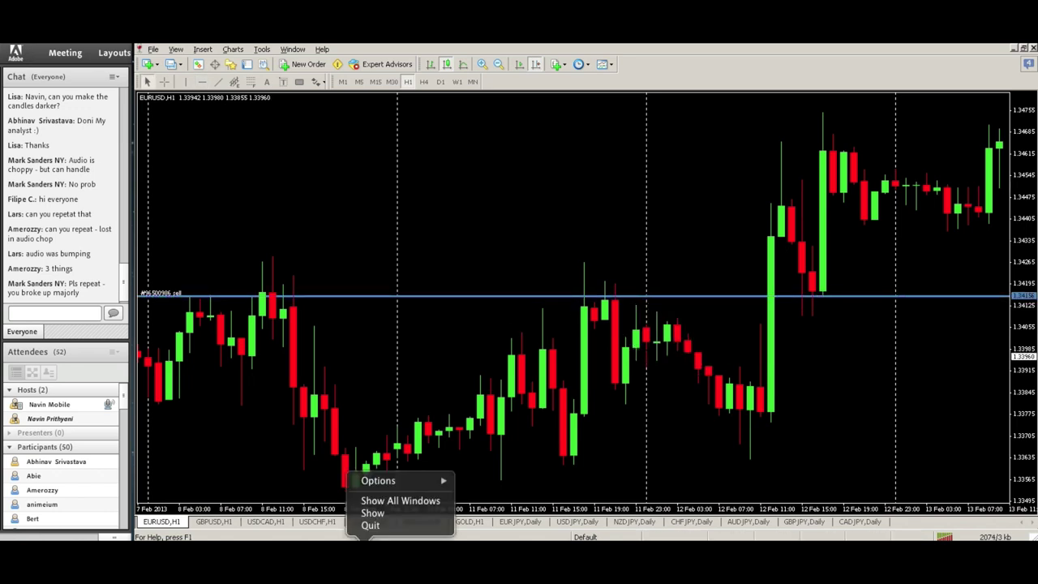
pyautogui.click(377, 528)
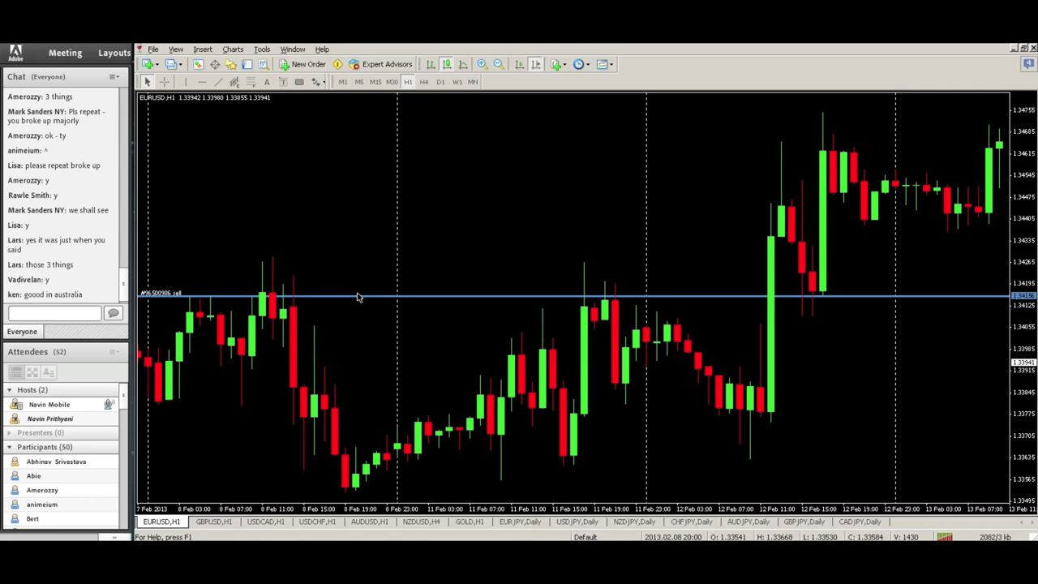
# Scroll back to the 7–12 Feb bars and move the horizontal line onto the 8 Feb highs
pyautogui.scroll(5, 358, 297)
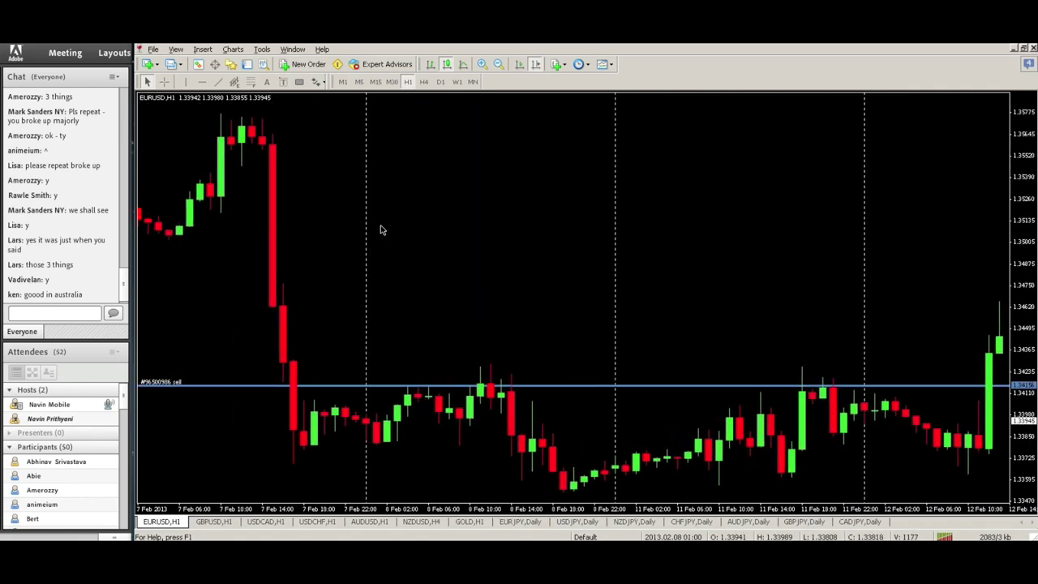
pyautogui.moveTo(494, 383); pyautogui.dragTo(494, 367)
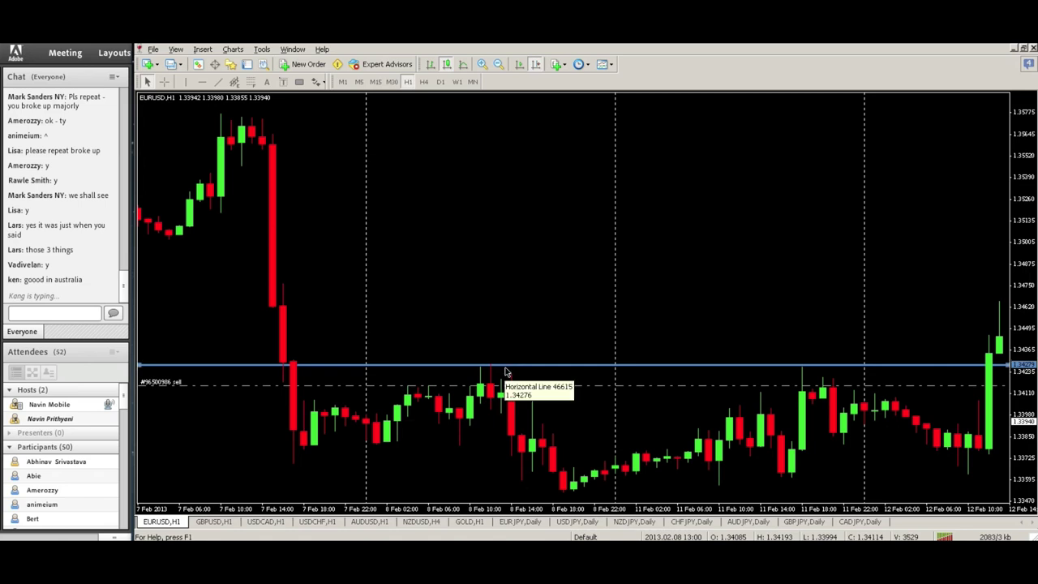
pyautogui.moveTo(505, 371); pyautogui.dragTo(499, 390)
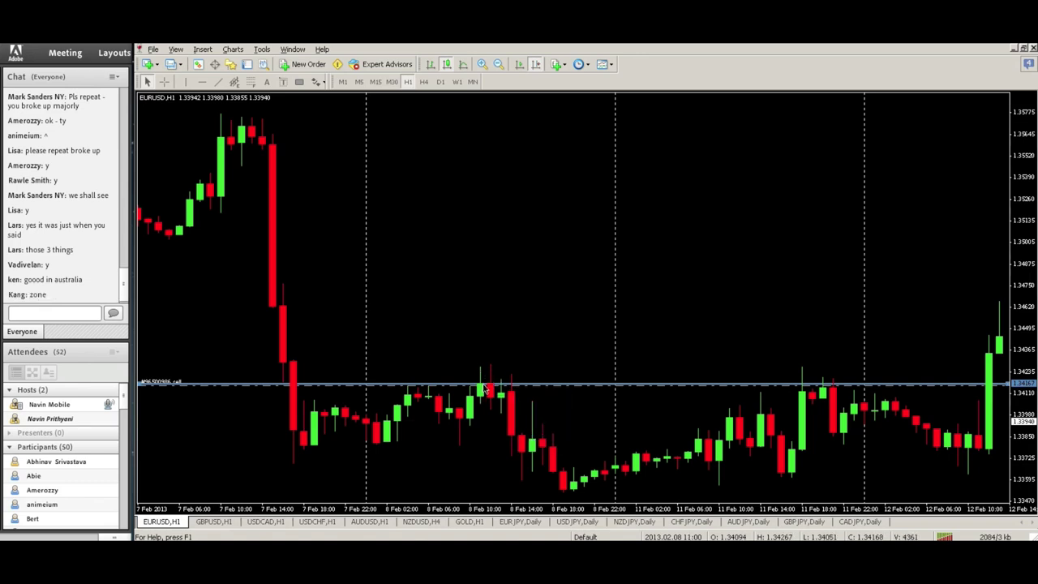
pyautogui.moveTo(488, 366)
pyautogui.moveTo(479, 390)
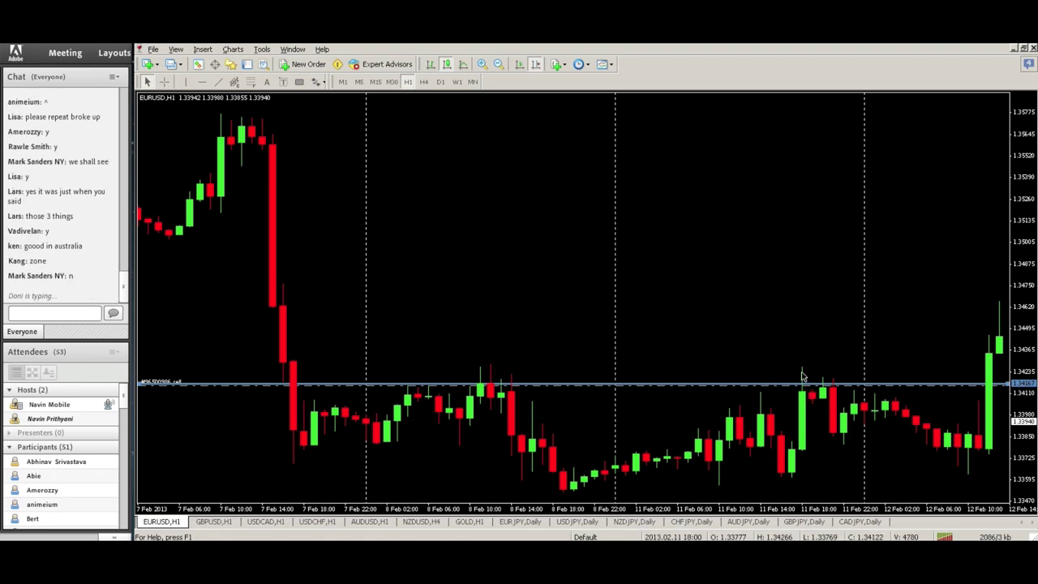
pyautogui.moveTo(804, 381)
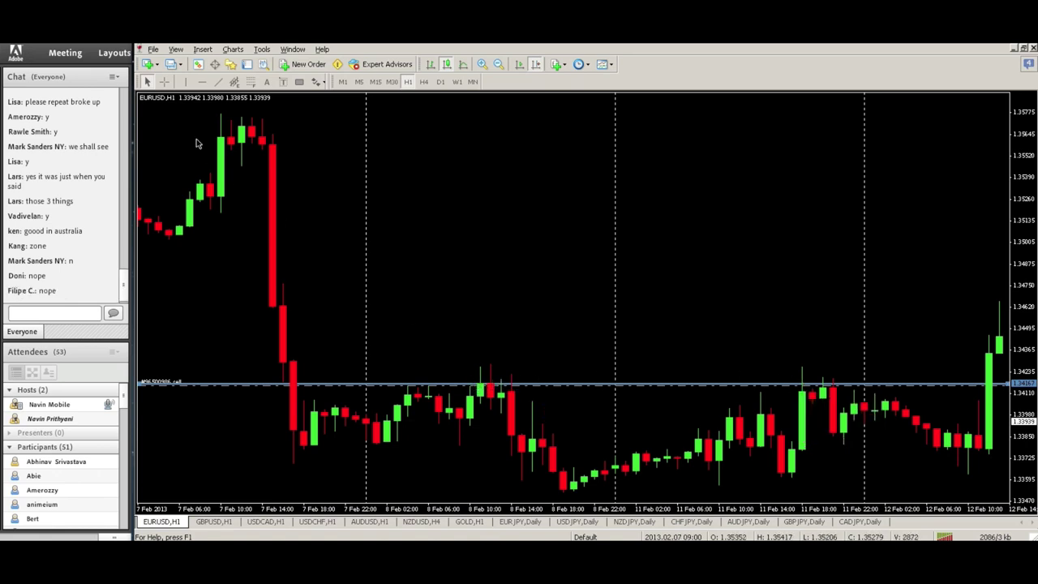
# Add a second horizontal line at about 1.34287 along the wick tops and select Arrow Down
pyautogui.click(201, 81)
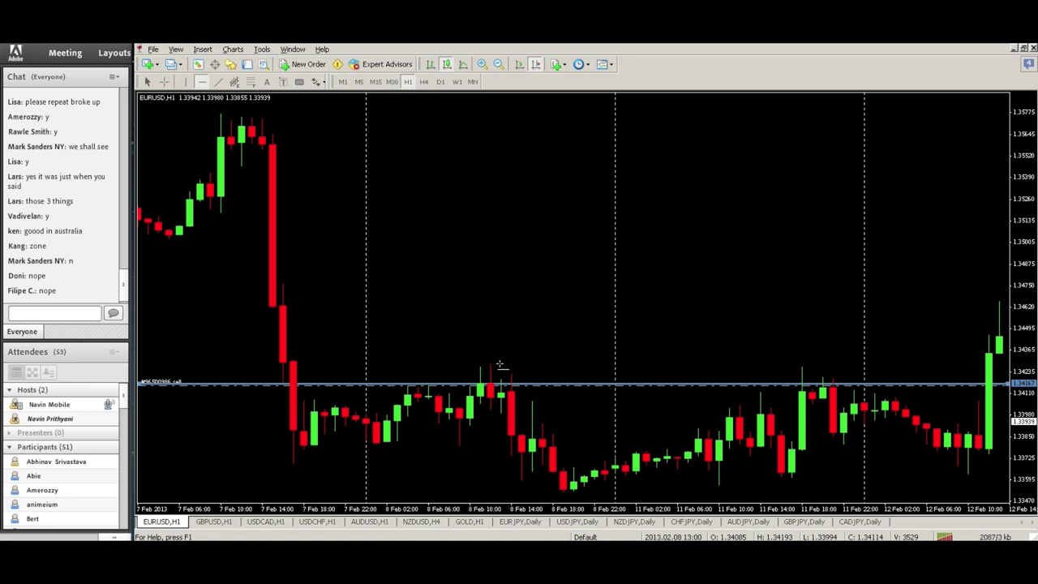
pyautogui.click(499, 364)
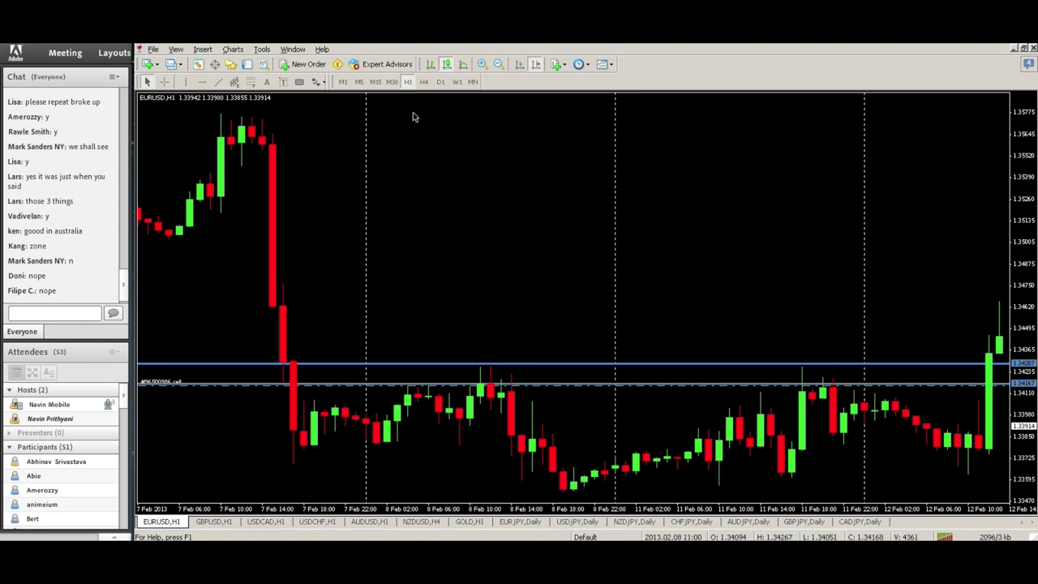
pyautogui.click(325, 84)
pyautogui.click(337, 141)
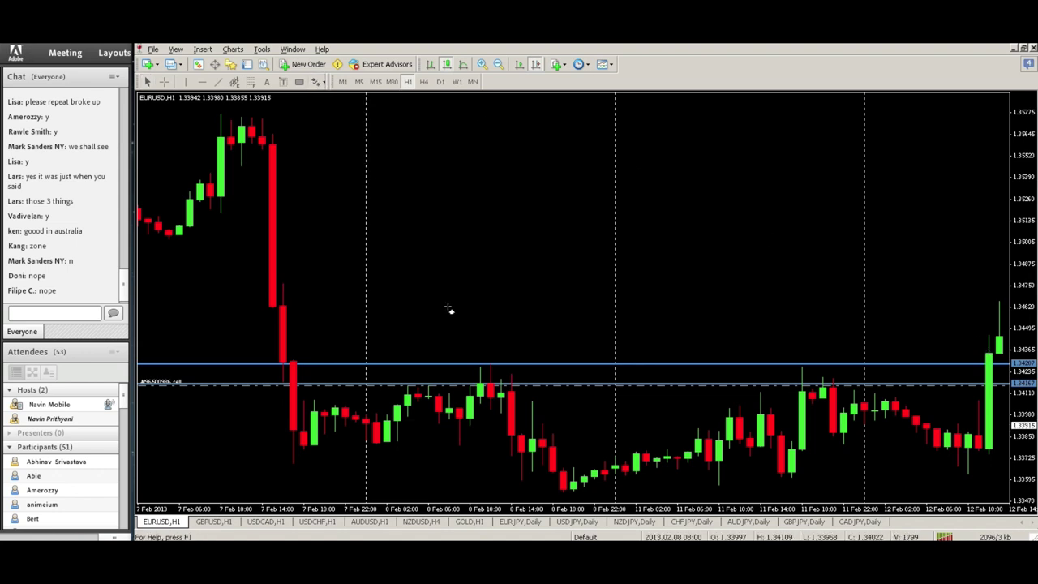
# Place red down-arrow markers above the 8 Feb and 11 Feb highs at the upper line
pyautogui.click(490, 344)
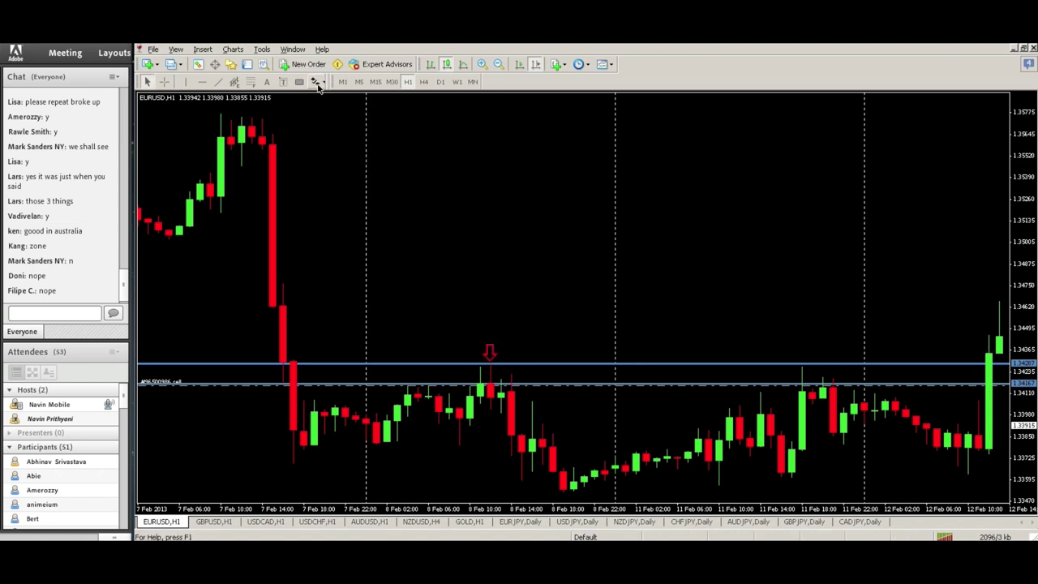
pyautogui.click(323, 83)
pyautogui.click(344, 145)
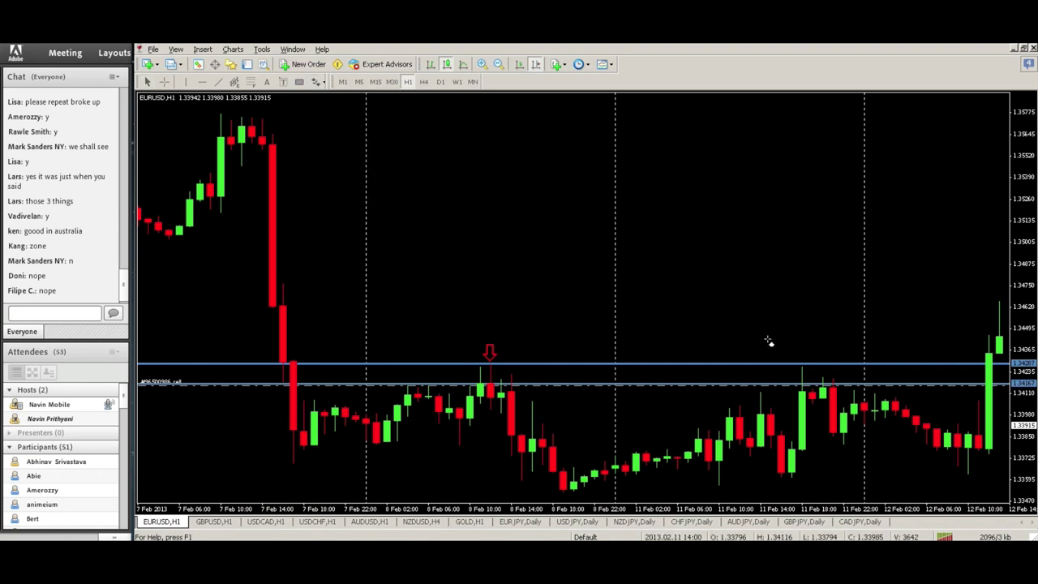
pyautogui.click(802, 350)
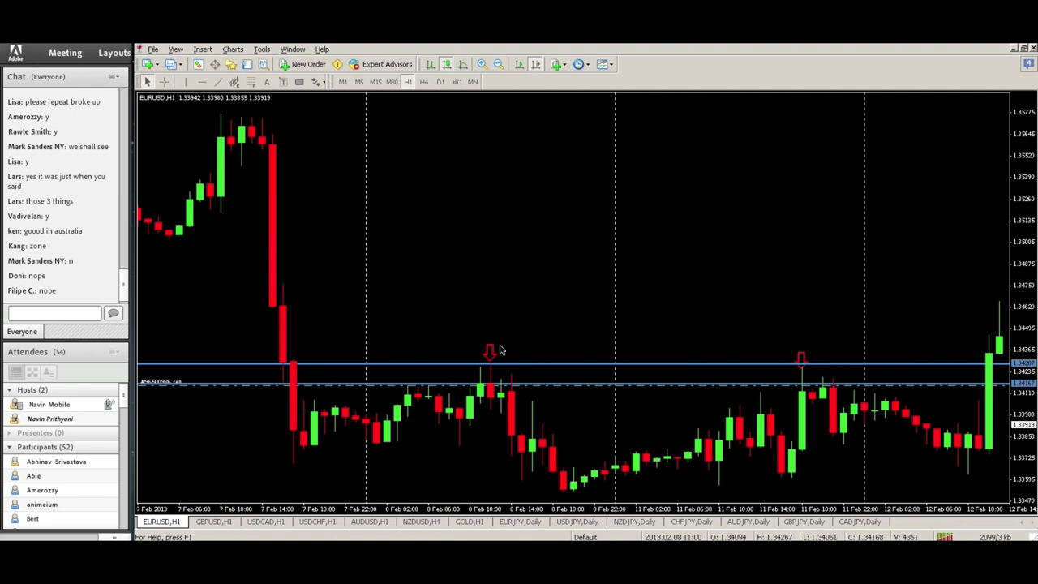
pyautogui.moveTo(317, 250); pyautogui.dragTo(644, 276)
pyautogui.moveTo(326, 296); pyautogui.dragTo(734, 307)
pyautogui.moveTo(327, 317); pyautogui.dragTo(742, 316)
pyautogui.moveTo(383, 321); pyautogui.dragTo(518, 321)
pyautogui.moveTo(335, 322); pyautogui.dragTo(533, 308)
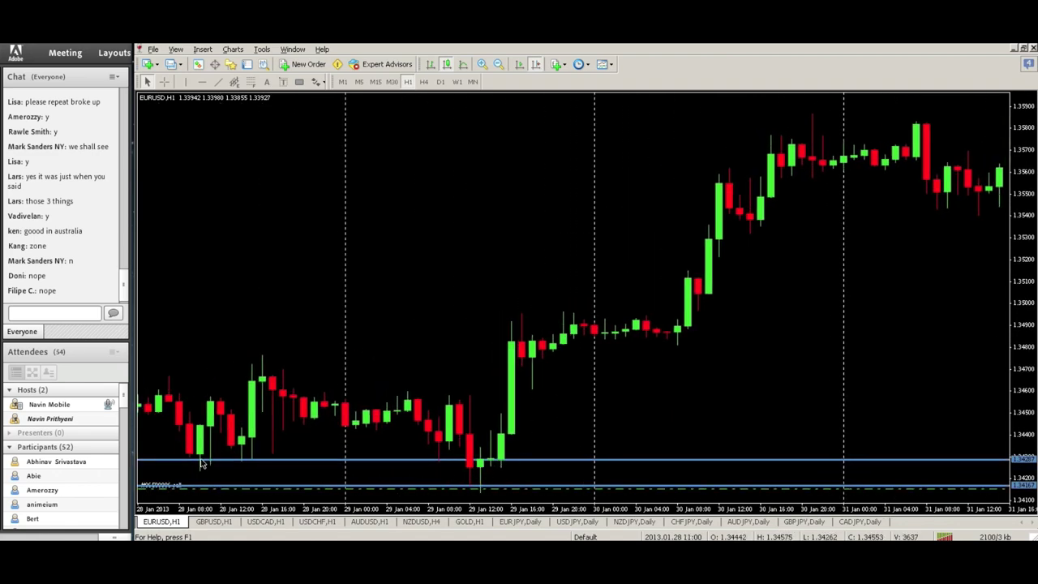
pyautogui.scroll(4, 324, 397)
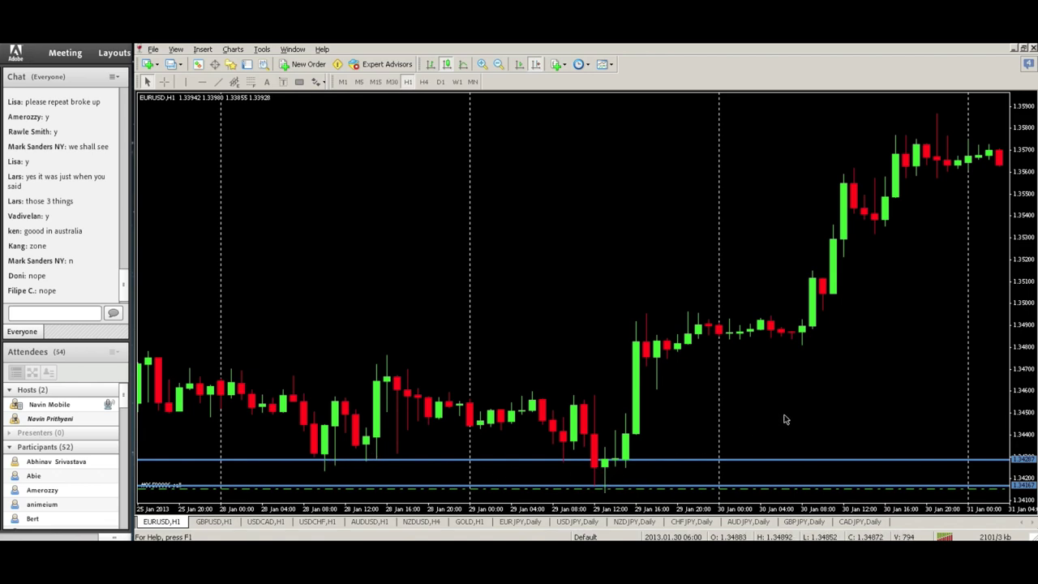
pyautogui.moveTo(781, 419); pyautogui.dragTo(431, 403)
pyautogui.moveTo(955, 389); pyautogui.dragTo(572, 413)
pyautogui.moveTo(897, 412); pyautogui.dragTo(604, 429)
pyautogui.moveTo(858, 427); pyautogui.dragTo(466, 413)
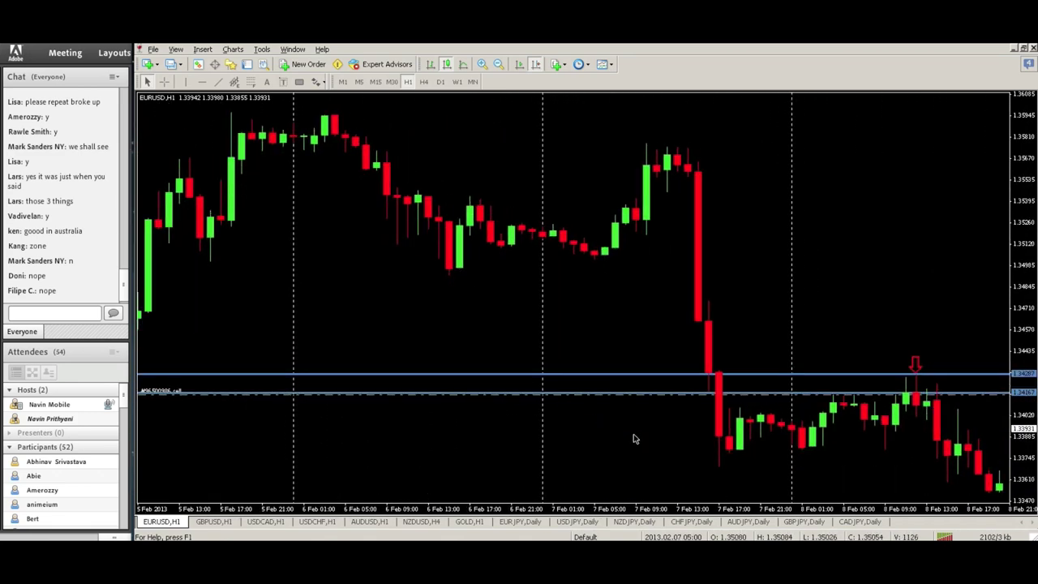
pyautogui.moveTo(697, 449); pyautogui.dragTo(589, 443)
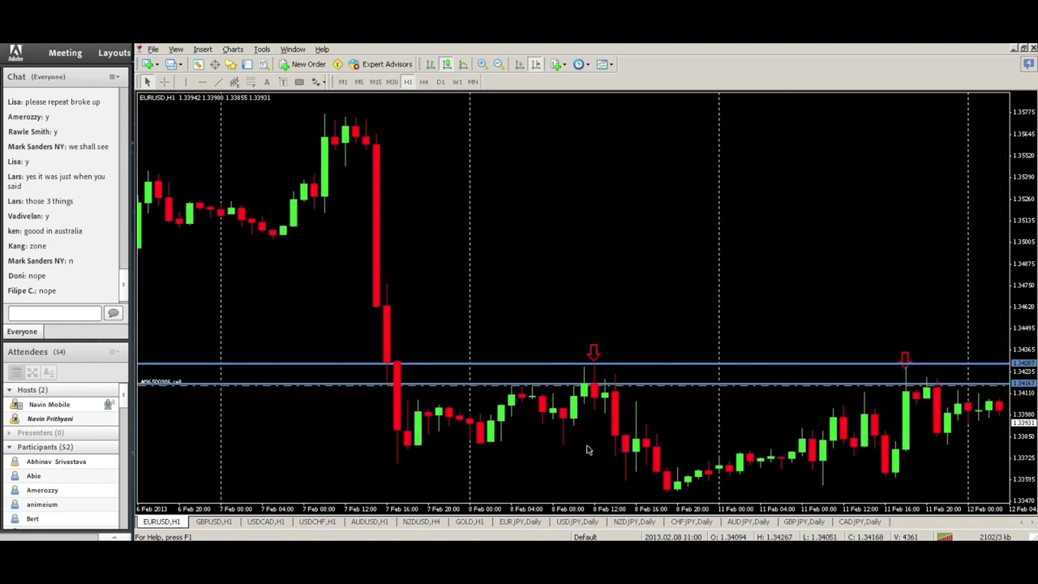
pyautogui.moveTo(866, 429); pyautogui.dragTo(805, 422)
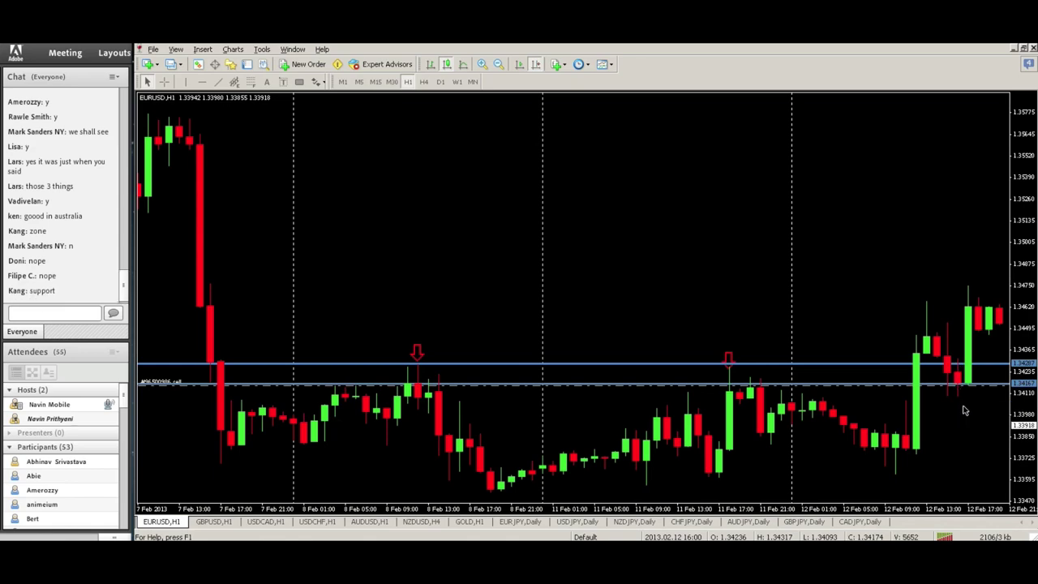
# Scroll EURUSD H1 forward to the 12–15 Feb bars where price drops back through the lines
pyautogui.scroll(-3, 956, 410)
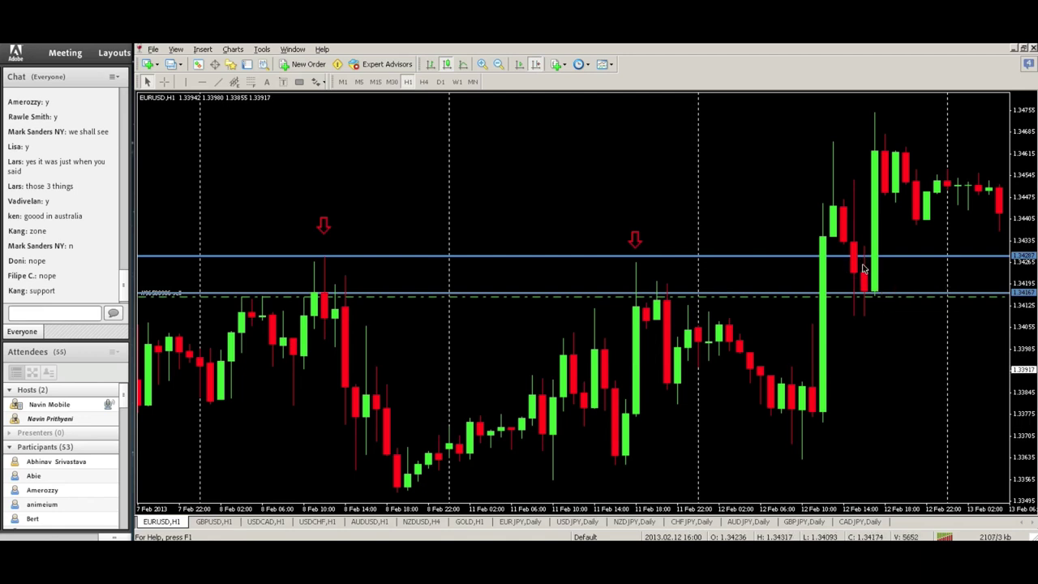
pyautogui.scroll(-7, 868, 343)
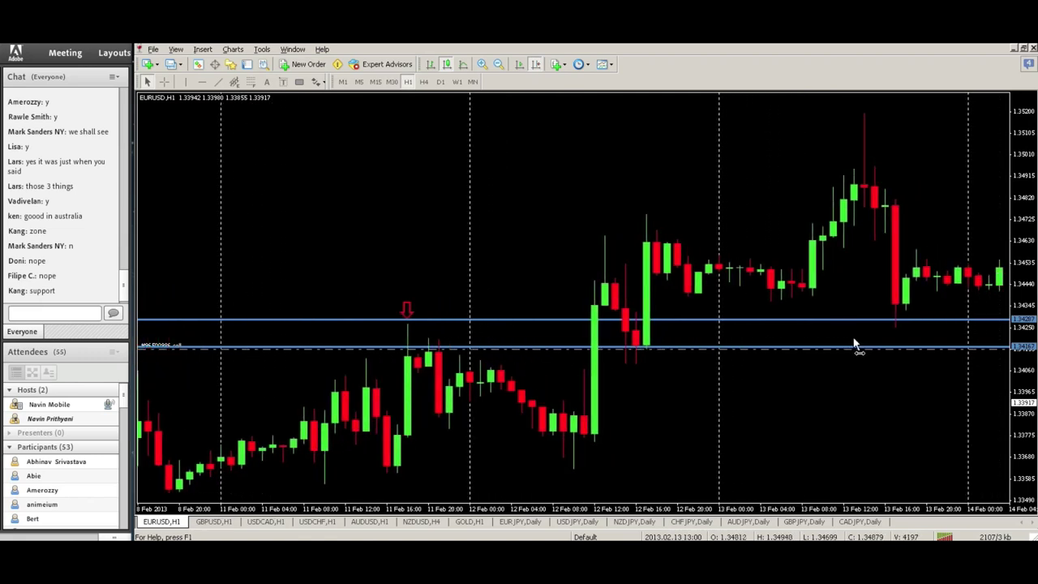
pyautogui.scroll(-1, 856, 345)
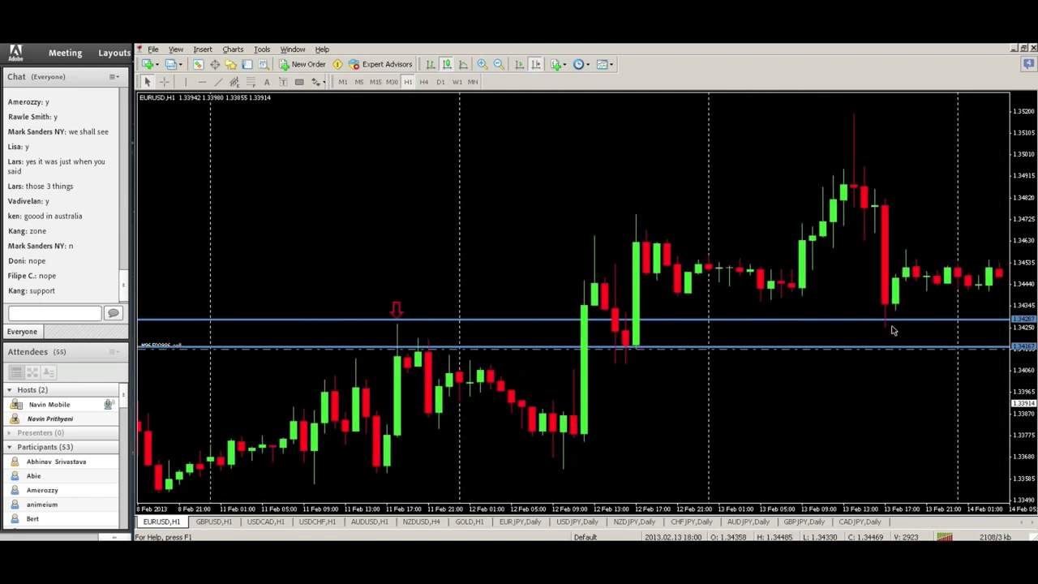
pyautogui.moveTo(973, 292)
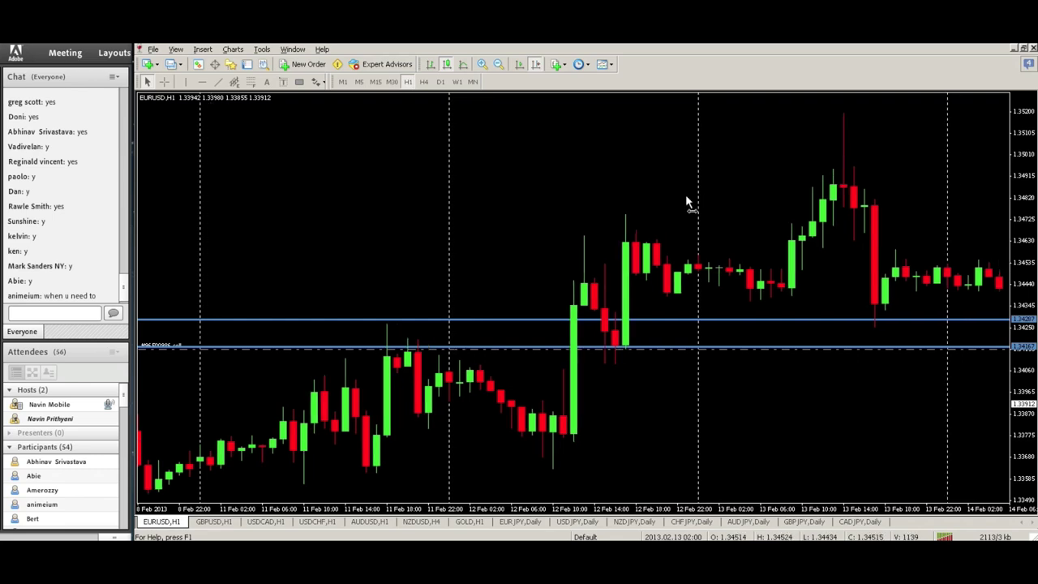
pyautogui.scroll(-6, 714, 203)
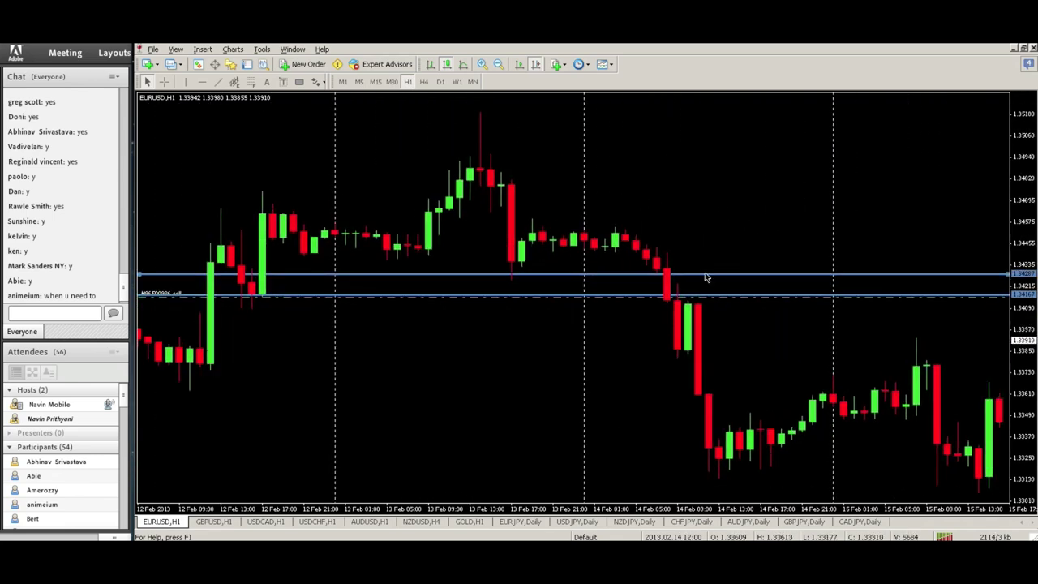
# Delete the upper horizontal line and bring the bars after 15 Feb into view
pyautogui.press('Delete')
pyautogui.press('Delete')
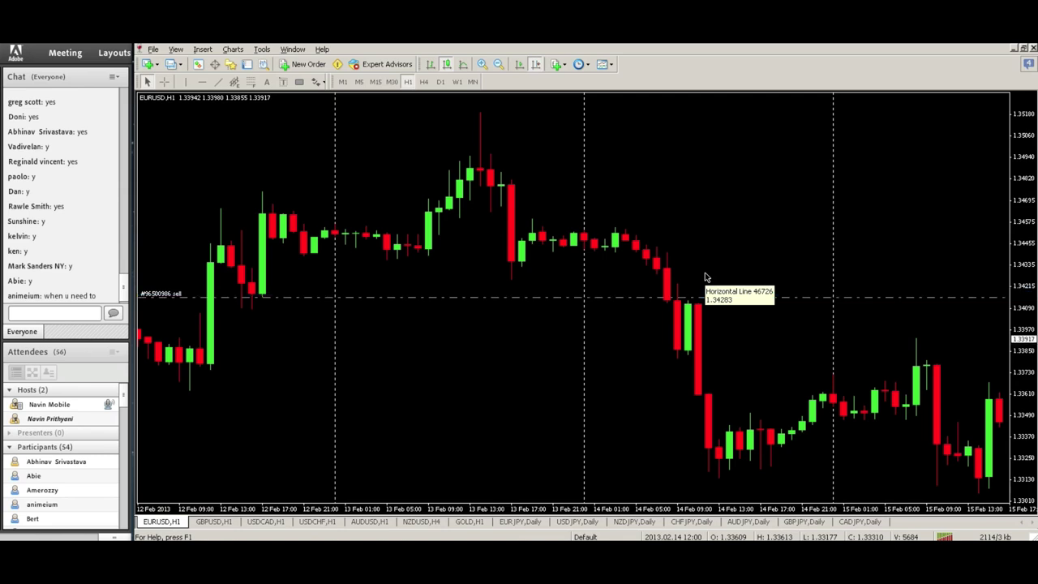
pyautogui.moveTo(727, 270); pyautogui.dragTo(535, 224)
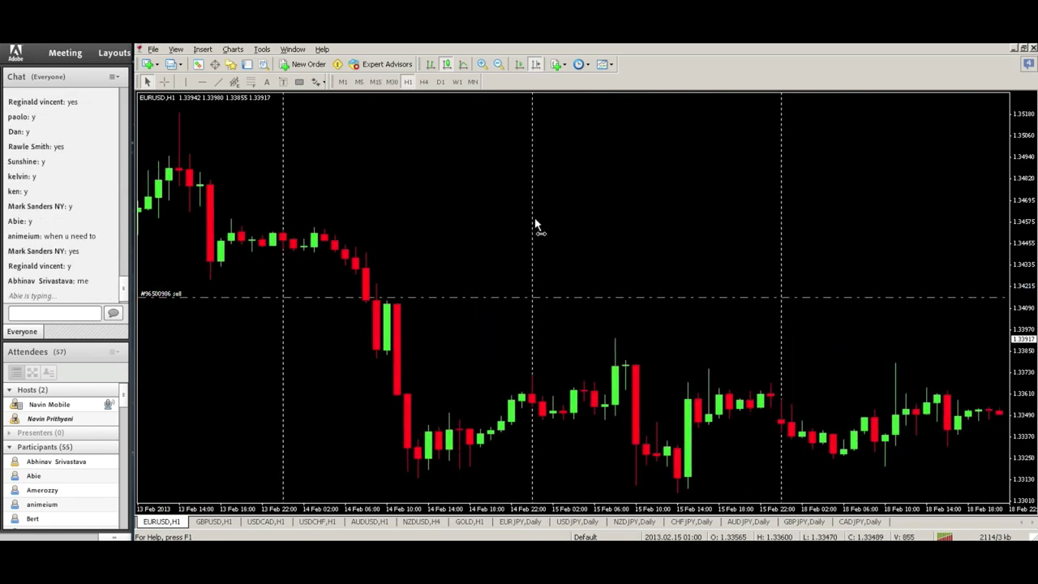
pyautogui.moveTo(723, 220); pyautogui.dragTo(537, 228)
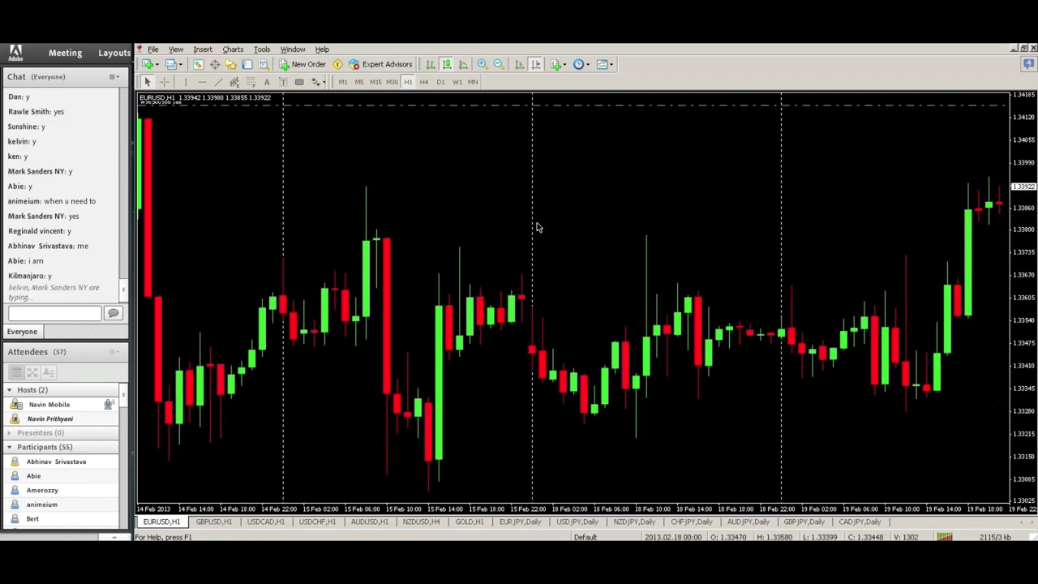
pyautogui.scroll(-5, 582, 213)
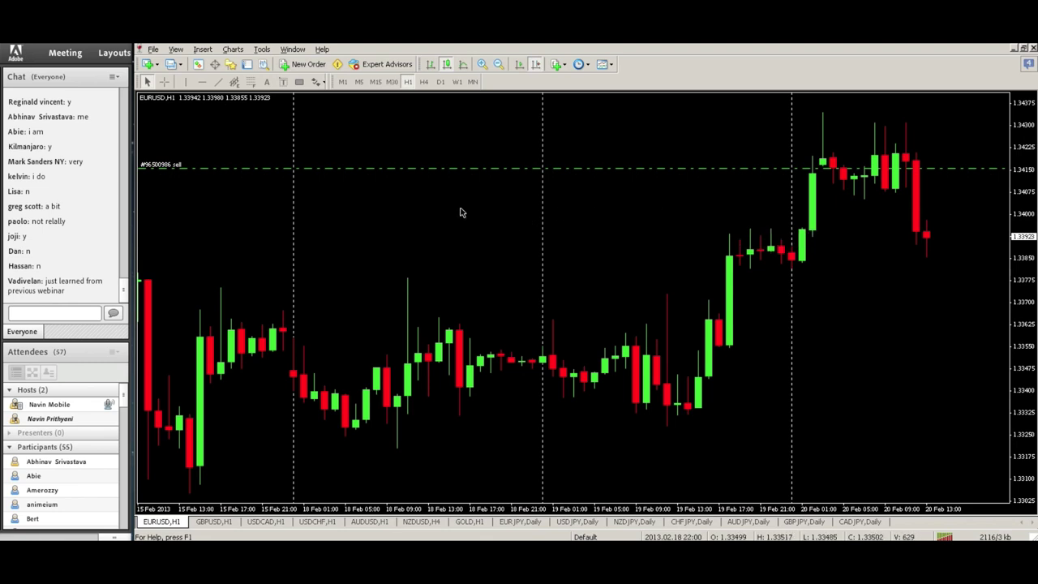
# Compress the price scale for a wider range and turn on chart shift
pyautogui.scroll(2, 369, 202)
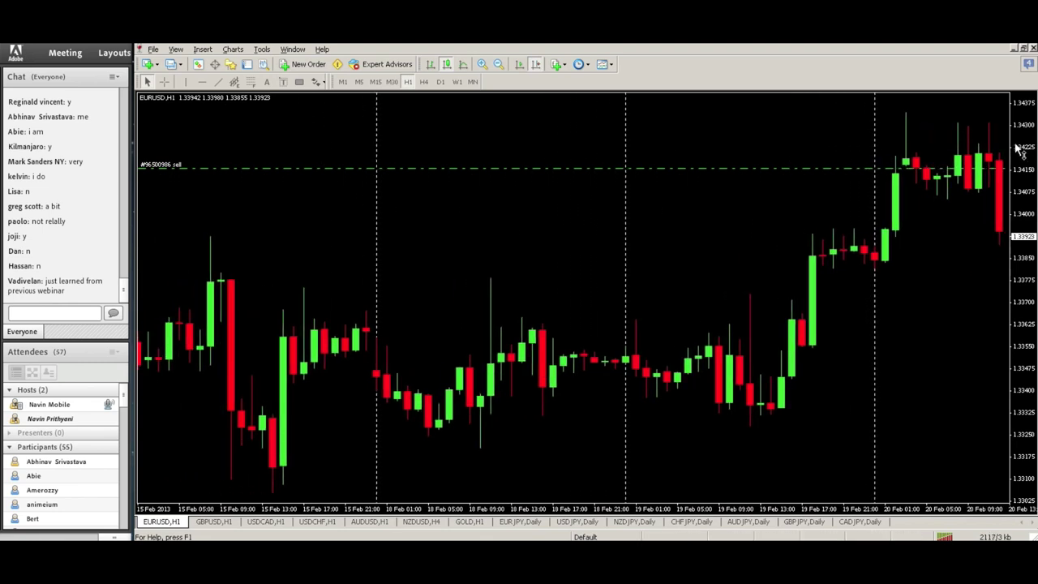
pyautogui.moveTo(1015, 146); pyautogui.dragTo(1019, 161)
pyautogui.click(536, 65)
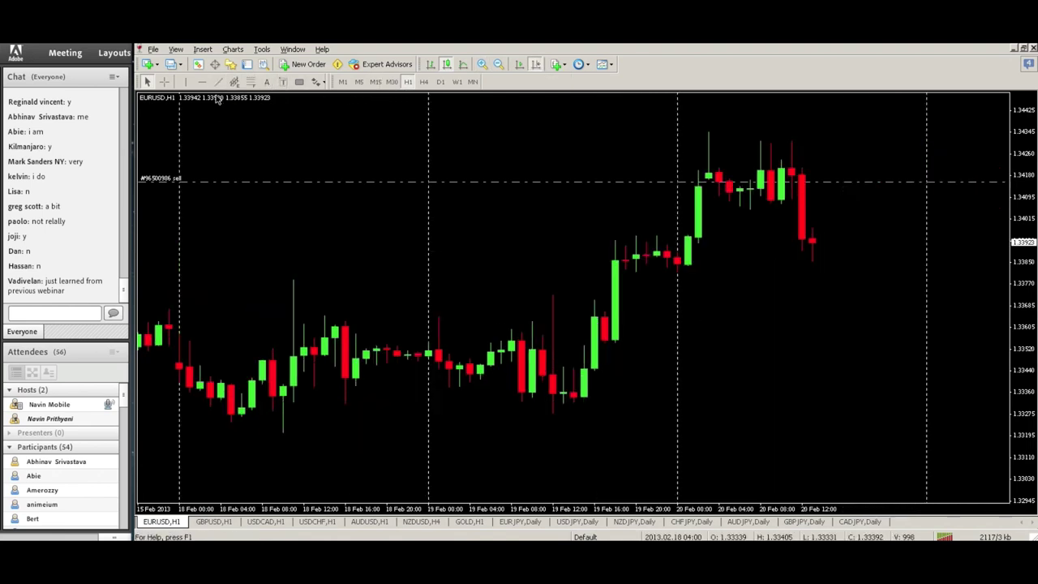
# Insert the Stochastic Oscillator from the Oscillators indicators, keeping its default 5,3,3 parameters
pyautogui.click(200, 51)
pyautogui.moveTo(243, 64)
pyautogui.moveTo(321, 159)
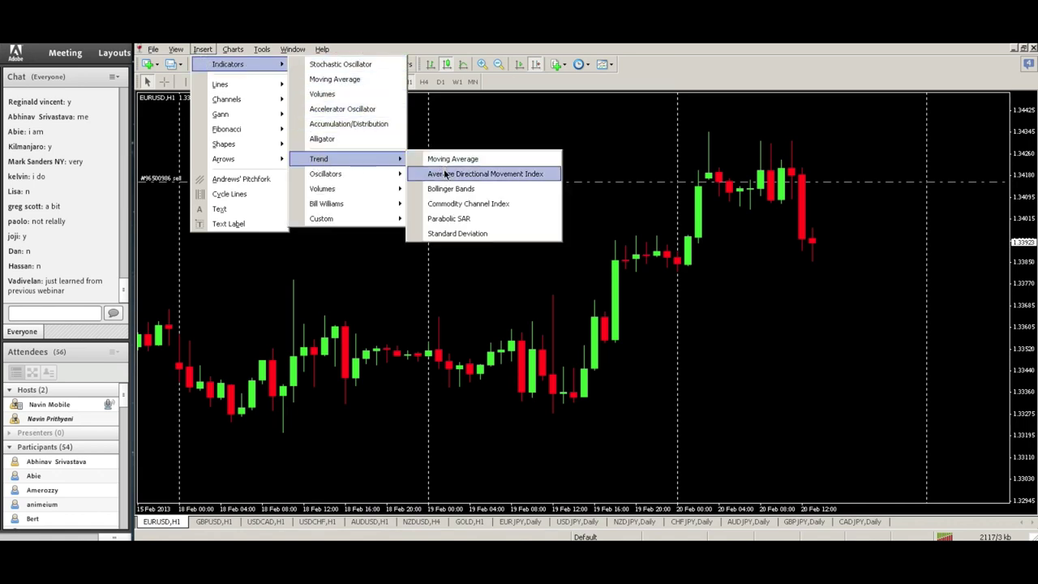
pyautogui.moveTo(386, 174)
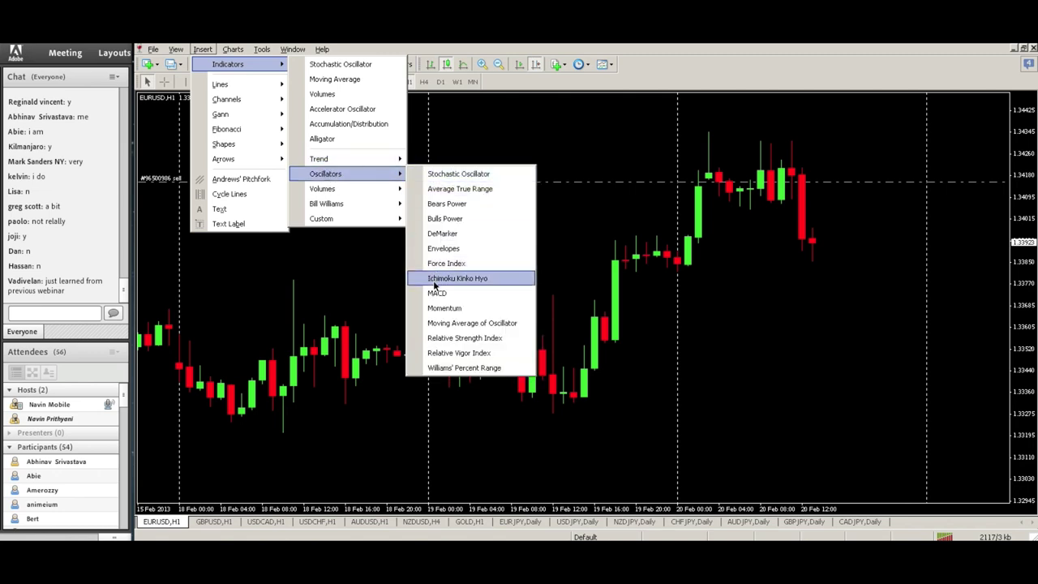
pyautogui.click(488, 179)
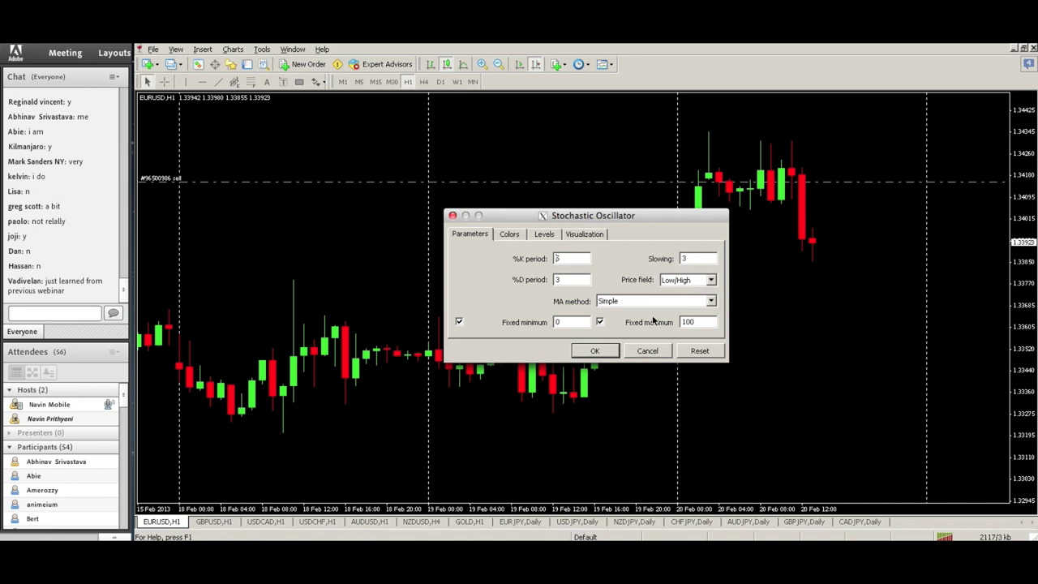
pyautogui.click(595, 351)
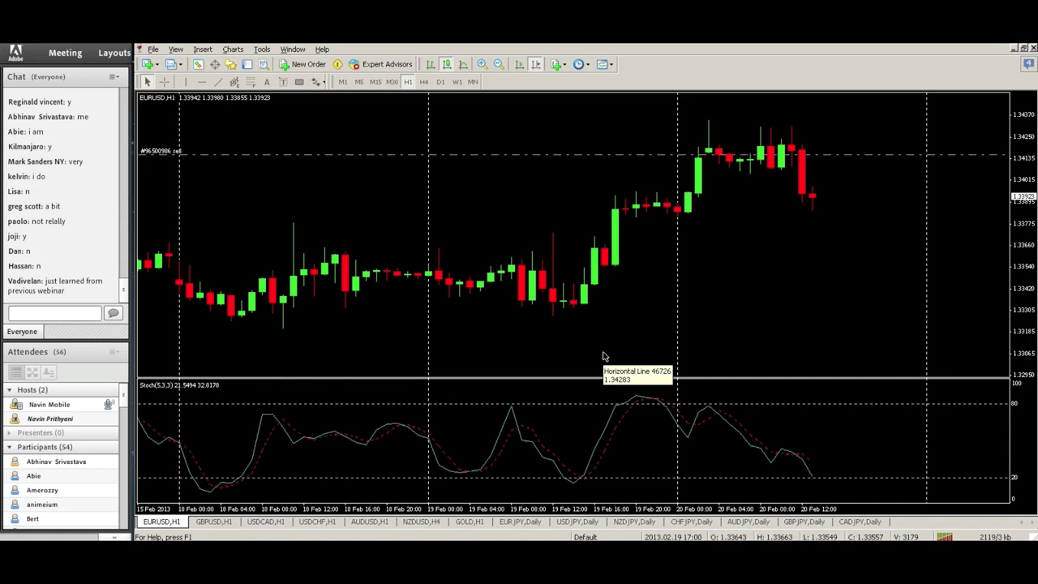
# Turn off period separators in the EURUSD H1 chart properties and apply the change
pyautogui.rightClick(611, 325)
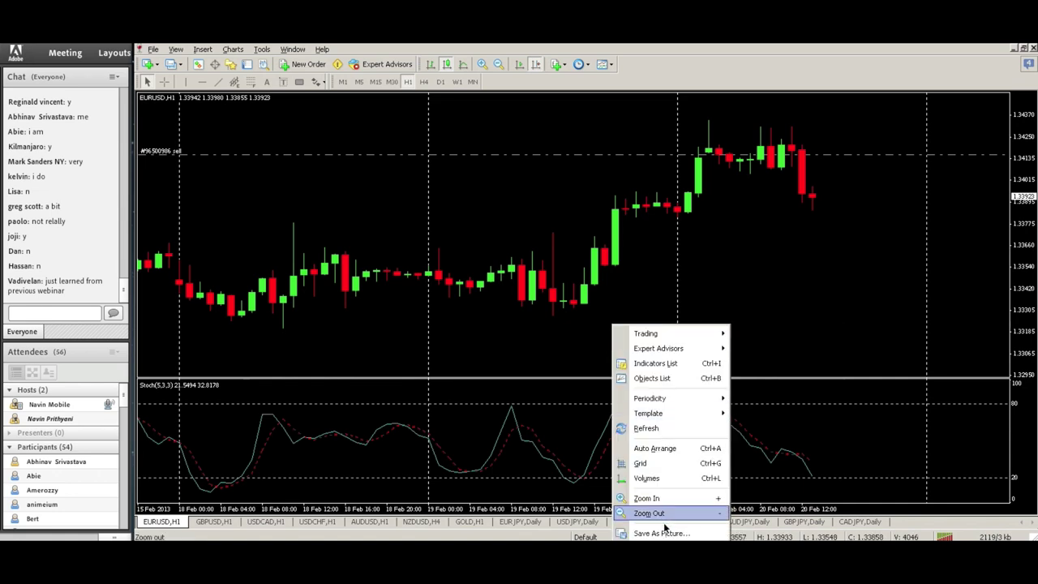
pyautogui.rightClick(542, 131)
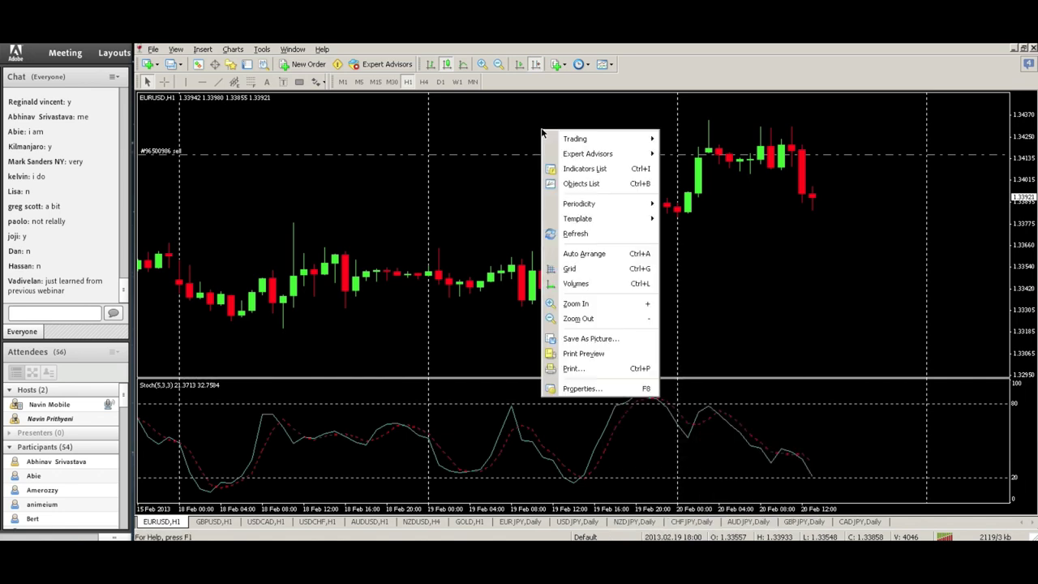
pyautogui.click(592, 389)
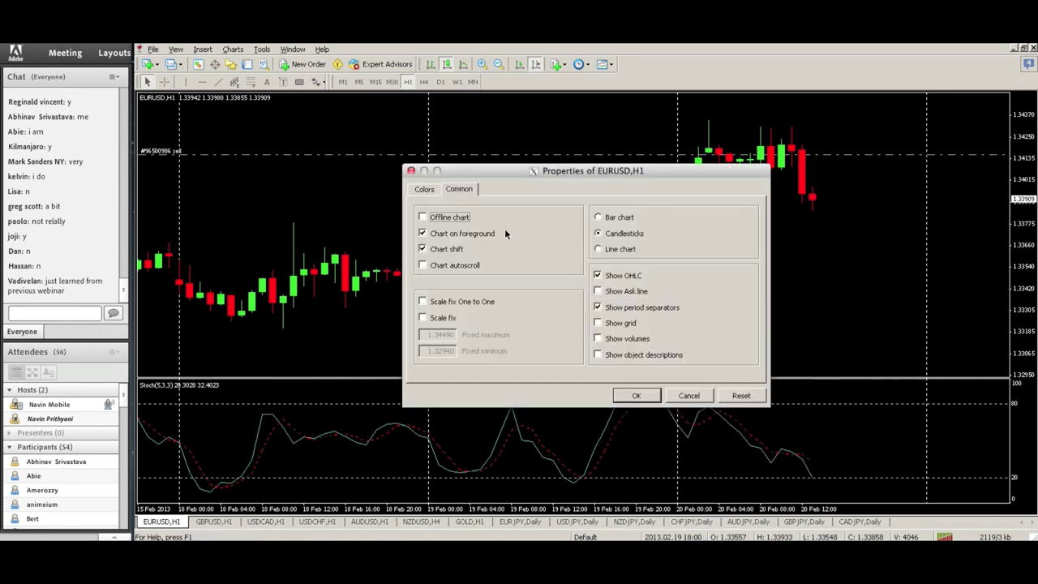
pyautogui.click(637, 394)
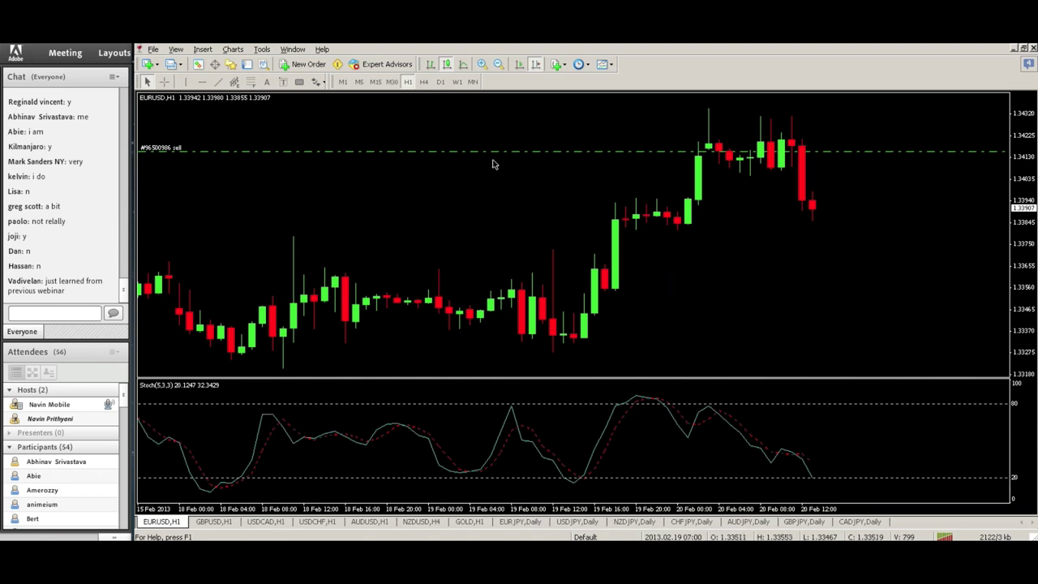
# Pan the EURUSD H1 chart back to bring the 13–18 Feb bars into view
pyautogui.moveTo(394, 203); pyautogui.dragTo(539, 197)
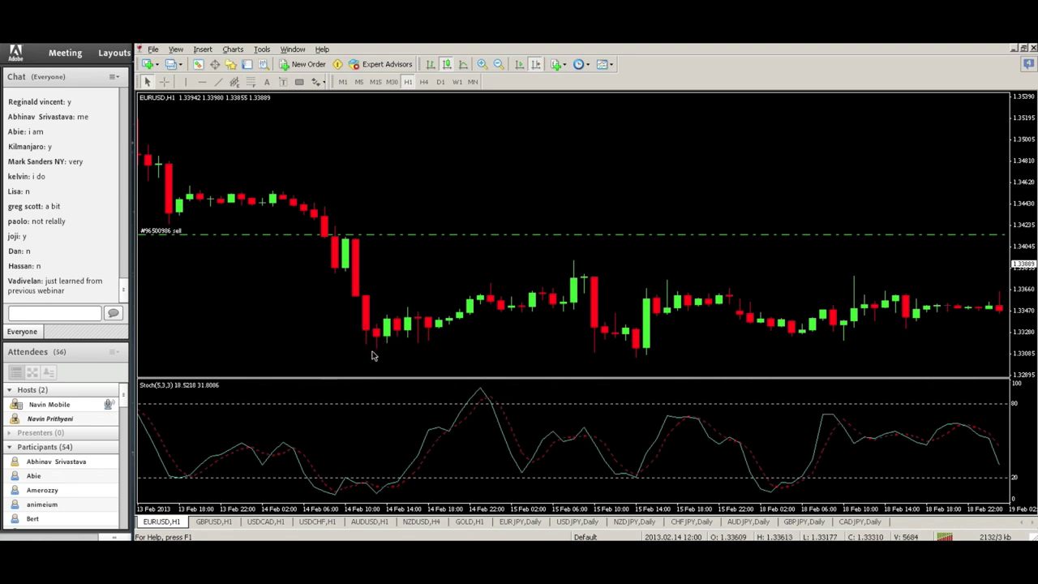
# Place a horizontal support line under the 14–15 Feb price lows at 1.33143
pyautogui.click(202, 81)
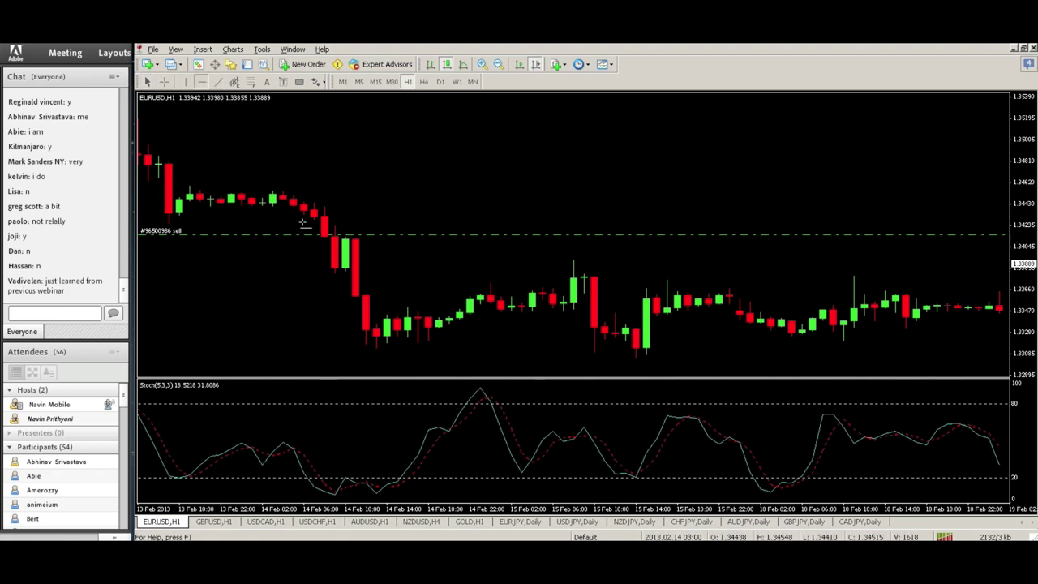
pyautogui.click(381, 347)
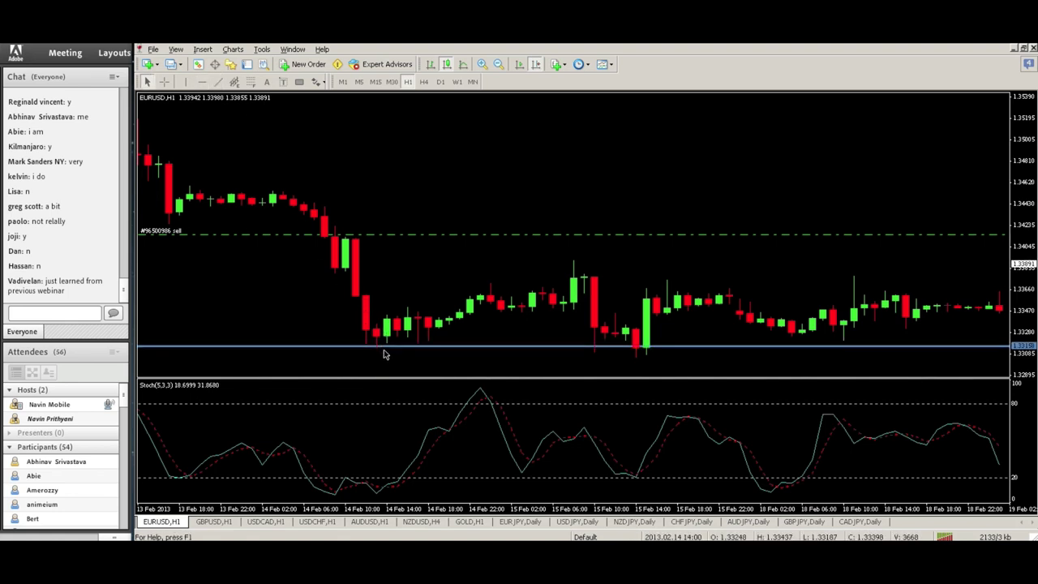
pyautogui.moveTo(380, 348); pyautogui.dragTo(378, 349)
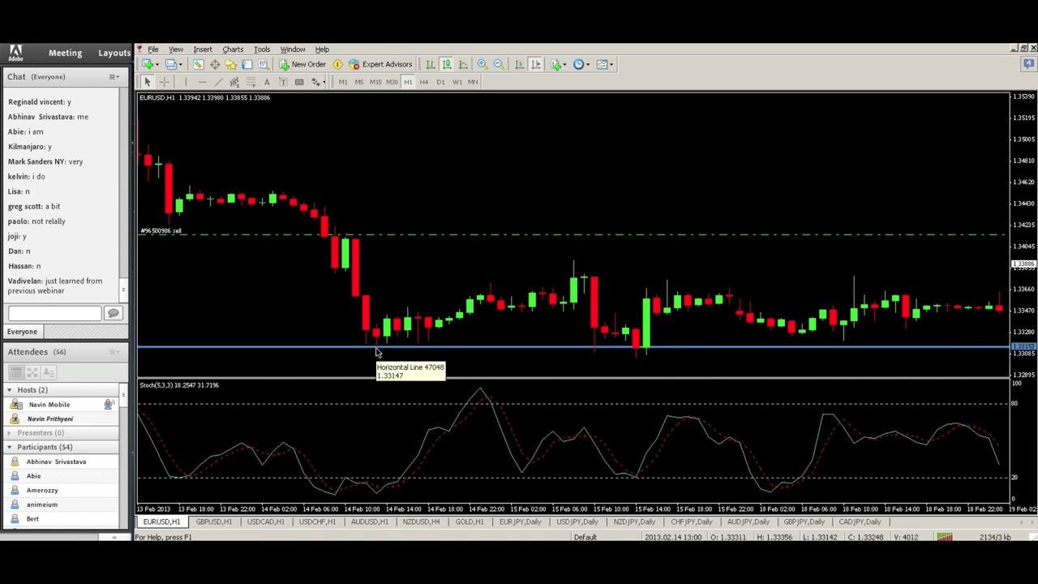
# Add a second horizontal line near the bottom of the Stochastic pane
pyautogui.click(200, 83)
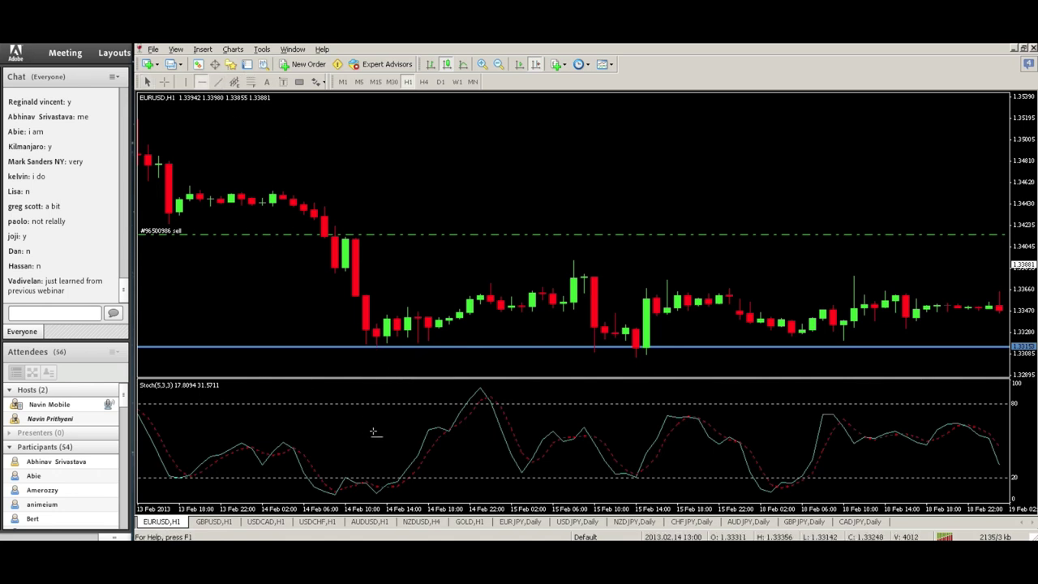
pyautogui.click(378, 495)
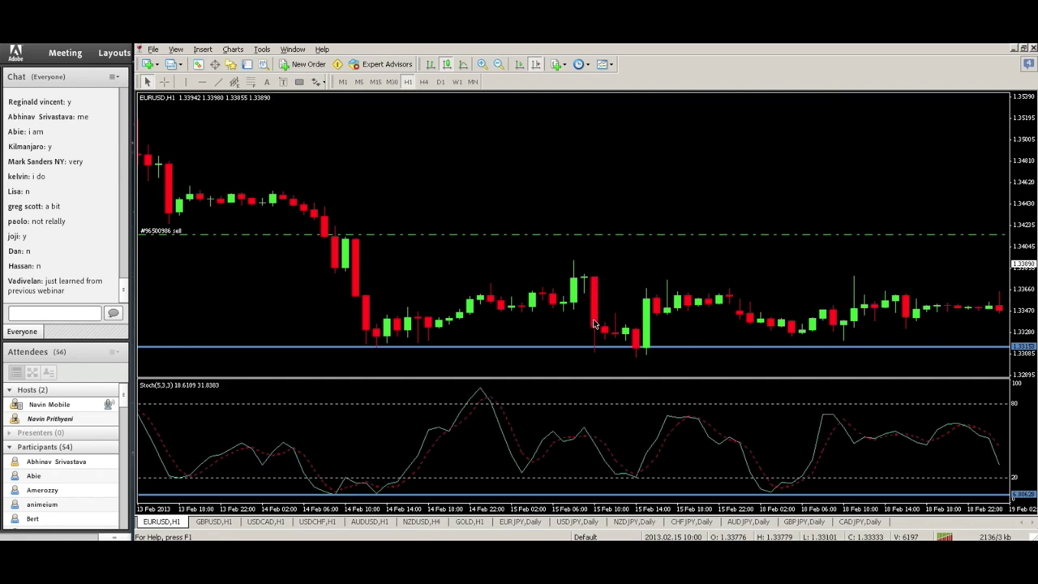
pyautogui.moveTo(596, 355)
pyautogui.moveTo(599, 446)
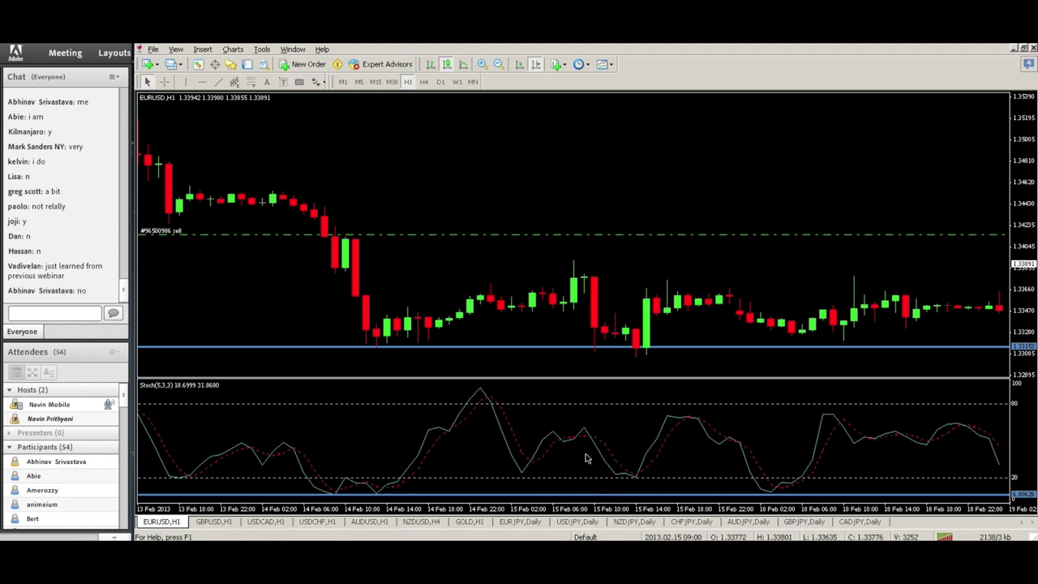
pyautogui.moveTo(587, 459)
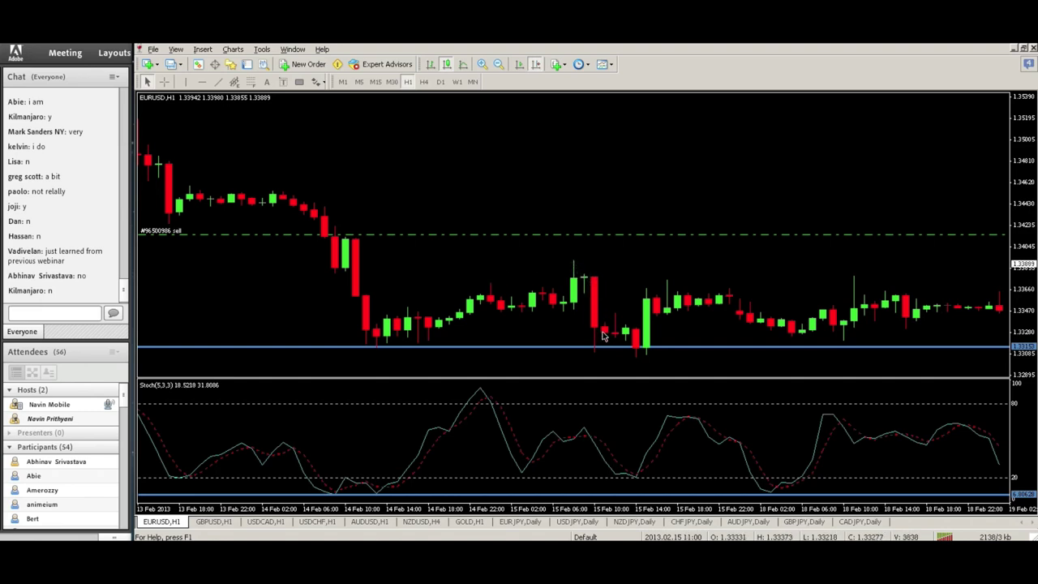
# Draw magenta trendlines along the falling 14–15 Feb price lows and the rising stochastic lows
pyautogui.click(219, 83)
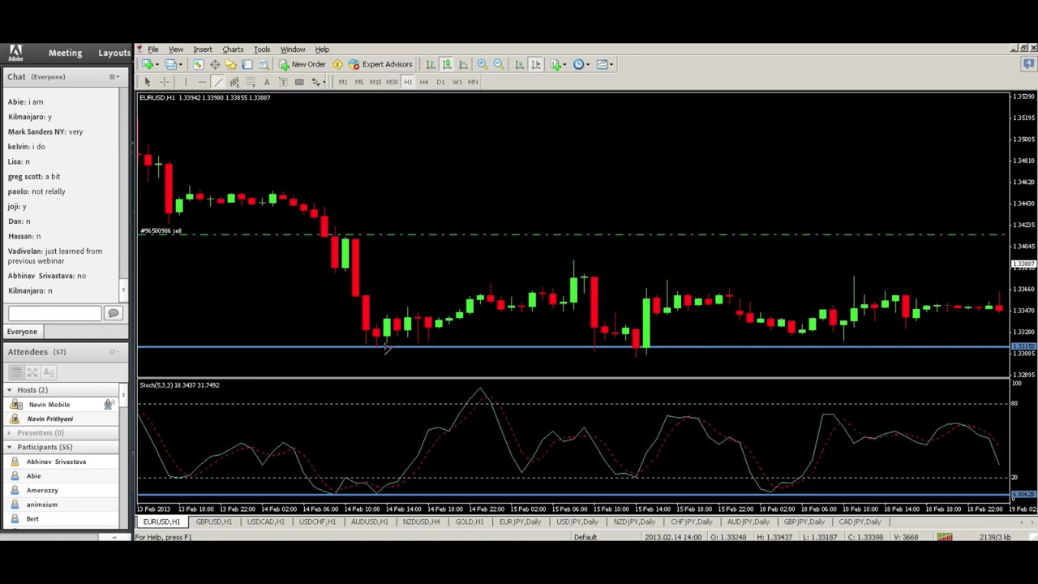
pyautogui.moveTo(378, 347); pyautogui.dragTo(597, 354)
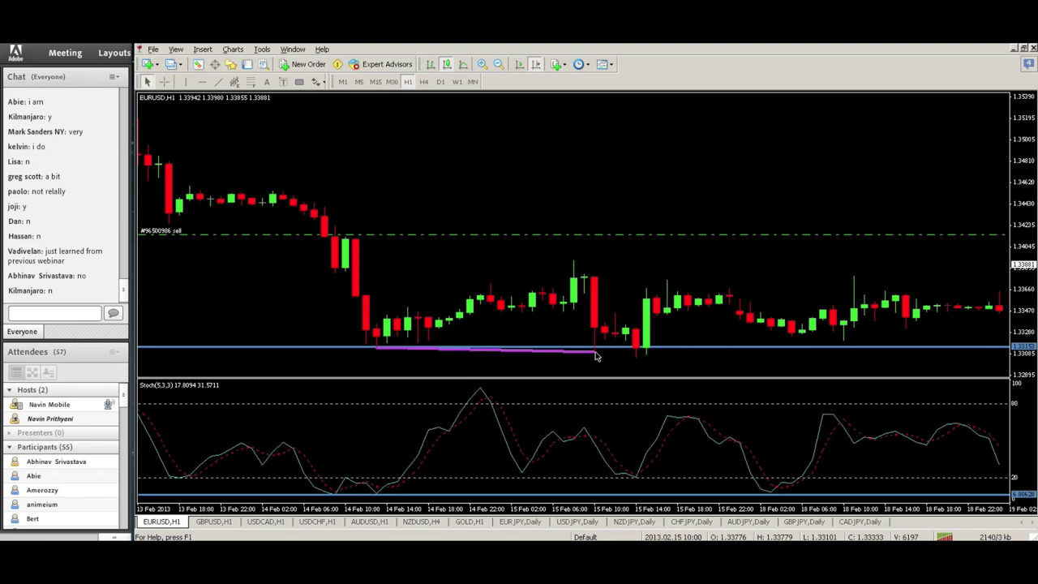
pyautogui.click(217, 81)
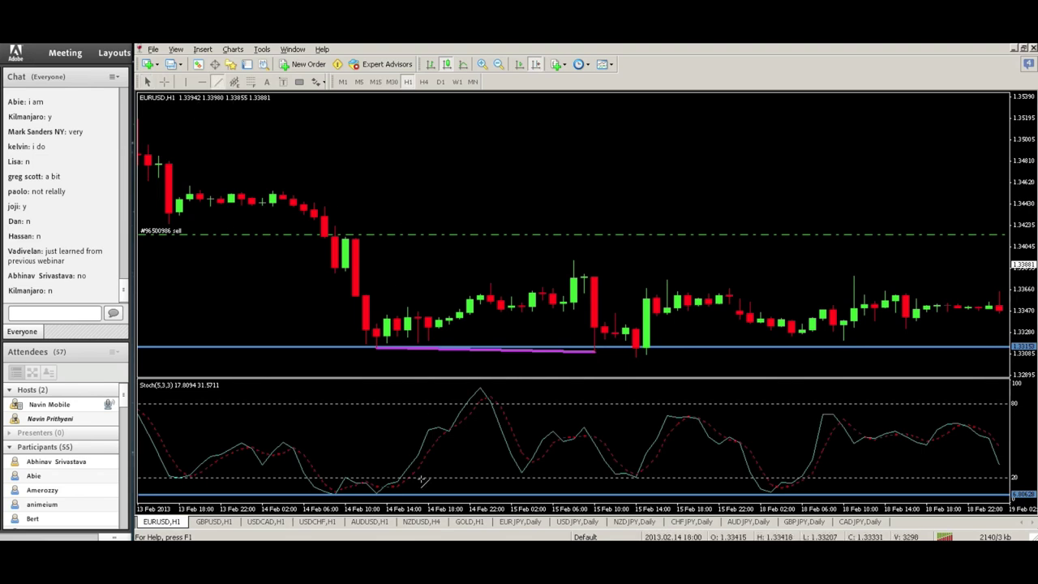
pyautogui.moveTo(376, 493)
pyautogui.mouseDown()
pyautogui.moveTo(503, 478)
pyautogui.moveTo(600, 440)
pyautogui.moveTo(596, 451)
pyautogui.mouseUp()
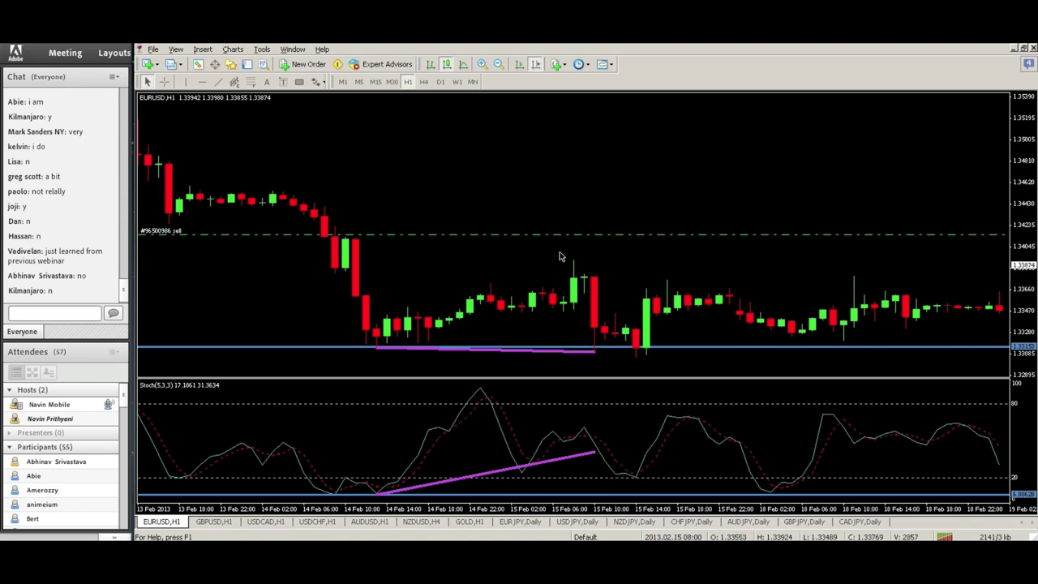
# Box the 15 Feb low candles with a rectangle (about 1.3309–1.3357), then delete drawn objects with Backspace
pyautogui.click(298, 81)
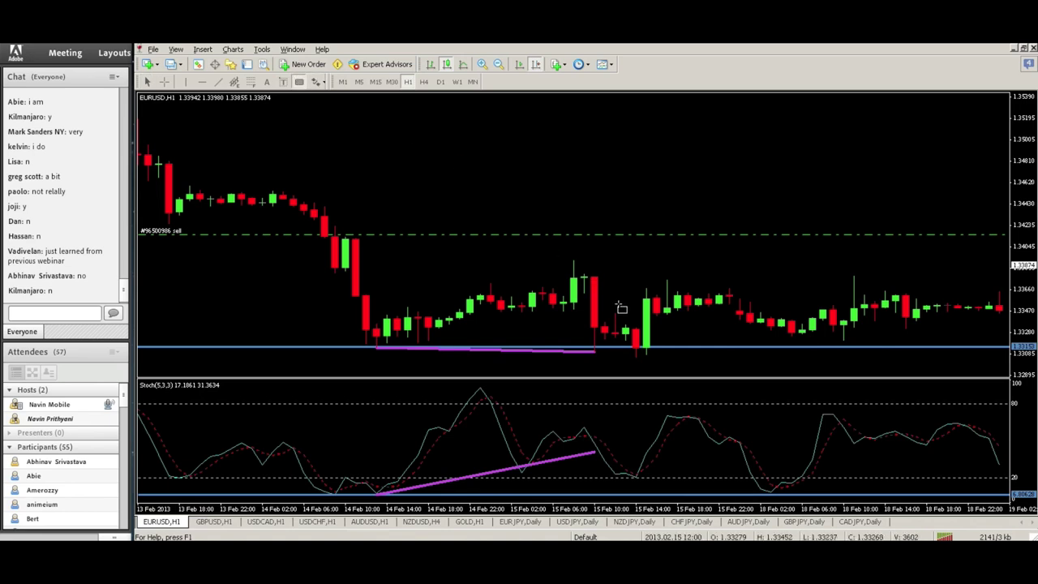
pyautogui.moveTo(604, 300); pyautogui.dragTo(656, 354)
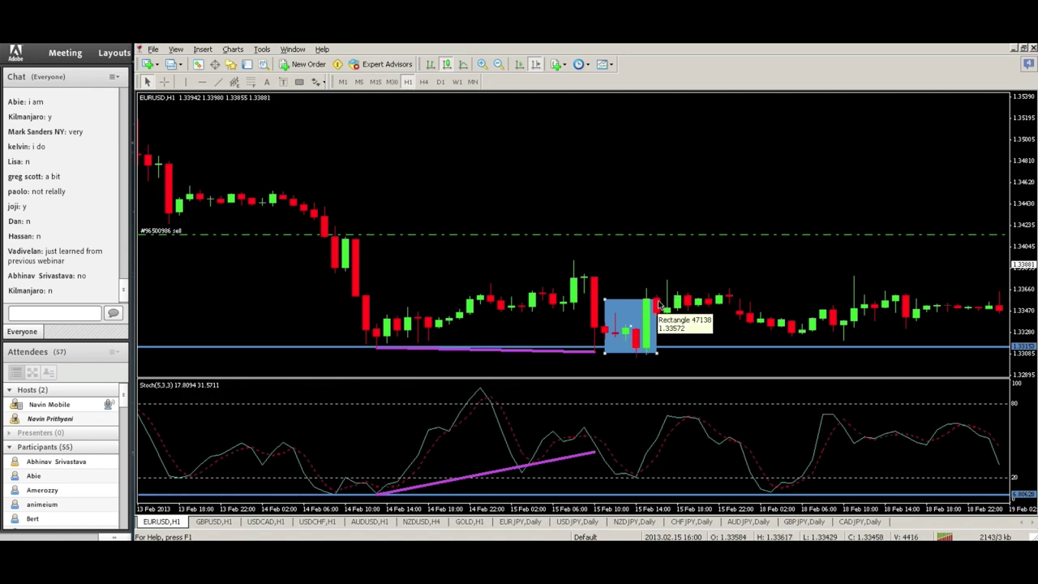
pyautogui.press('BackSpace')
pyautogui.press('BackSpace')
pyautogui.press('BackSpace')
pyautogui.press('BackSpace')
pyautogui.press('BackSpace')
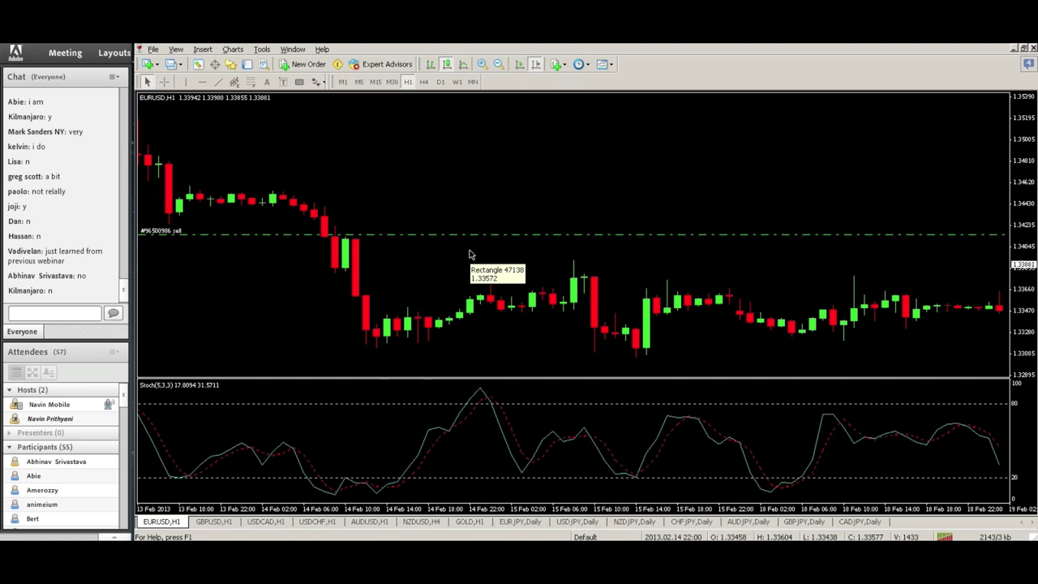
# Scroll the EURUSD H1 chart back to the 30 Jan–5 Feb 2013 bars with the 1 Feb spike
pyautogui.scroll(5, 579, 238)
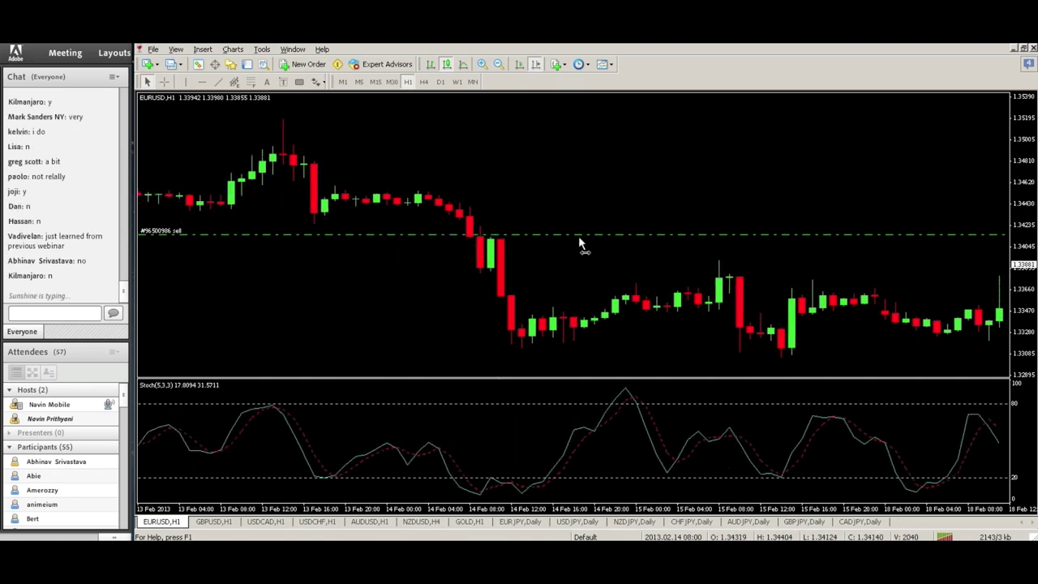
pyautogui.scroll(5, 636, 243)
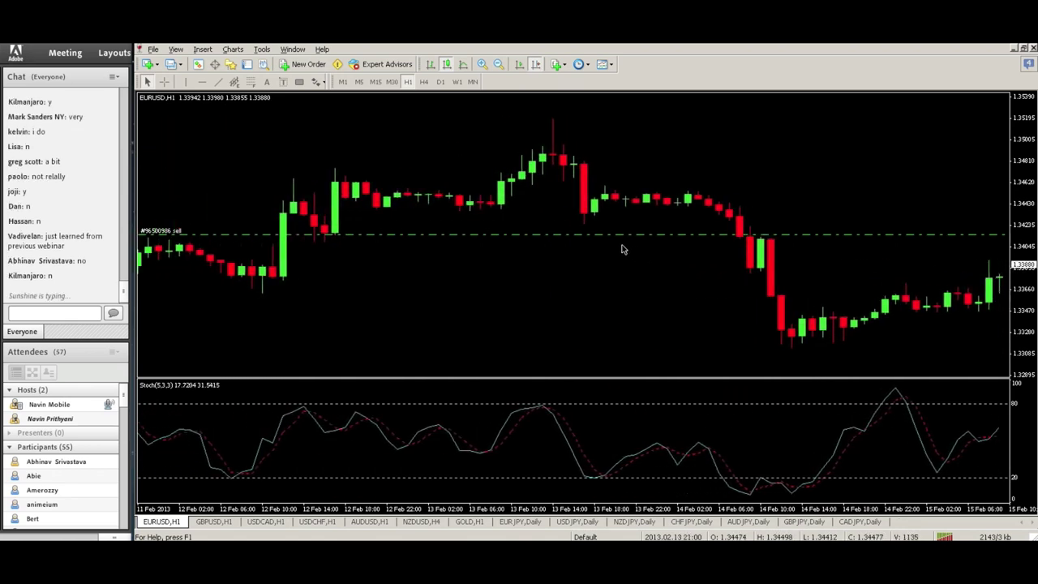
pyautogui.scroll(-6, 688, 250)
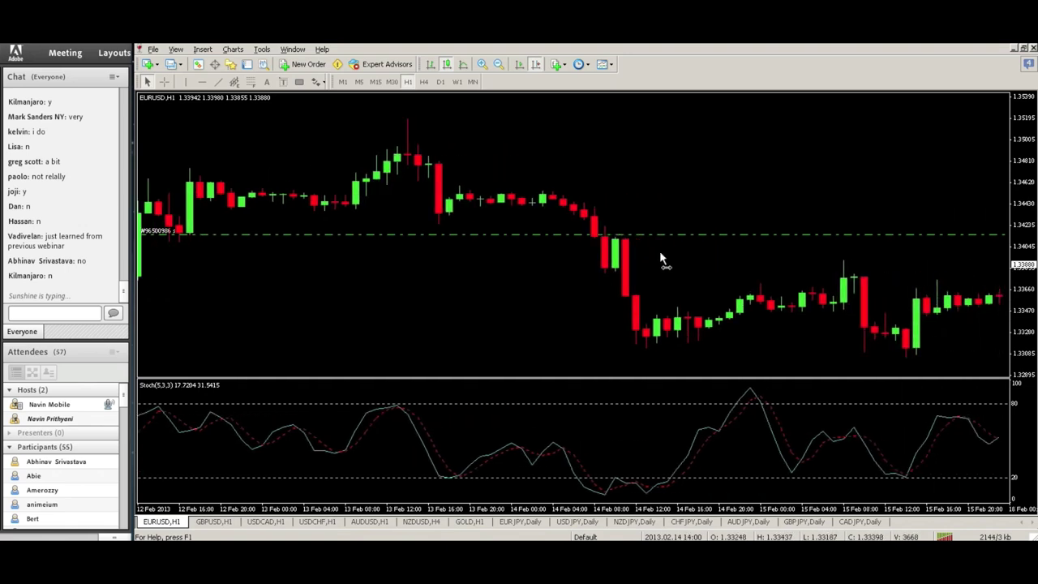
pyautogui.scroll(15, 659, 258)
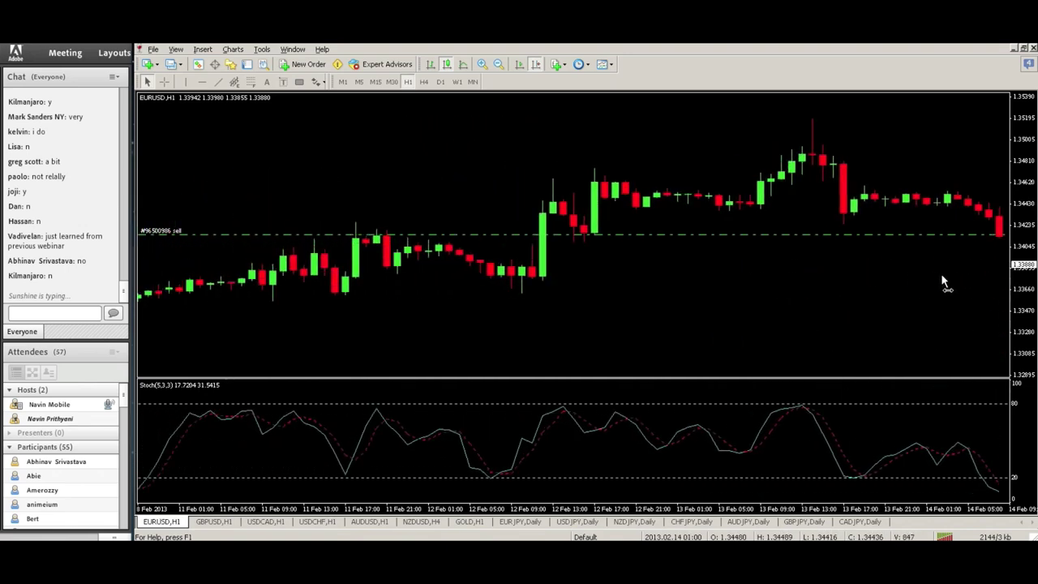
pyautogui.scroll(5, 710, 259)
pyautogui.scroll(7, 542, 255)
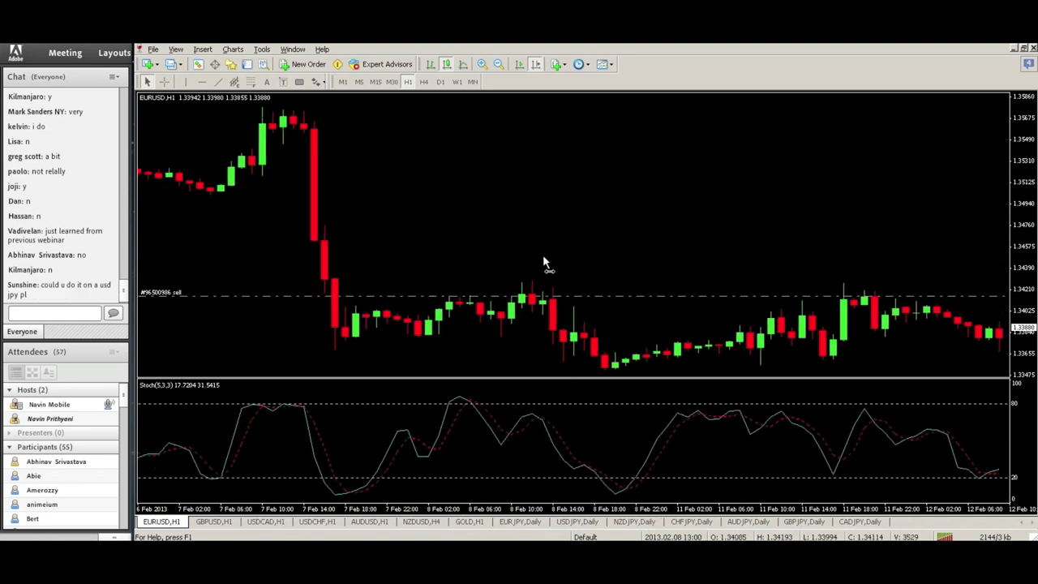
pyautogui.scroll(5, 592, 256)
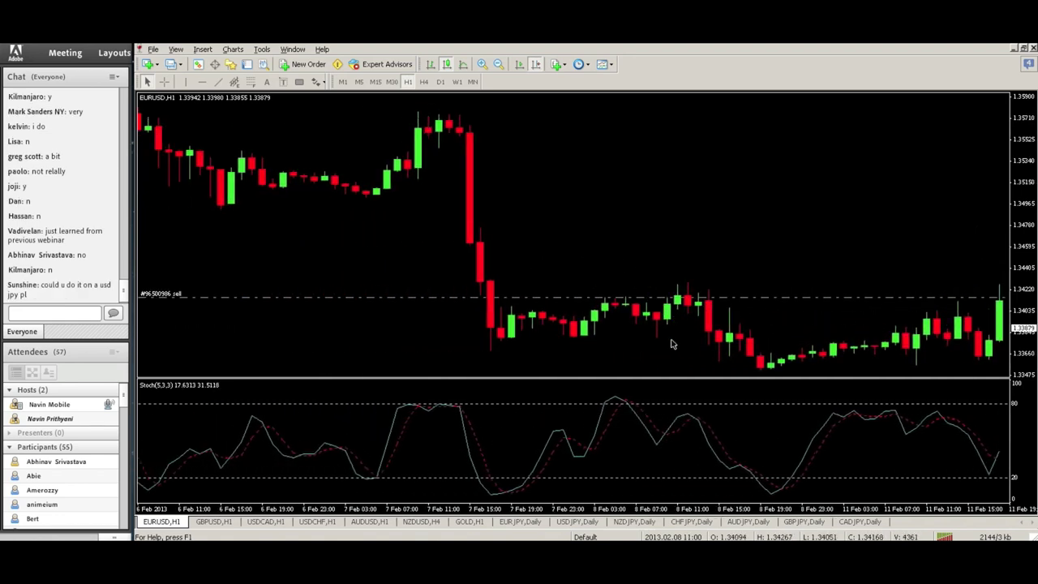
pyautogui.scroll(12, 686, 419)
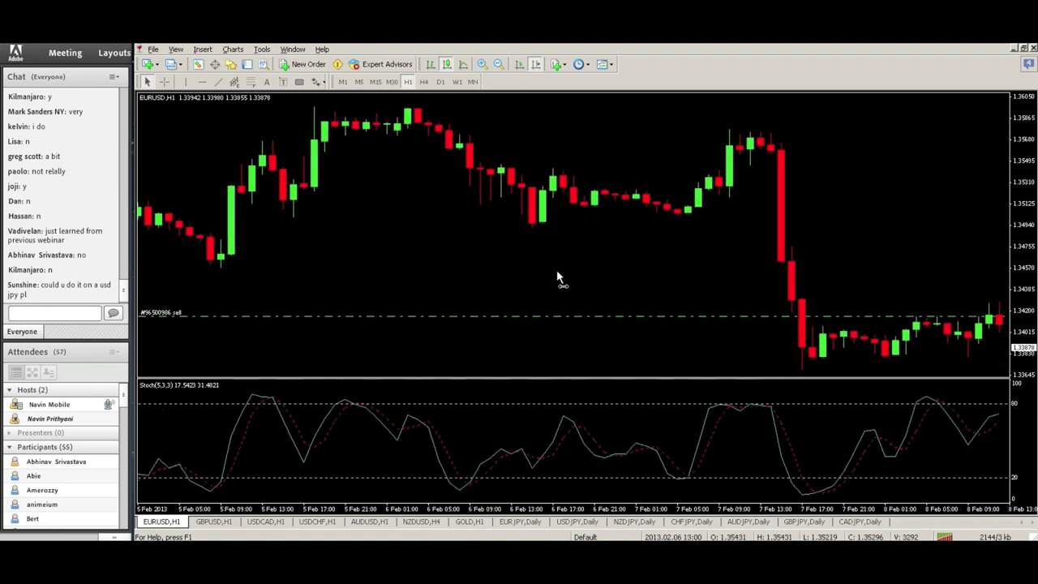
pyautogui.scroll(15, 498, 248)
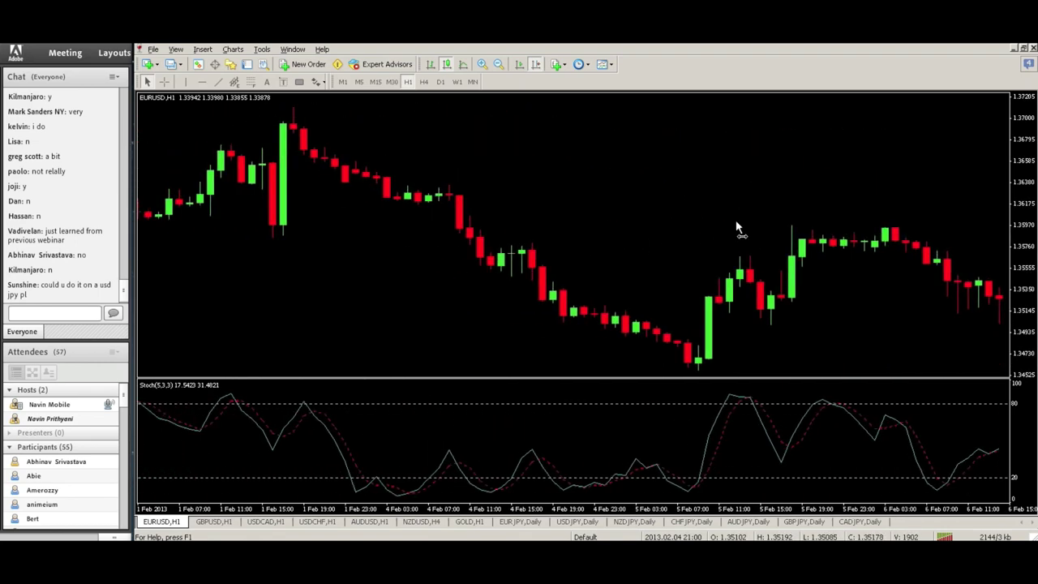
pyautogui.scroll(4, 532, 278)
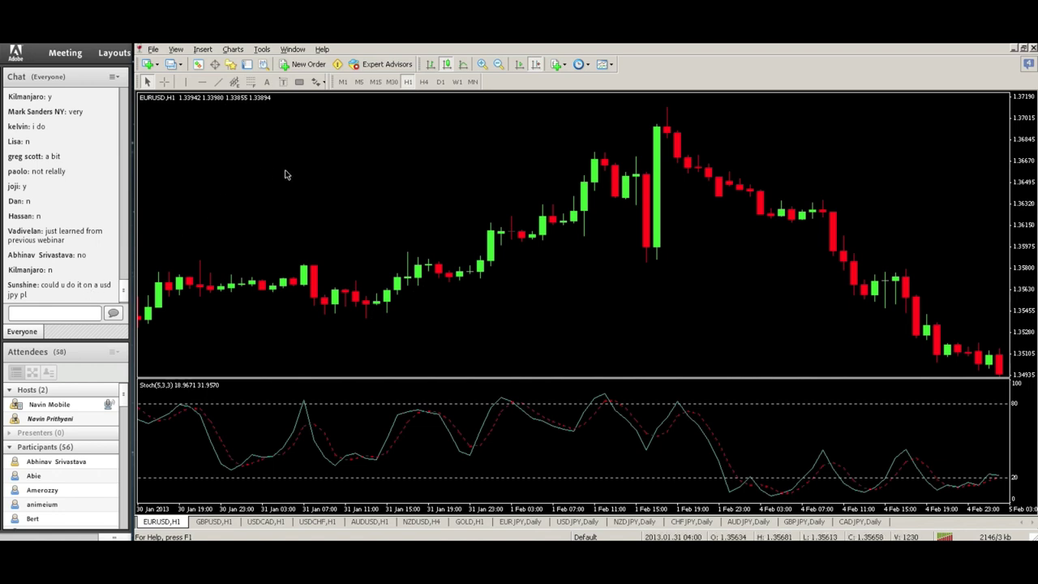
# Place horizontal lines at the early-February price high near 1.36742 and at the Stochastic peak
pyautogui.click(219, 83)
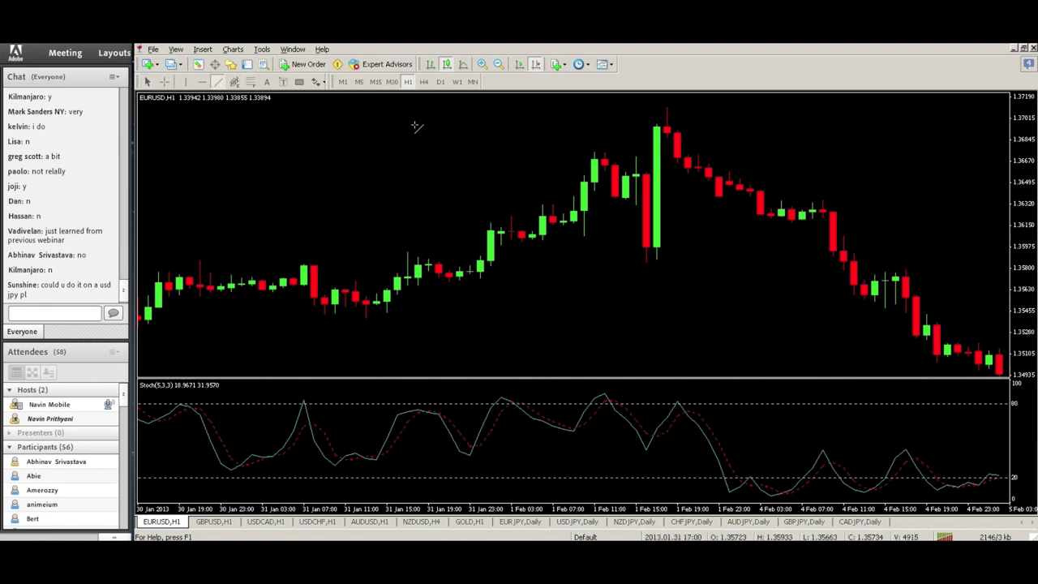
pyautogui.click(597, 155)
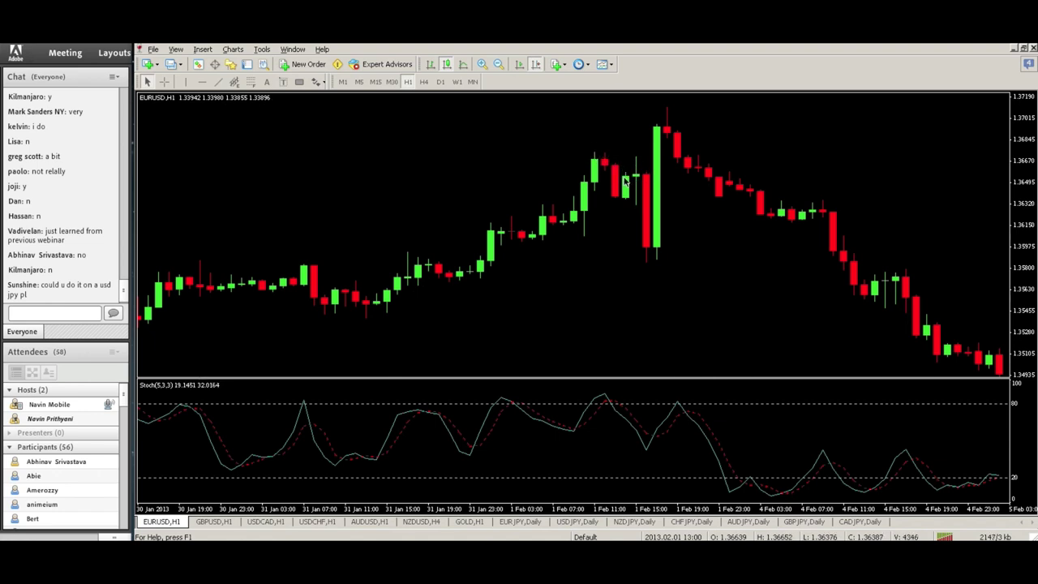
pyautogui.click(202, 82)
pyautogui.click(598, 154)
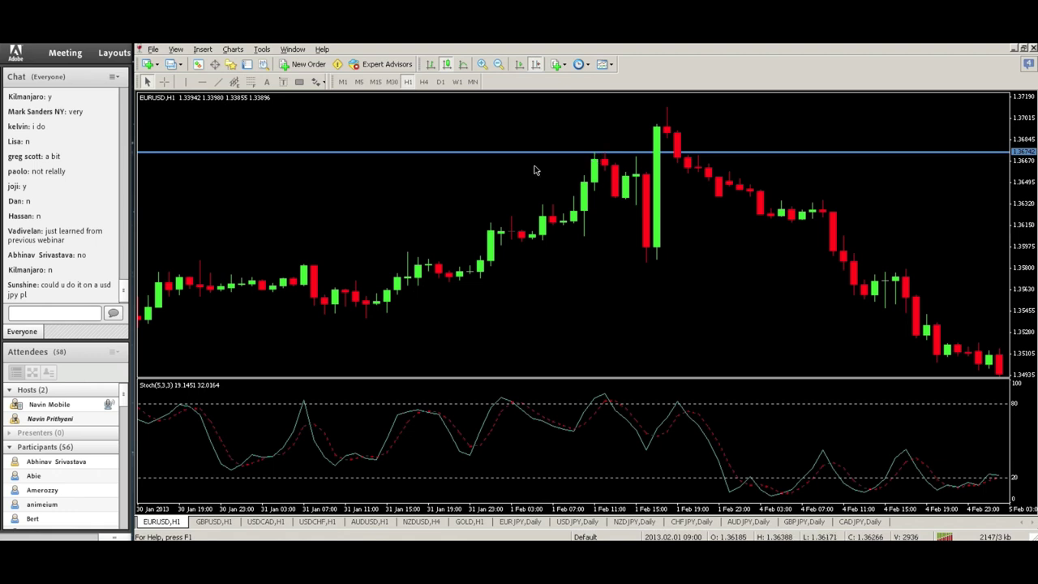
pyautogui.click(202, 82)
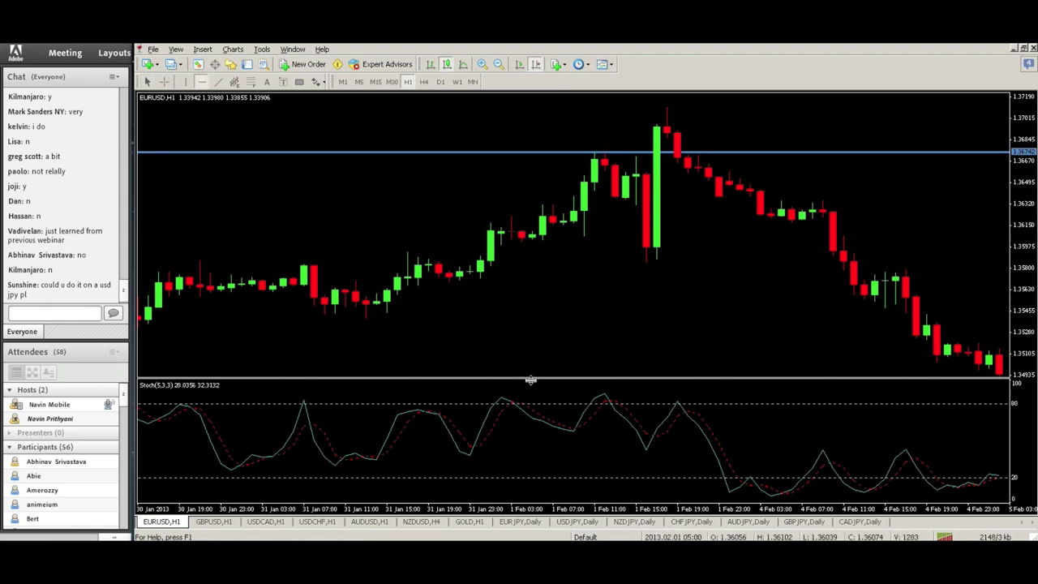
pyautogui.click(608, 395)
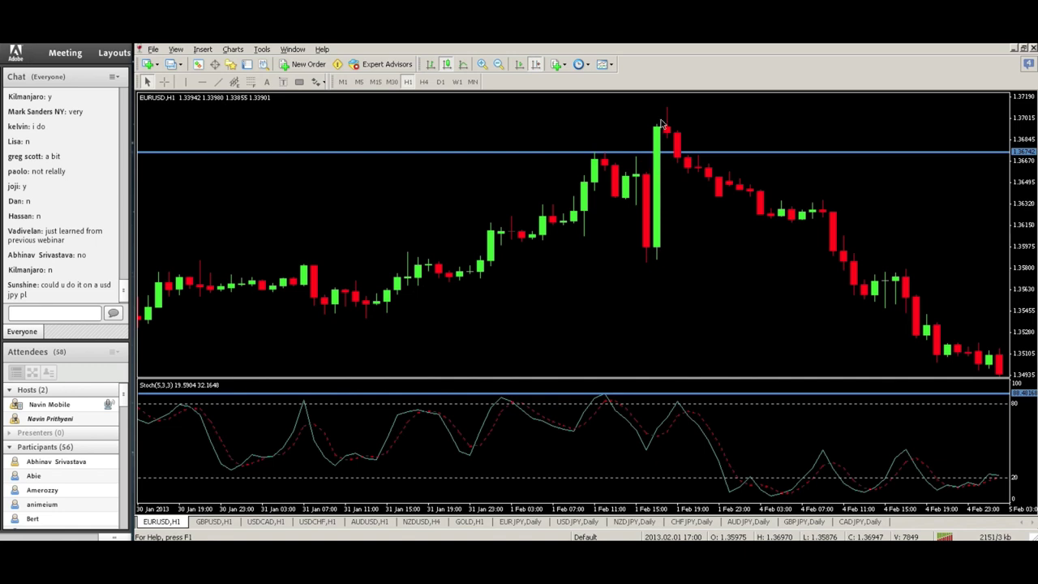
# Draw magenta trendlines across the two rising price highs and the falling Stochastic peaks
pyautogui.click(218, 82)
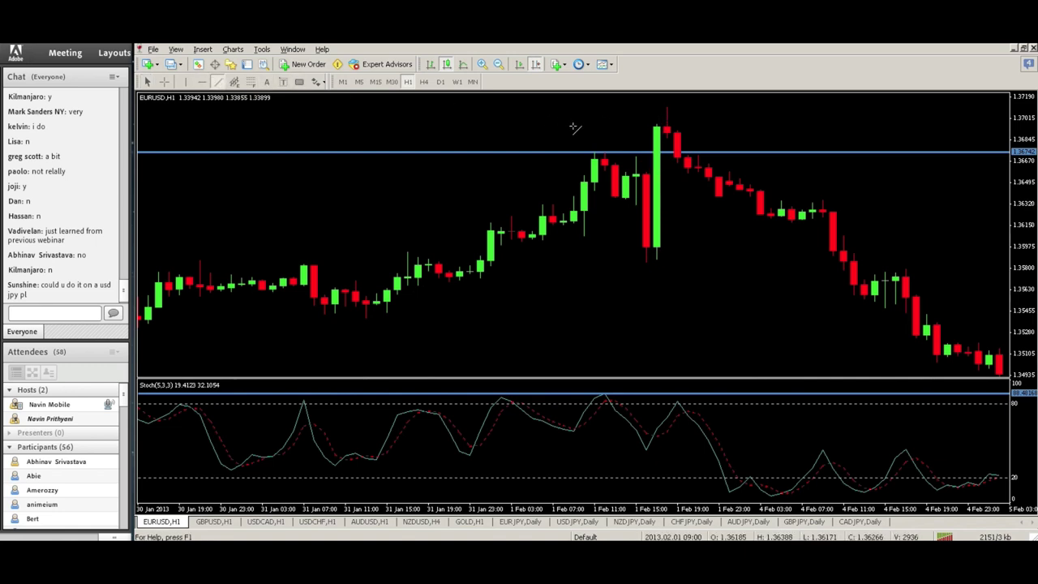
pyautogui.moveTo(598, 153); pyautogui.dragTo(657, 126)
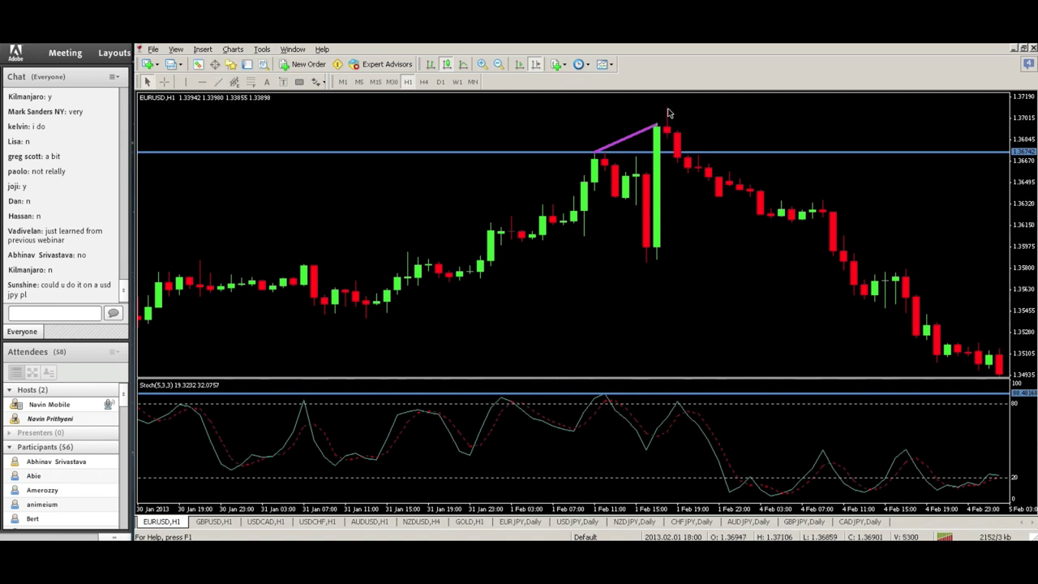
pyautogui.click(217, 82)
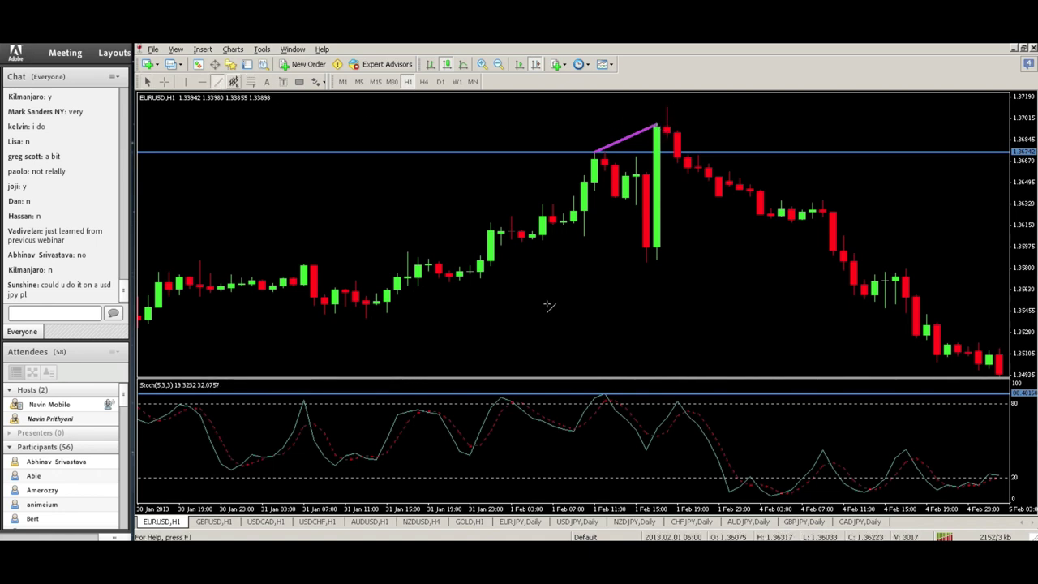
pyautogui.moveTo(607, 395); pyautogui.dragTo(668, 404)
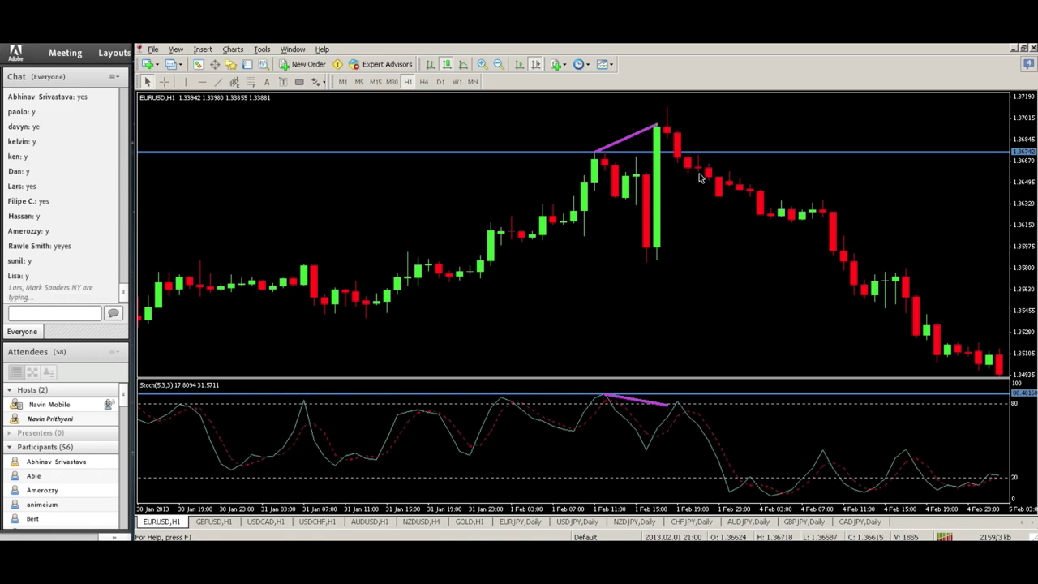
# Delete the blue horizontal lines from both the price chart and the Stochastic pane
pyautogui.rightClick(715, 152)
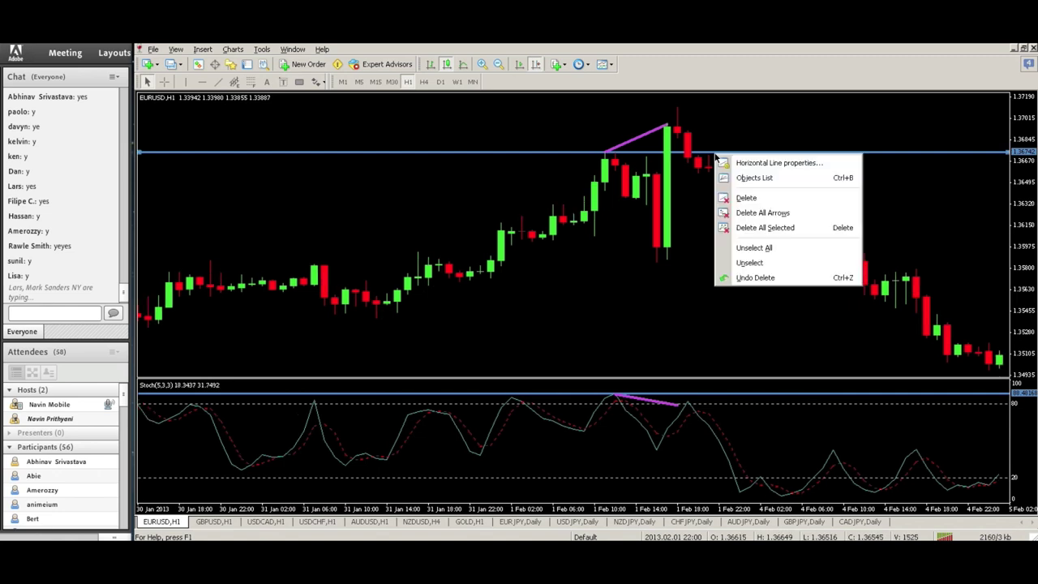
pyautogui.click(744, 198)
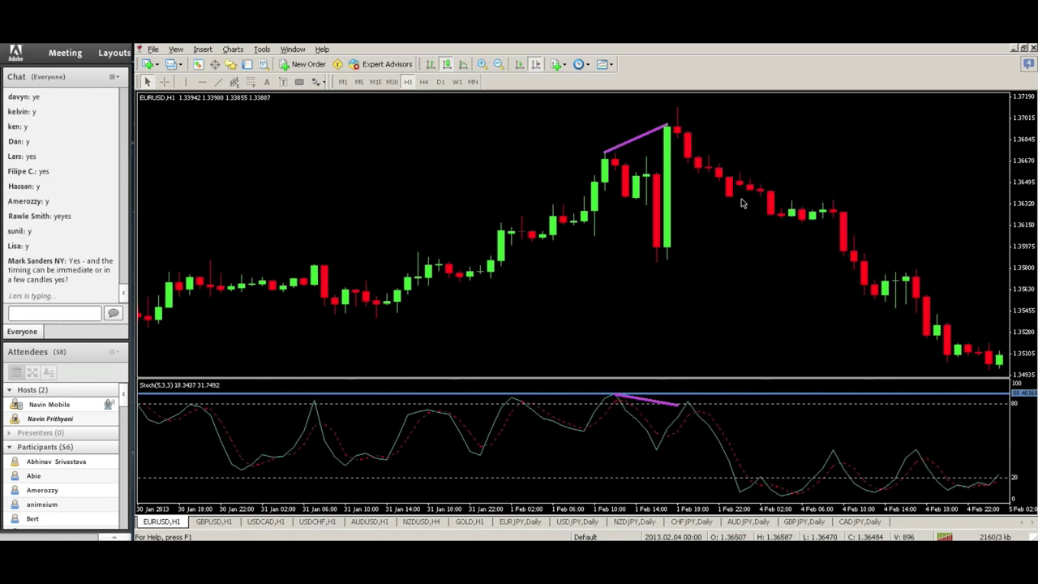
pyautogui.rightClick(690, 399)
pyautogui.click(718, 440)
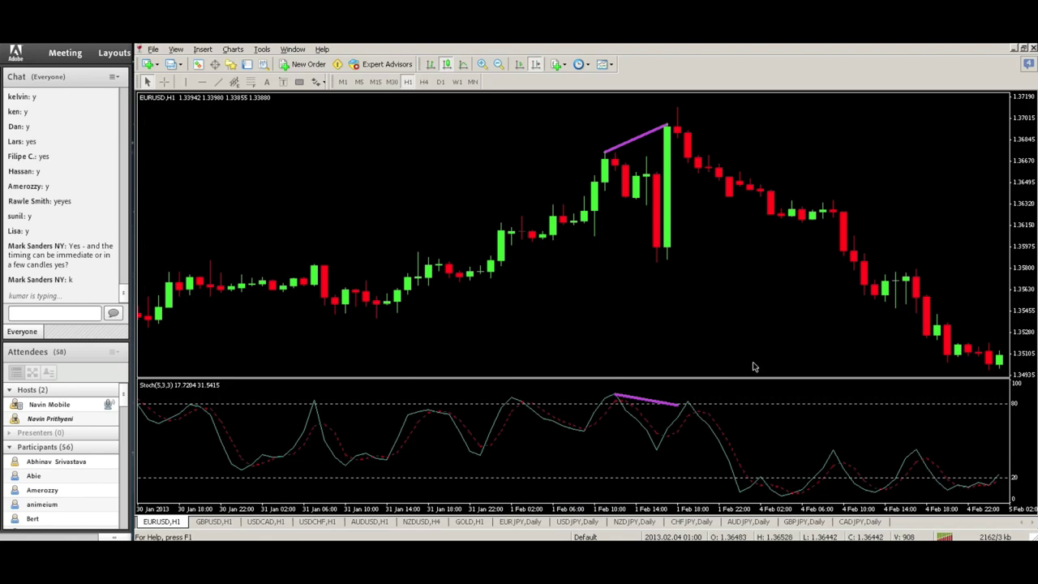
# Place a horizontal line near 1.3695, level with the top of the tall green 1 Feb 17:00 candle
pyautogui.moveTo(615, 408)
pyautogui.moveTo(684, 414)
pyautogui.moveTo(687, 383)
pyautogui.moveTo(683, 242)
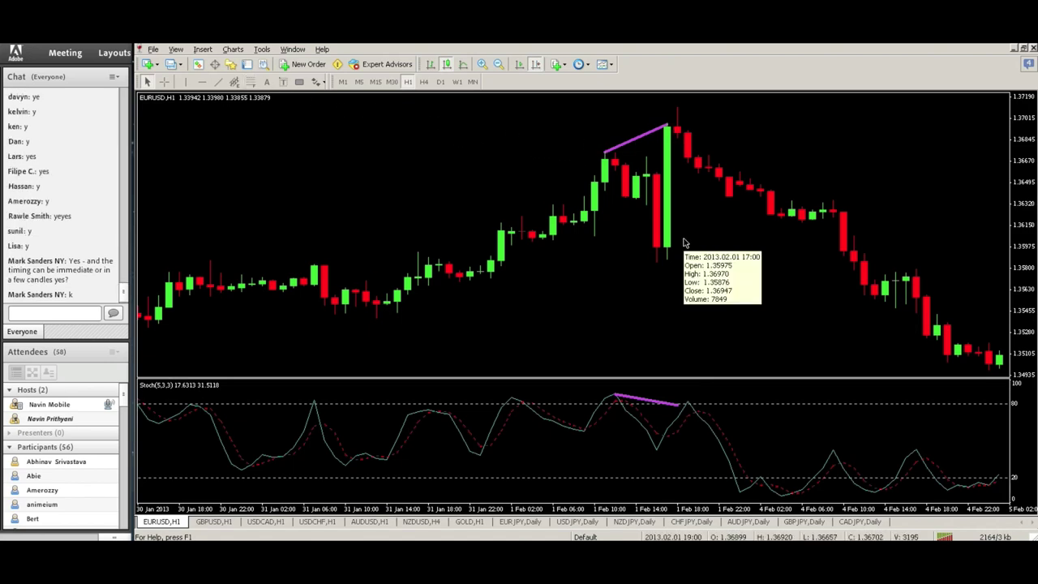
pyautogui.click(201, 82)
pyautogui.click(667, 126)
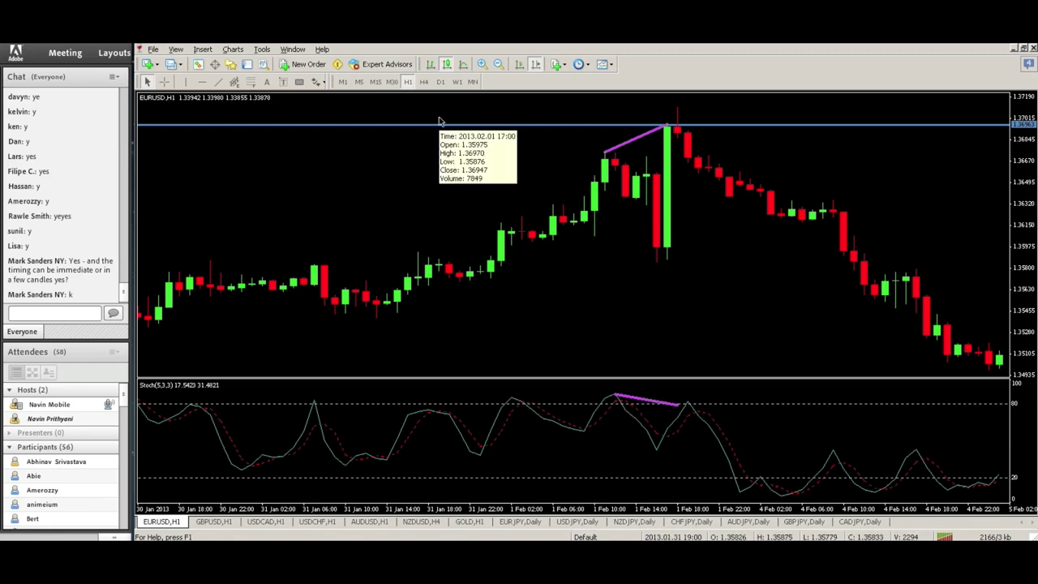
# Zoom out and pan the EURUSD H1 chart back through January 2013 history
pyautogui.click(498, 65)
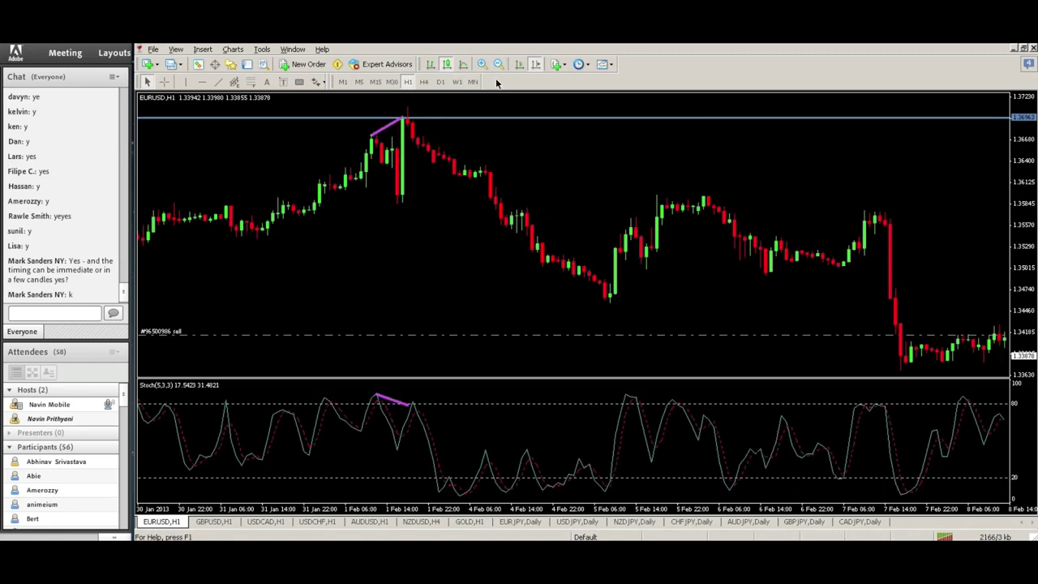
pyautogui.moveTo(342, 168); pyautogui.dragTo(534, 154)
pyautogui.moveTo(457, 153); pyautogui.dragTo(661, 177)
pyautogui.moveTo(365, 174); pyautogui.dragTo(616, 162)
pyautogui.moveTo(324, 162); pyautogui.dragTo(551, 158)
pyautogui.moveTo(271, 169); pyautogui.dragTo(567, 167)
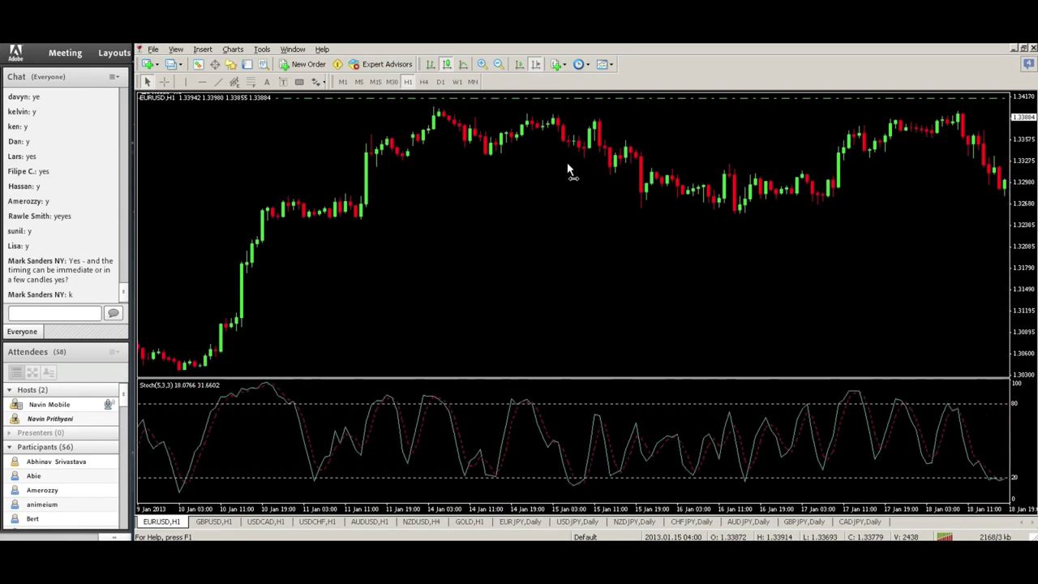
pyautogui.moveTo(451, 176); pyautogui.dragTo(609, 175)
pyautogui.scroll(20, 614, 182)
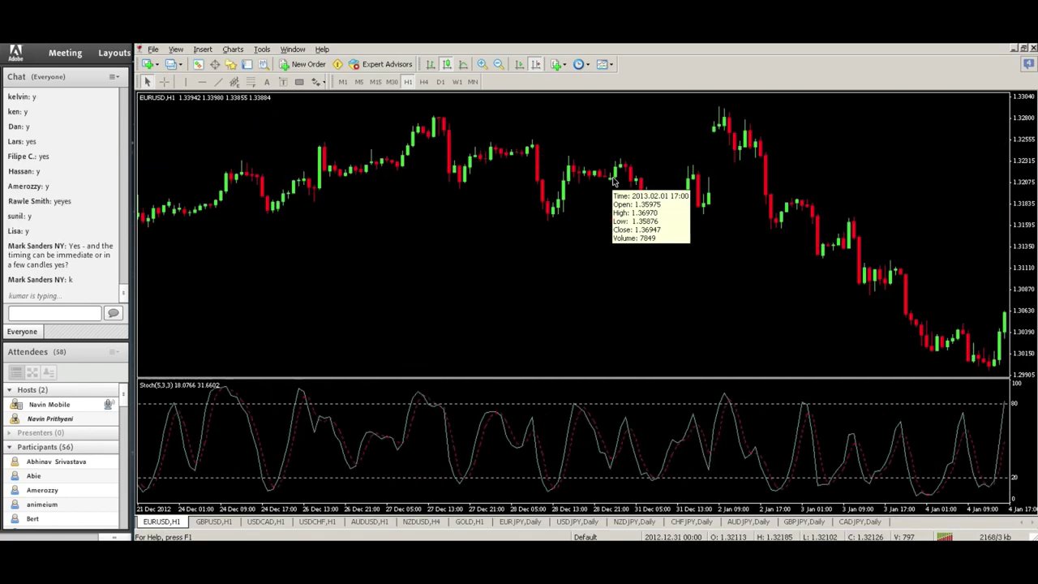
pyautogui.scroll(5, 614, 181)
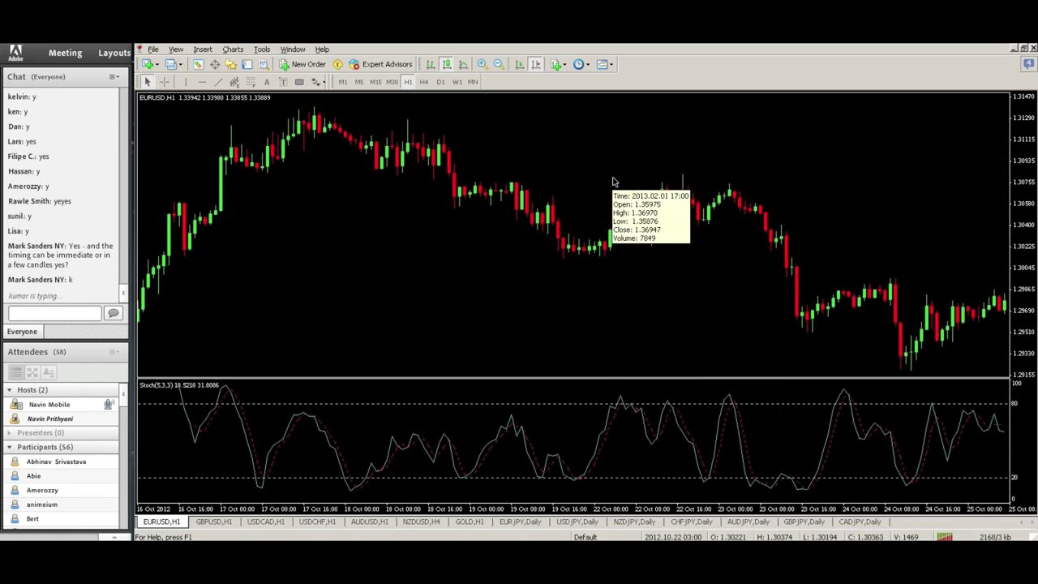
pyautogui.click(499, 64)
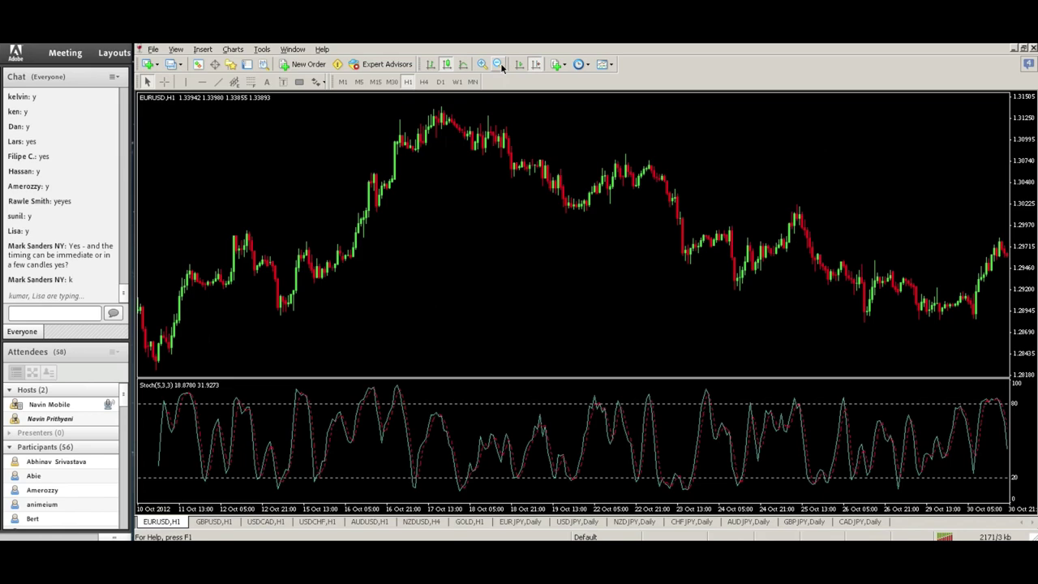
pyautogui.click(499, 64)
pyautogui.moveTo(626, 169); pyautogui.dragTo(375, 153)
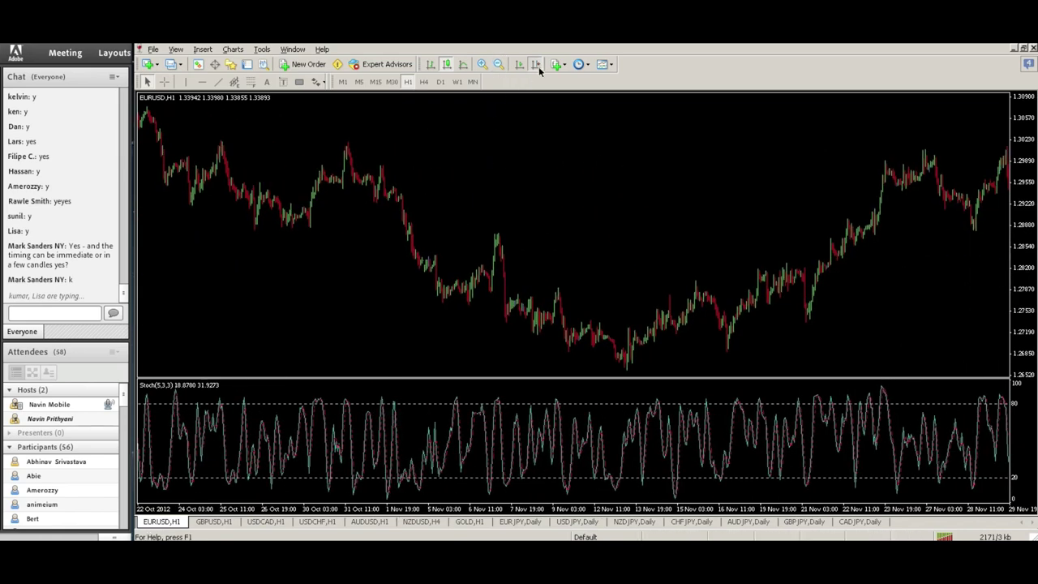
# Check H4 and D1, then return to H1 at the latest bars with Chart Shift on
pyautogui.click(535, 65)
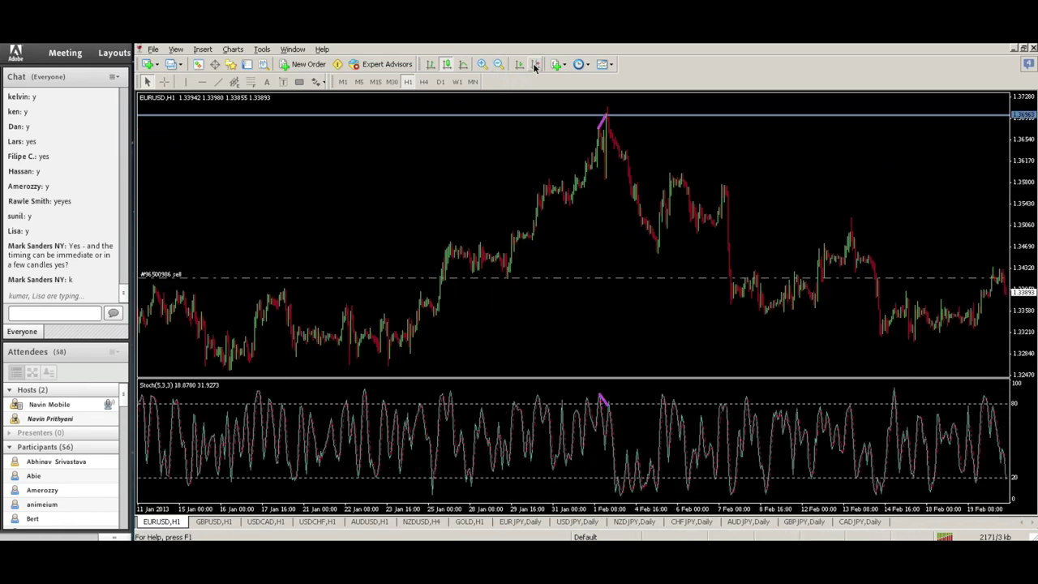
pyautogui.click(424, 81)
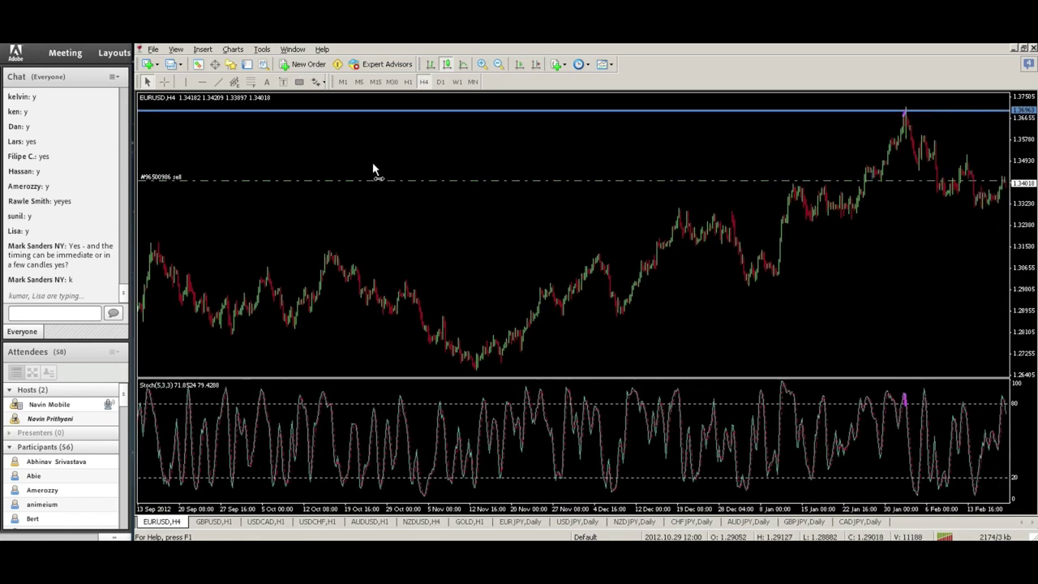
pyautogui.click(440, 81)
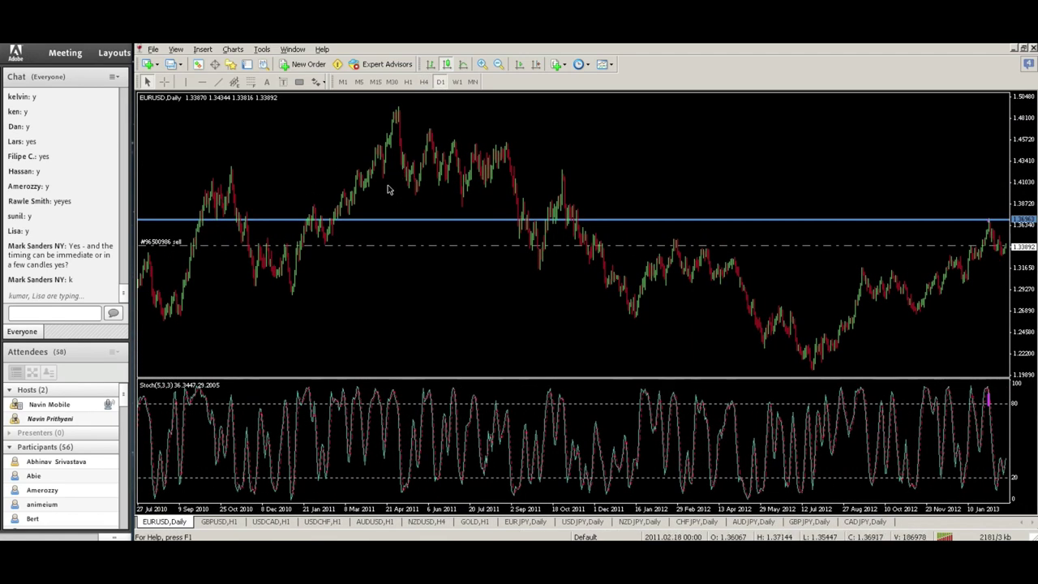
pyautogui.moveTo(476, 212)
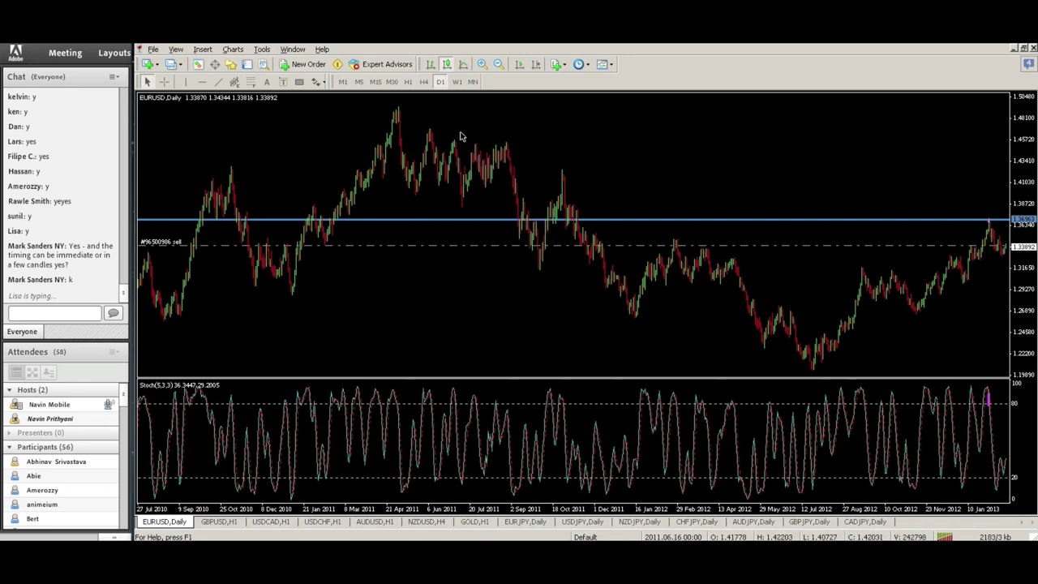
pyautogui.click(408, 81)
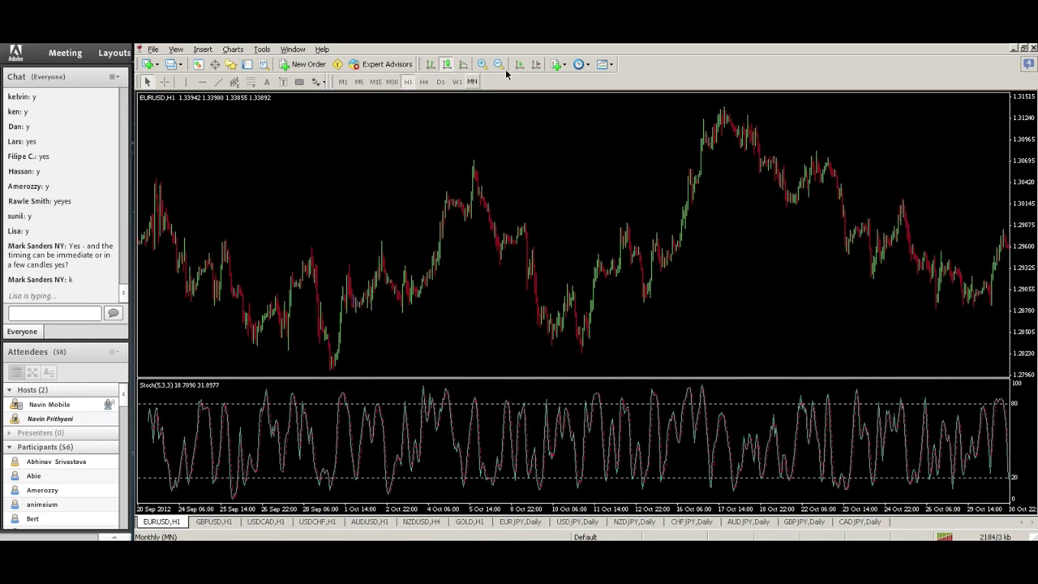
pyautogui.click(535, 65)
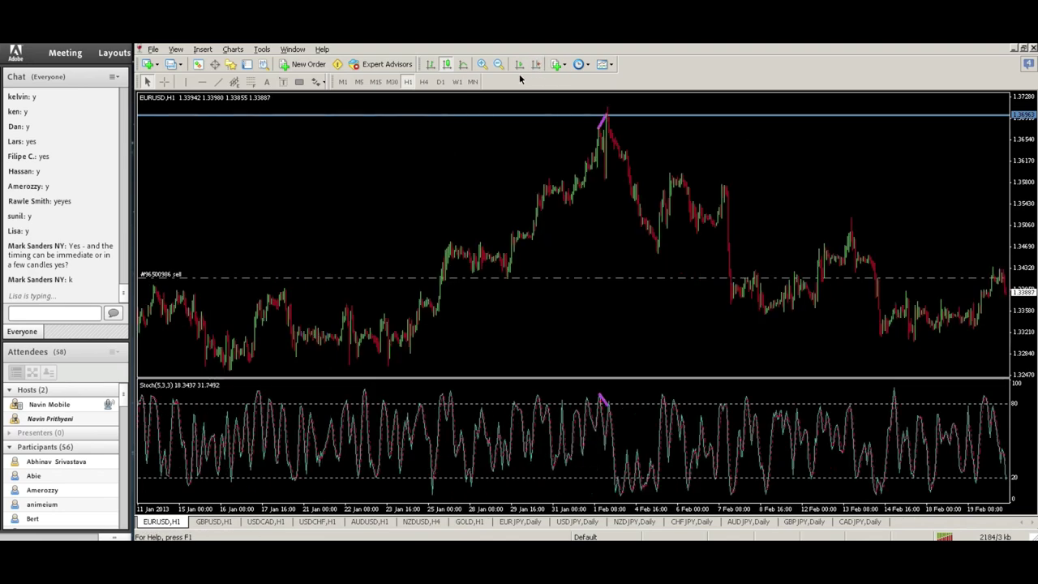
pyautogui.click(535, 64)
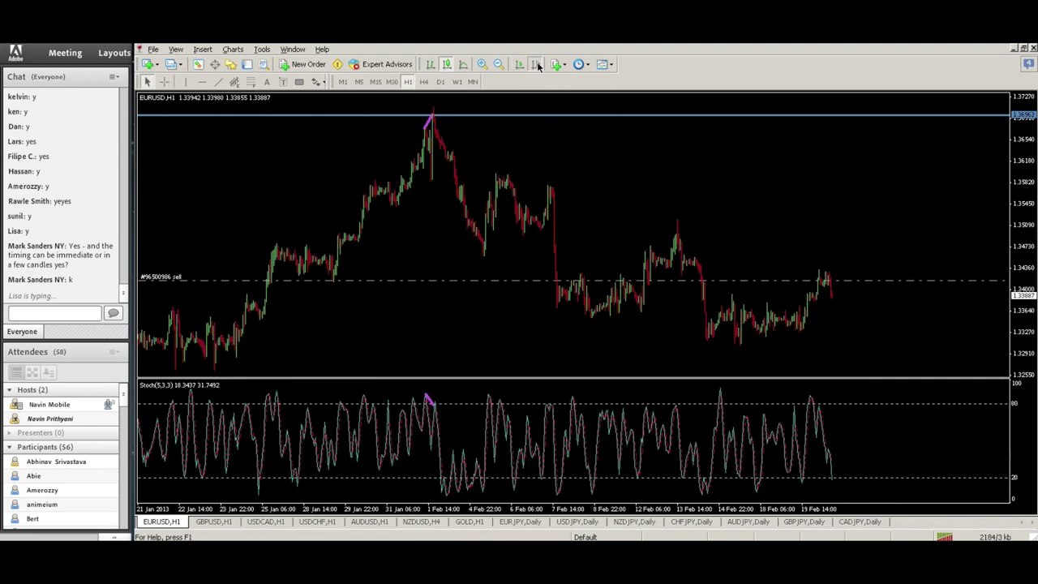
# Open the Stochastic pane's chart context menu and close it without changes
pyautogui.rightClick(498, 409)
pyautogui.click(432, 306)
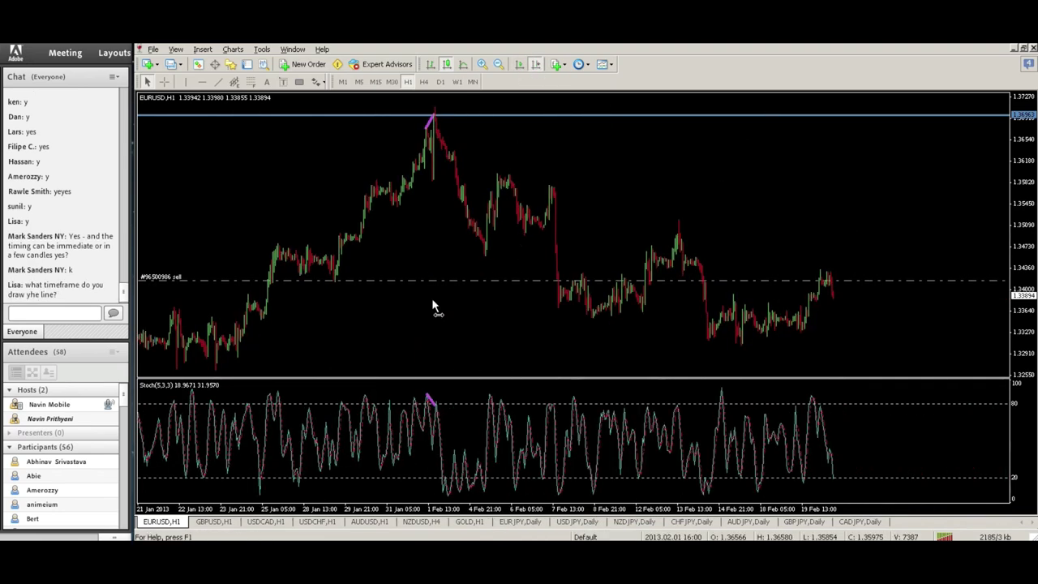
pyautogui.moveTo(381, 197)
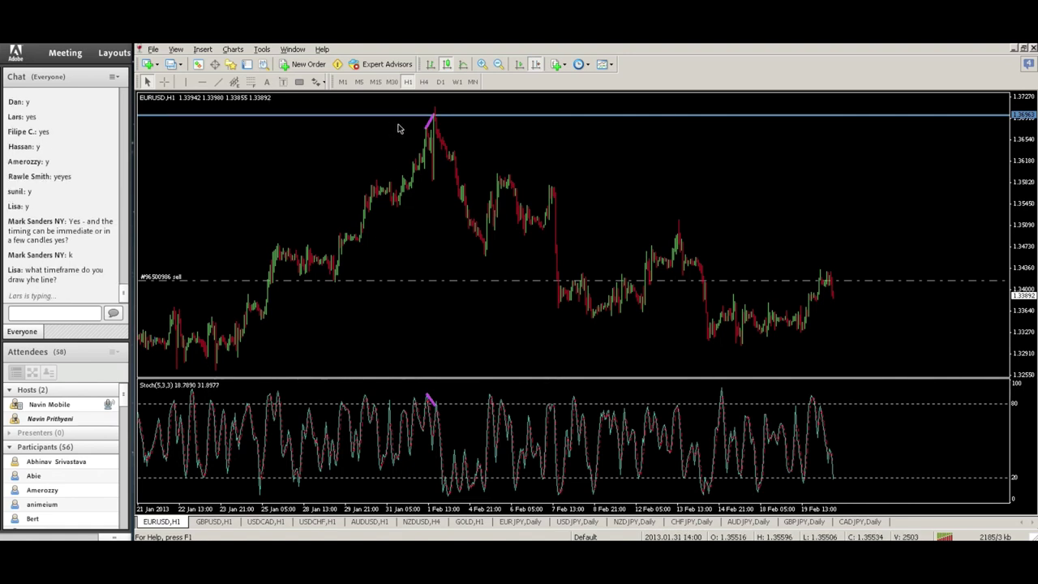
pyautogui.moveTo(406, 129)
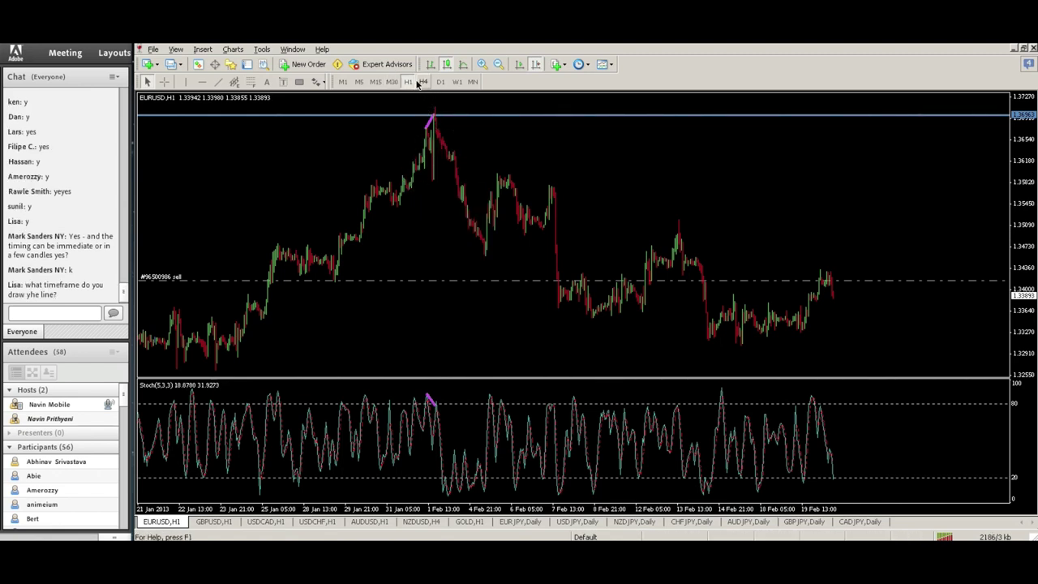
# Show EURUSD on H4 zoomed in to larger candles at the latest bars, with right-edge space
pyautogui.click(423, 82)
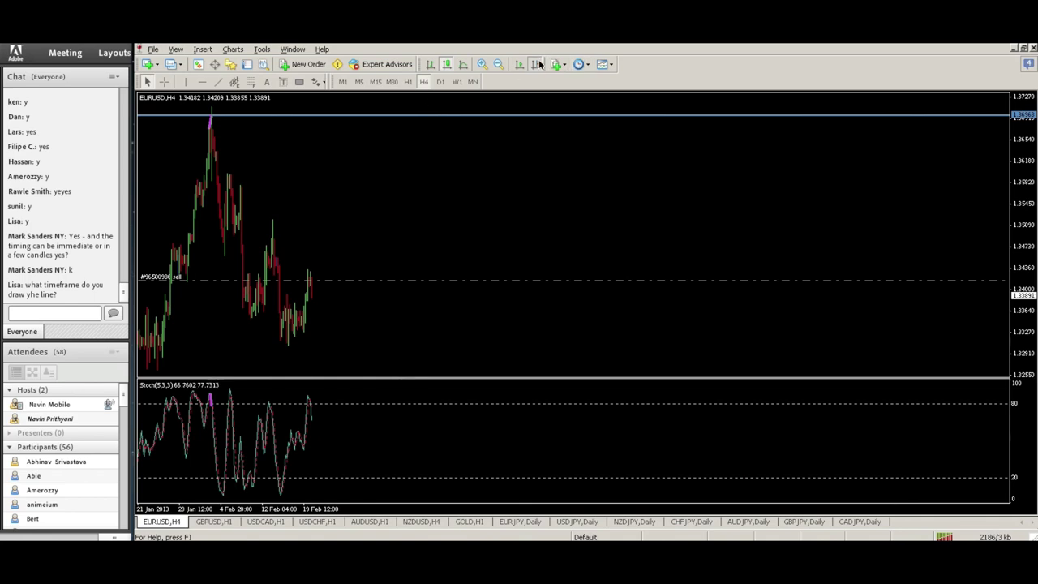
pyautogui.click(536, 64)
pyautogui.click(481, 65)
pyautogui.click(482, 65)
pyautogui.click(536, 64)
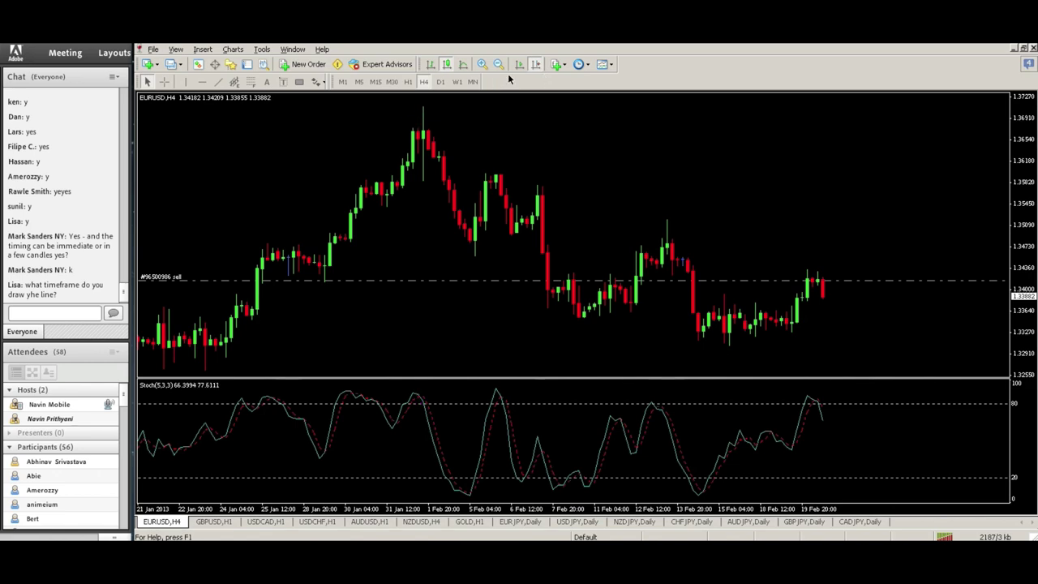
pyautogui.click(482, 64)
pyautogui.click(536, 64)
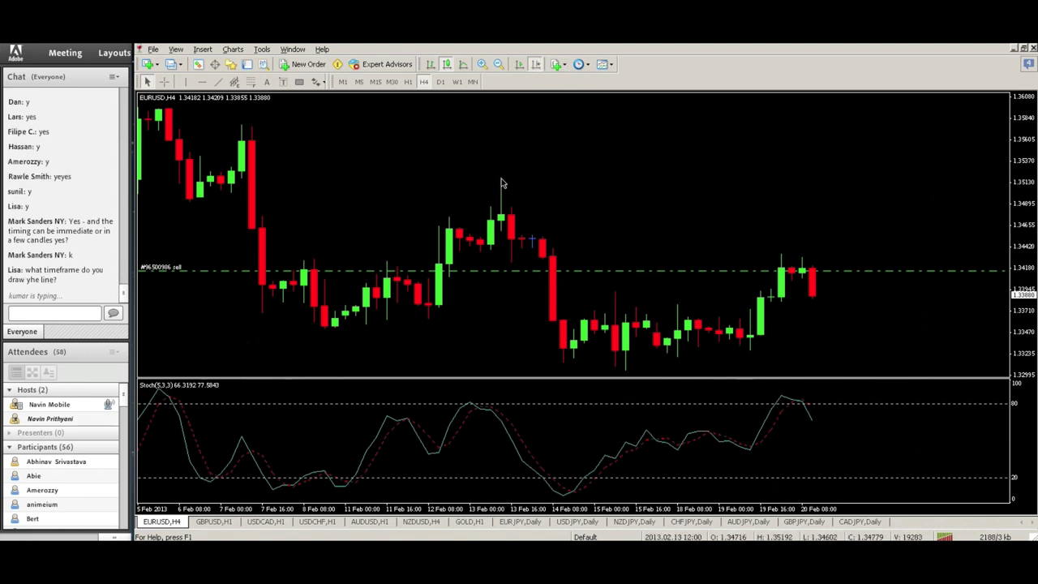
# Place a horizontal line at the 13 Feb high near 1.3515
pyautogui.click(202, 82)
pyautogui.click(508, 177)
pyautogui.click(201, 82)
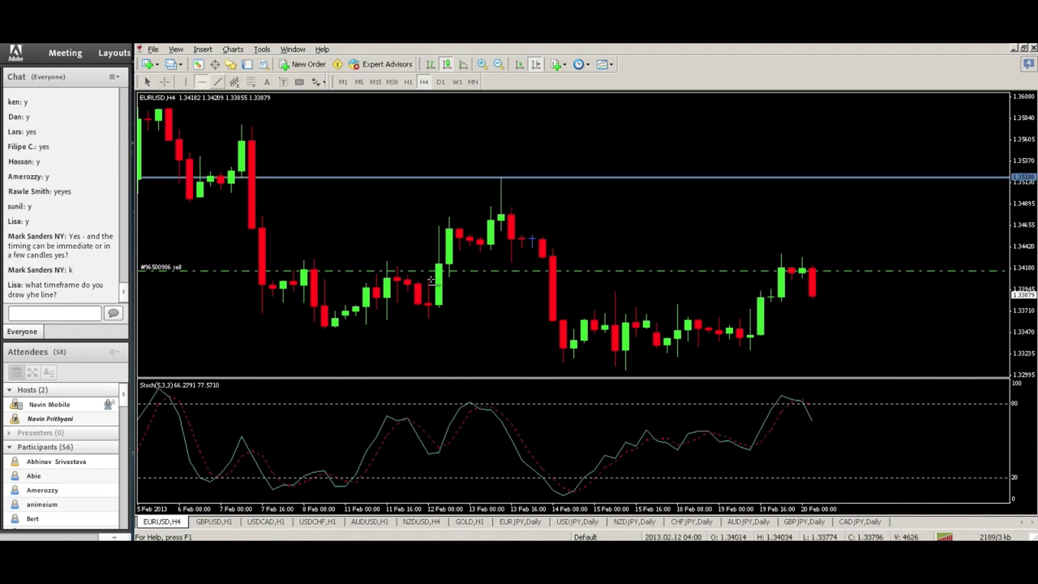
# Add a Stochastic line near 80 and trendlines across the 13–19 Feb price highs and Stochastic peaks
pyautogui.click(475, 402)
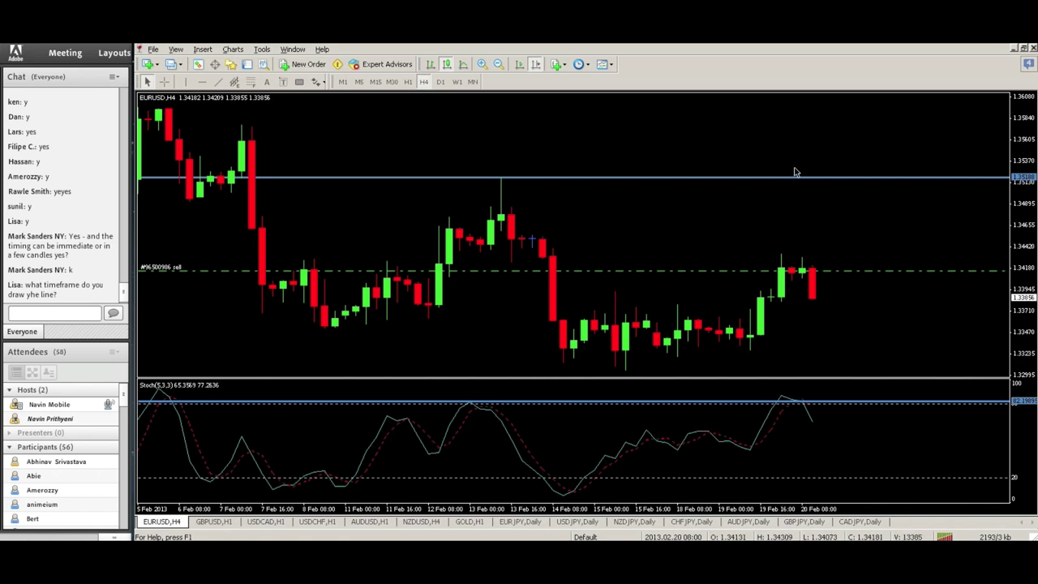
pyautogui.moveTo(794, 173)
pyautogui.click(217, 81)
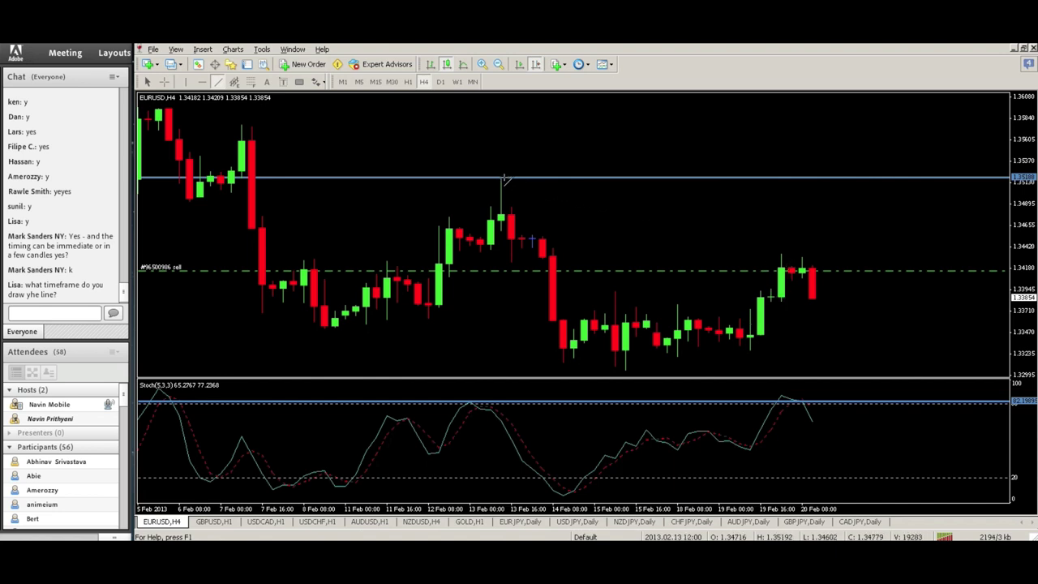
pyautogui.moveTo(503, 177); pyautogui.dragTo(781, 253)
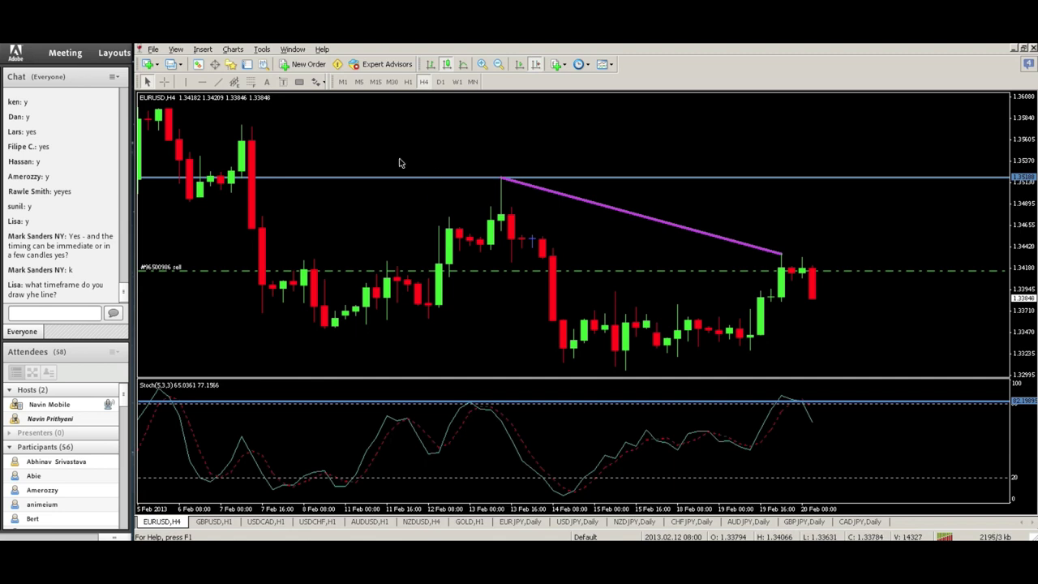
pyautogui.click(233, 82)
pyautogui.moveTo(470, 402); pyautogui.dragTo(781, 395)
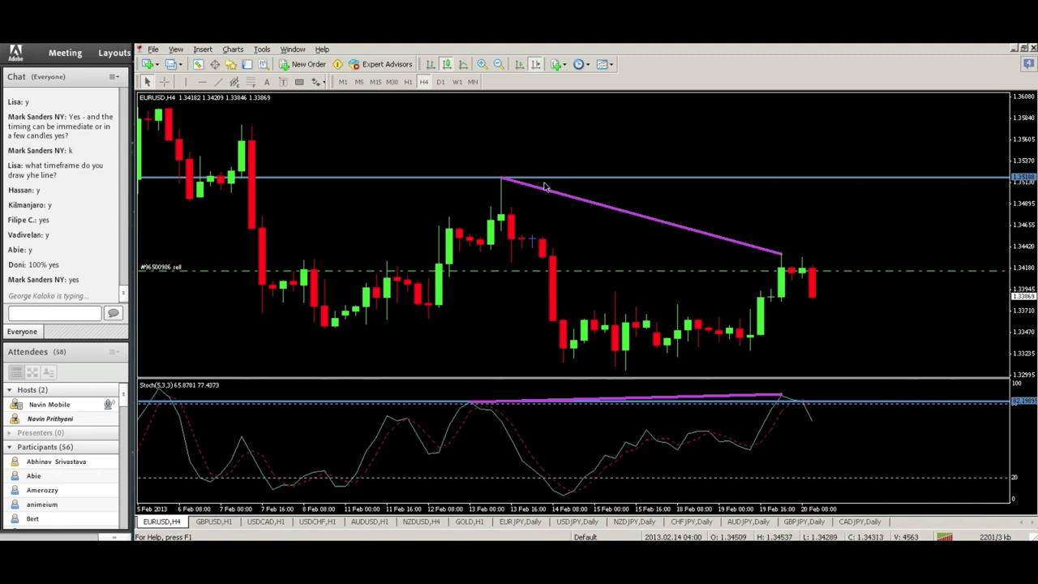
# Drag the blue horizontal line down to 1.34187, level with the 19–20 Feb candles
pyautogui.moveTo(581, 180); pyautogui.dragTo(783, 274)
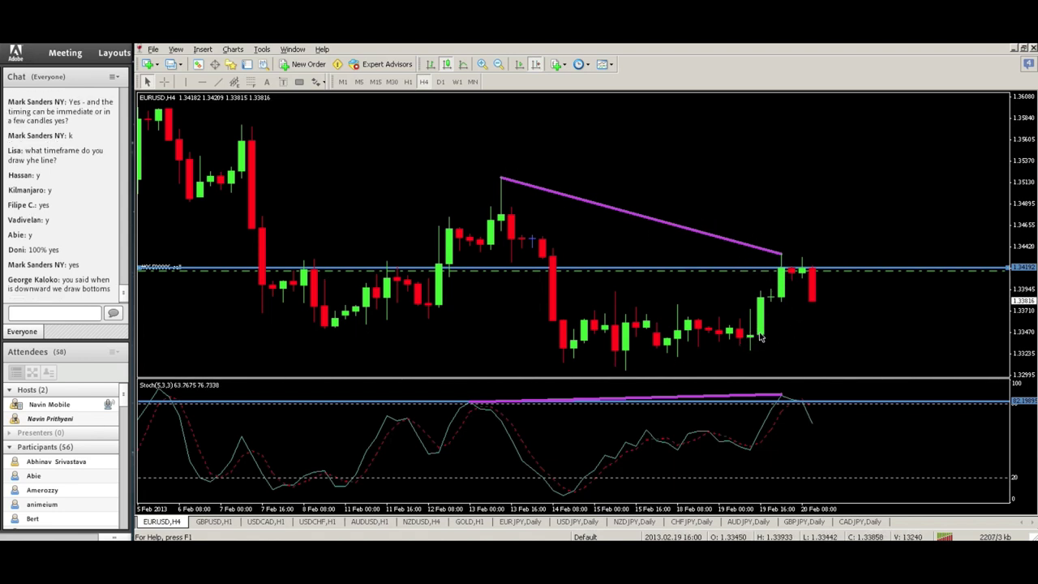
pyautogui.moveTo(761, 336)
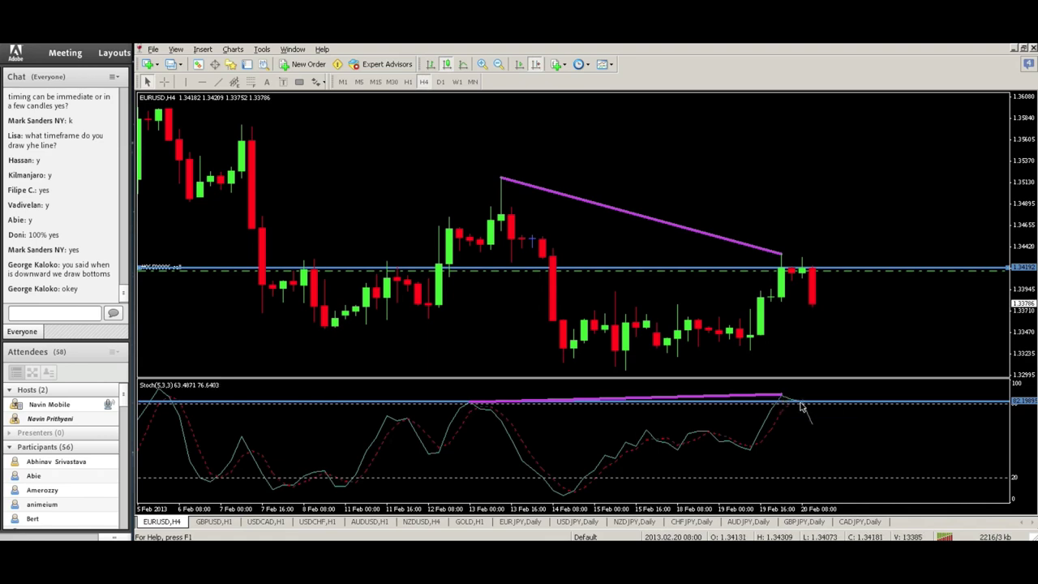
pyautogui.moveTo(800, 404)
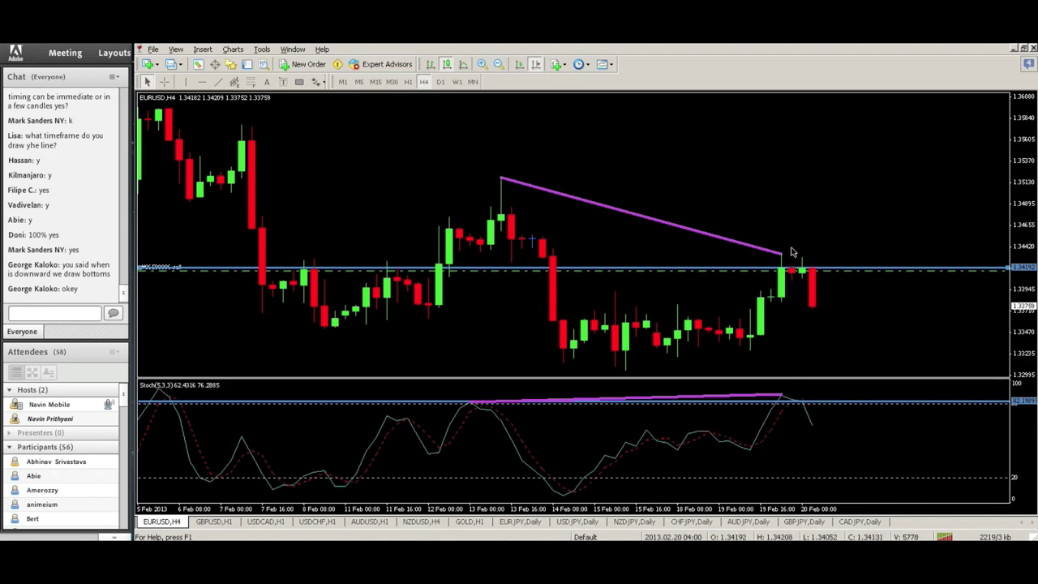
pyautogui.moveTo(792, 245)
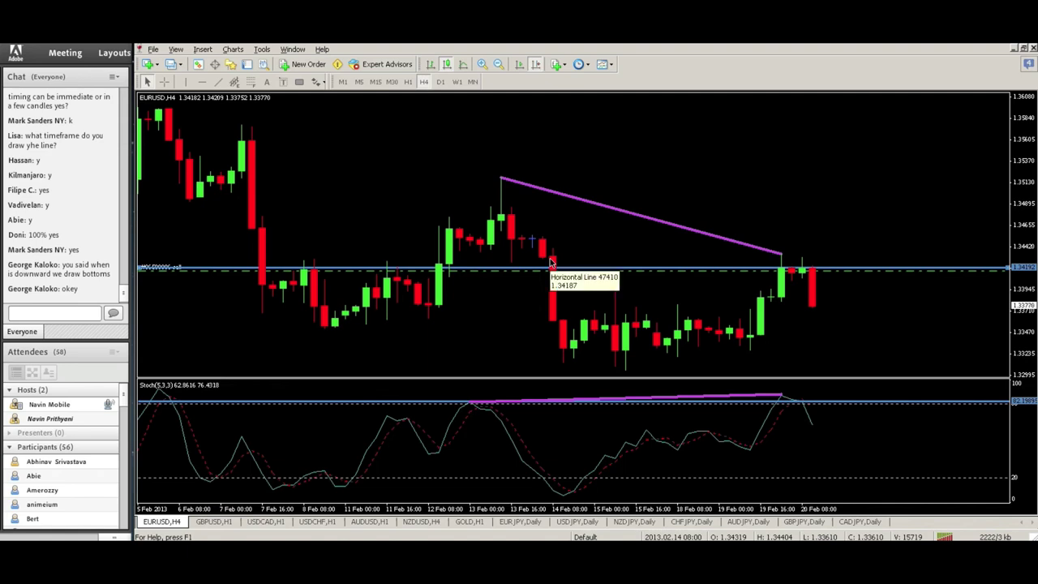
# Add a horizontal line at the 19 Feb high near 1.34158, then pan back to late-January bars
pyautogui.click(202, 81)
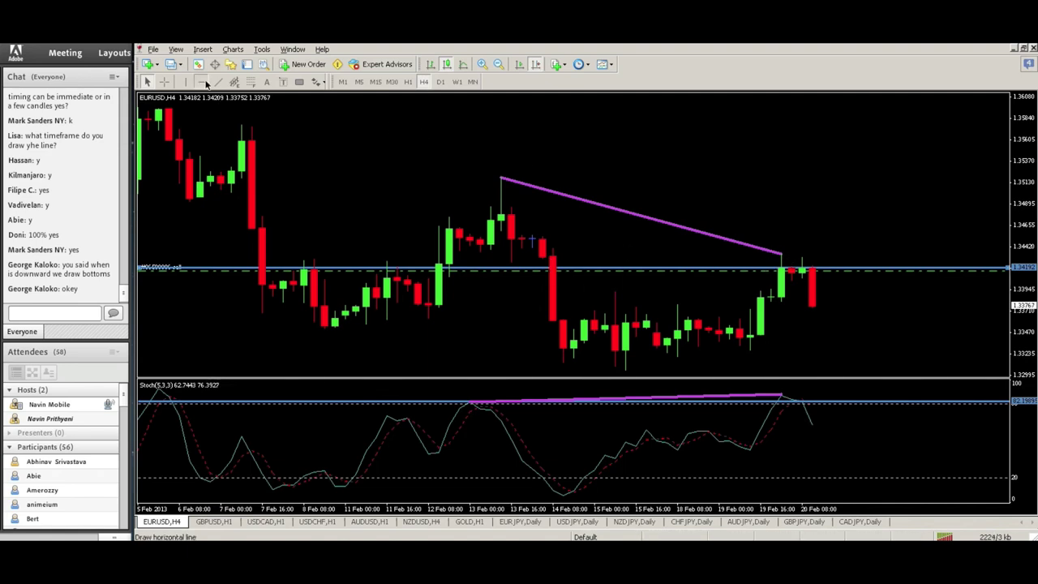
pyautogui.click(742, 251)
pyautogui.moveTo(742, 252); pyautogui.dragTo(743, 256)
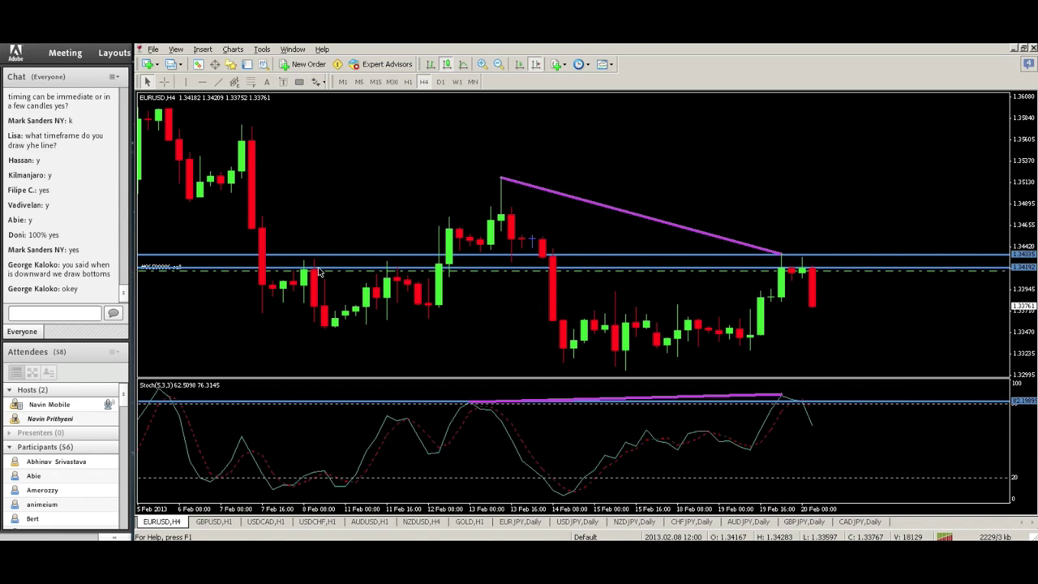
pyautogui.moveTo(323, 272); pyautogui.dragTo(343, 271)
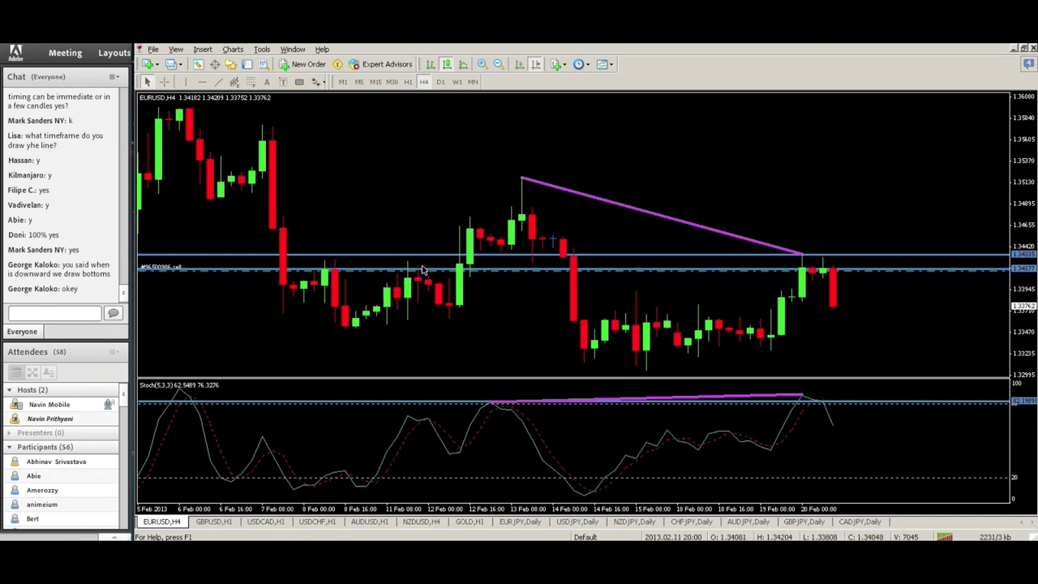
pyautogui.moveTo(371, 186); pyautogui.dragTo(614, 197)
# Pan the H4 chart back through January and December to late November 2012
pyautogui.scroll(5, 466, 242)
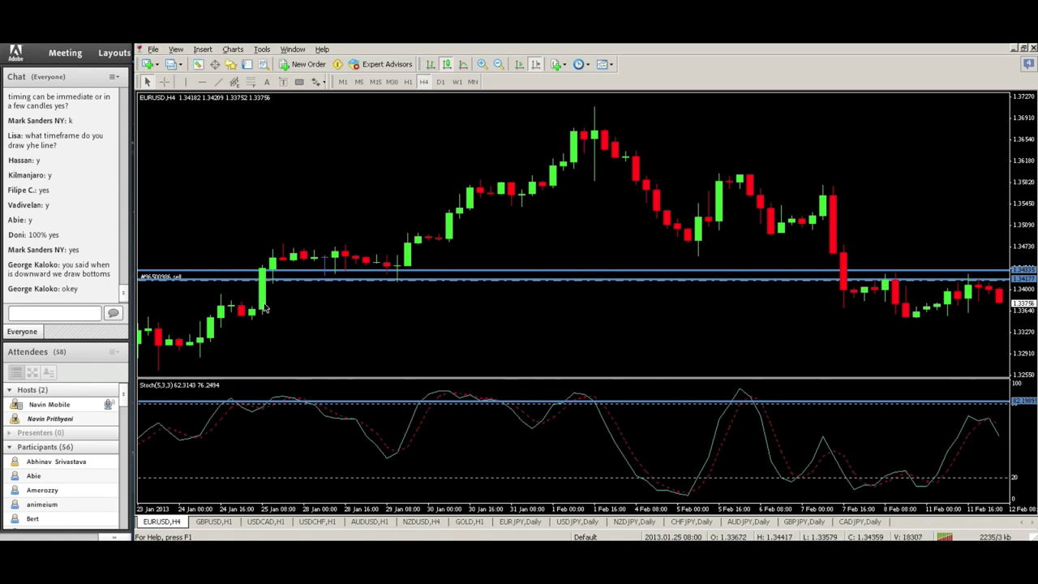
pyautogui.moveTo(319, 306); pyautogui.dragTo(596, 288)
pyautogui.moveTo(378, 313); pyautogui.dragTo(690, 297)
pyautogui.moveTo(442, 243); pyautogui.dragTo(672, 235)
pyautogui.moveTo(381, 231); pyautogui.dragTo(551, 225)
pyautogui.moveTo(243, 227); pyautogui.dragTo(570, 209)
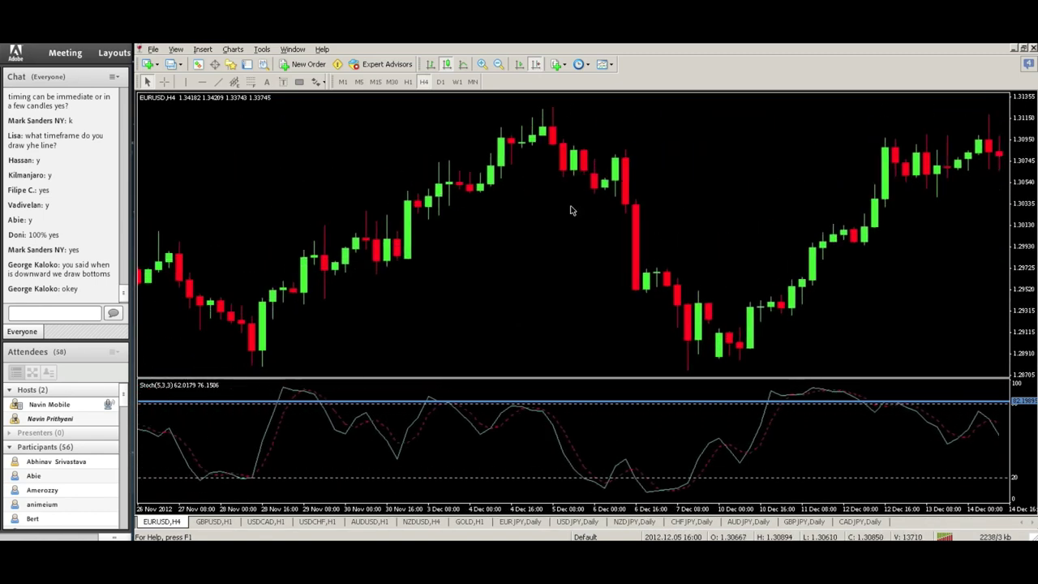
# Keep scrolling back to 11 Nov–1 Dec 2011, where the lows meet the lines near 1.3420
pyautogui.scroll(3, 399, 193)
pyautogui.scroll(10, 399, 190)
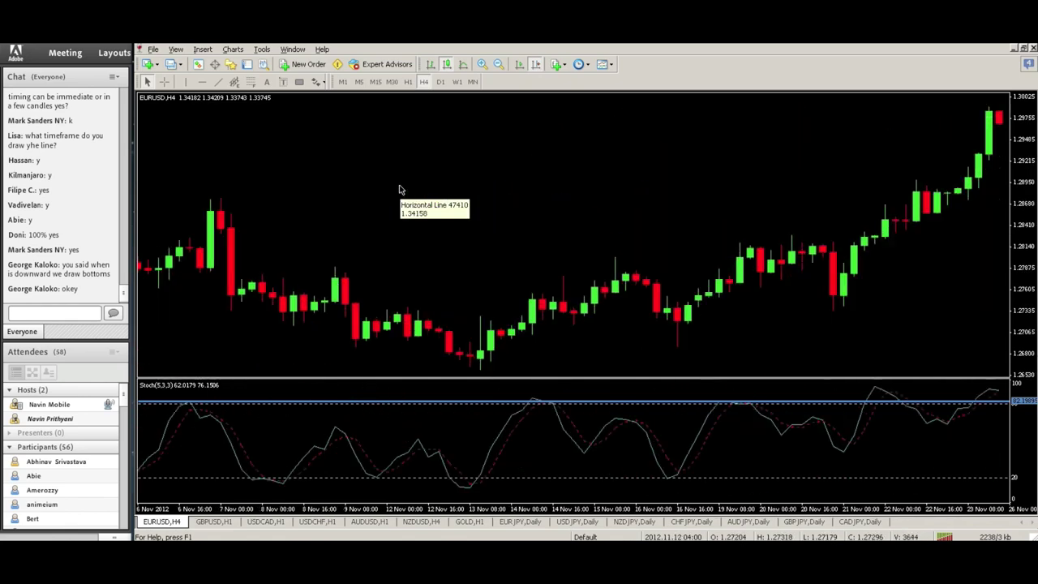
pyautogui.scroll(15, 399, 190)
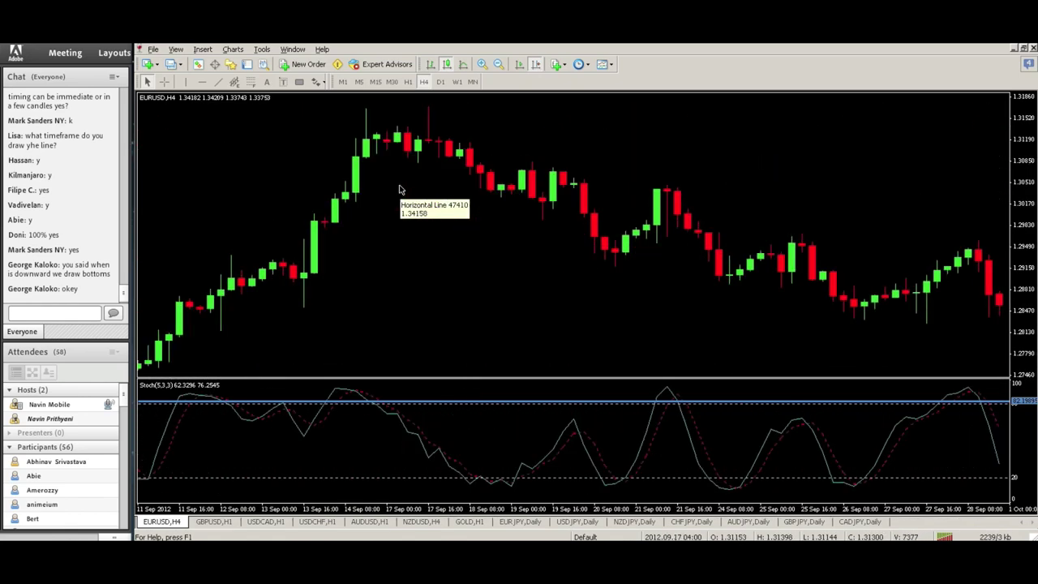
pyautogui.scroll(15, 399, 190)
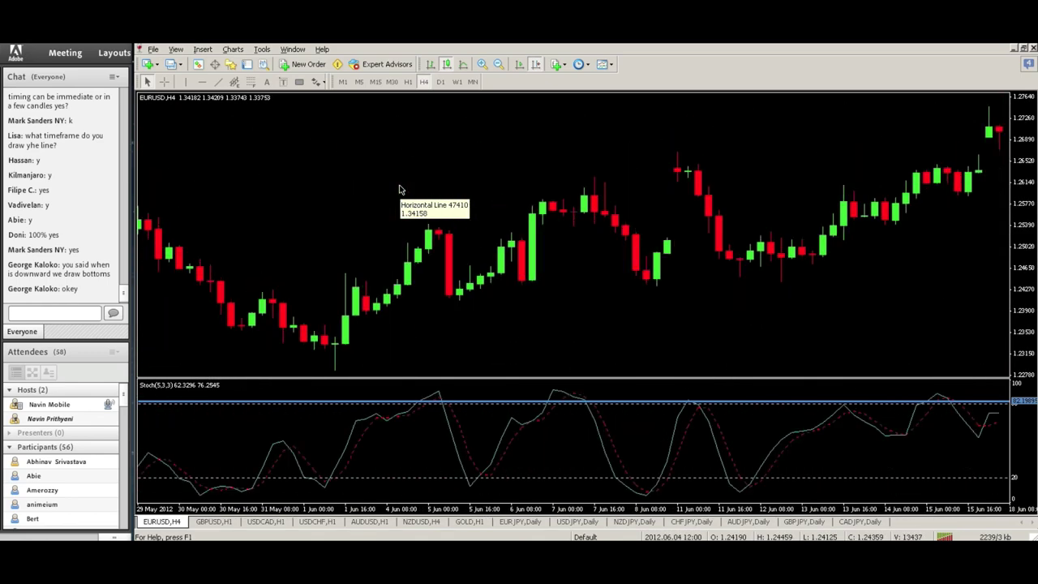
pyautogui.scroll(12, 399, 190)
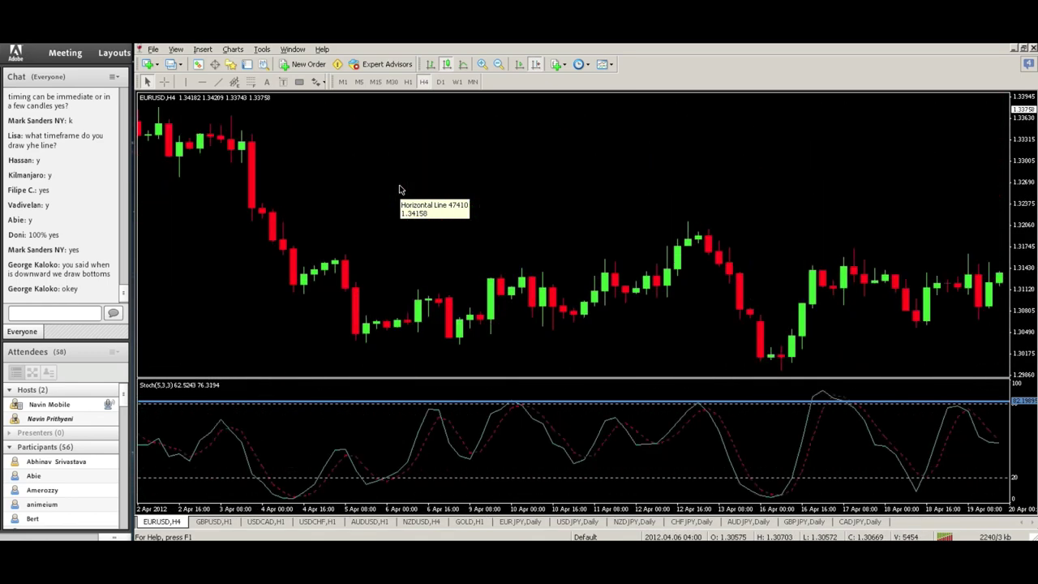
pyautogui.scroll(12, 399, 190)
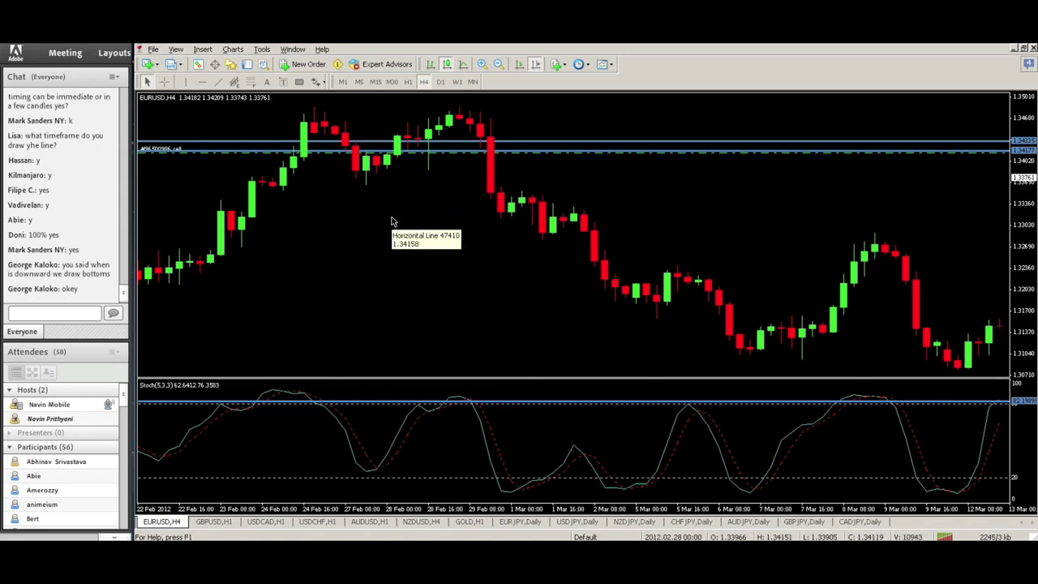
pyautogui.moveTo(367, 216); pyautogui.dragTo(690, 202)
pyautogui.scroll(15, 490, 237)
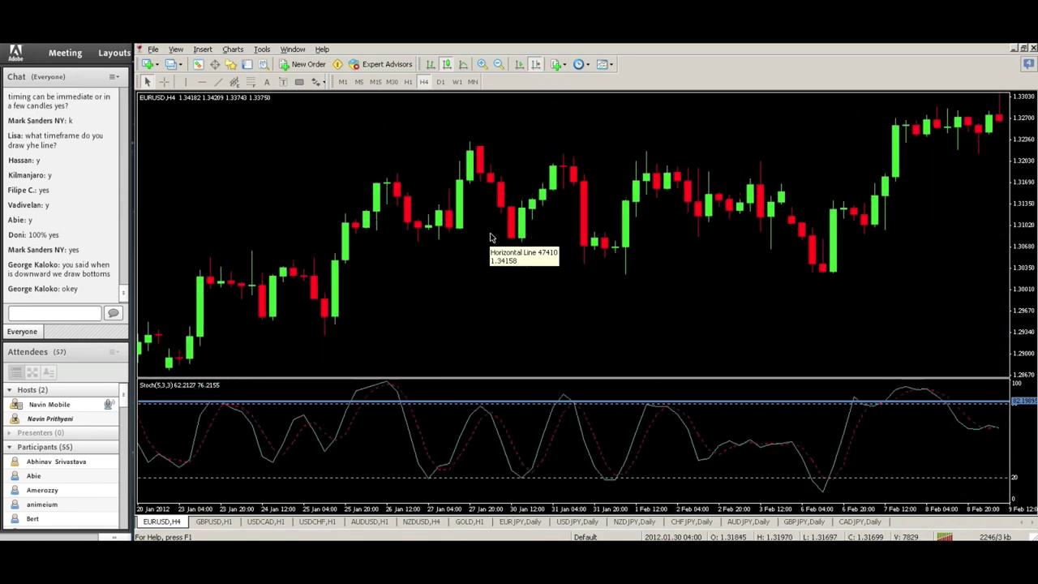
pyautogui.scroll(10, 490, 237)
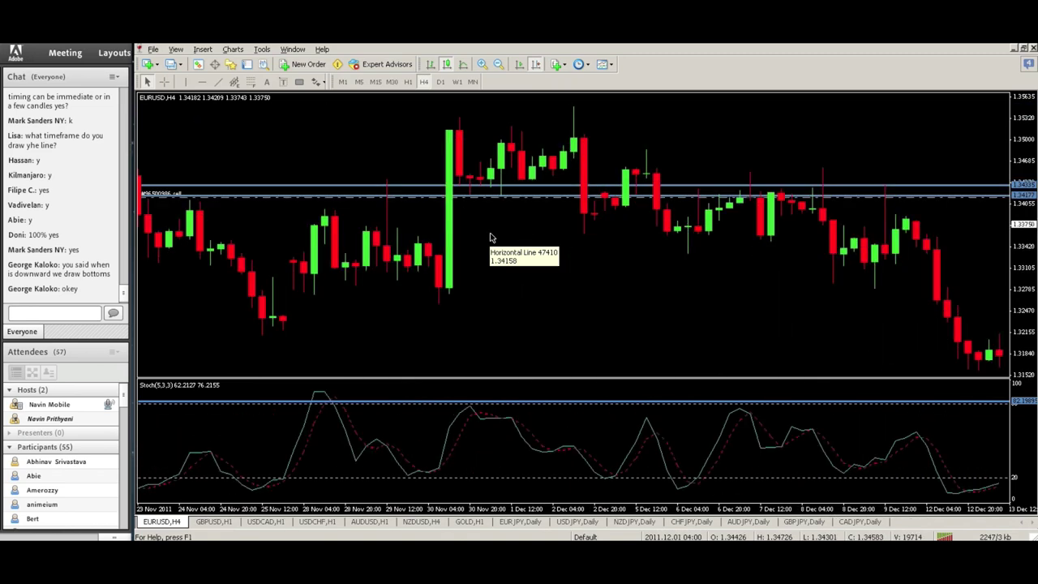
pyautogui.scroll(2, 329, 310)
pyautogui.scroll(2, 328, 308)
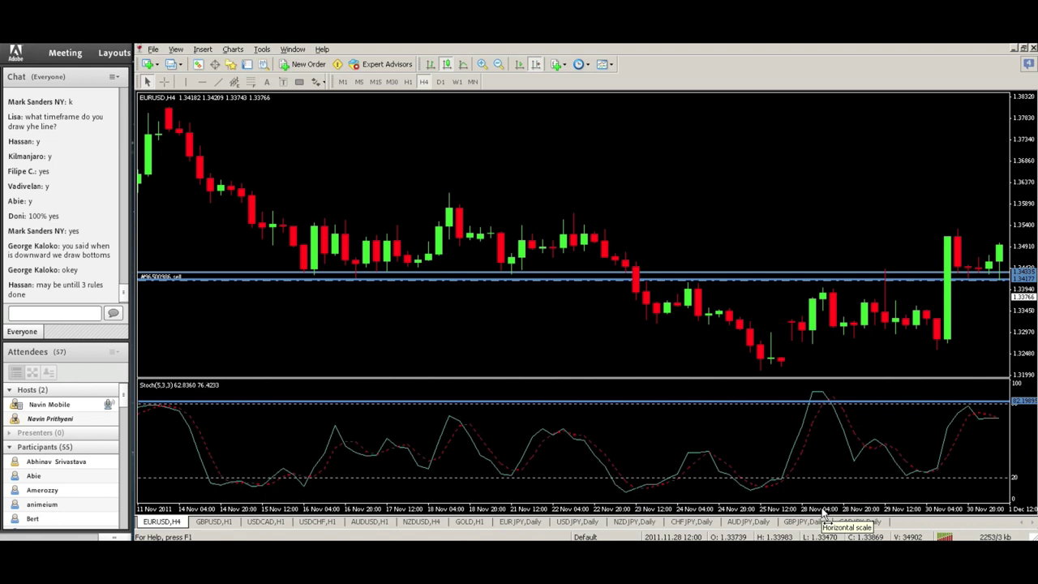
# Return to the latest bars and draw a rectangle around the 19–20 Feb candles near 1.3420
pyautogui.click(536, 66)
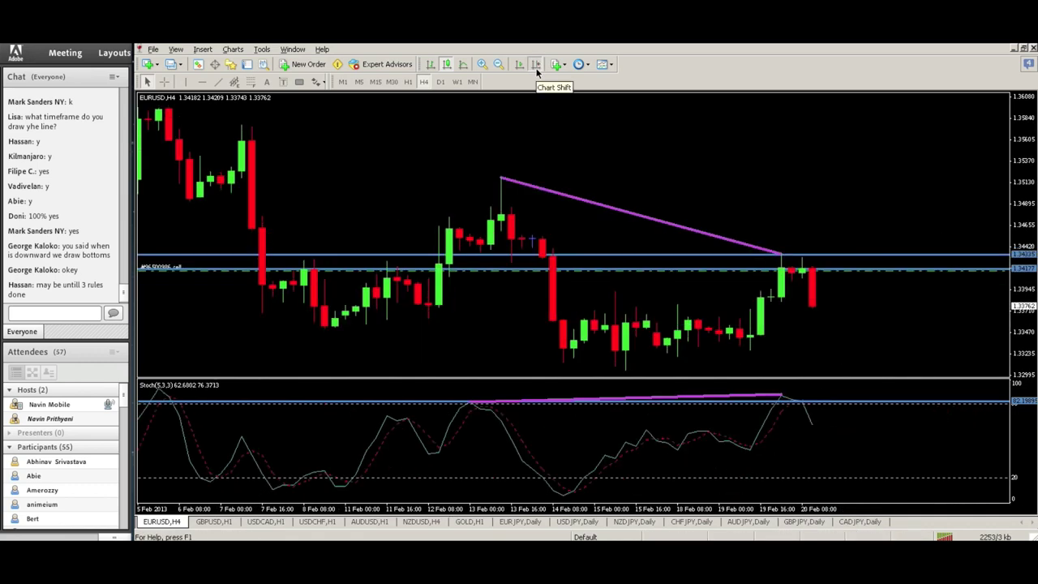
pyautogui.click(299, 81)
pyautogui.moveTo(772, 256); pyautogui.dragTo(824, 267)
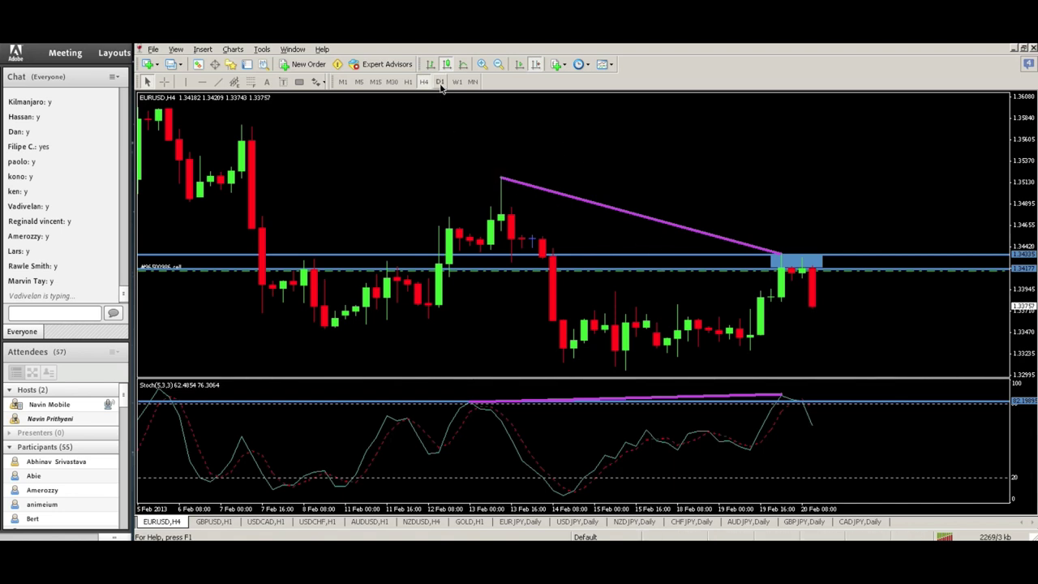
# Delete the drawings, check D1, then show the latest 15–20 Feb H1 bars with right-edge space
pyautogui.press('BackSpace')
pyautogui.press('BackSpace')
pyautogui.press('BackSpace')
pyautogui.press('BackSpace')
pyautogui.press('BackSpace')
pyautogui.press('BackSpace')
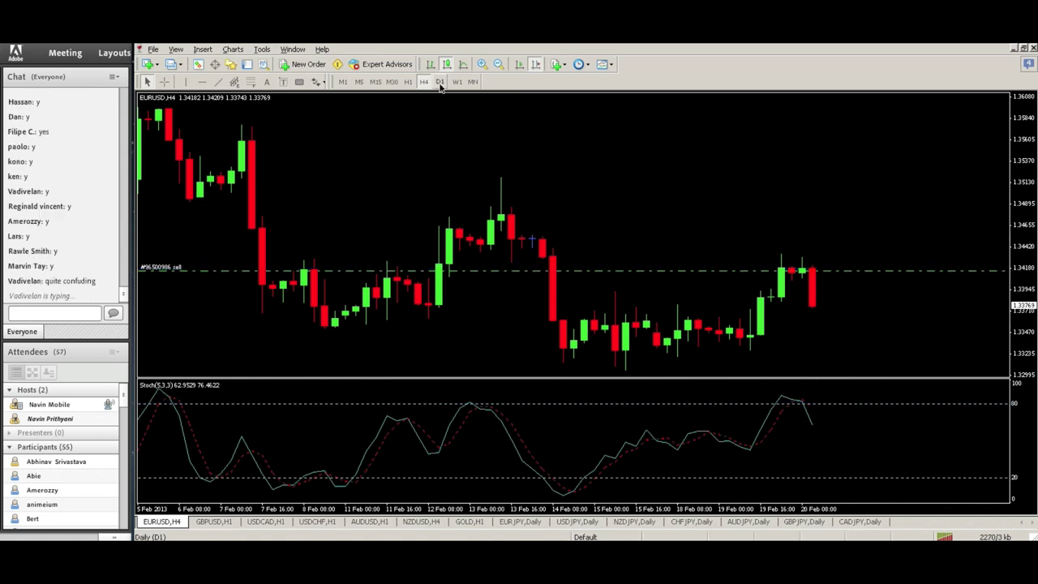
pyautogui.click(441, 81)
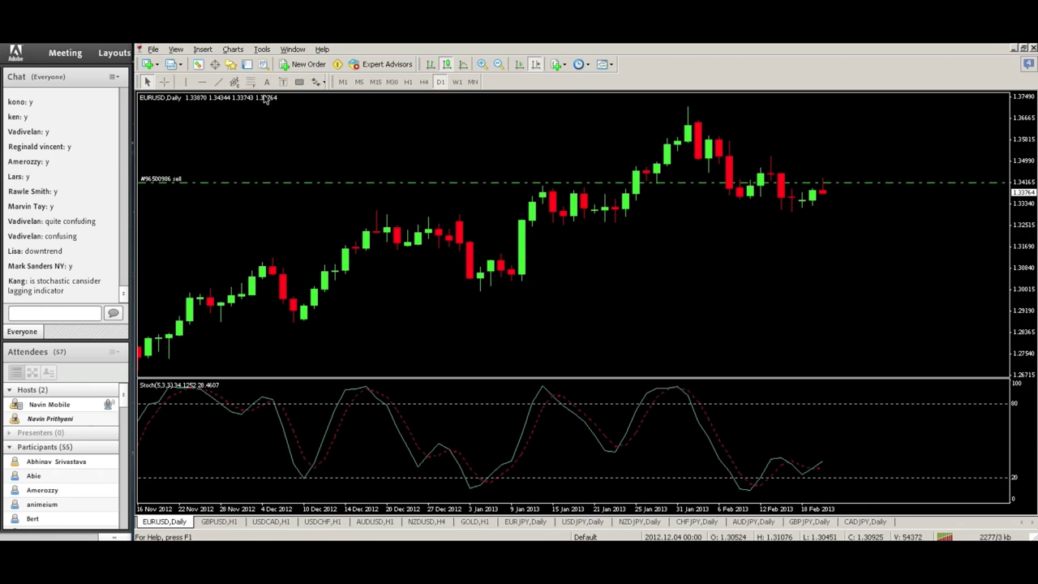
pyautogui.click(424, 81)
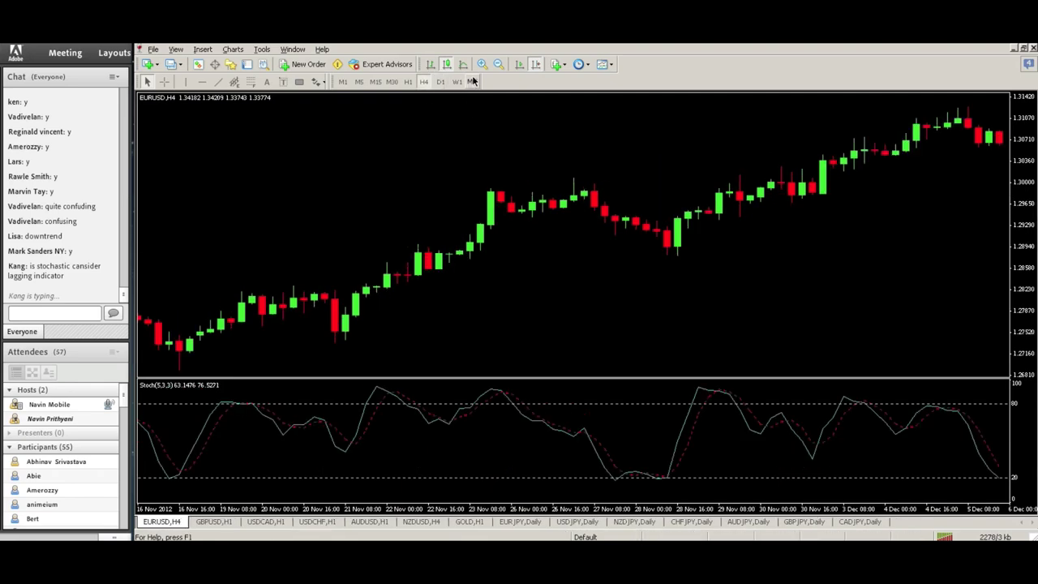
pyautogui.click(537, 64)
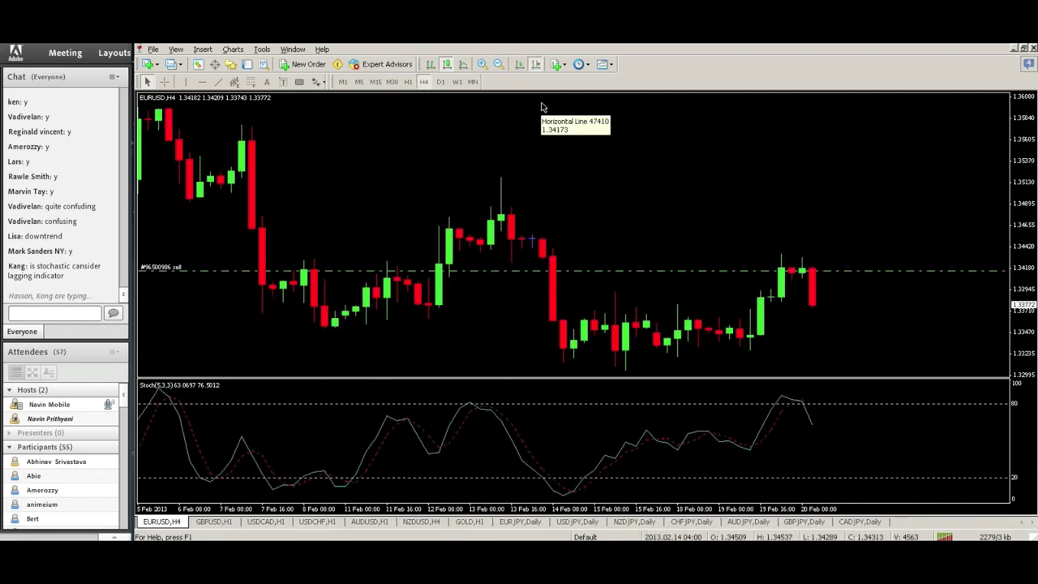
pyautogui.click(408, 82)
pyautogui.click(537, 64)
pyautogui.click(537, 65)
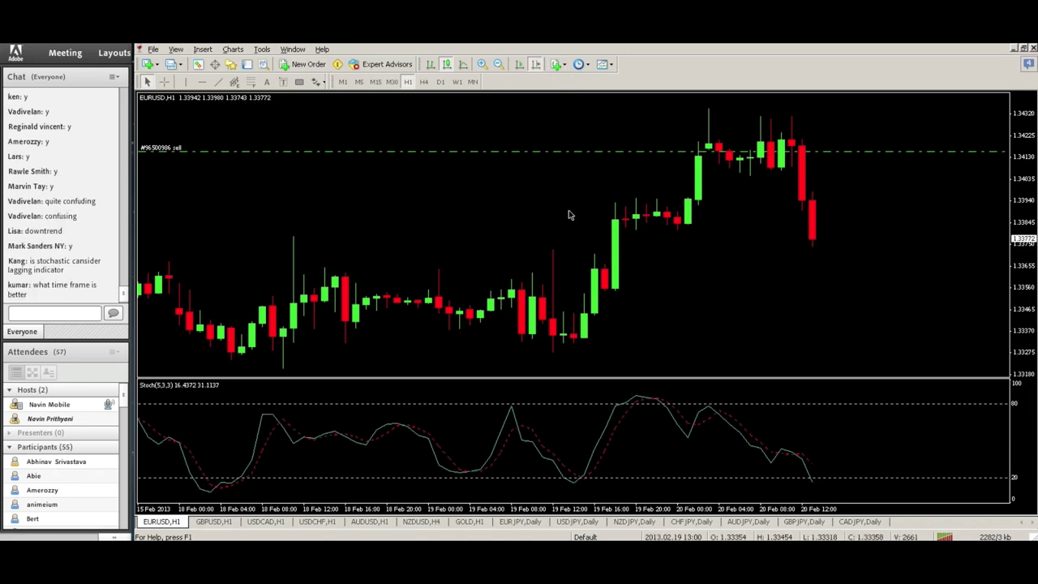
# Add horizontal lines near 1.3328 under the 18–19 Feb lows and below Stochastic 20, then crosshair-measure
pyautogui.click(203, 83)
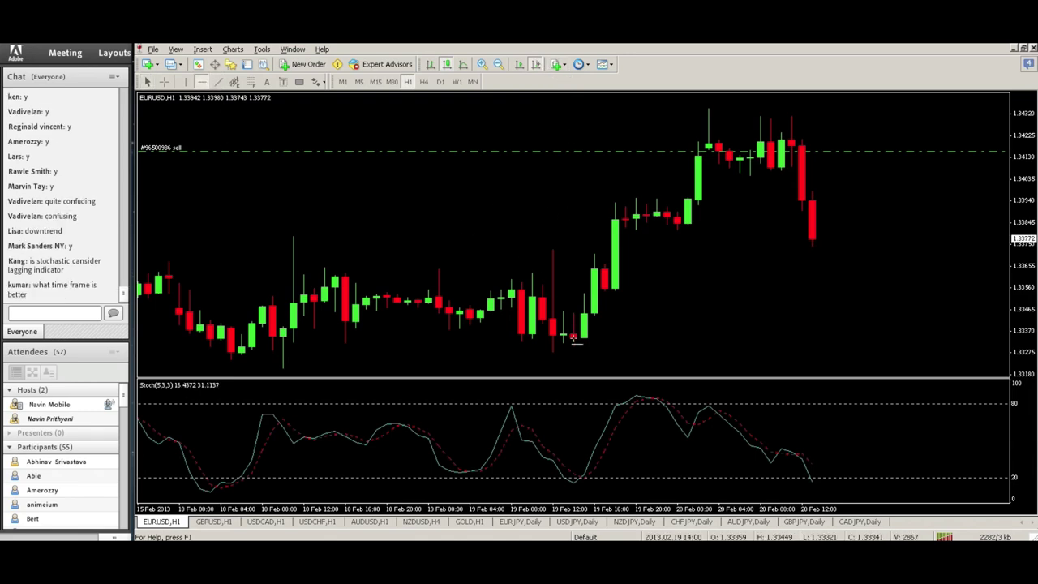
pyautogui.click(560, 352)
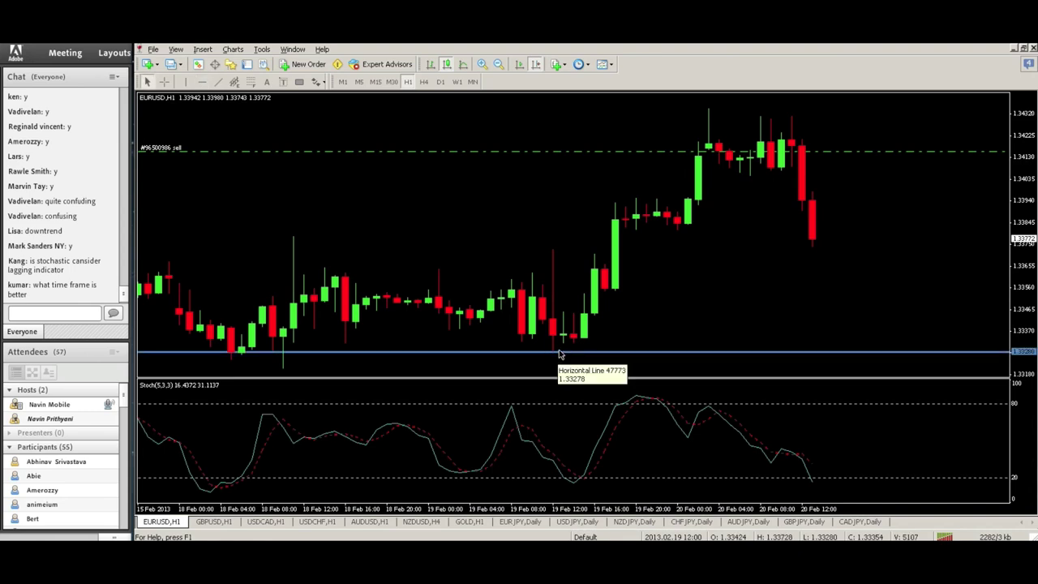
pyautogui.click(202, 81)
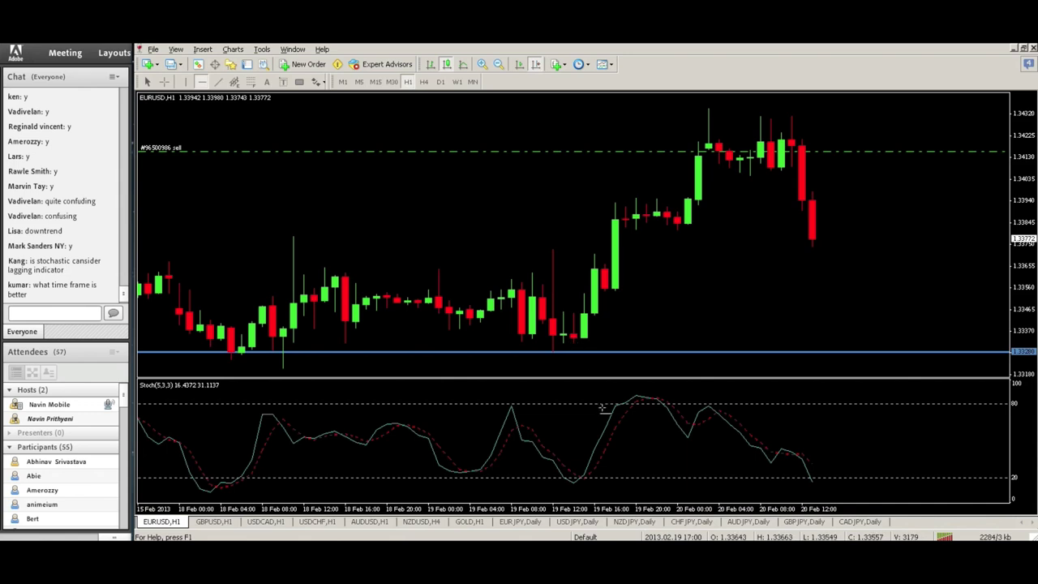
pyautogui.click(581, 481)
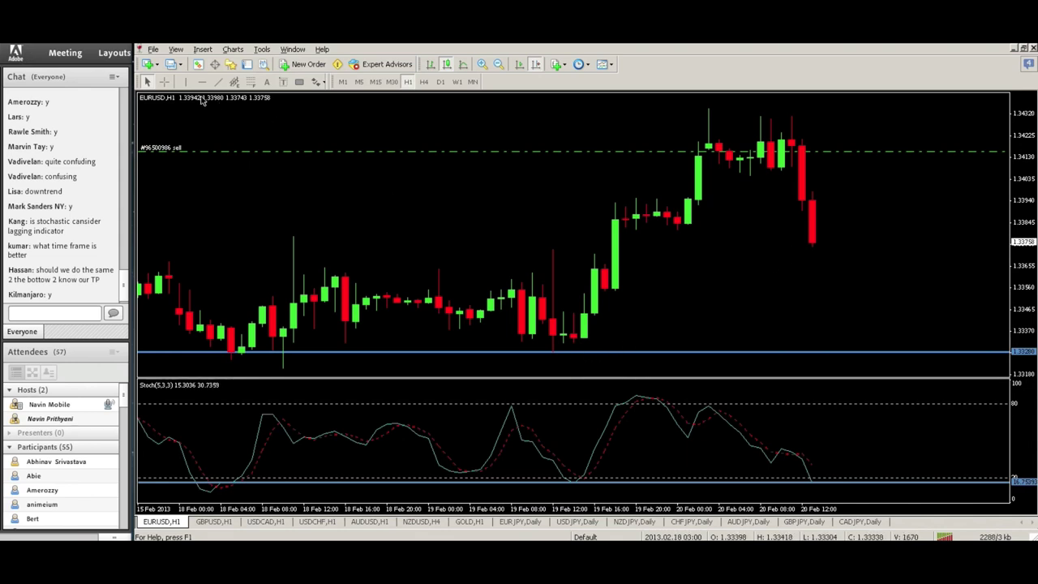
pyautogui.click(163, 81)
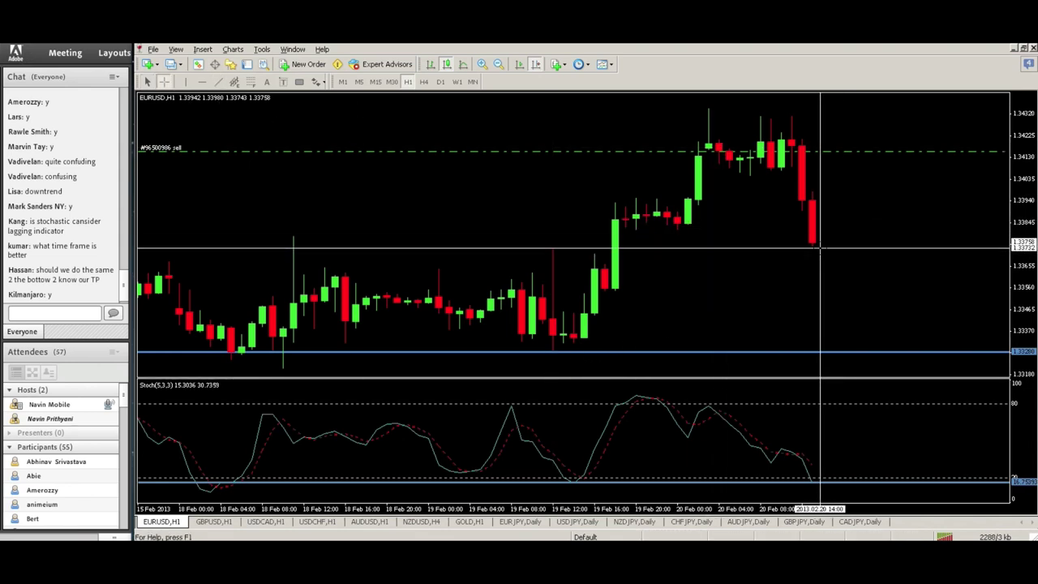
pyautogui.moveTo(819, 247); pyautogui.dragTo(713, 353)
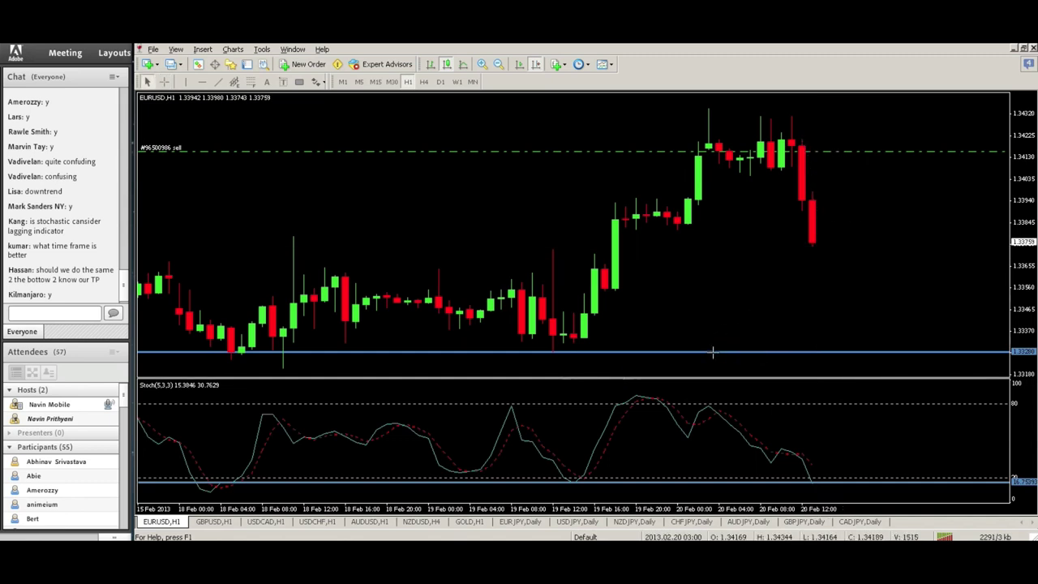
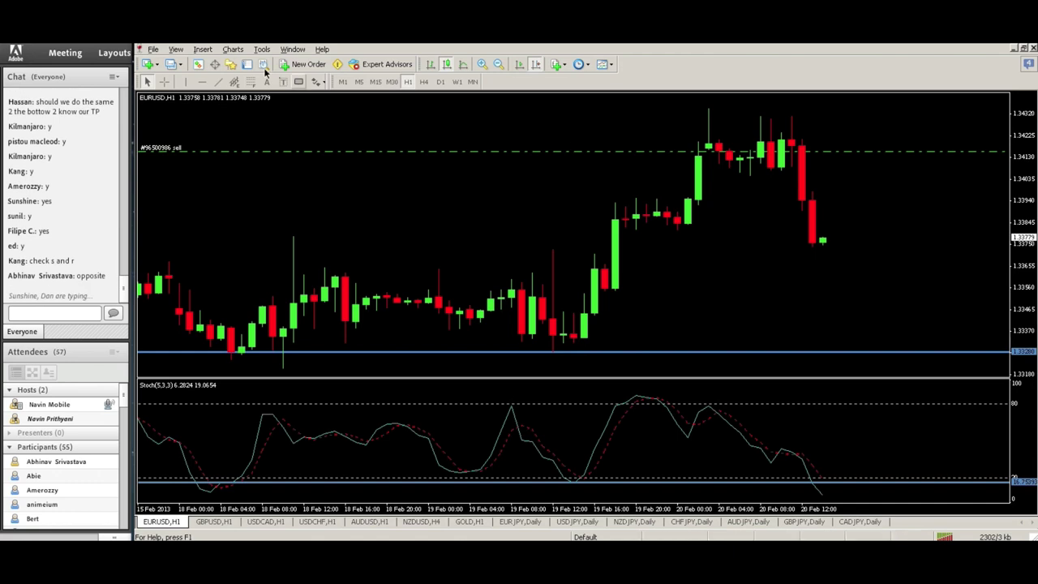
# Draw a horizontal line at the current EURUSD price and pan back to earlier February bars
pyautogui.click(203, 83)
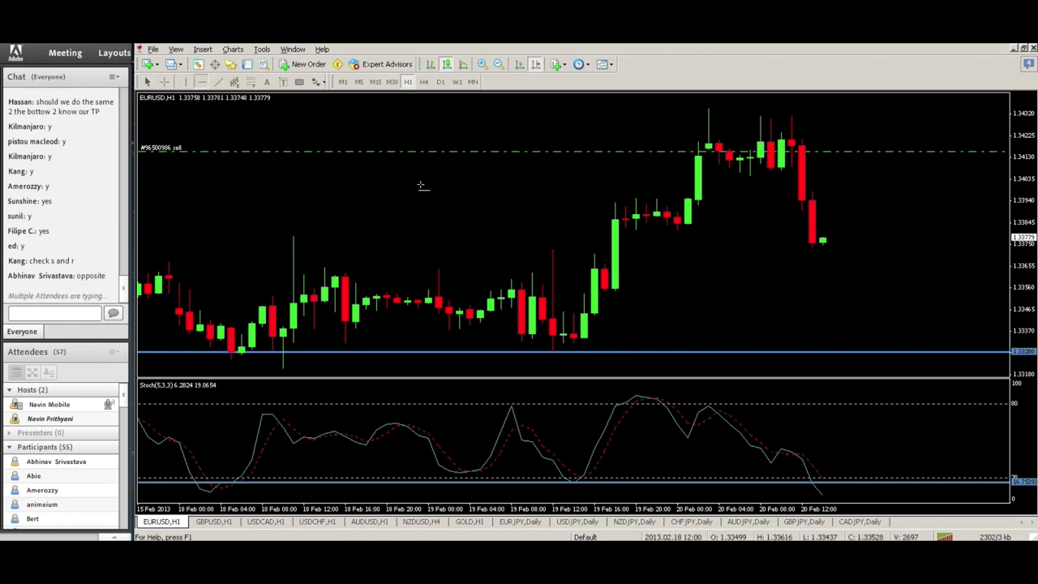
pyautogui.click(814, 244)
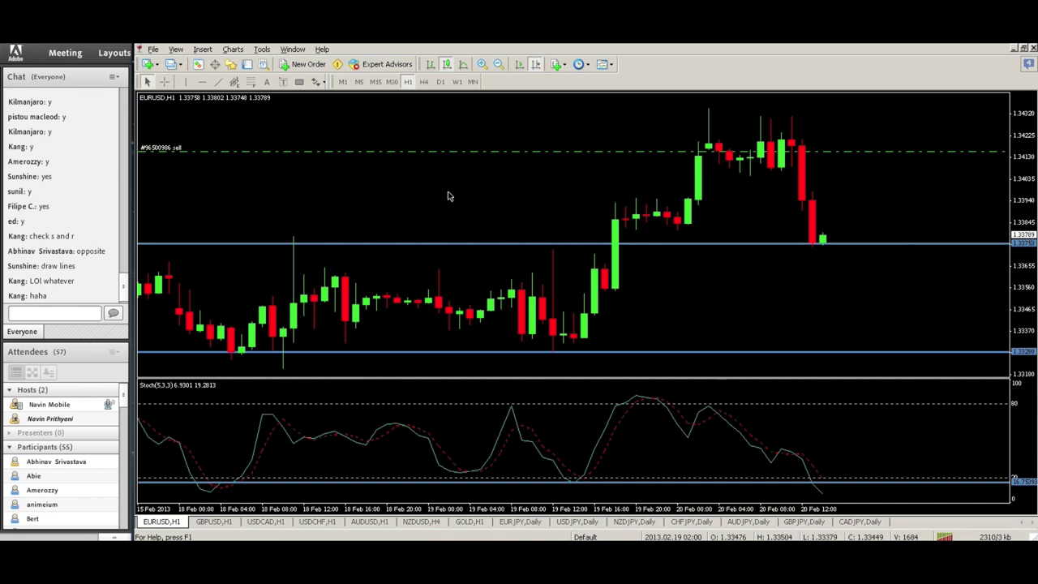
pyautogui.moveTo(449, 191); pyautogui.dragTo(505, 194)
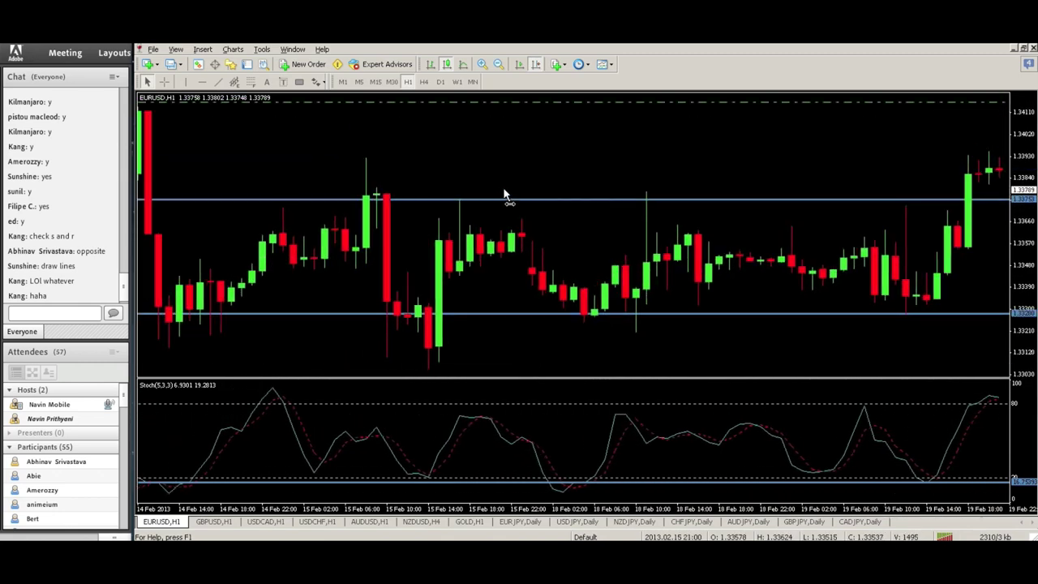
# Delete the lower horizontal line, nudge the upper one up, and add a new line just beneath it
pyautogui.rightClick(521, 317)
pyautogui.click(566, 362)
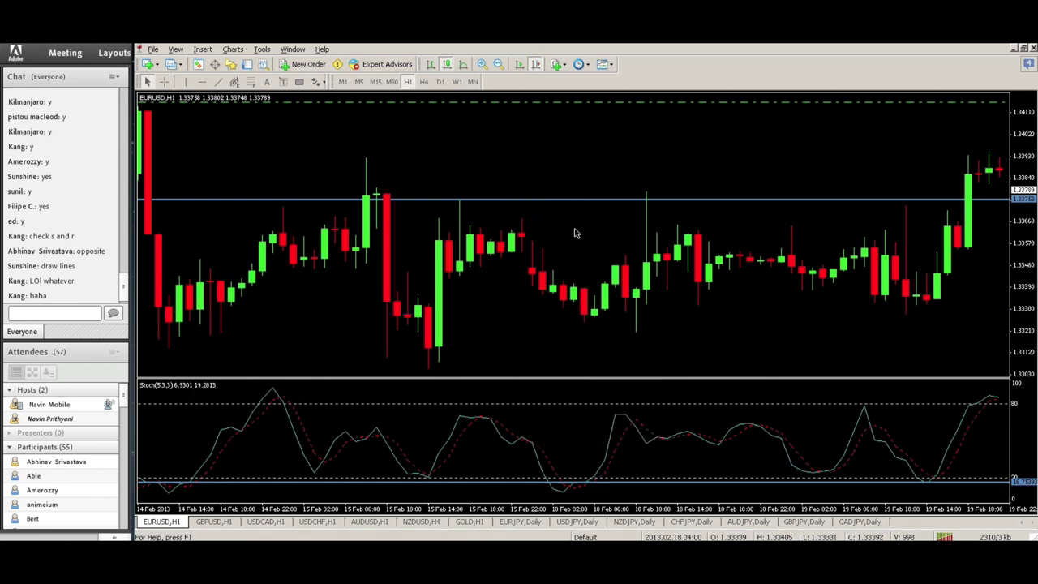
pyautogui.scroll(3, 582, 220)
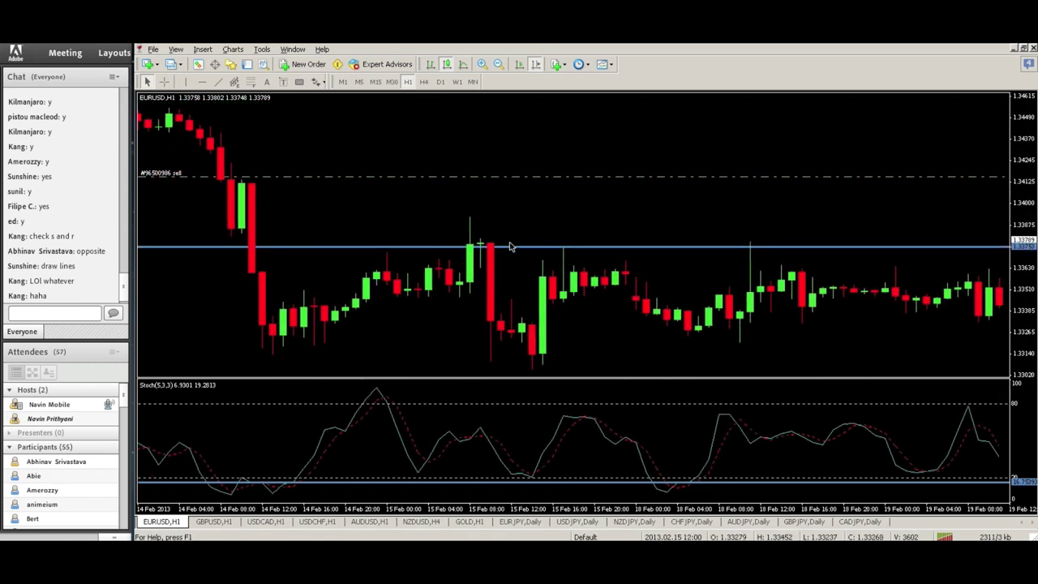
pyautogui.moveTo(503, 251); pyautogui.dragTo(503, 248)
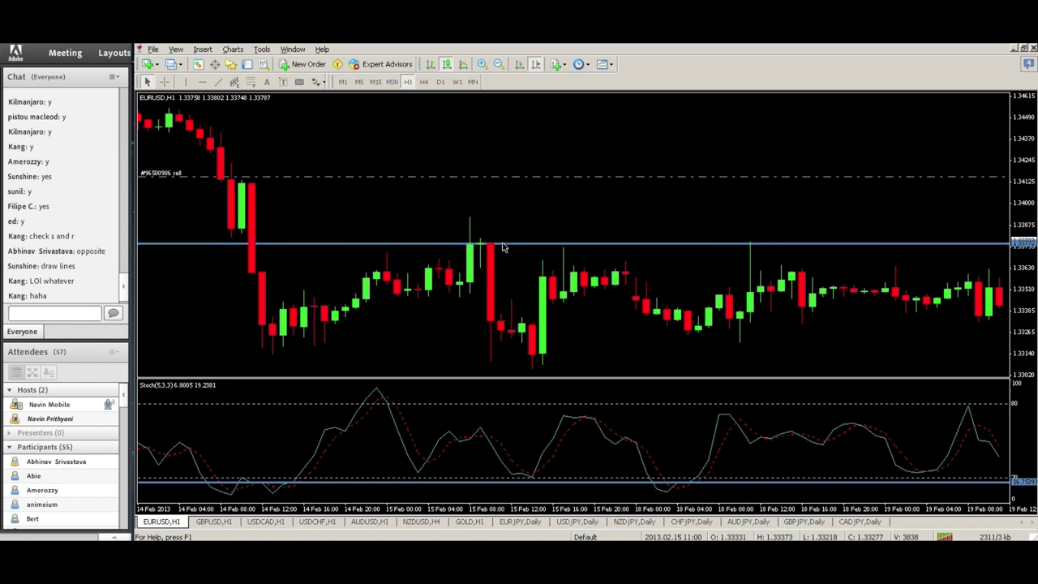
pyautogui.scroll(-5, 623, 223)
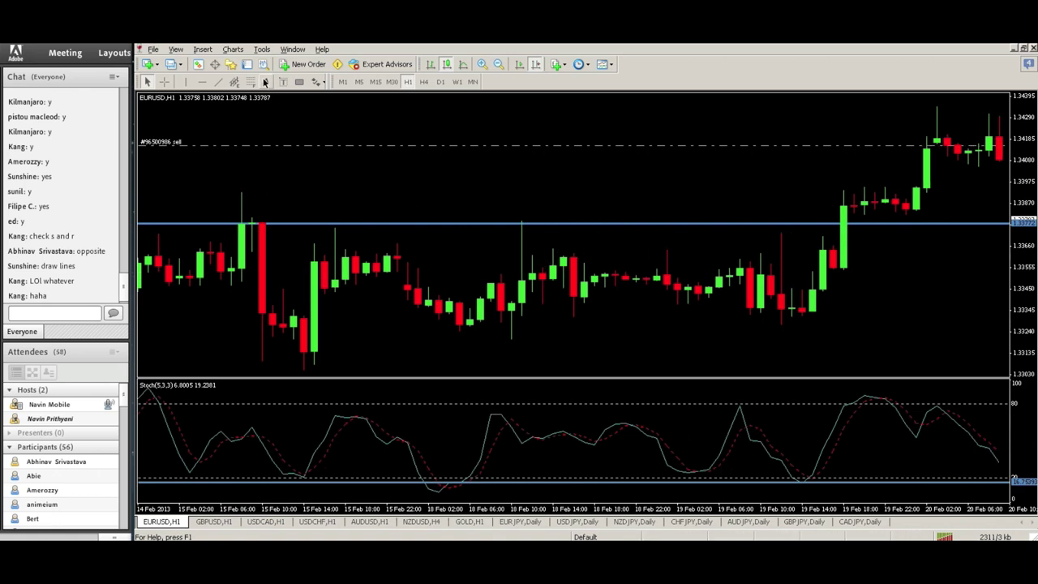
pyautogui.click(203, 84)
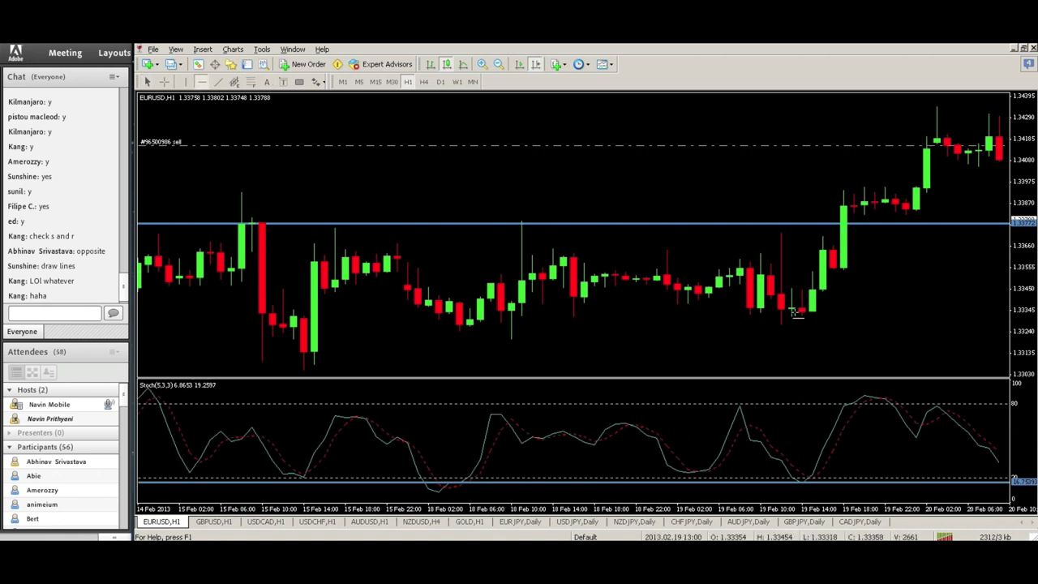
pyautogui.click(828, 248)
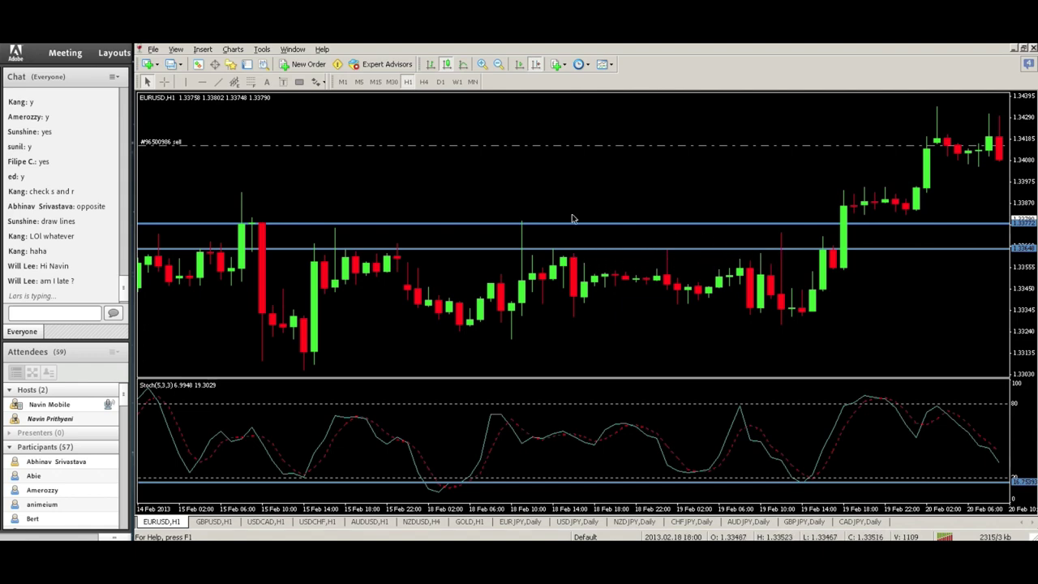
# Pan the EURUSD chart back from 13–19 Feb to the 7 Feb bars
pyautogui.moveTo(349, 165); pyautogui.dragTo(532, 203)
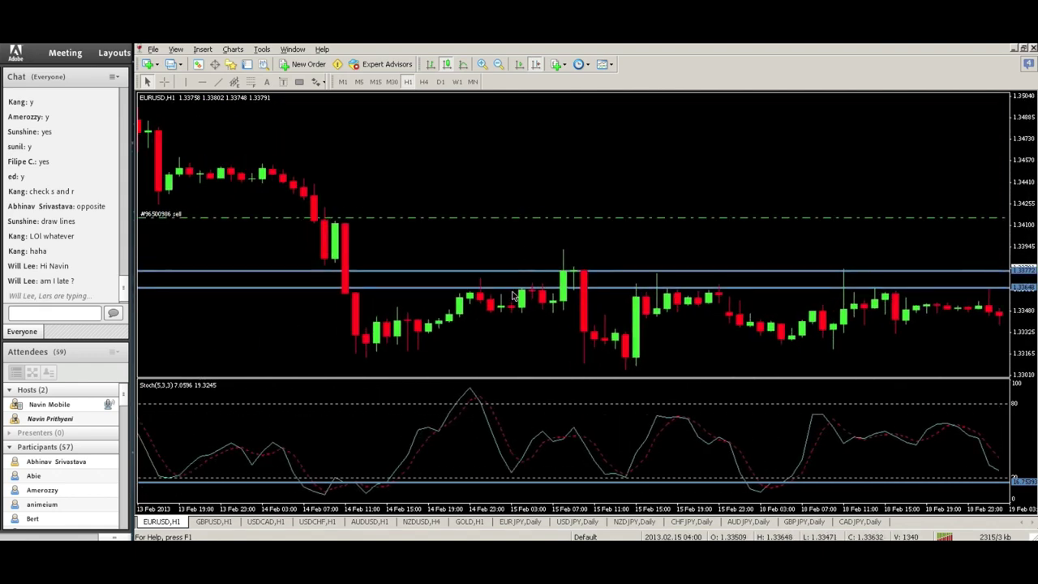
pyautogui.moveTo(296, 217); pyautogui.dragTo(526, 227)
pyautogui.moveTo(350, 222); pyautogui.dragTo(508, 257)
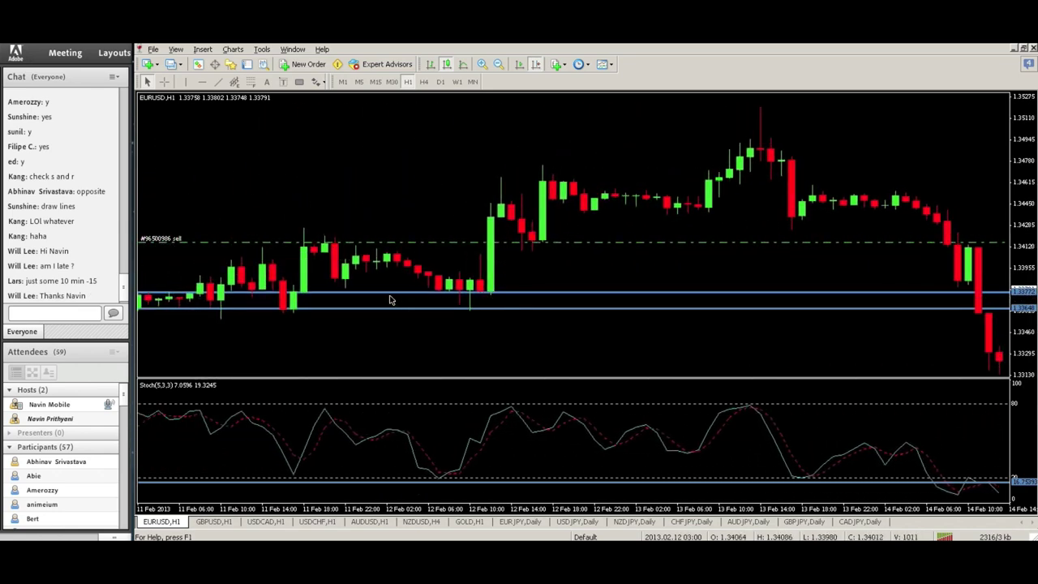
pyautogui.moveTo(343, 227); pyautogui.dragTo(369, 228)
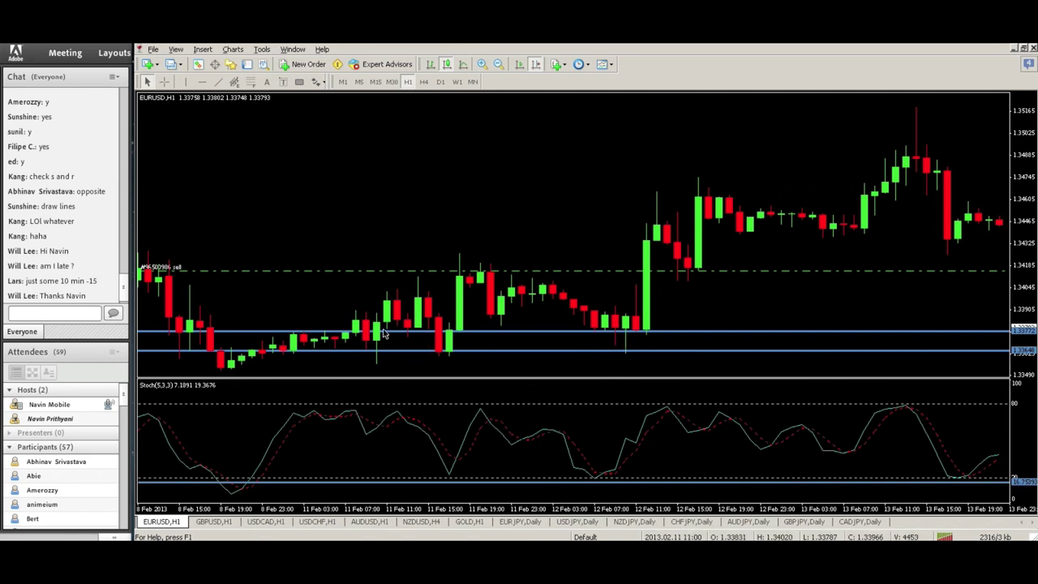
pyautogui.moveTo(407, 280); pyautogui.dragTo(563, 371)
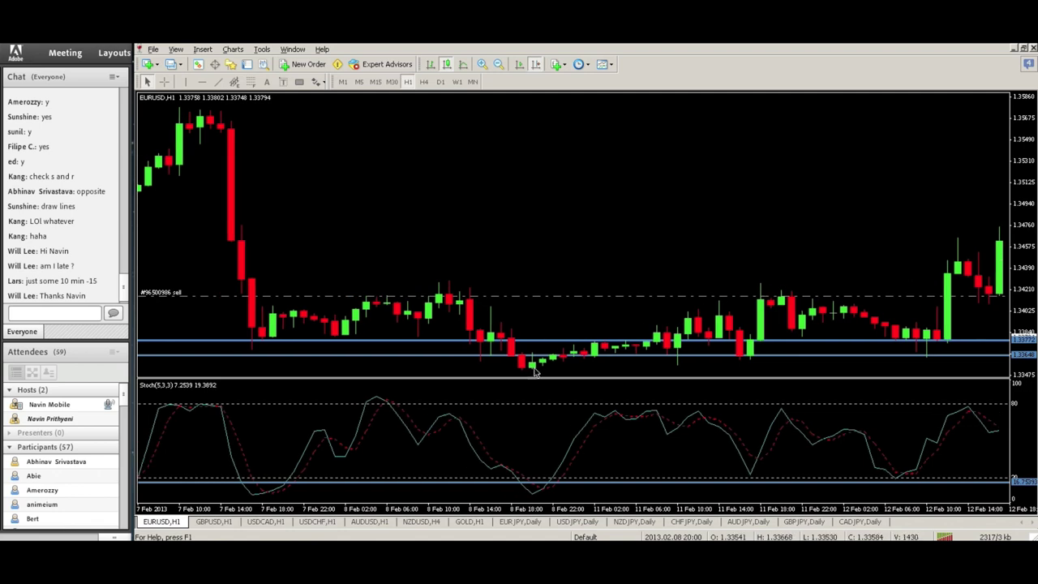
# Move the lower zone line to 1.33543, then settle it at 1.33620 while reviewing 11–18 Feb bars
pyautogui.moveTo(551, 360); pyautogui.dragTo(551, 371)
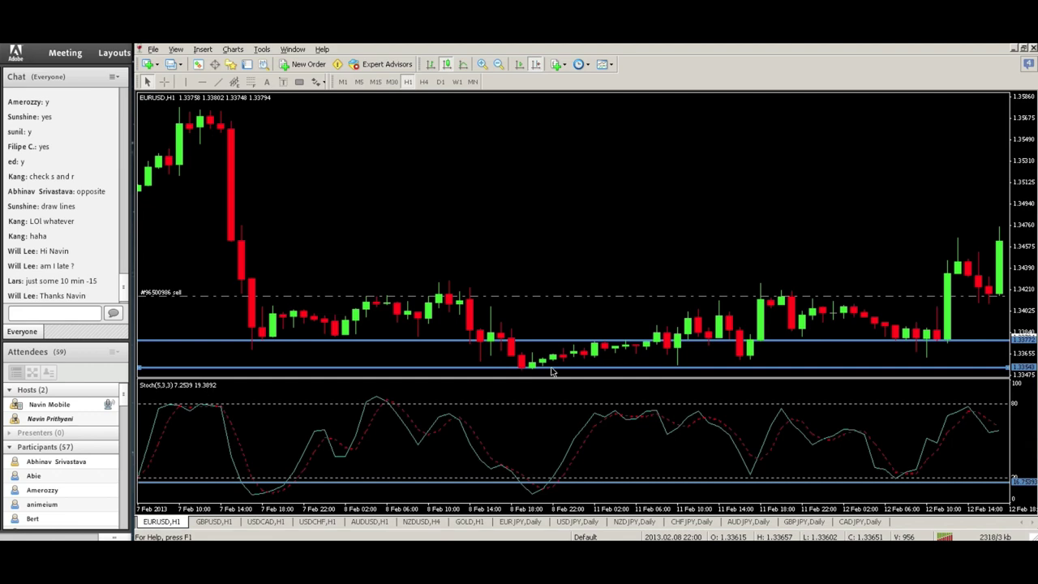
pyautogui.moveTo(791, 280); pyautogui.dragTo(577, 266)
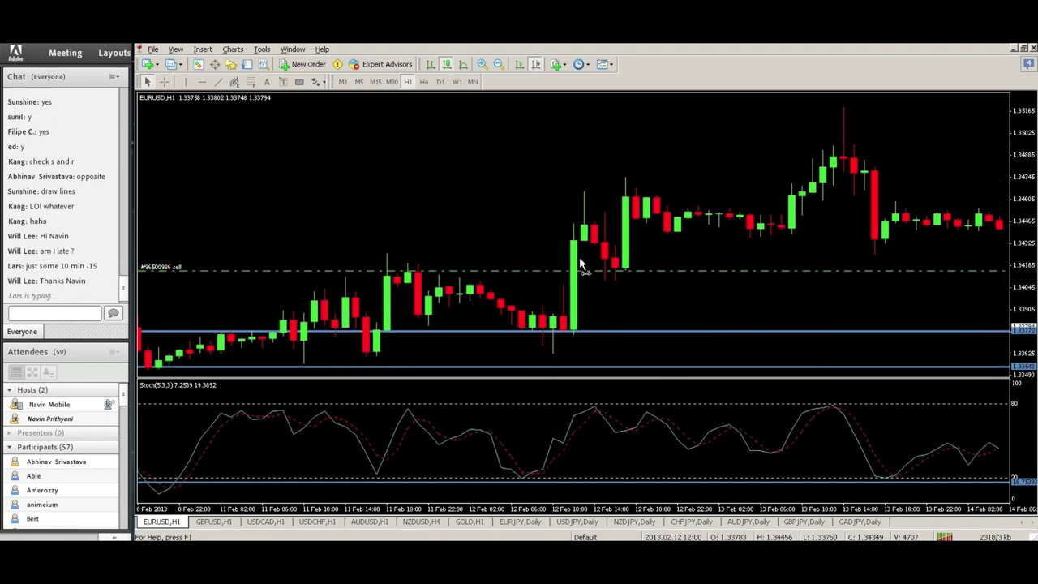
pyautogui.moveTo(829, 301); pyautogui.dragTo(573, 272)
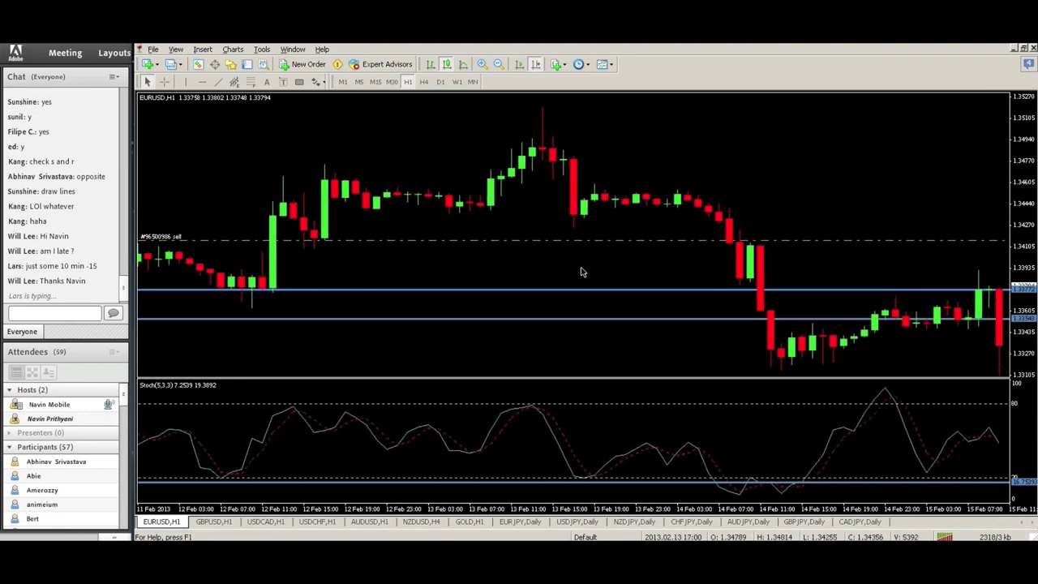
pyautogui.moveTo(880, 290); pyautogui.dragTo(645, 280)
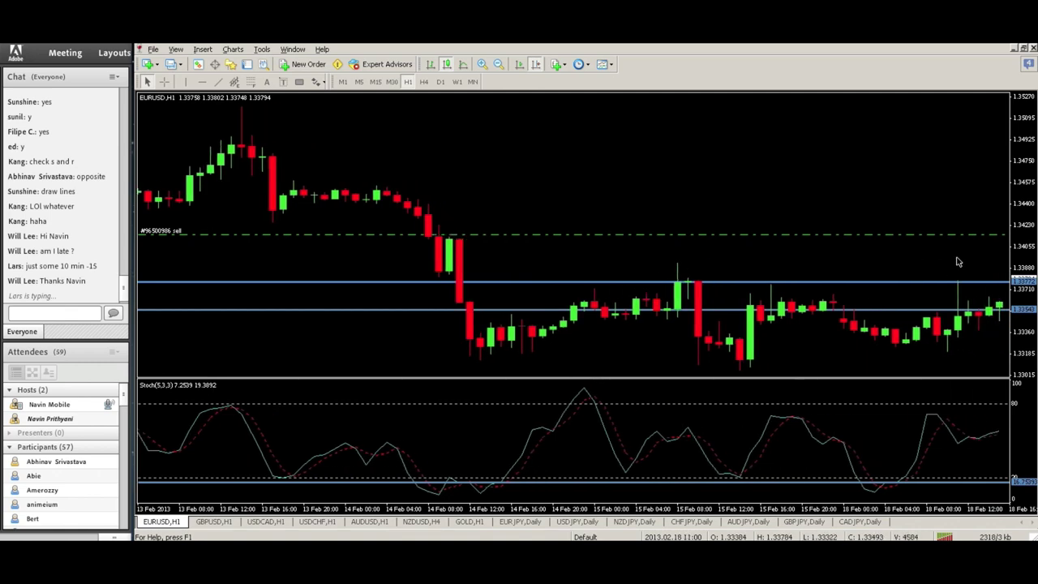
pyautogui.moveTo(916, 237); pyautogui.dragTo(1006, 258)
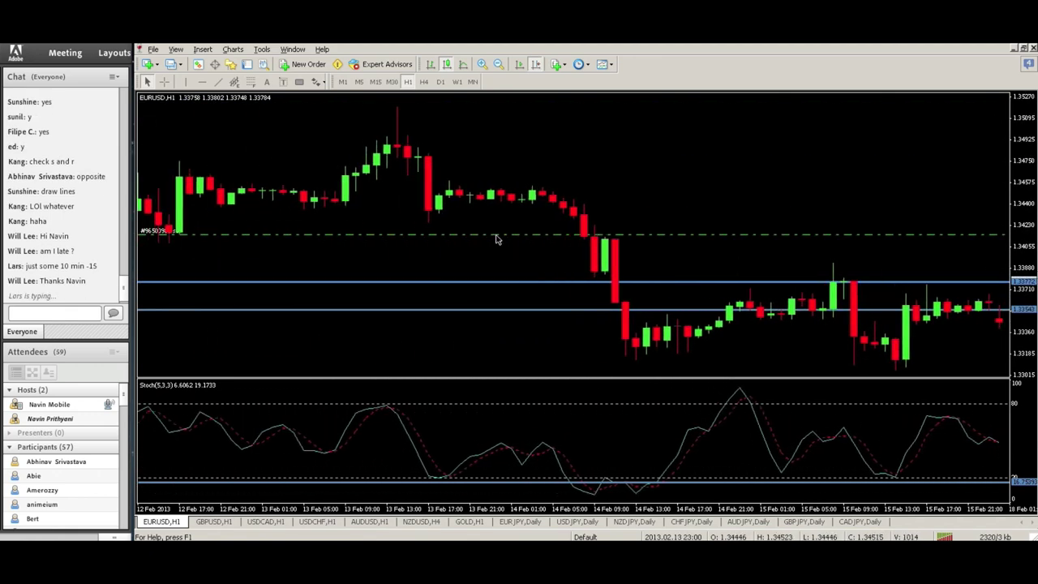
pyautogui.moveTo(790, 313); pyautogui.dragTo(795, 302)
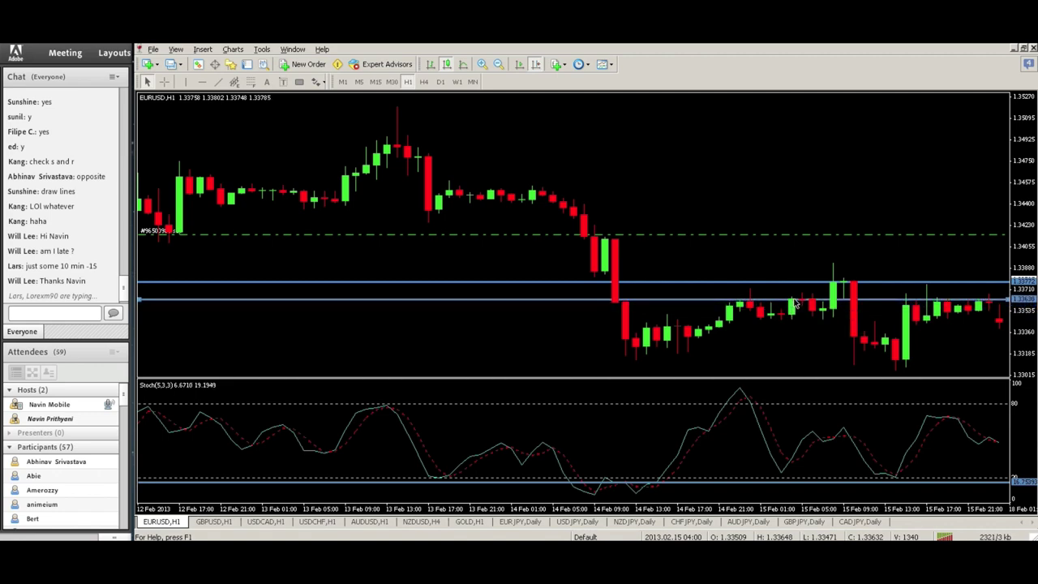
pyautogui.moveTo(776, 339); pyautogui.dragTo(637, 331)
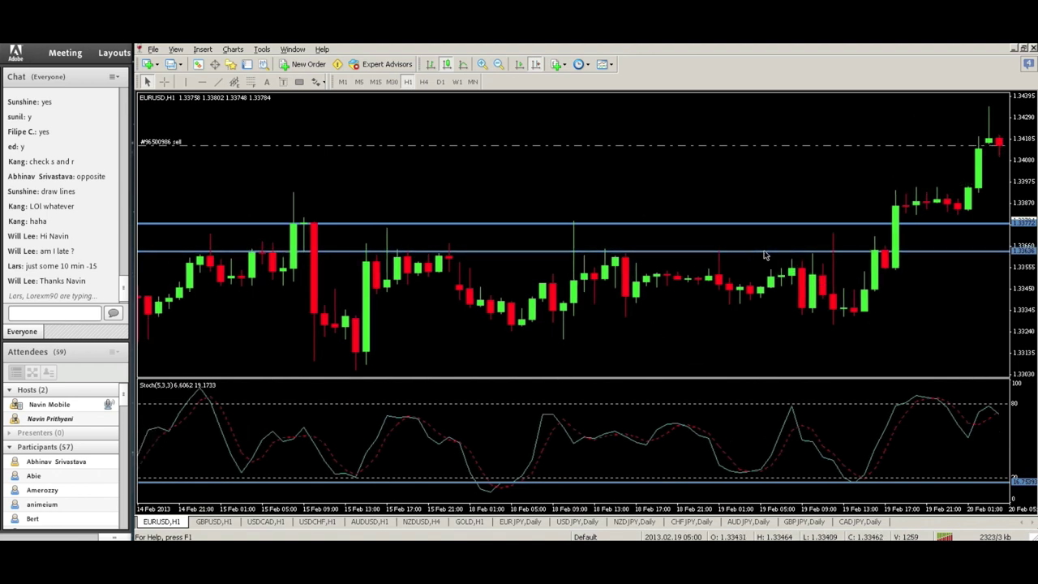
pyautogui.moveTo(386, 322); pyautogui.dragTo(557, 322)
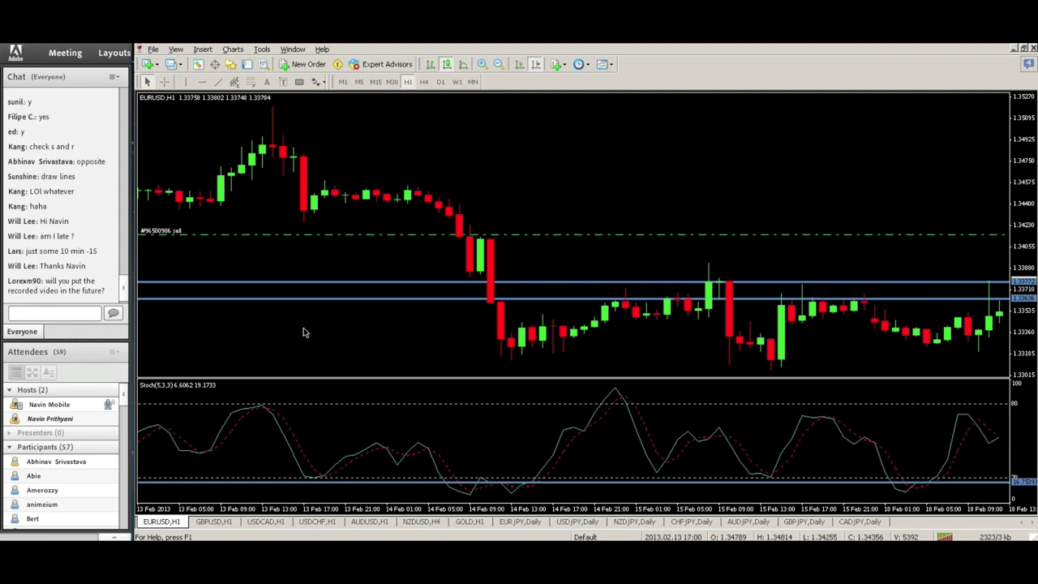
# Zoom and pan the EURUSD H1 chart back to the 16–22 January history
pyautogui.scroll(10, 337, 334)
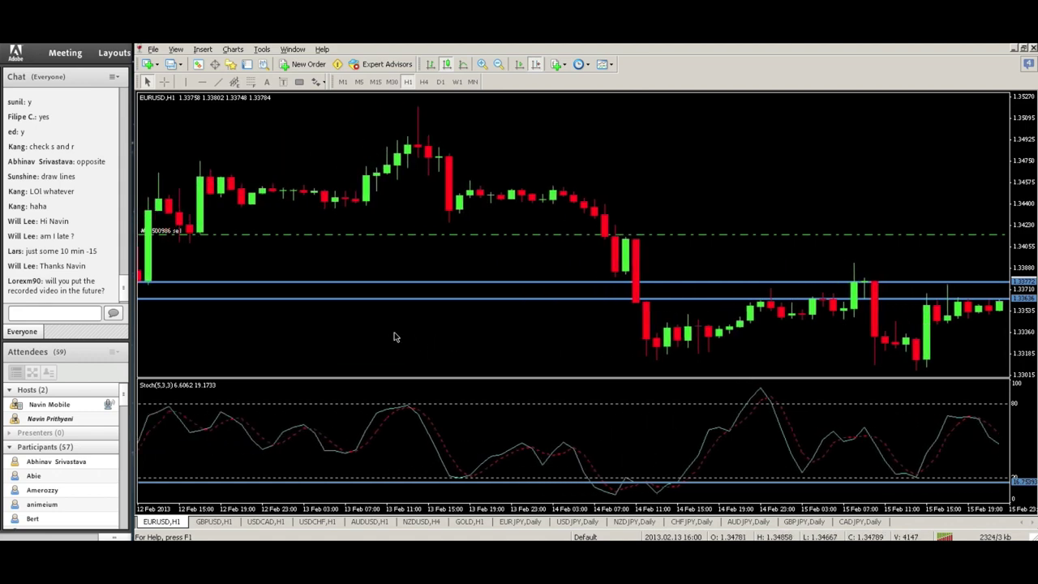
pyautogui.scroll(1, 405, 338)
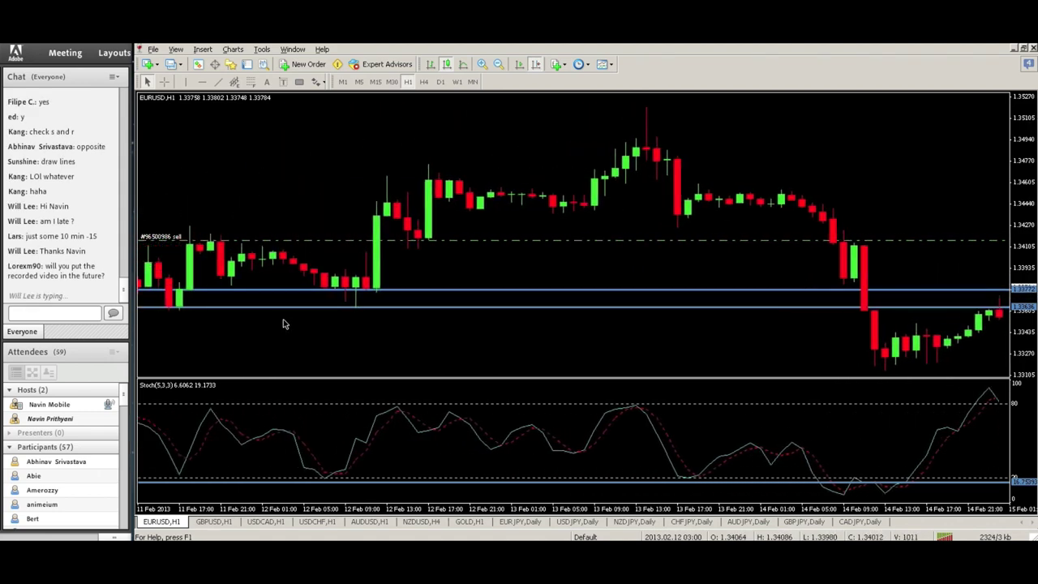
pyautogui.scroll(15, 324, 326)
pyautogui.scroll(5, 362, 322)
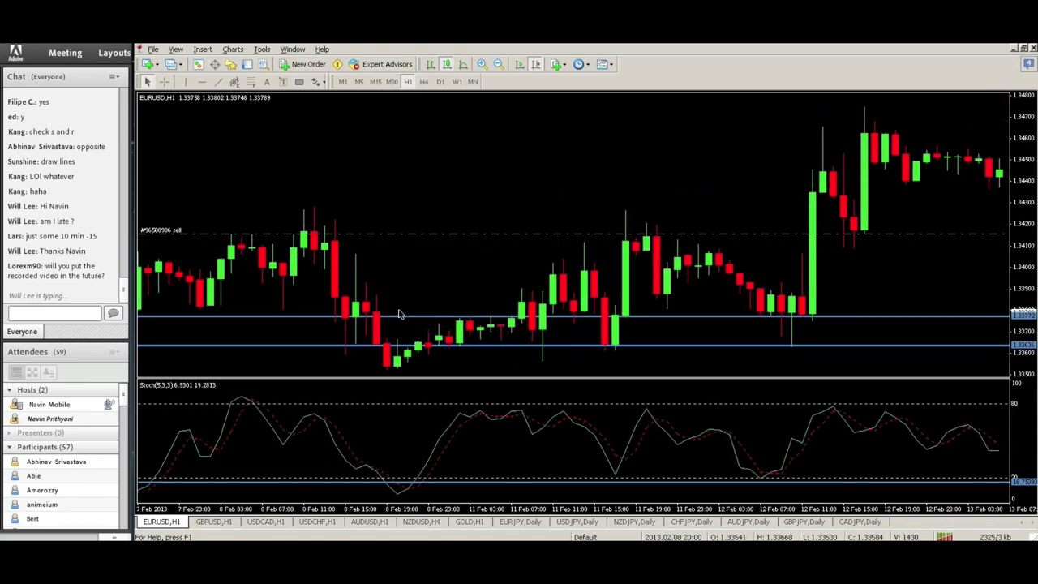
pyautogui.scroll(7, 397, 273)
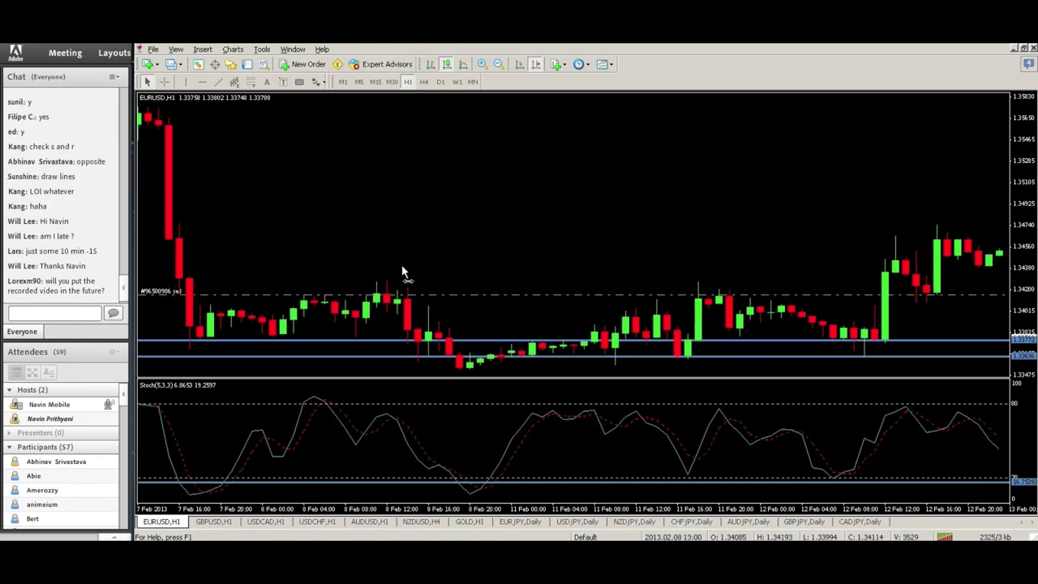
pyautogui.scroll(10, 378, 238)
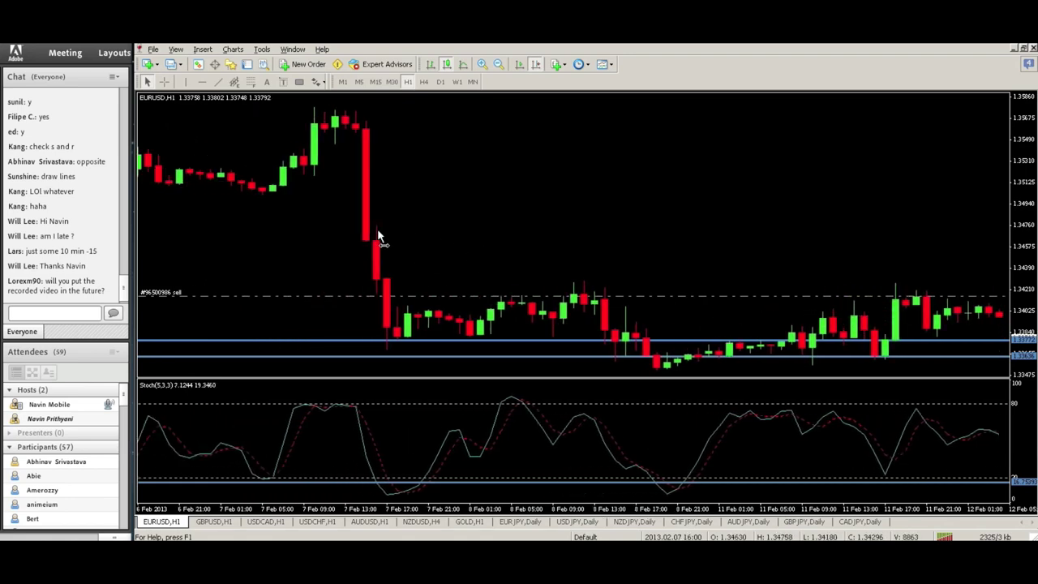
pyautogui.scroll(15, 351, 224)
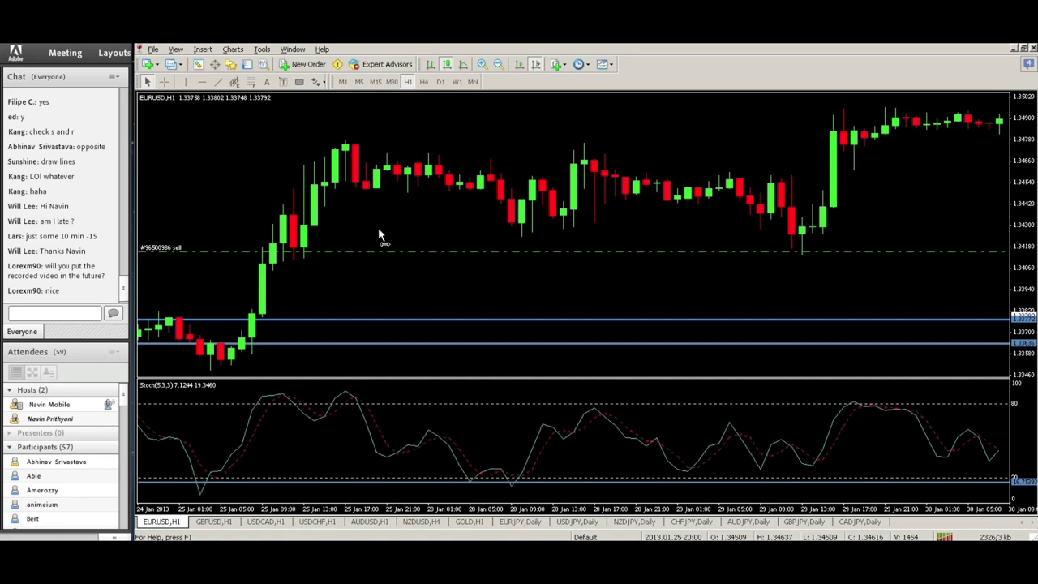
pyautogui.scroll(8, 382, 232)
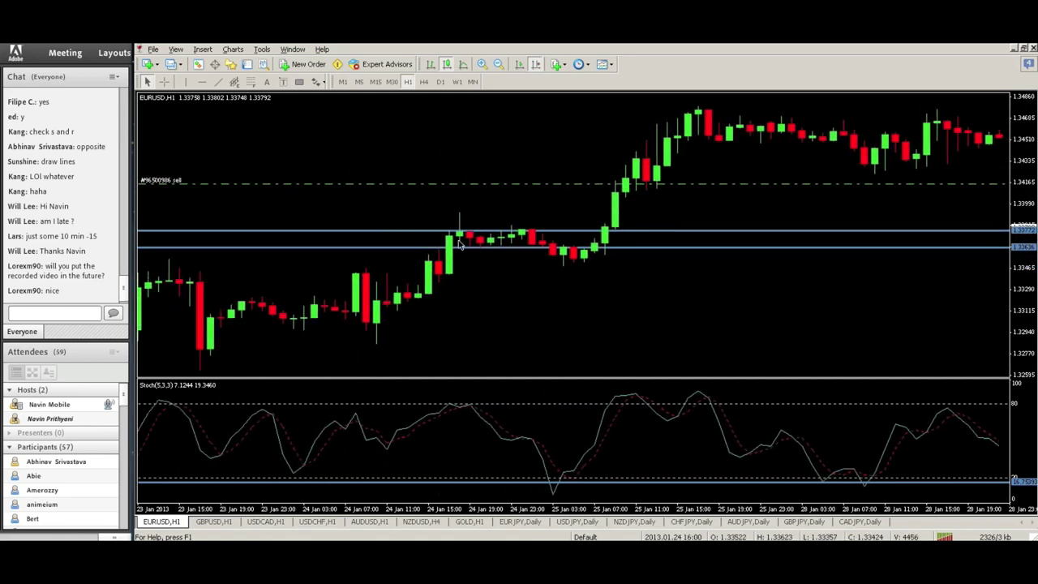
pyautogui.scroll(8, 609, 197)
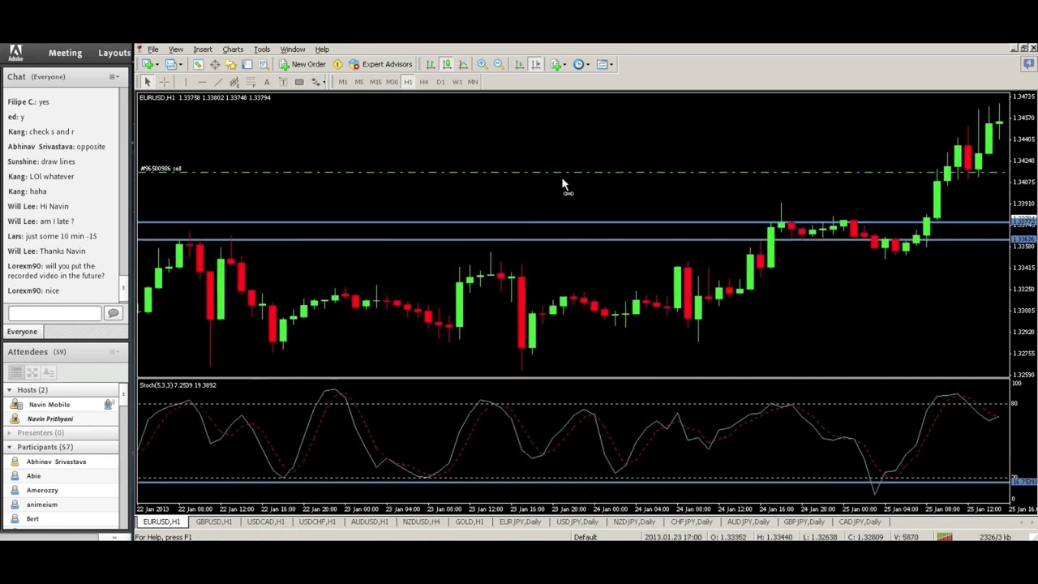
pyautogui.scroll(5, 565, 186)
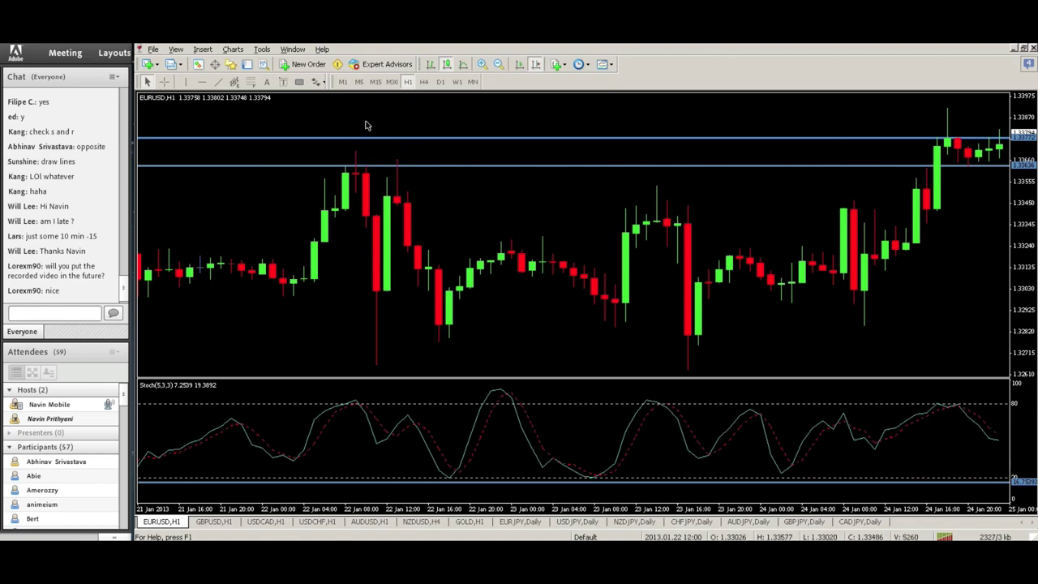
pyautogui.scroll(10, 403, 130)
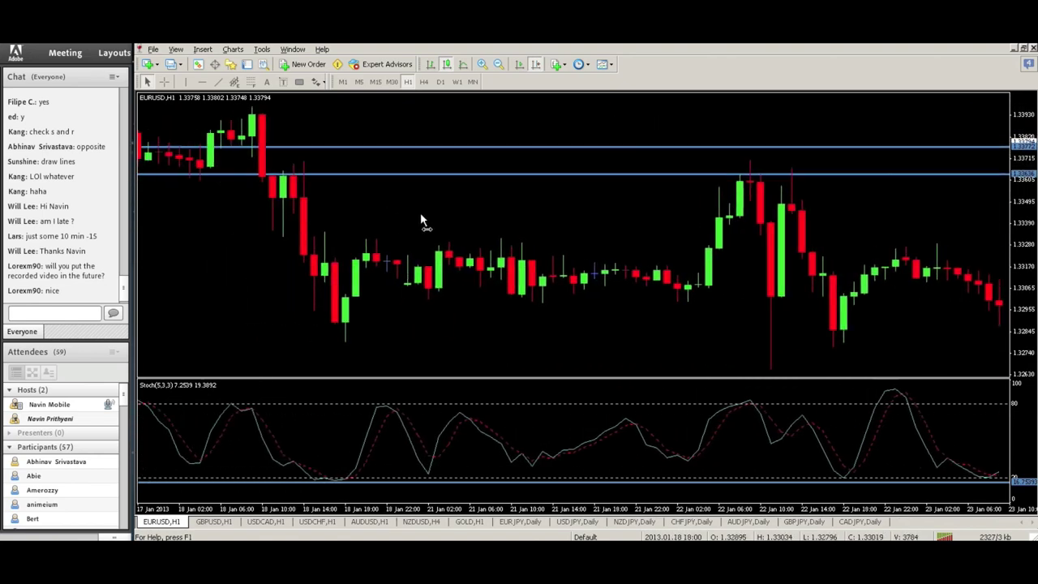
pyautogui.moveTo(421, 221); pyautogui.dragTo(608, 225)
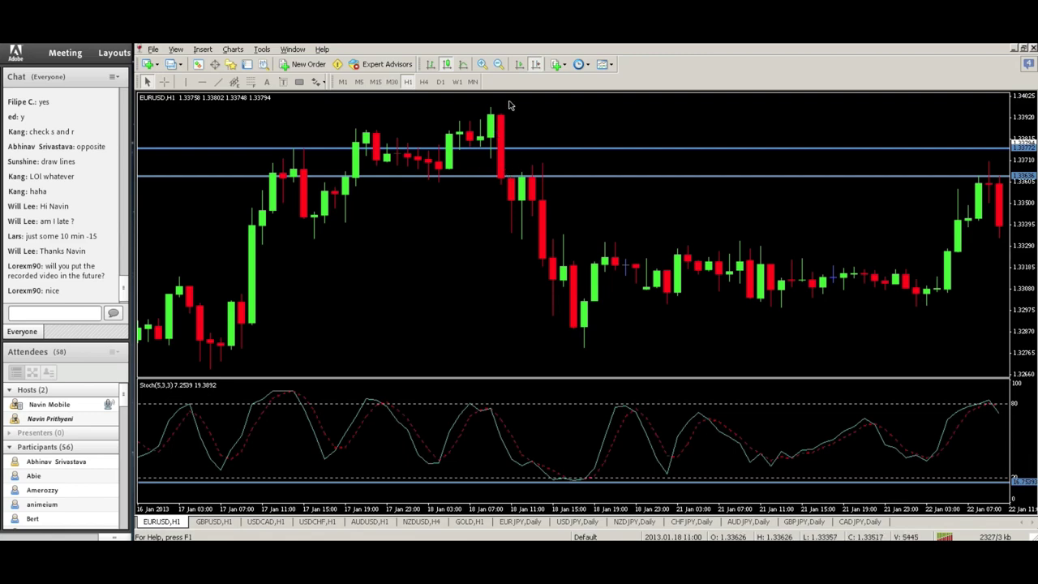
# Jump to the latest EURUSD bars and draw a rectangle spanning the 1.3375–1.3362 zone
pyautogui.click(538, 65)
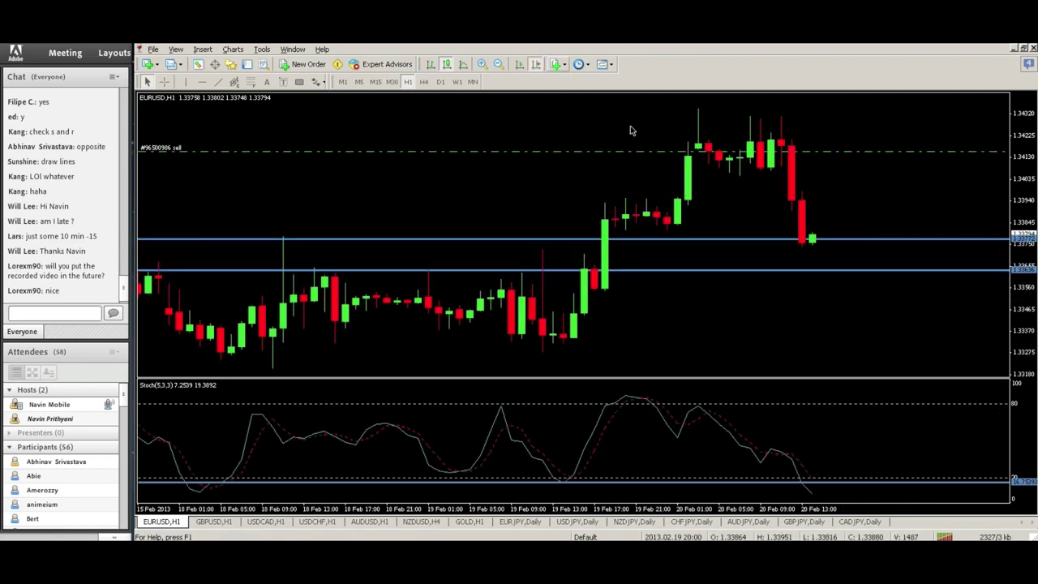
pyautogui.click(299, 81)
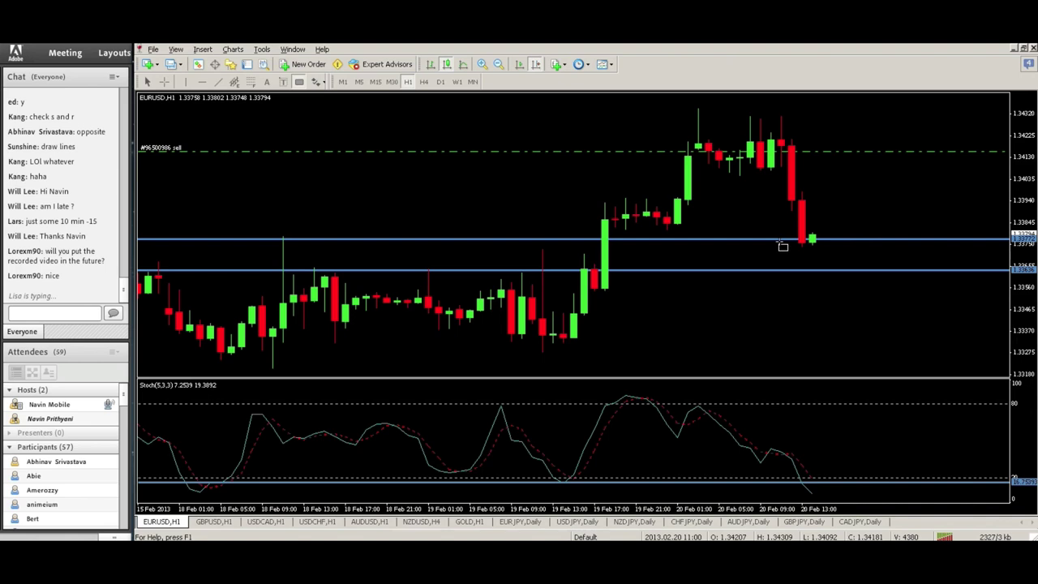
pyautogui.moveTo(780, 239); pyautogui.dragTo(854, 269)
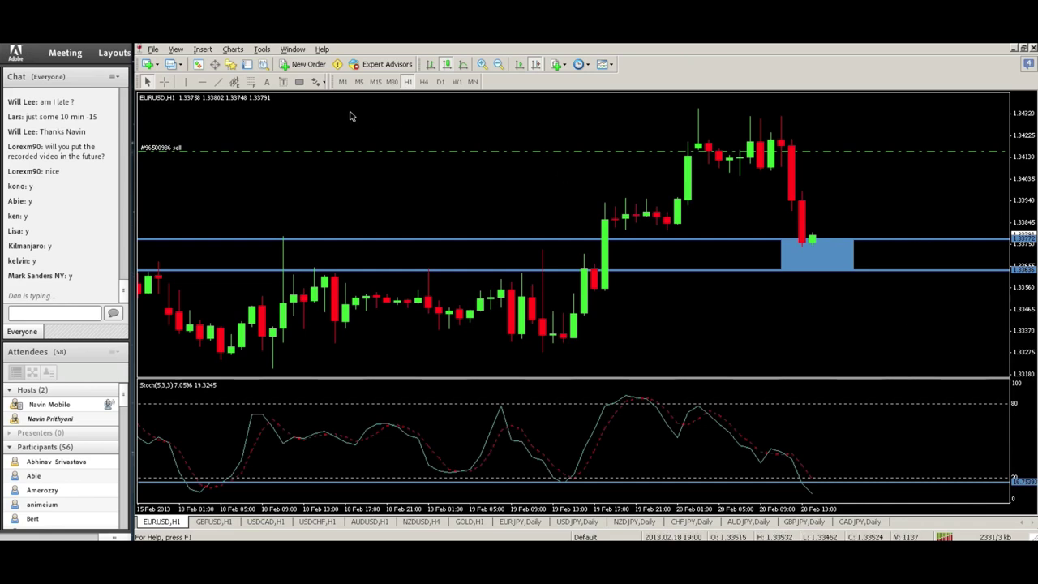
# Close the EURUSD sell order from the Terminal, raising the balance to 50 338.00
pyautogui.click(245, 65)
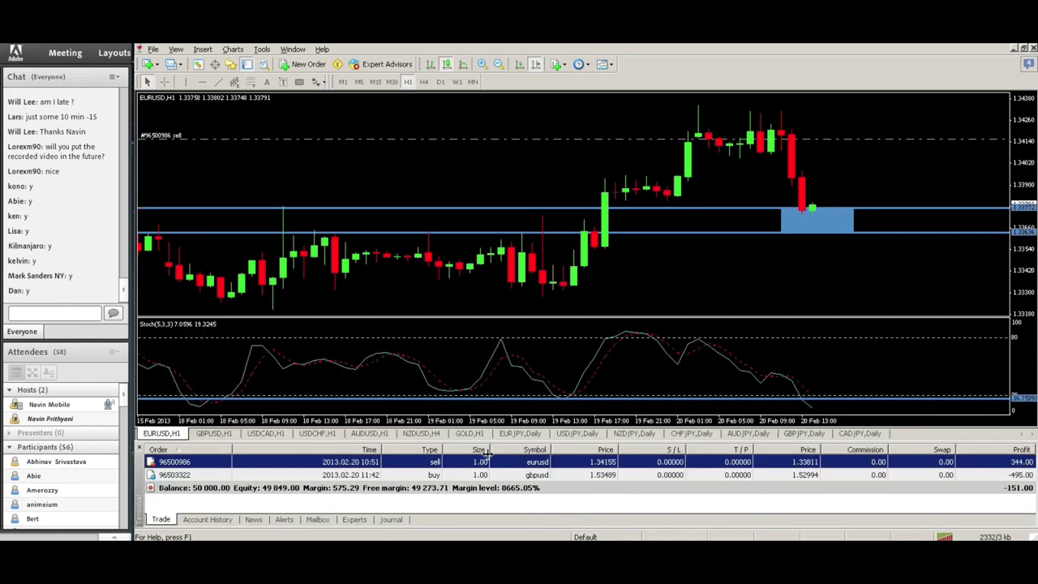
pyautogui.doubleClick(540, 464)
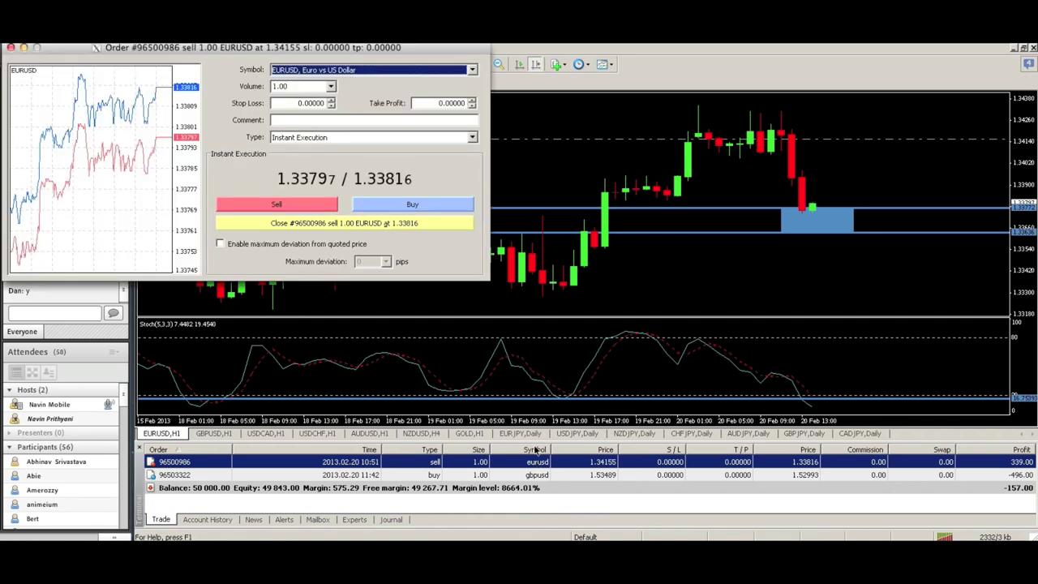
pyautogui.click(324, 228)
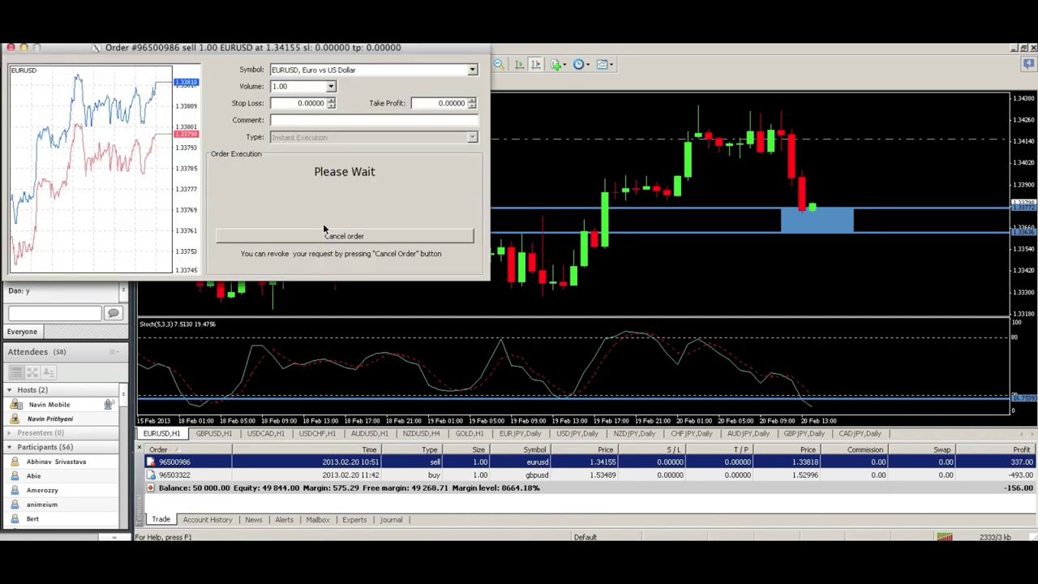
pyautogui.click(277, 236)
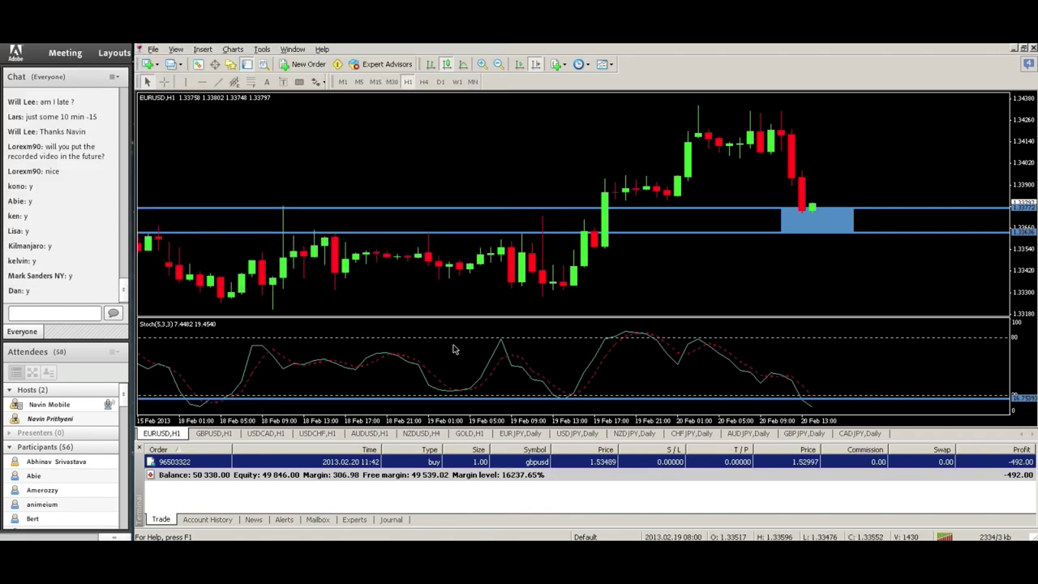
# Hide the Terminal, review the zone on H4 with a compressed price scale, then return to latest H1 bars
pyautogui.hotkey('ctrl', 't')
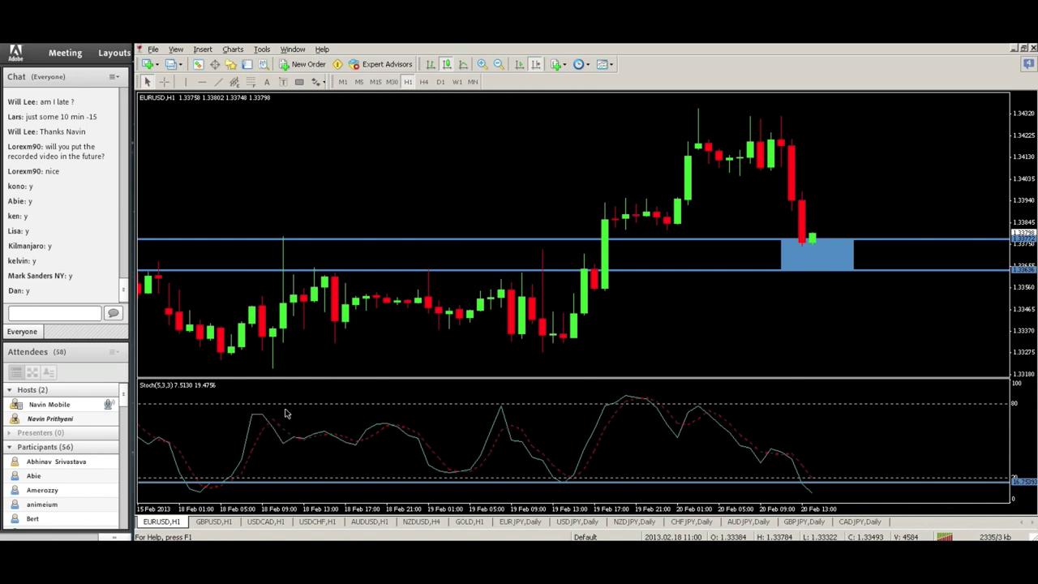
pyautogui.click(423, 81)
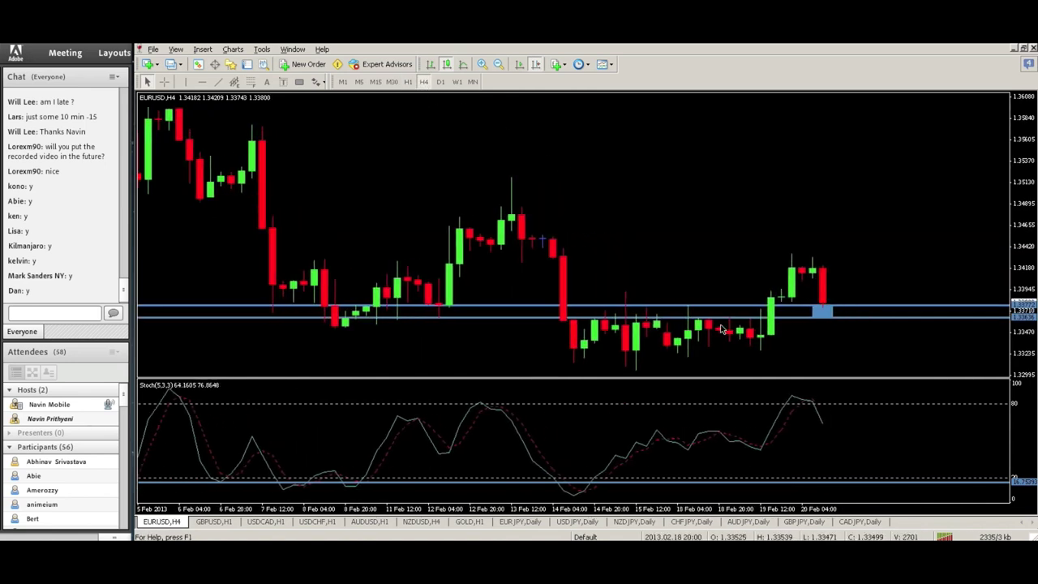
pyautogui.moveTo(822, 426)
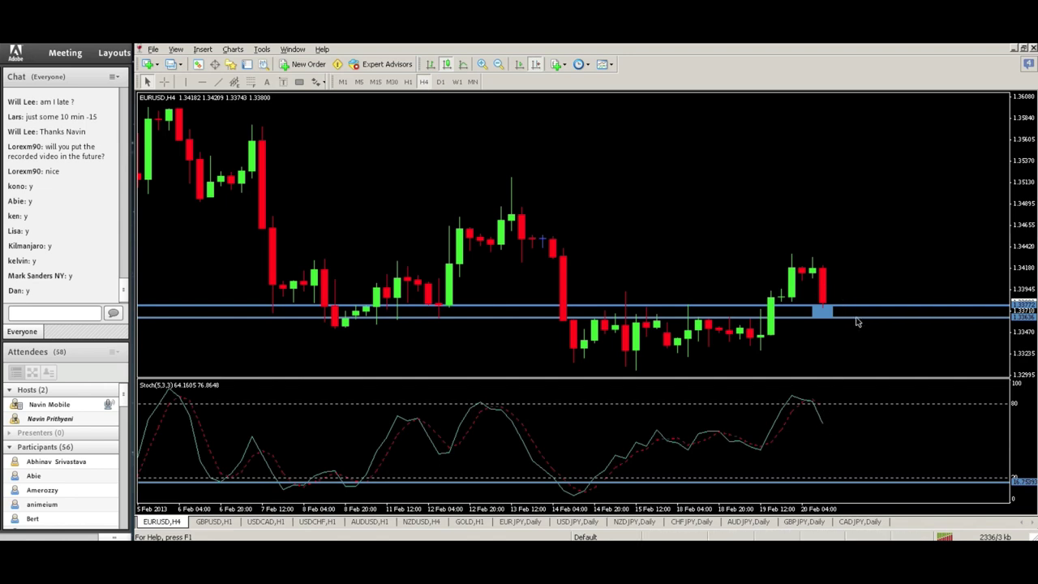
pyautogui.moveTo(1021, 204); pyautogui.dragTo(1023, 233)
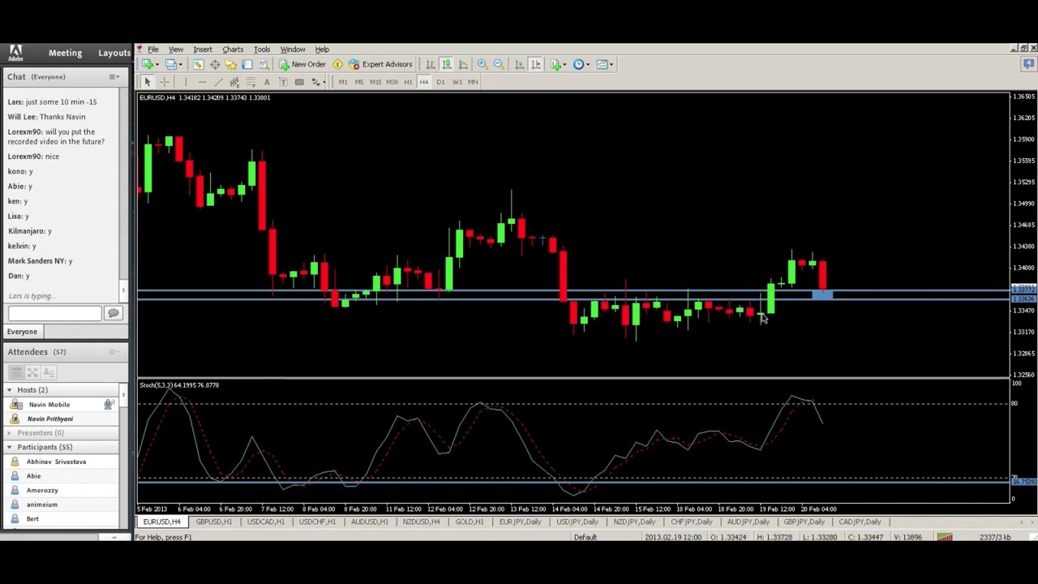
pyautogui.moveTo(627, 231); pyautogui.dragTo(455, 227)
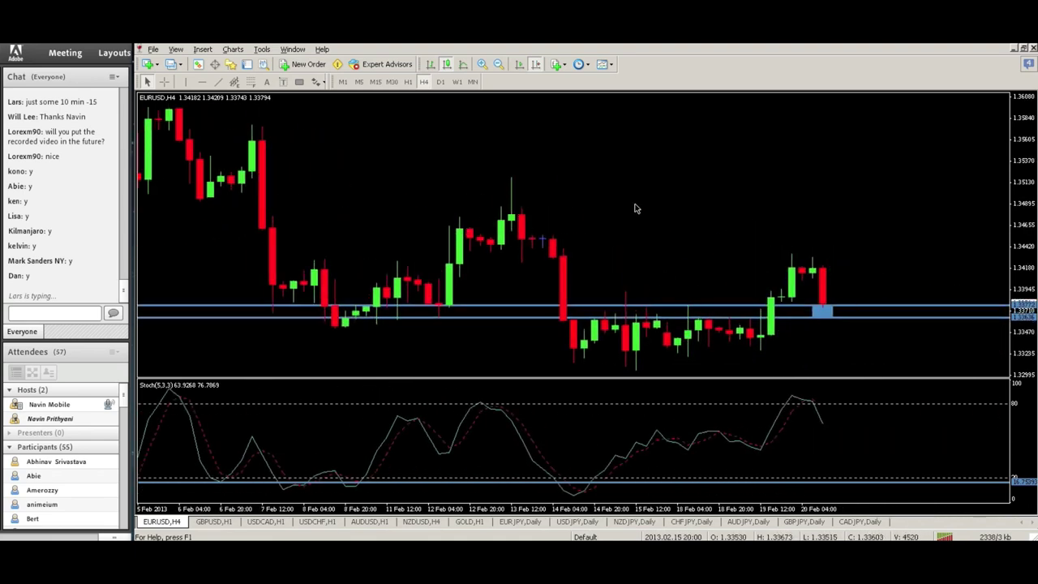
pyautogui.click(409, 82)
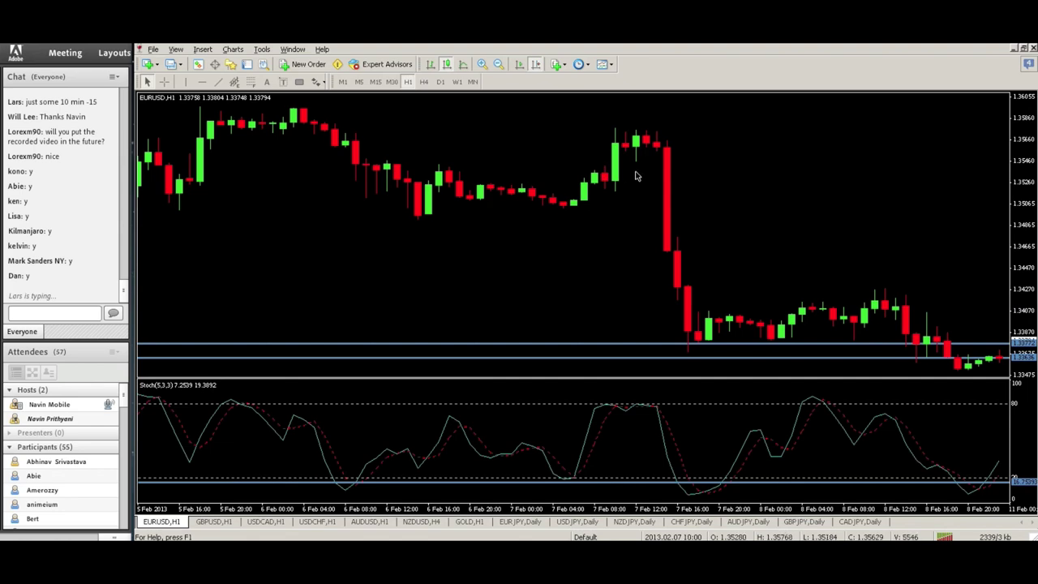
pyautogui.click(536, 64)
# Delete the horizontal zone line from USDCAD H1, then switch to the GBPUSD H1 chart
pyautogui.click(268, 522)
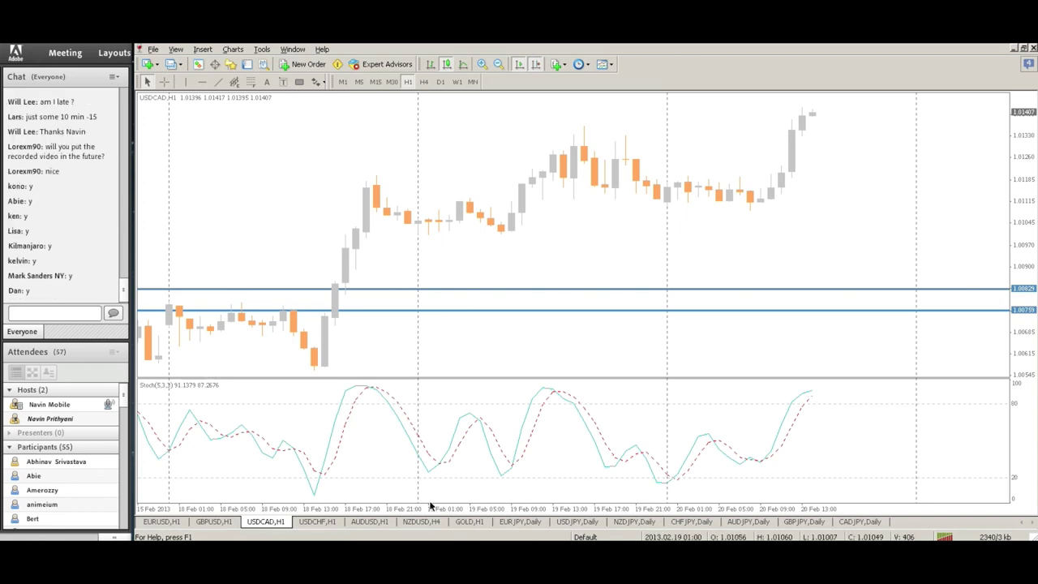
pyautogui.press('BackSpace')
pyautogui.press('BackSpace')
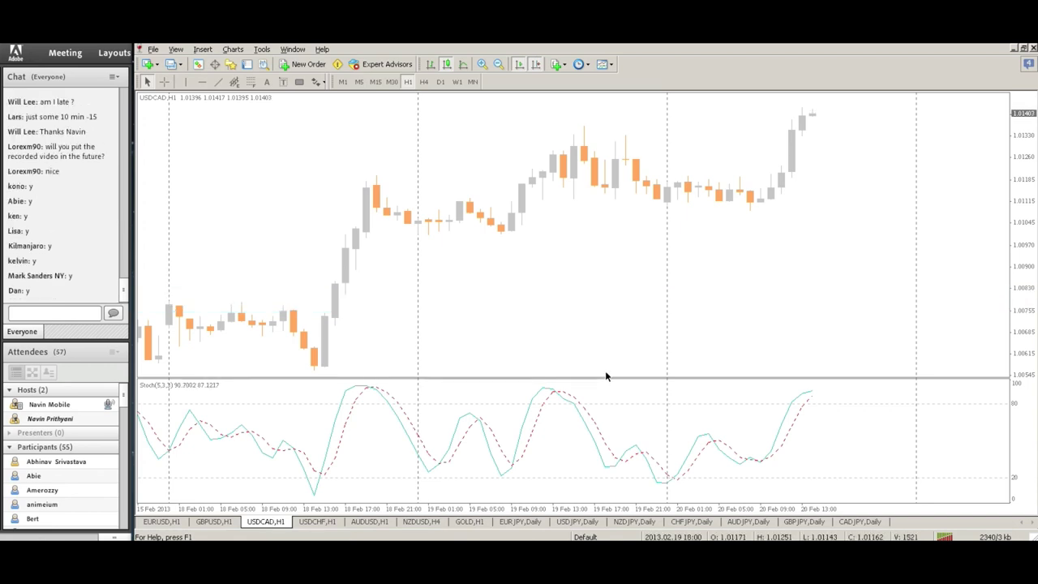
pyautogui.click(207, 522)
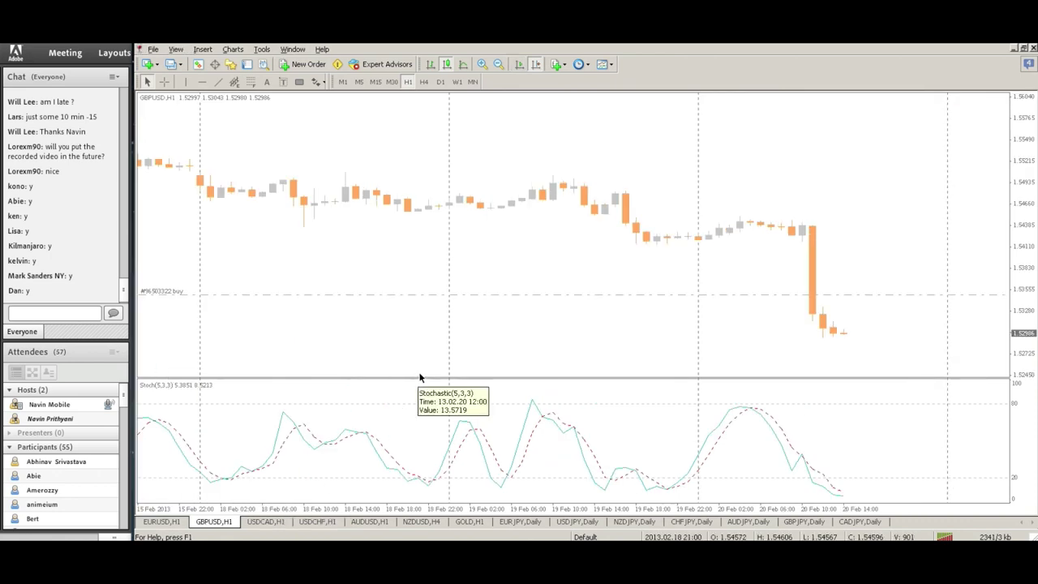
pyautogui.click(268, 522)
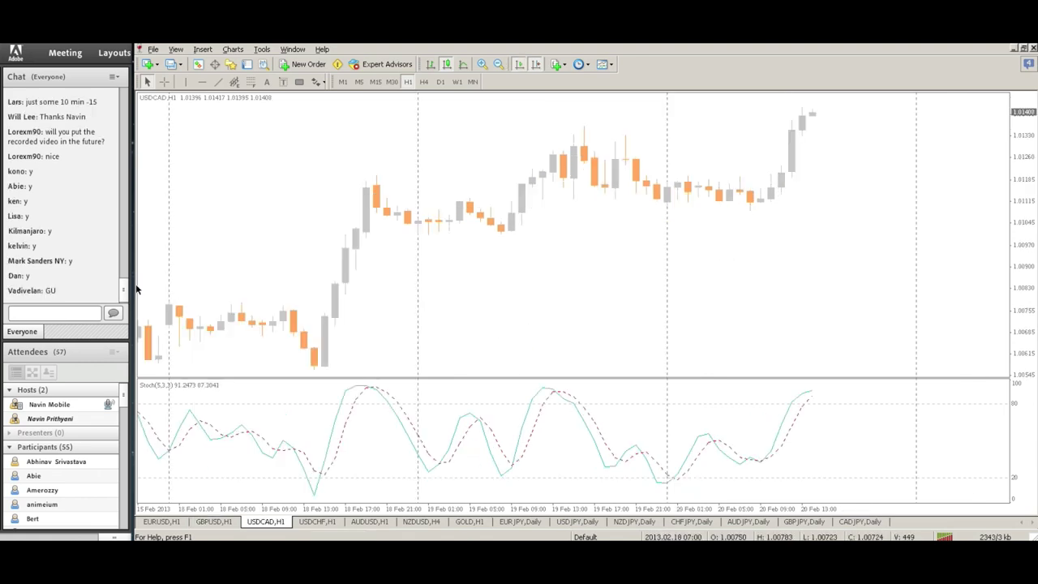
pyautogui.click(227, 522)
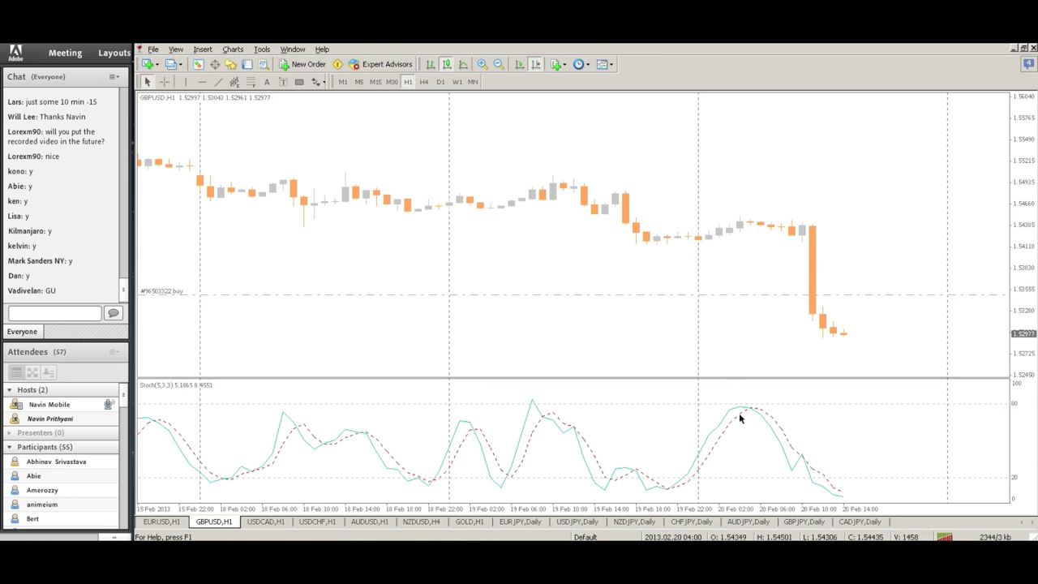
# Place horizontal lines at 1.54168 on GBPUSD price and low in the Stochastic pane
pyautogui.click(203, 81)
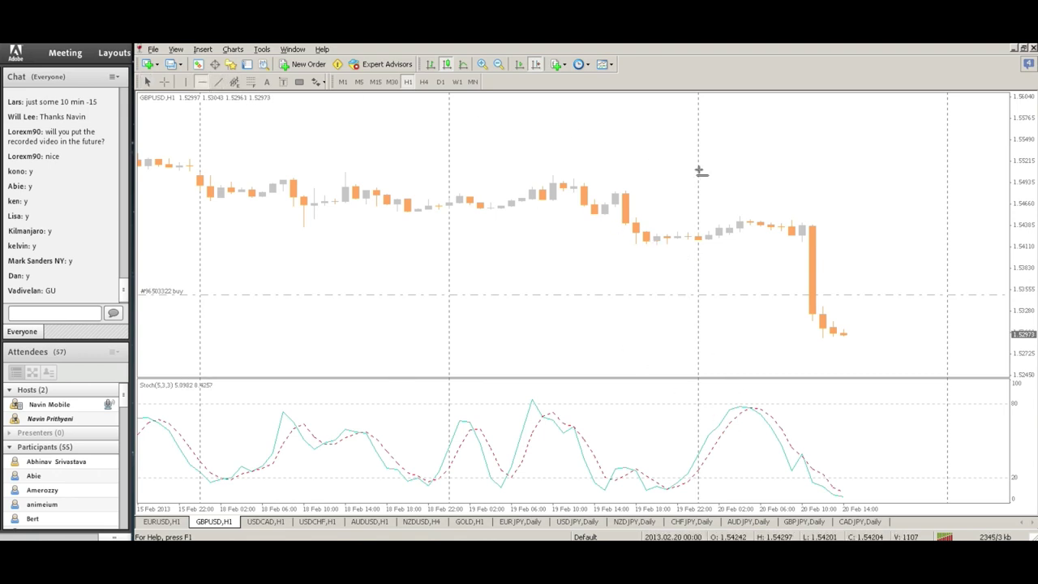
pyautogui.click(668, 242)
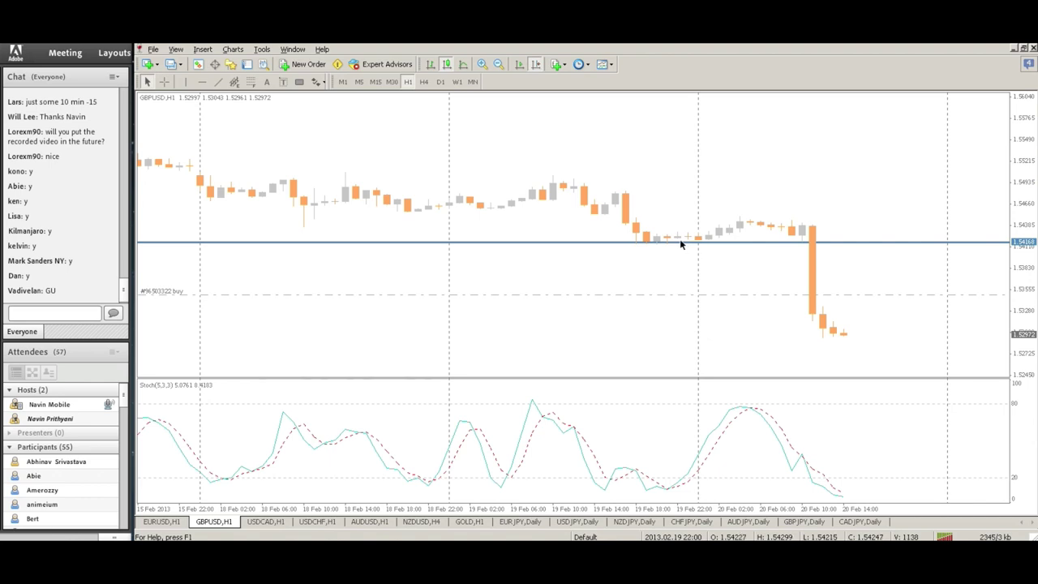
pyautogui.click(203, 82)
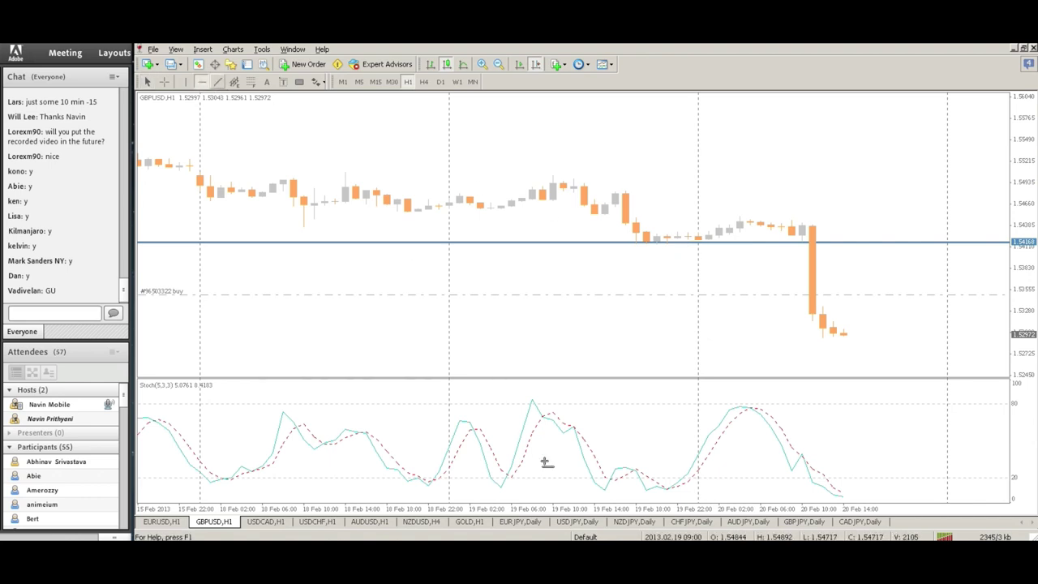
pyautogui.click(668, 488)
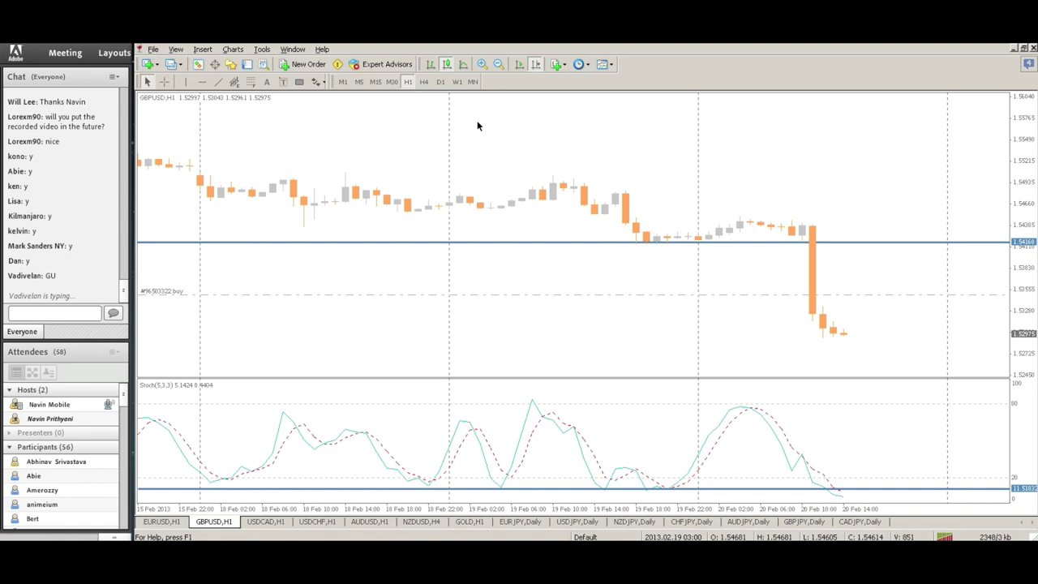
# Draw a falling trendline on GBPUSD price down to the latest candles
pyautogui.click(217, 82)
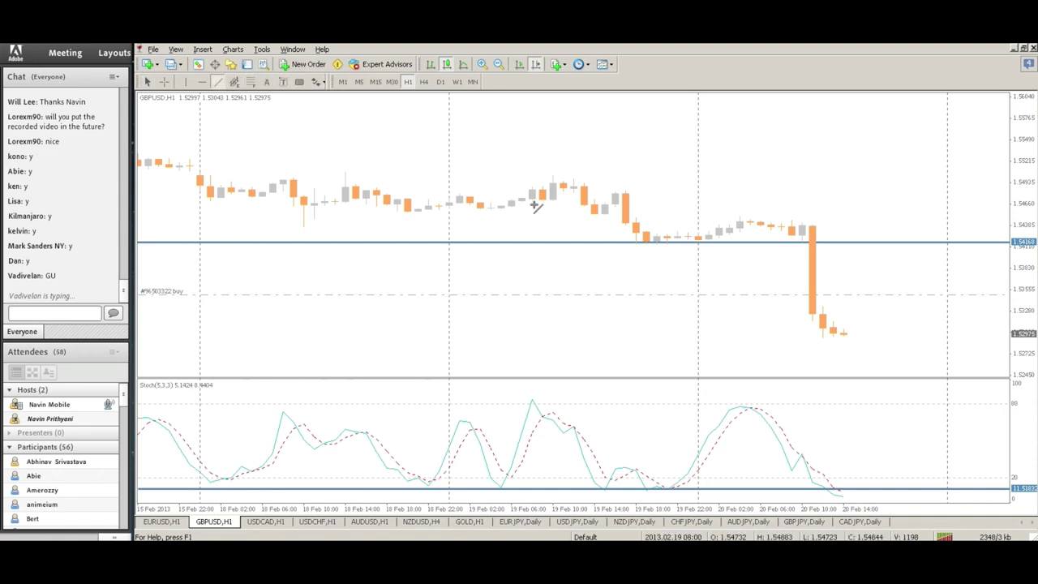
pyautogui.moveTo(655, 244); pyautogui.dragTo(823, 337)
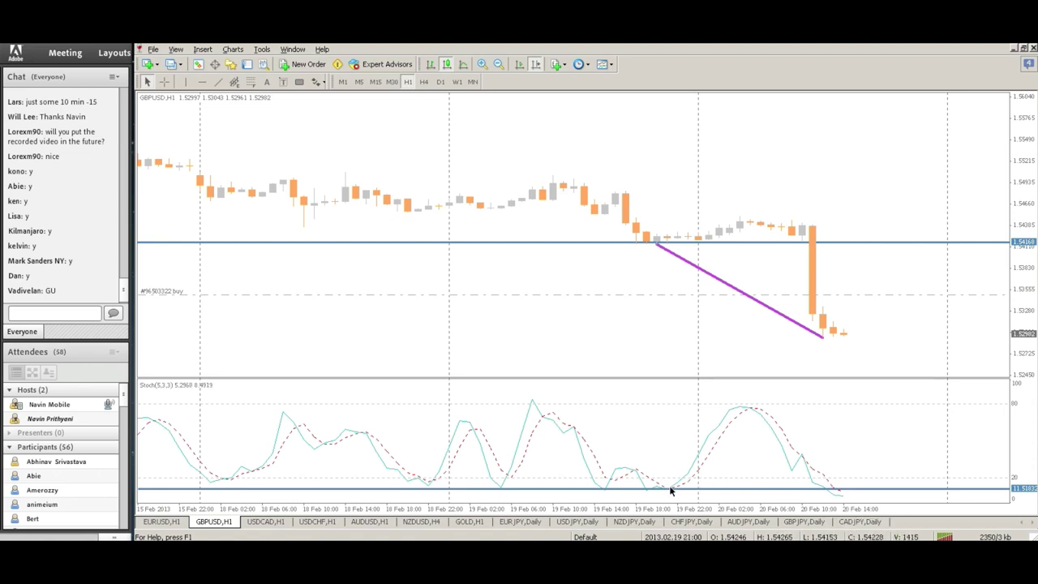
pyautogui.moveTo(841, 498)
pyautogui.moveTo(550, 429)
# Switch USDJPY to the H1 timeframe and apply the Clean chart template
pyautogui.click(572, 522)
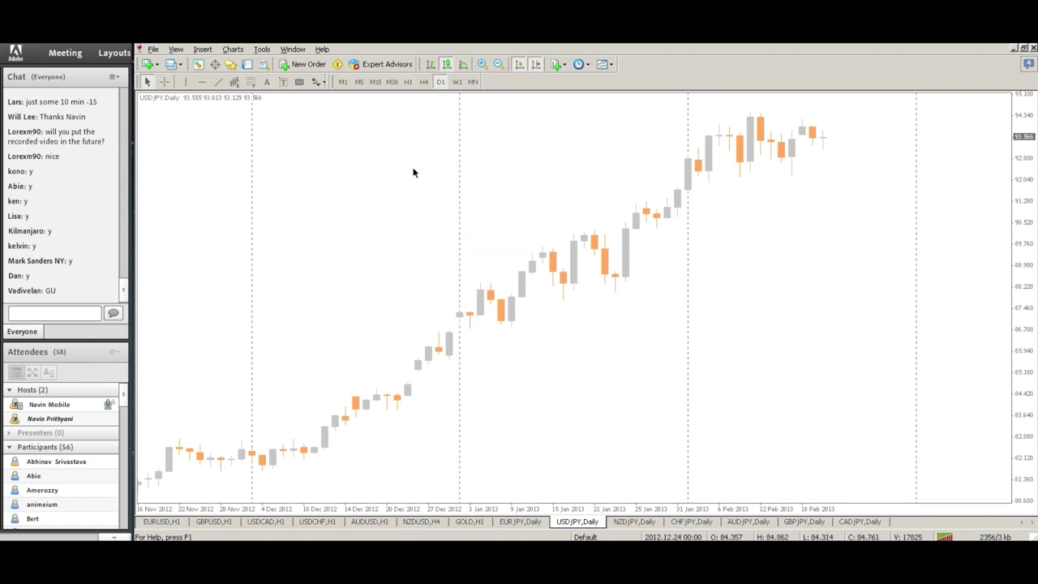
pyautogui.click(408, 82)
pyautogui.rightClick(464, 214)
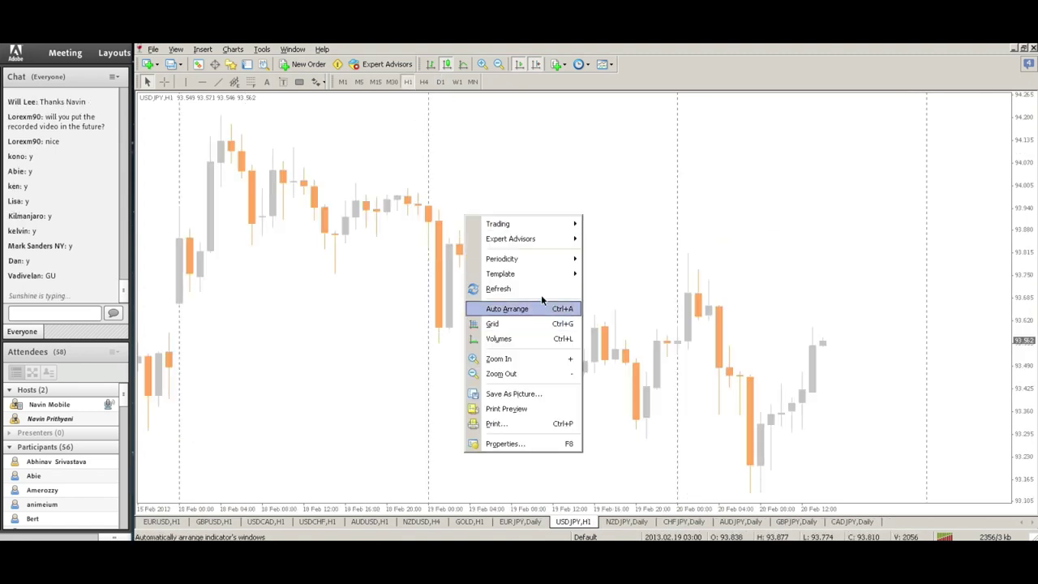
pyautogui.moveTo(539, 278)
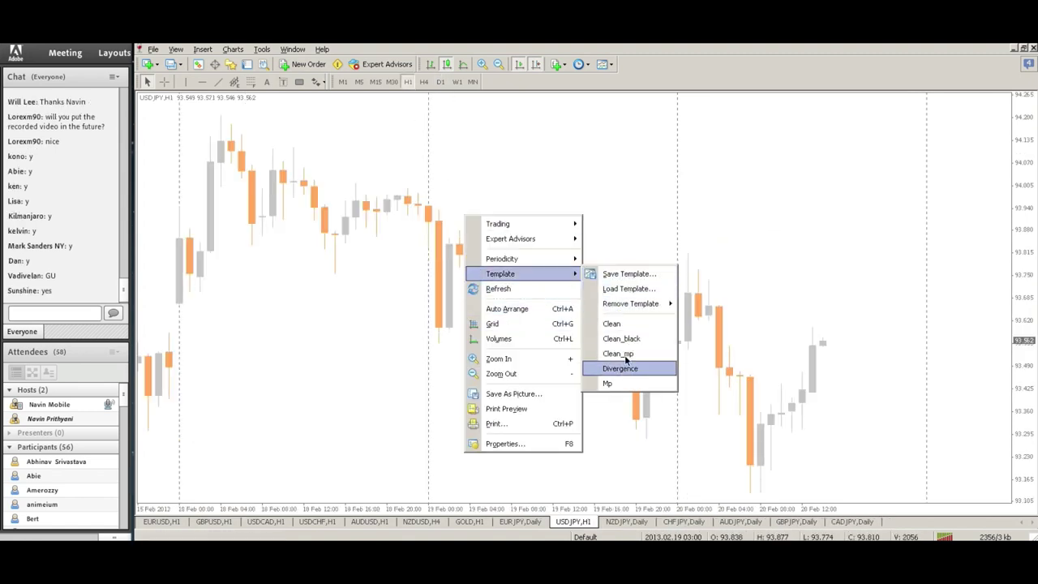
pyautogui.click(628, 324)
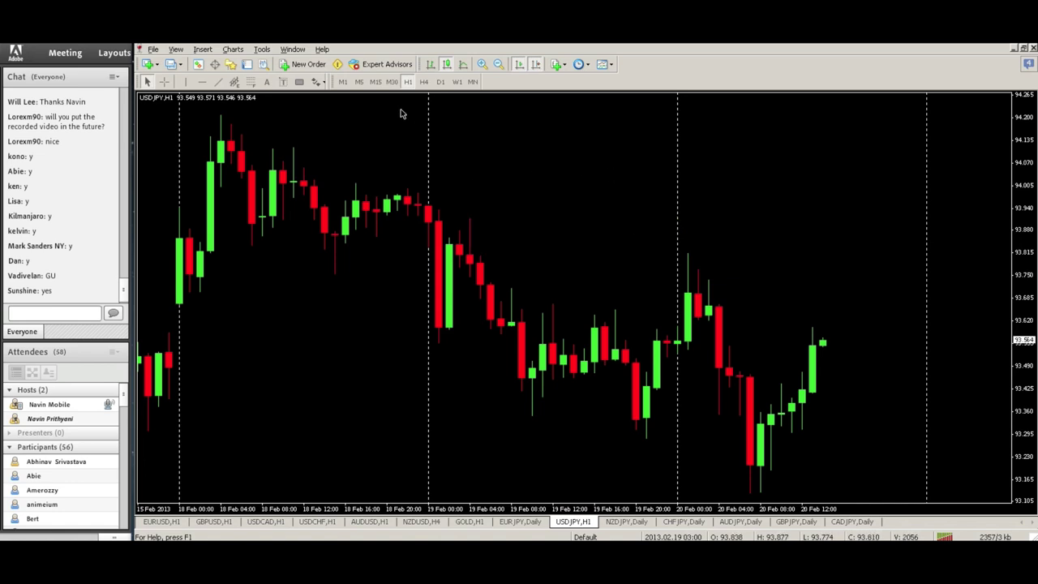
# Add a Stochastic Oscillator (5,3,3) pane to the USDJPY chart
pyautogui.click(205, 50)
pyautogui.moveTo(227, 64)
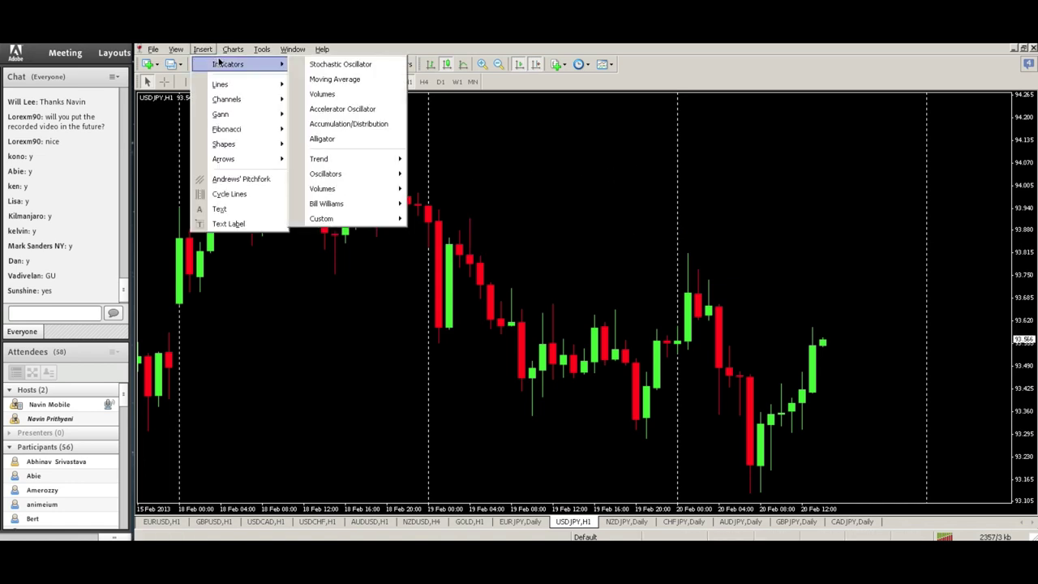
pyautogui.moveTo(355, 175)
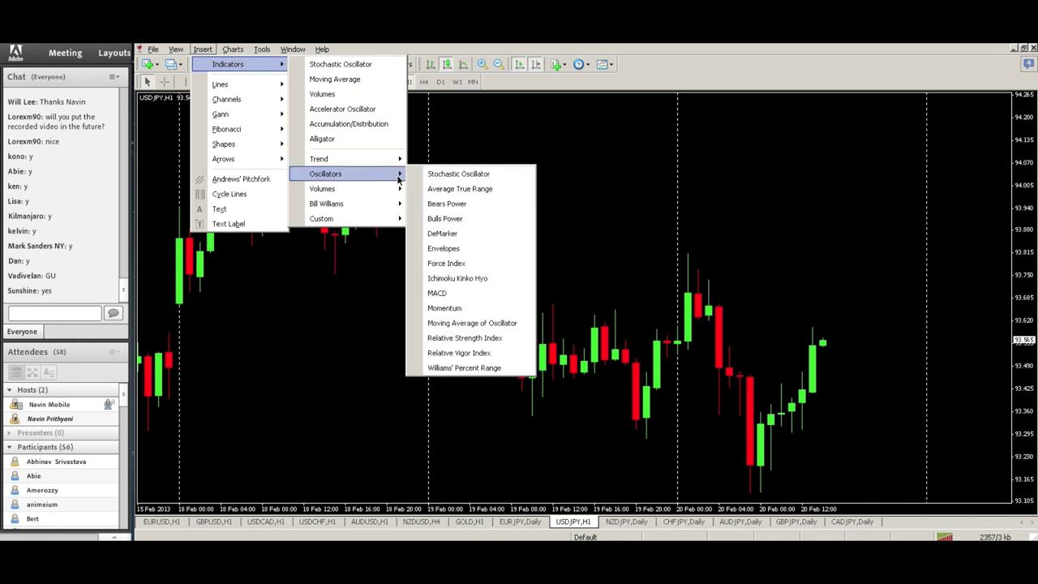
pyautogui.click(455, 173)
pyautogui.click(595, 351)
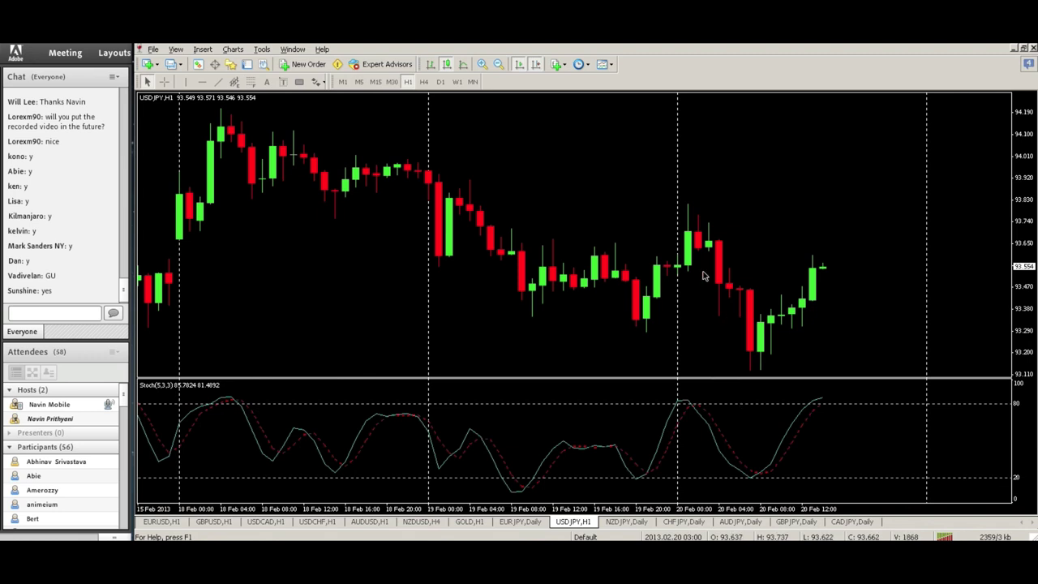
# Place horizontal lines at the 20 Feb high (about 93.811) and near the top of the Stochastic pane
pyautogui.click(202, 82)
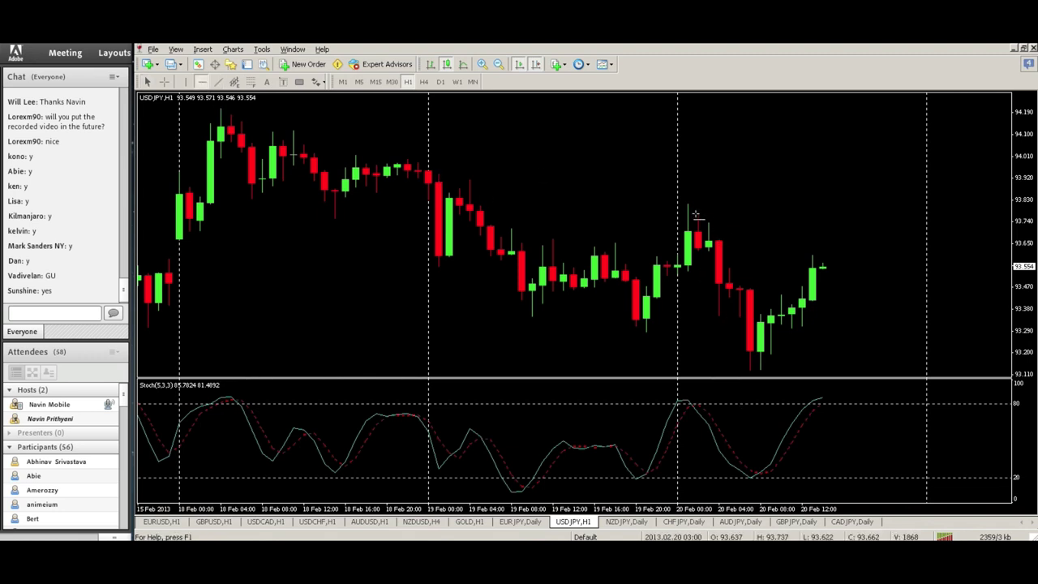
pyautogui.click(689, 203)
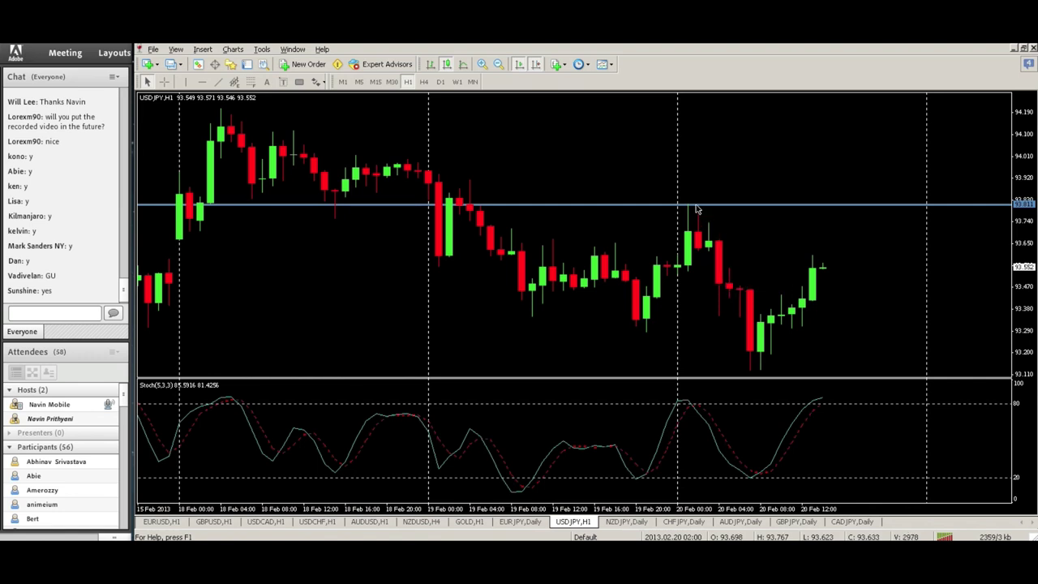
pyautogui.click(203, 82)
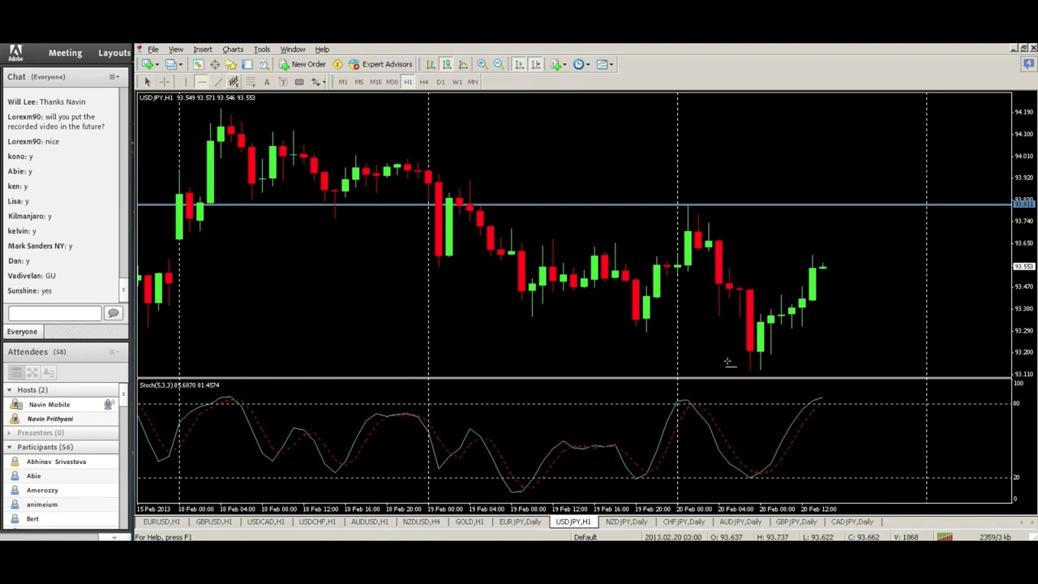
pyautogui.click(689, 400)
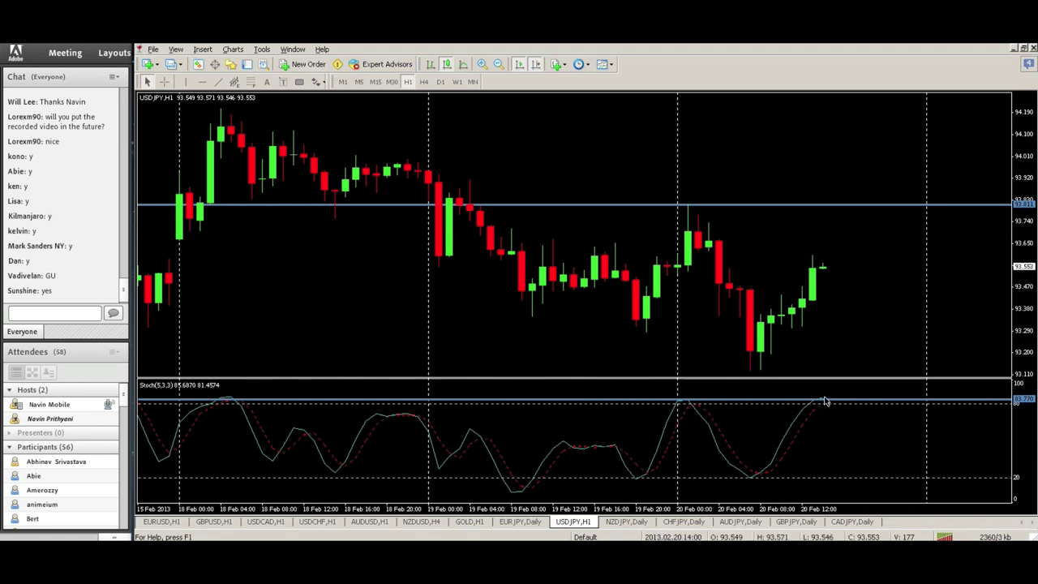
pyautogui.moveTo(822, 399)
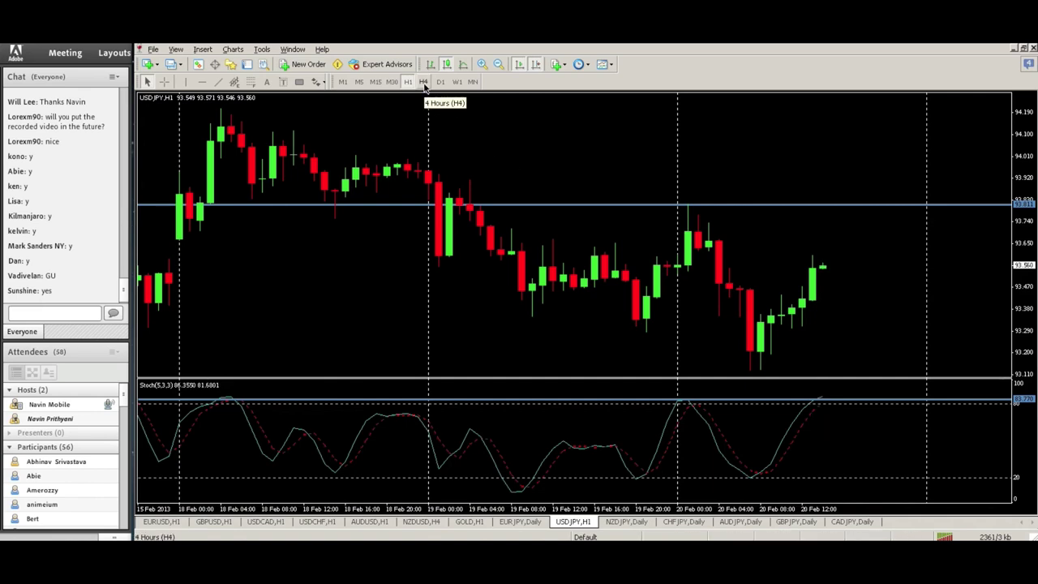
# On the H4 chart, sketch trendlines across price lows and Stochastic lows, delete them, then switch to D1
pyautogui.click(423, 83)
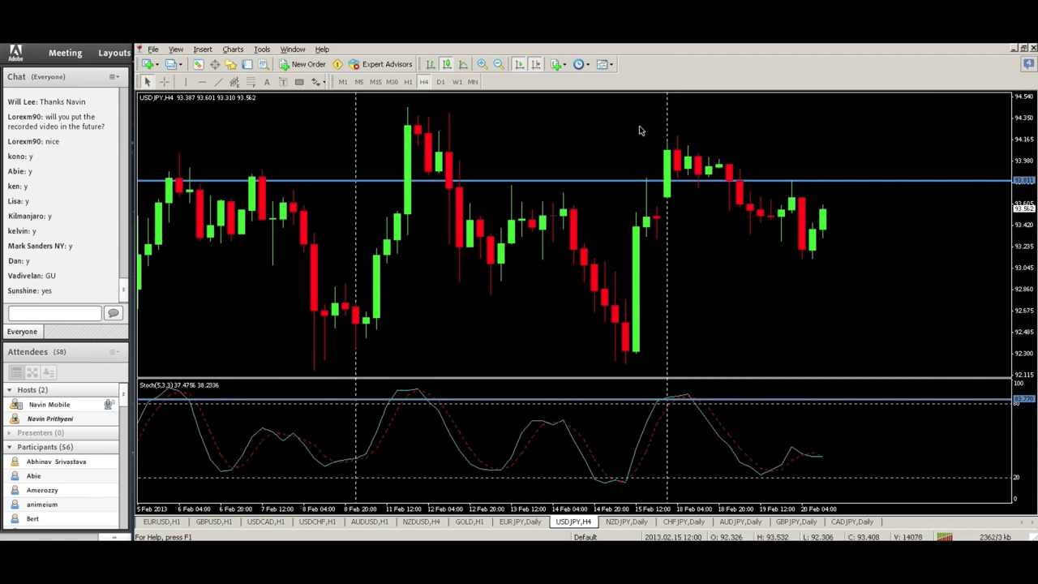
pyautogui.moveTo(729, 156)
pyautogui.click(217, 83)
pyautogui.moveTo(626, 360)
pyautogui.mouseDown()
pyautogui.moveTo(780, 305)
pyautogui.moveTo(812, 260)
pyautogui.mouseUp()
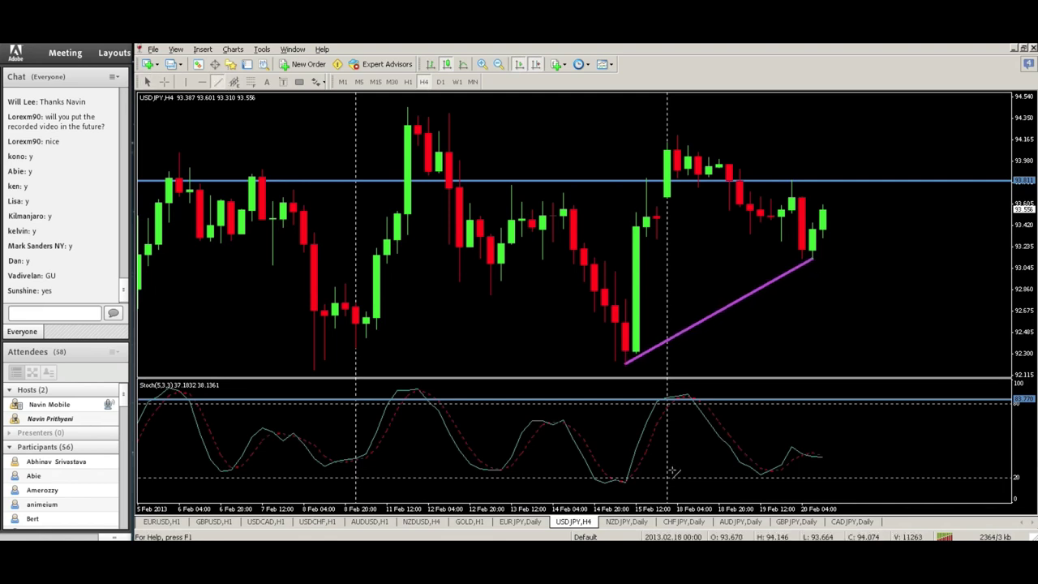
pyautogui.moveTo(626, 480); pyautogui.dragTo(791, 471)
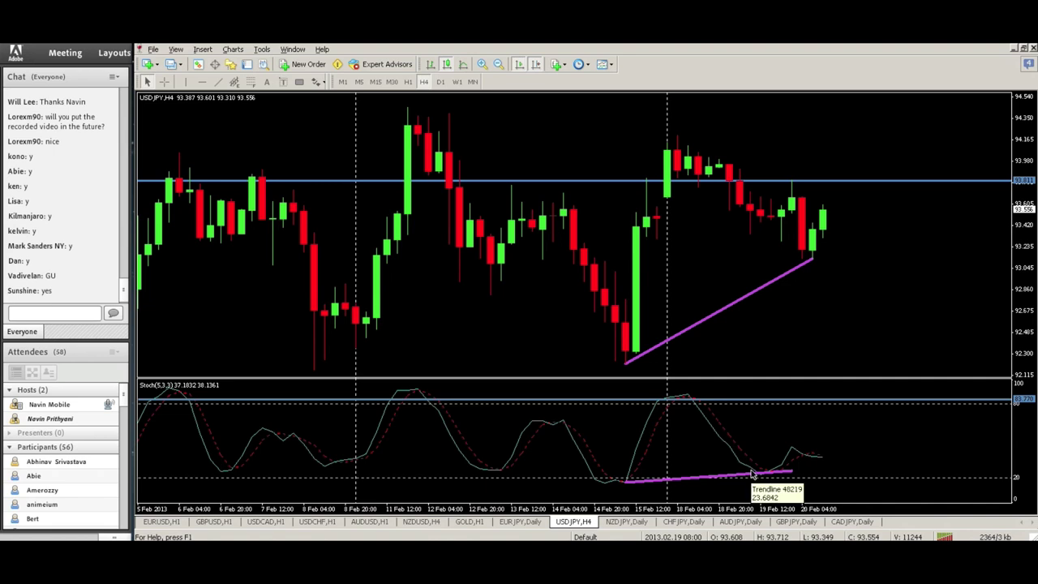
pyautogui.press('BackSpace')
pyautogui.press('BackSpace')
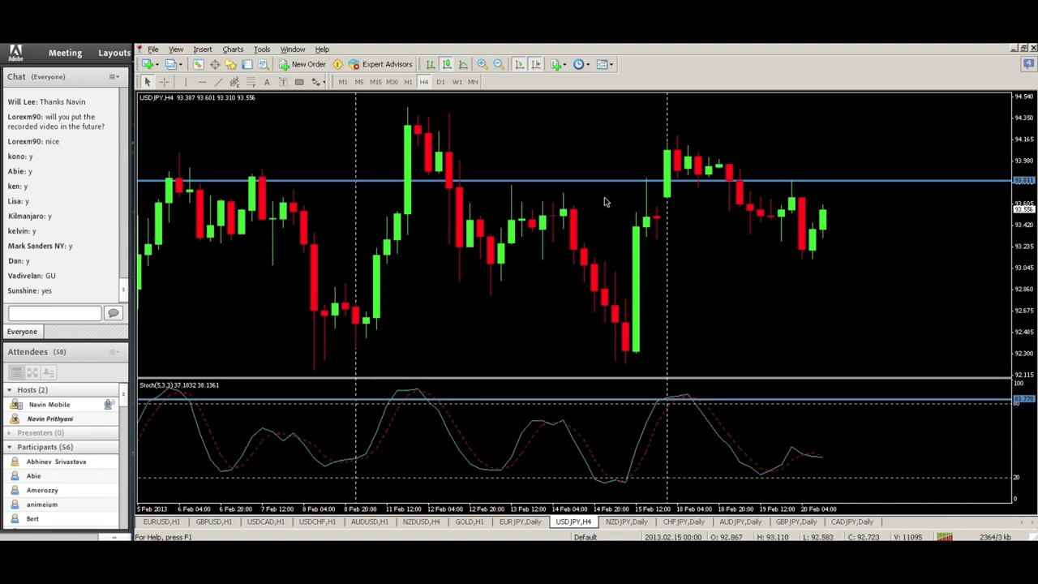
pyautogui.click(440, 81)
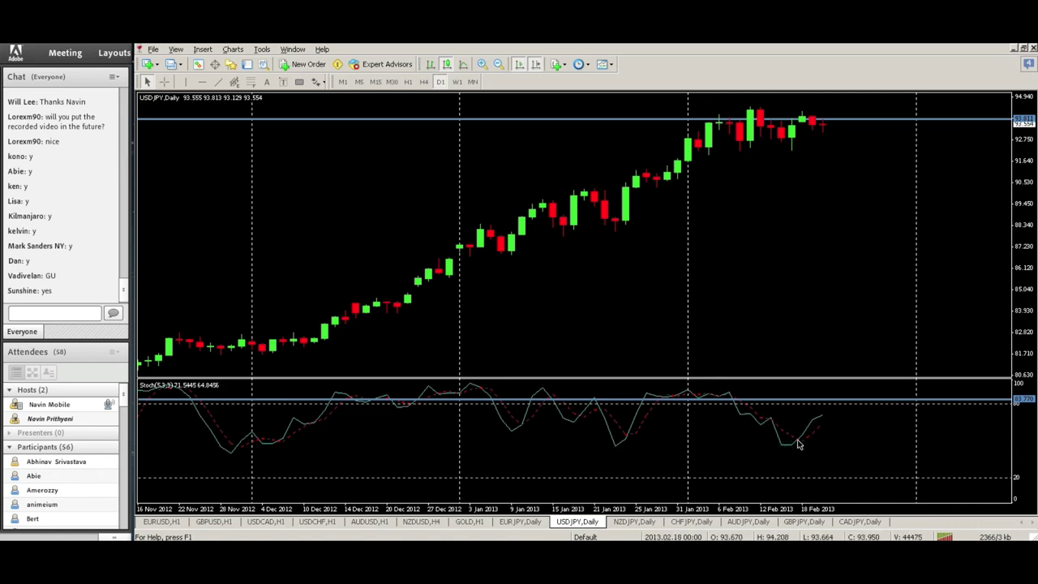
# Switch USDJPY back to H1 and add a second horizontal line above the first, forming a 93.552–93.640 zone
pyautogui.moveTo(798, 443)
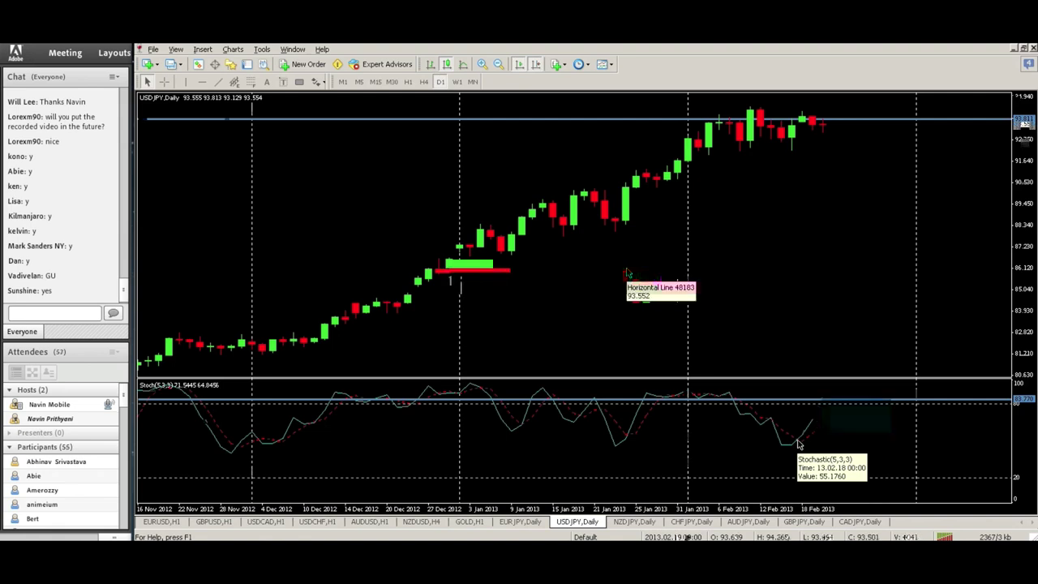
pyautogui.click(408, 82)
pyautogui.click(202, 81)
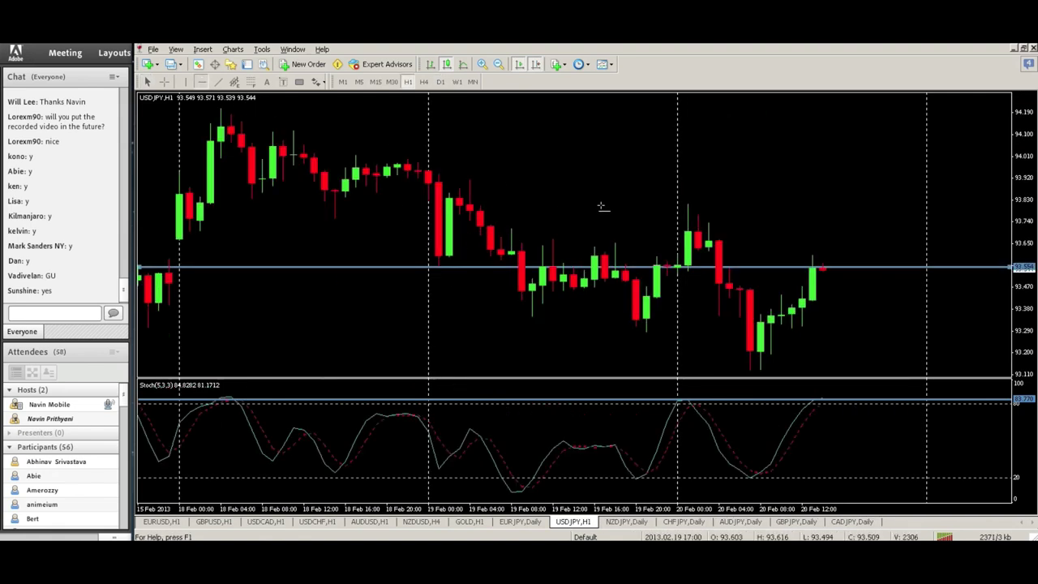
pyautogui.click(707, 250)
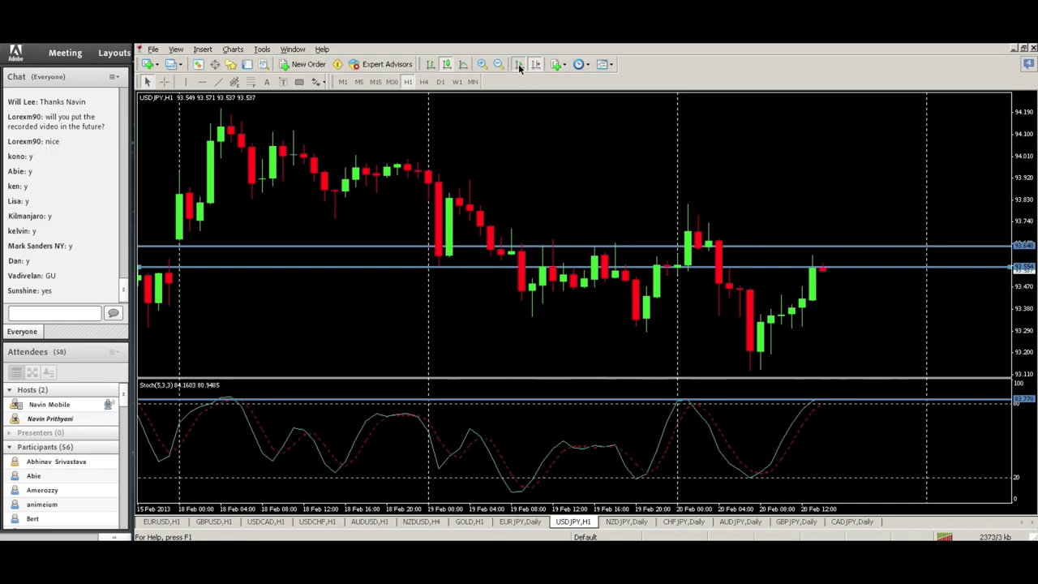
# Scroll the USDJPY H1 chart back through February to the 21–25 January 2013 price history
pyautogui.moveTo(458, 126); pyautogui.dragTo(660, 155)
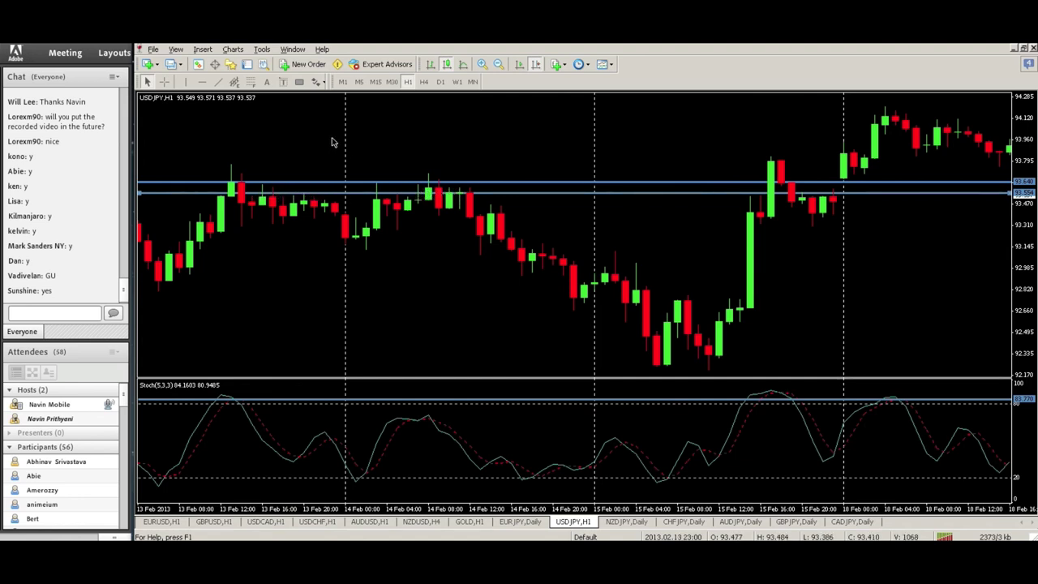
pyautogui.scroll(2, 471, 150)
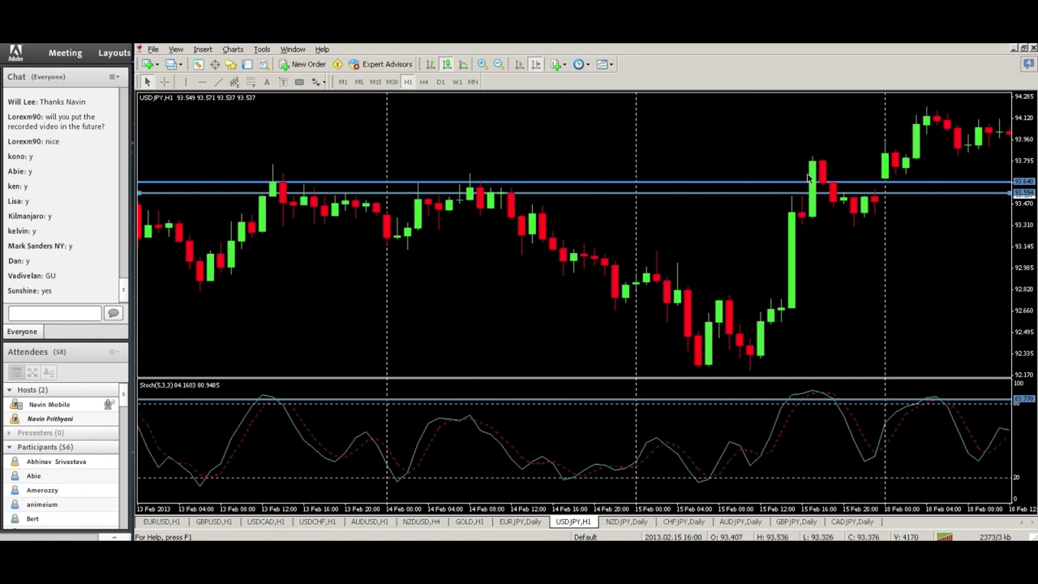
pyautogui.moveTo(557, 158); pyautogui.dragTo(691, 154)
pyautogui.scroll(4, 545, 168)
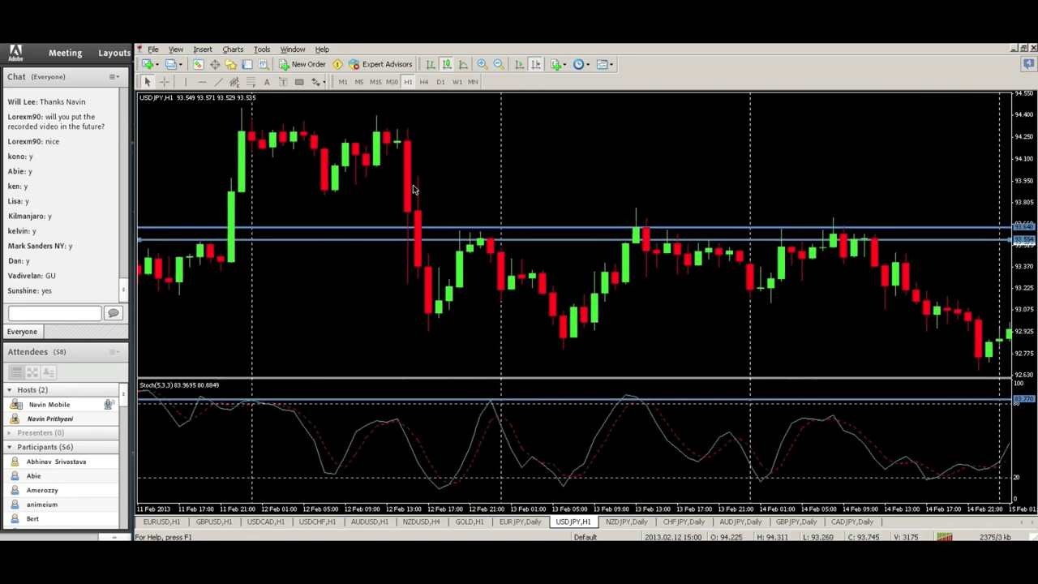
pyautogui.scroll(5, 442, 178)
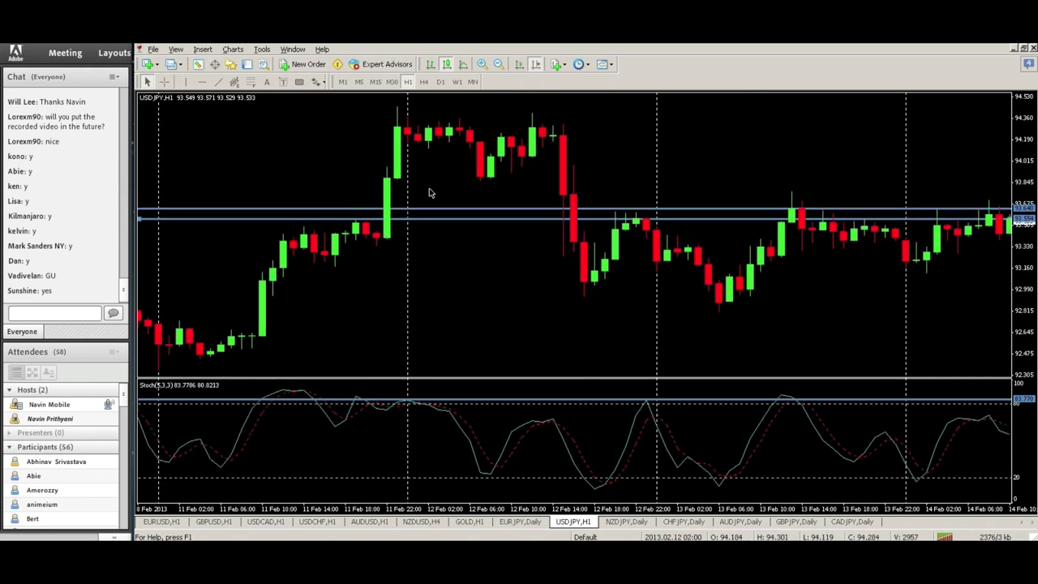
pyautogui.moveTo(305, 170); pyautogui.dragTo(570, 162)
pyautogui.moveTo(352, 162); pyautogui.dragTo(600, 162)
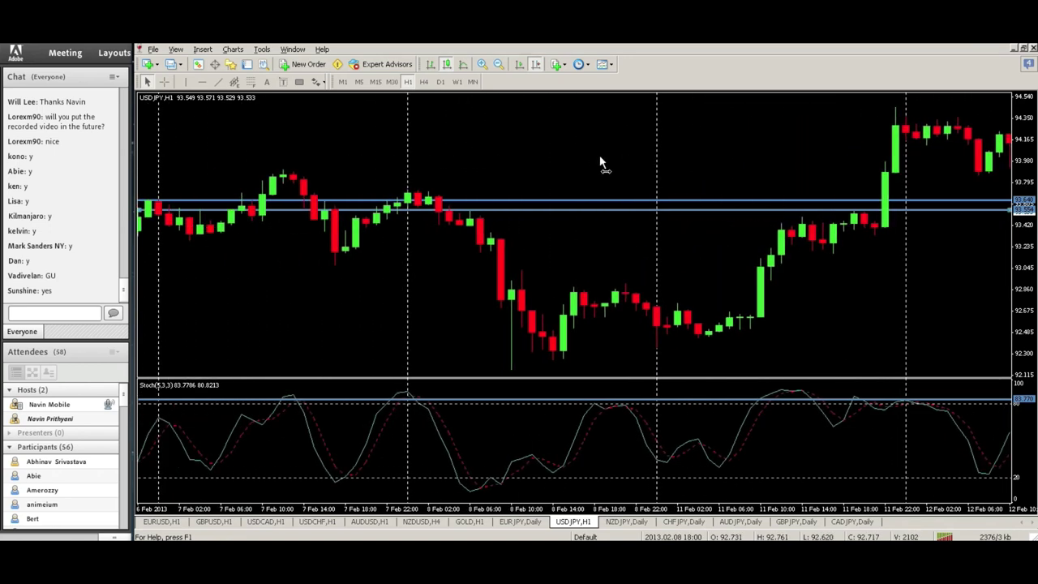
pyautogui.moveTo(363, 165); pyautogui.dragTo(540, 157)
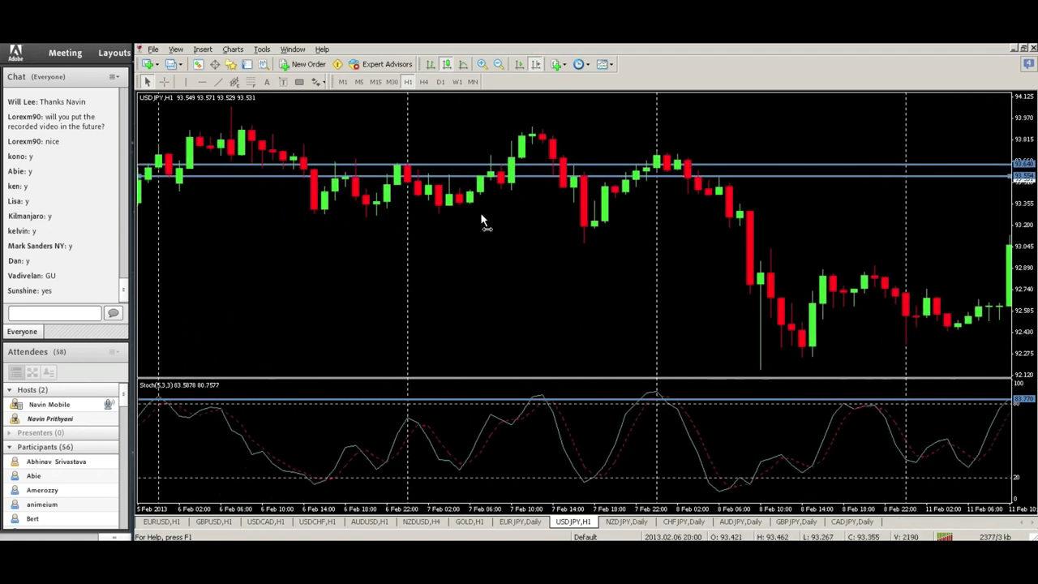
pyautogui.moveTo(480, 211); pyautogui.dragTo(682, 176)
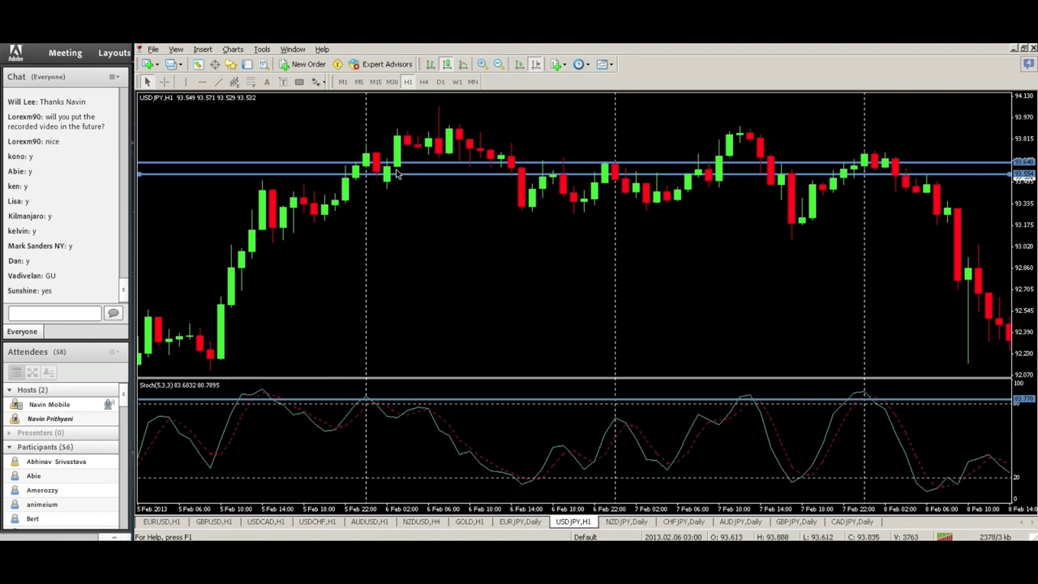
pyautogui.moveTo(332, 149); pyautogui.dragTo(675, 119)
pyautogui.moveTo(375, 135); pyautogui.dragTo(558, 134)
pyautogui.moveTo(407, 201); pyautogui.dragTo(725, 204)
pyautogui.moveTo(454, 206); pyautogui.dragTo(759, 205)
pyautogui.moveTo(373, 209); pyautogui.dragTo(646, 216)
pyautogui.moveTo(202, 215); pyautogui.dragTo(446, 213)
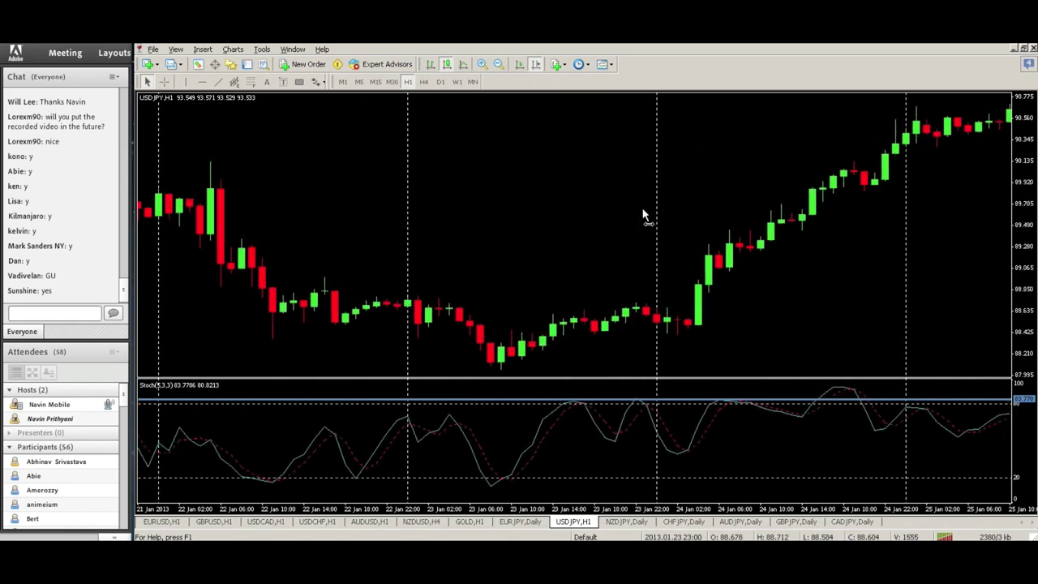
# Jump USDJPY to its latest bars, then bring up the EURUSD H1 chart with its 1.3375–1.3362 demand zone
pyautogui.click(535, 66)
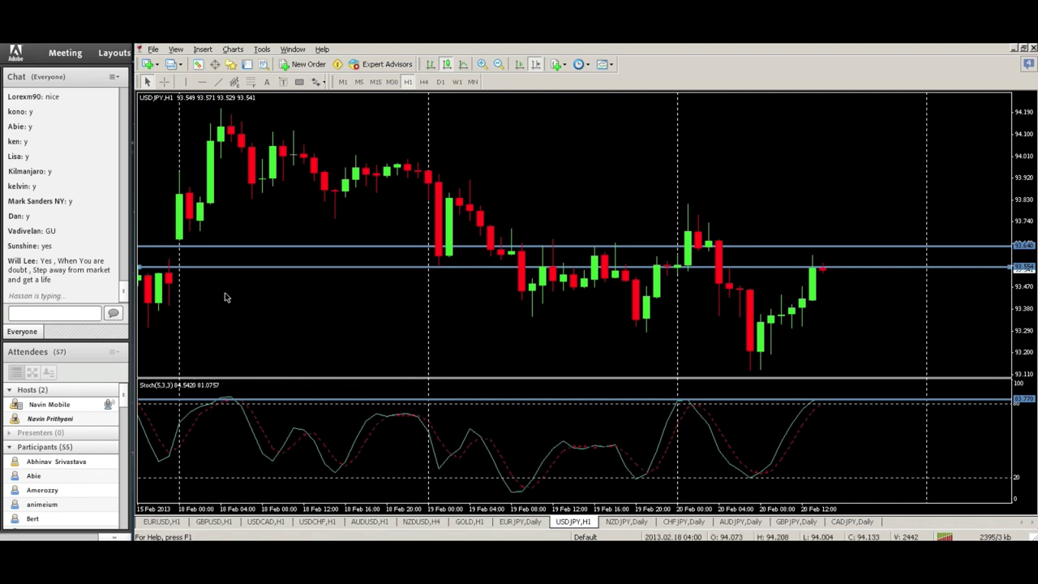
pyautogui.click(182, 523)
pyautogui.moveTo(615, 291)
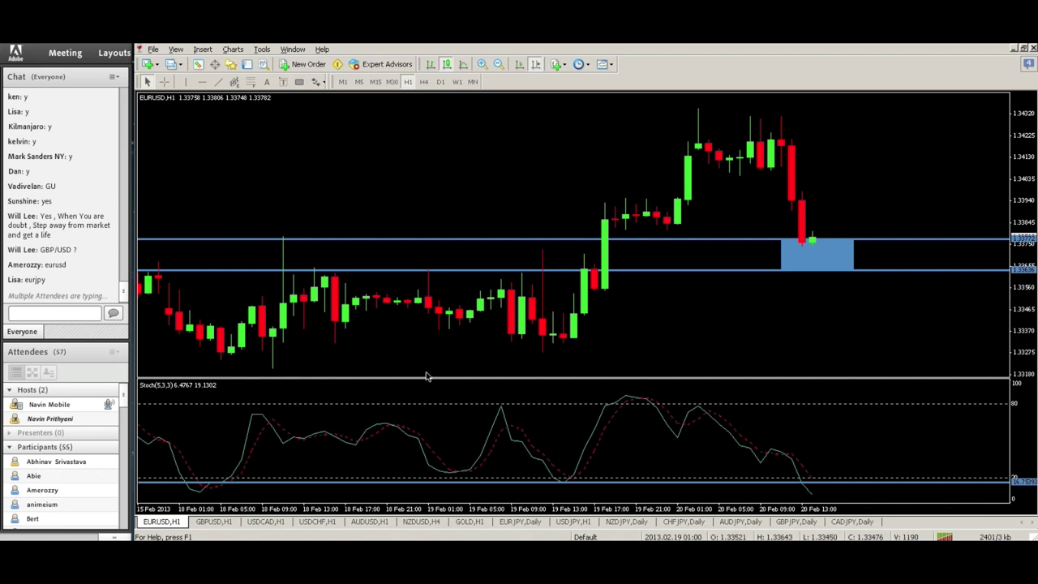
# Put the EURJPY chart on H1 and apply the Clean_mp, then Clean_black templates
pyautogui.click(528, 522)
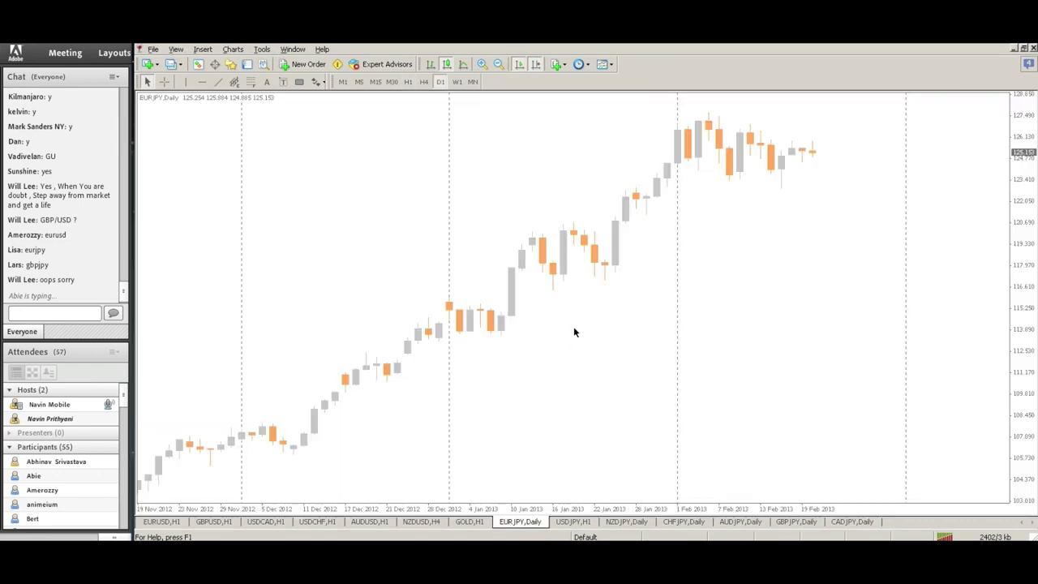
pyautogui.click(408, 82)
pyautogui.rightClick(533, 170)
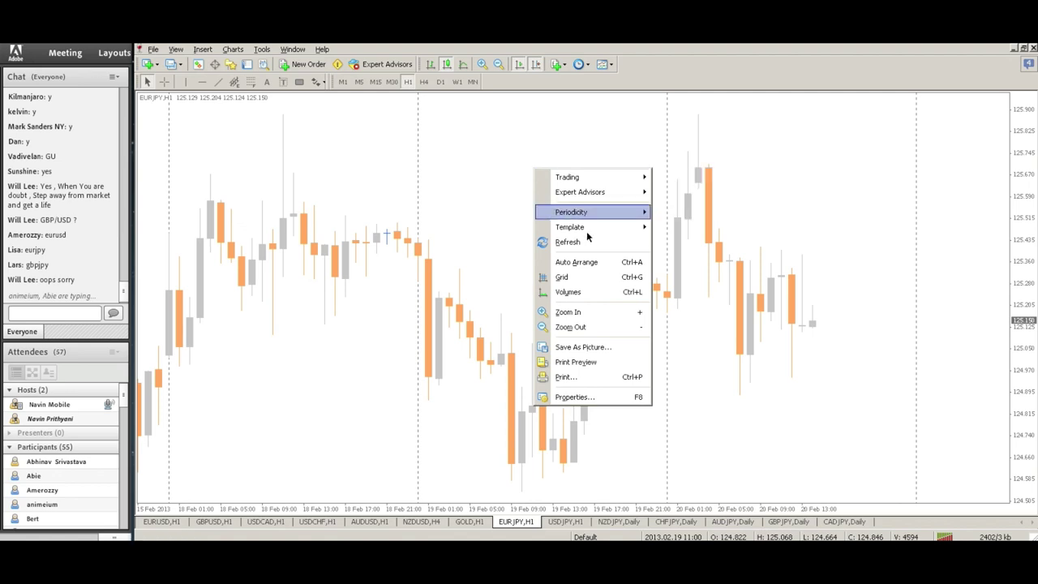
pyautogui.moveTo(588, 227)
pyautogui.click(690, 307)
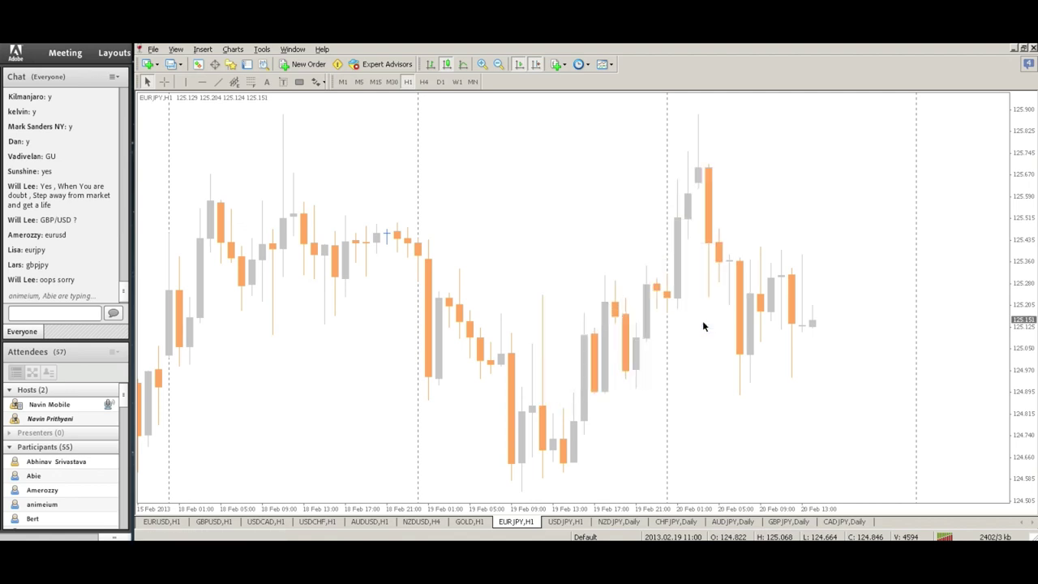
pyautogui.rightClick(589, 214)
pyautogui.moveTo(649, 285)
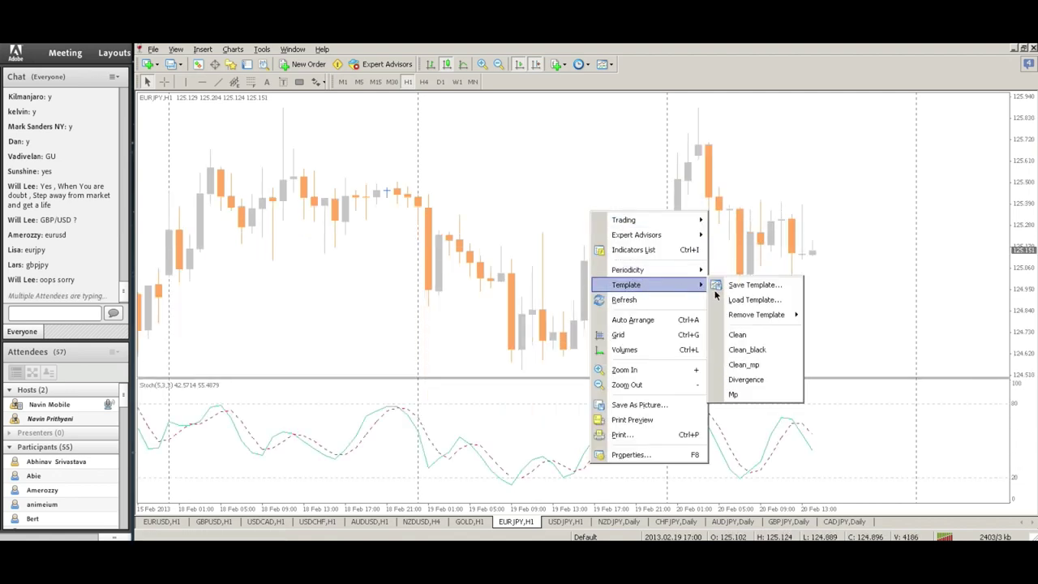
pyautogui.click(741, 349)
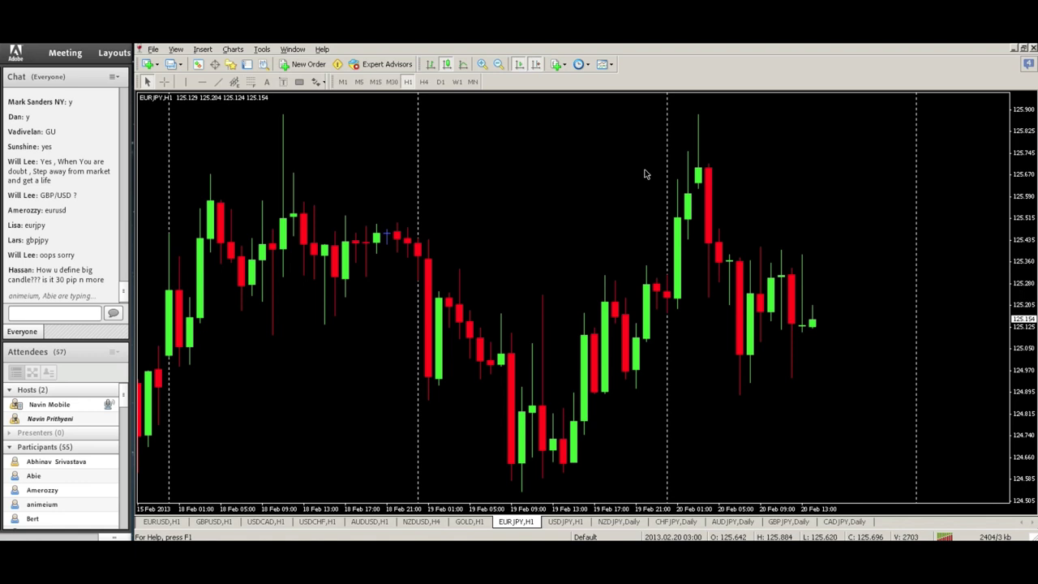
# Add a Stochastic Oscillator (5,3,3) pane beneath the EURJPY price chart
pyautogui.click(207, 50)
pyautogui.moveTo(215, 68)
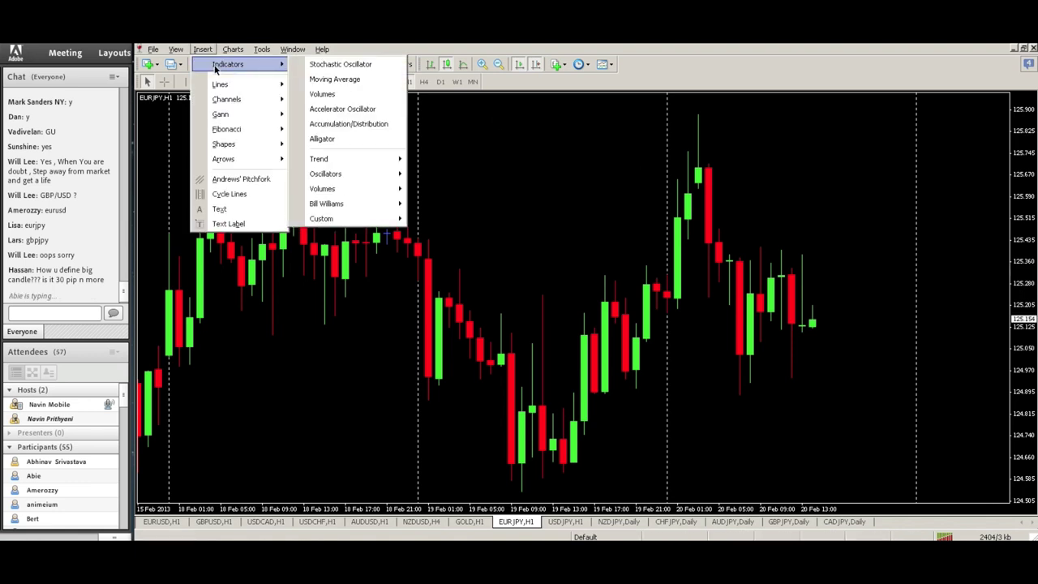
pyautogui.click(363, 64)
pyautogui.click(595, 354)
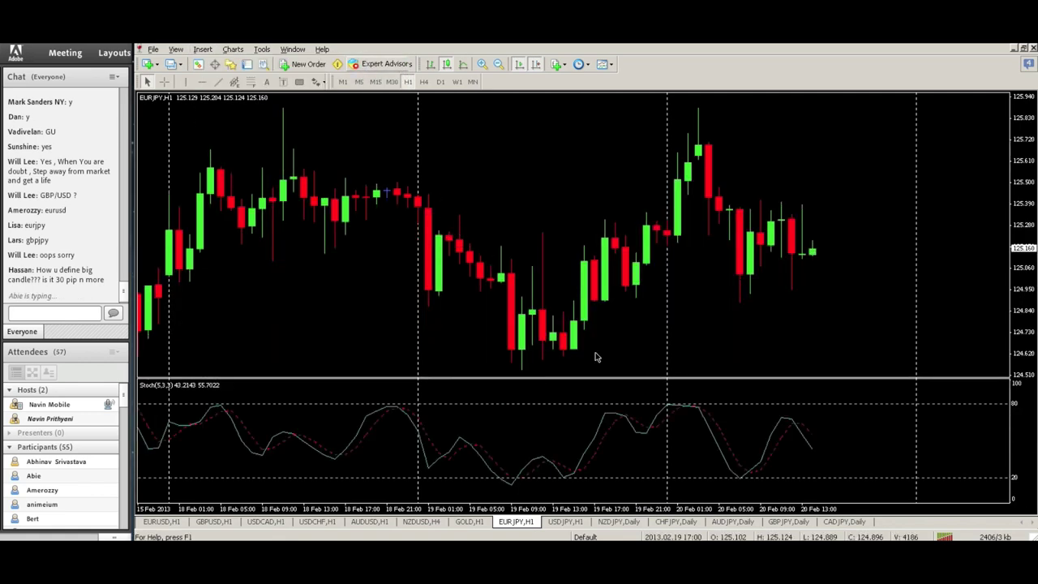
# Place a red up-arrow below the EURJPY swing low near 15 Feb 10:00
pyautogui.scroll(-5, 545, 196)
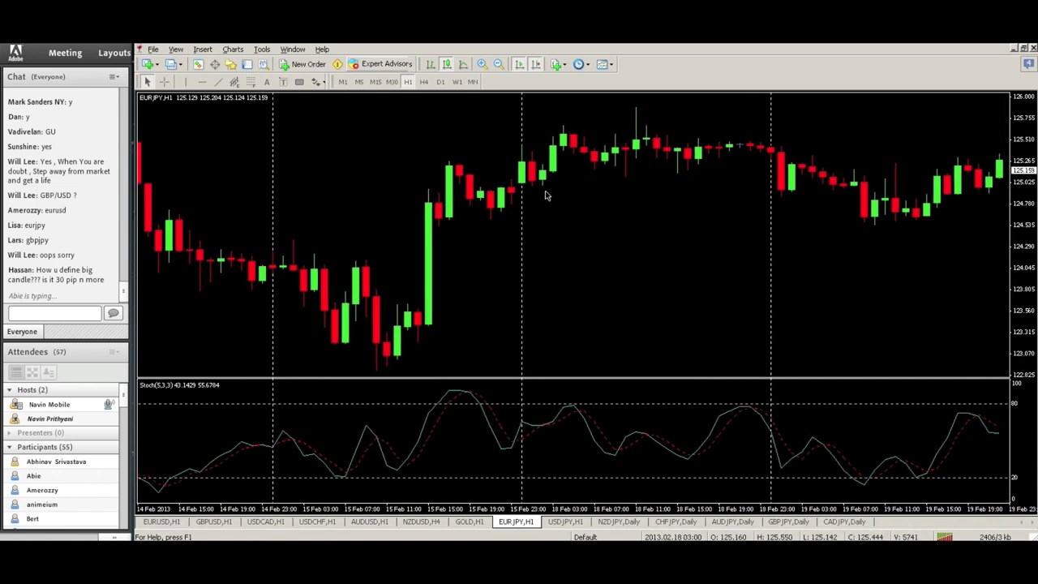
pyautogui.click(317, 82)
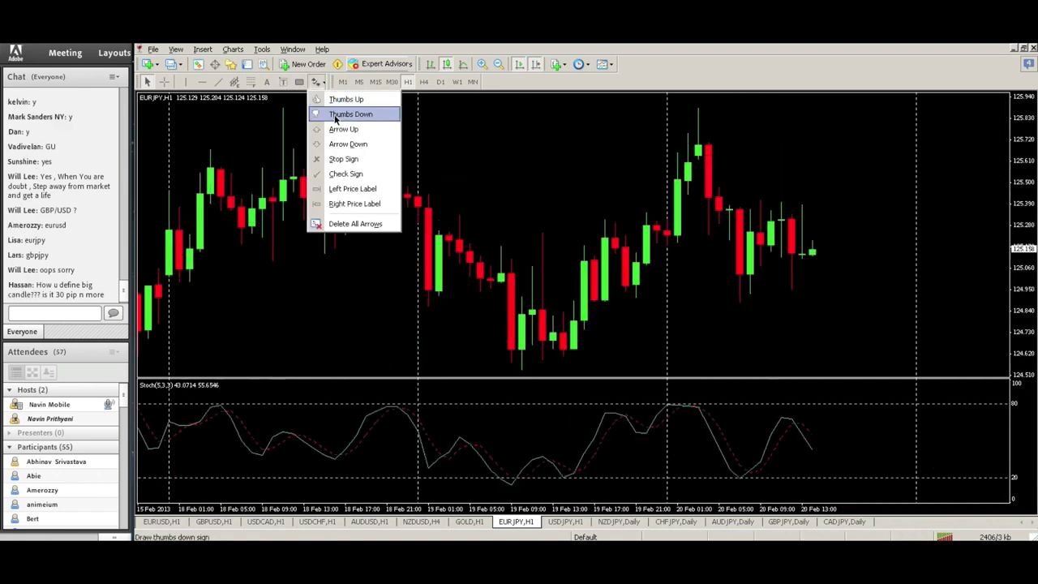
pyautogui.click(335, 114)
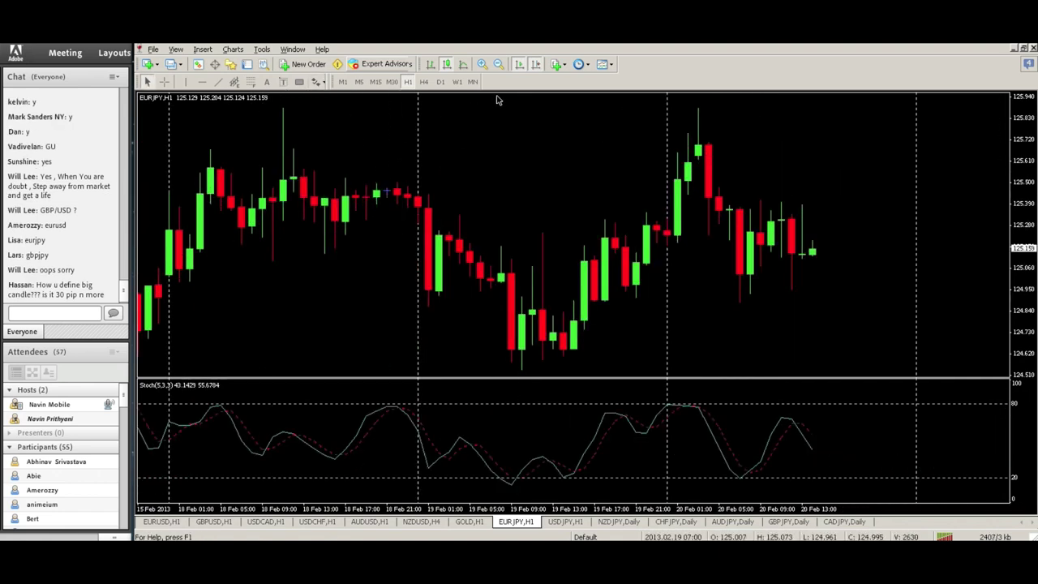
pyautogui.scroll(-8, 568, 146)
pyautogui.scroll(-4, 431, 154)
pyautogui.click(319, 81)
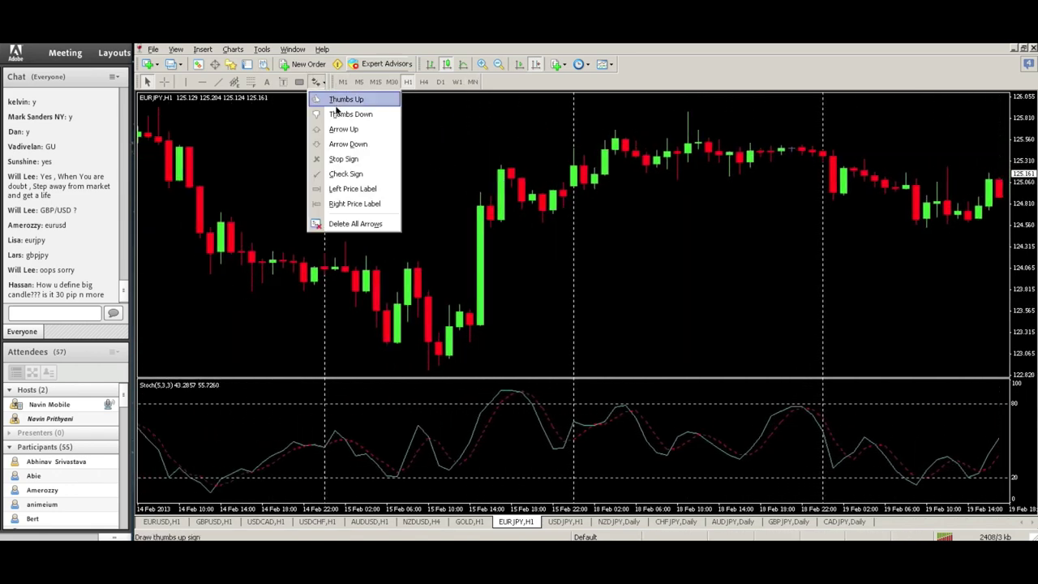
pyautogui.click(338, 129)
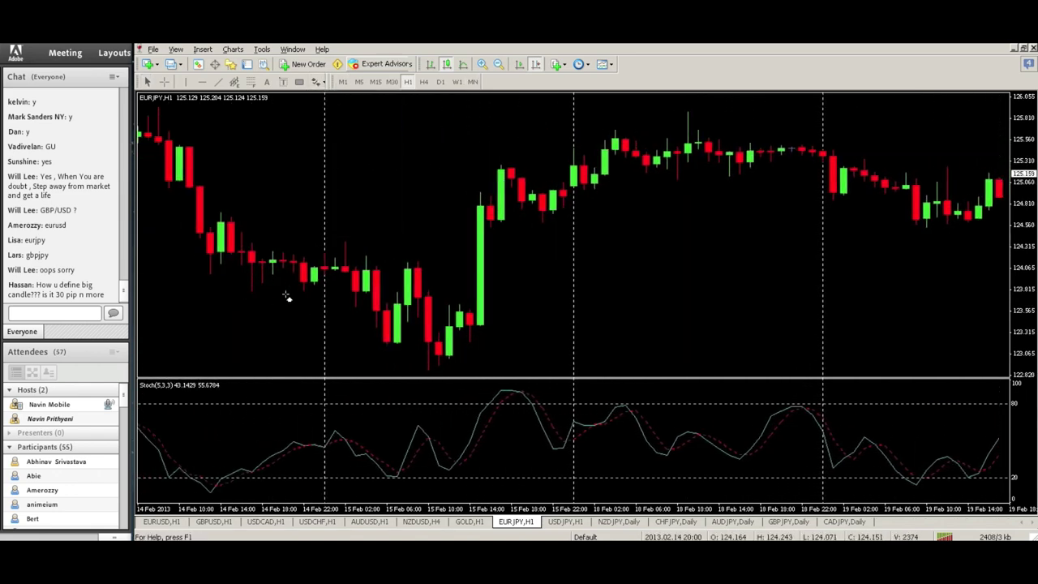
pyautogui.click(471, 352)
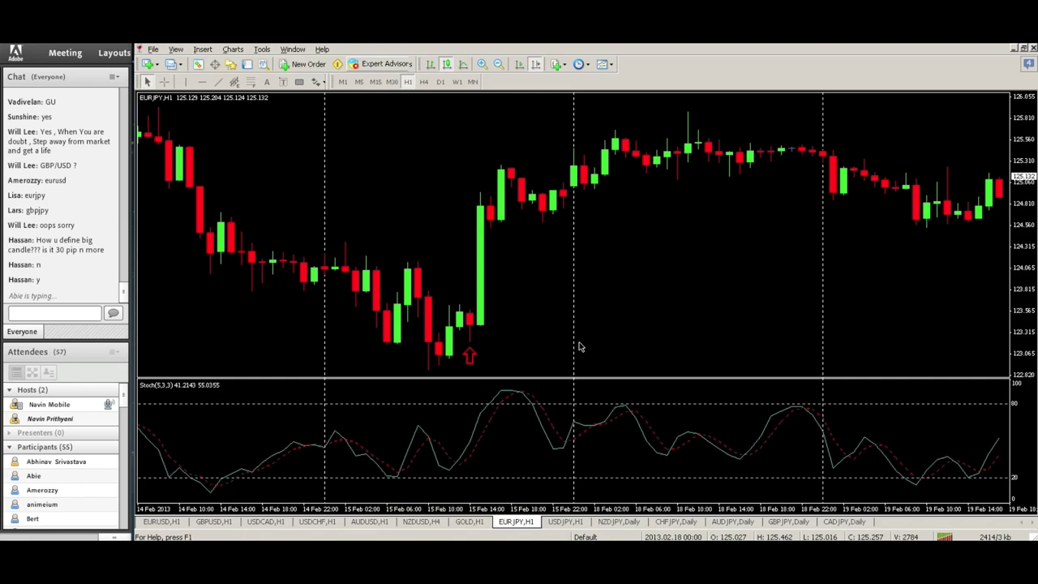
# Box the pullback candles in a blue rectangle and add a second red up-arrow, nudging it into place
pyautogui.click(300, 81)
pyautogui.moveTo(595, 156); pyautogui.dragTo(532, 227)
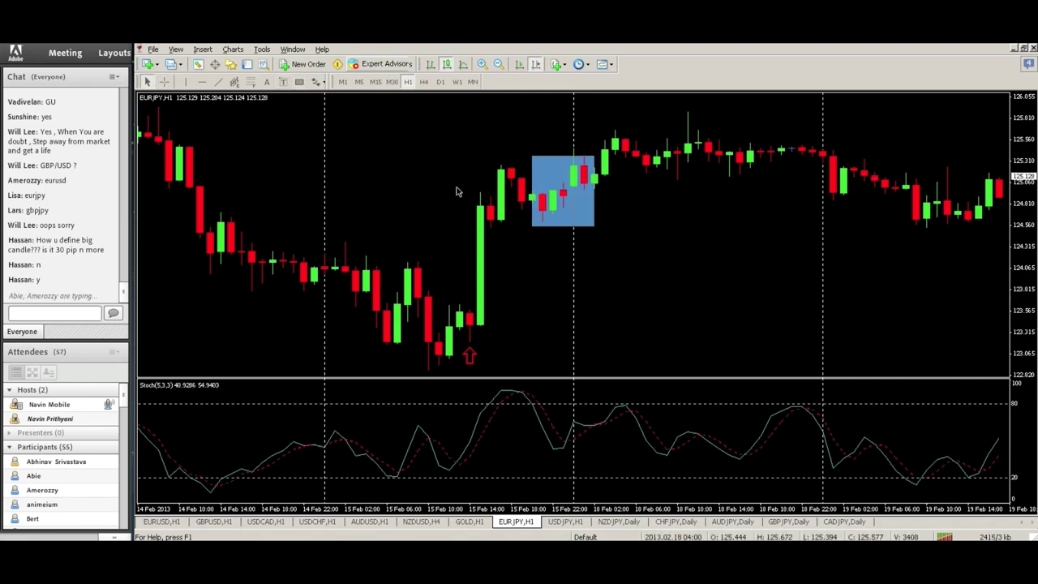
pyautogui.click(320, 82)
pyautogui.click(345, 128)
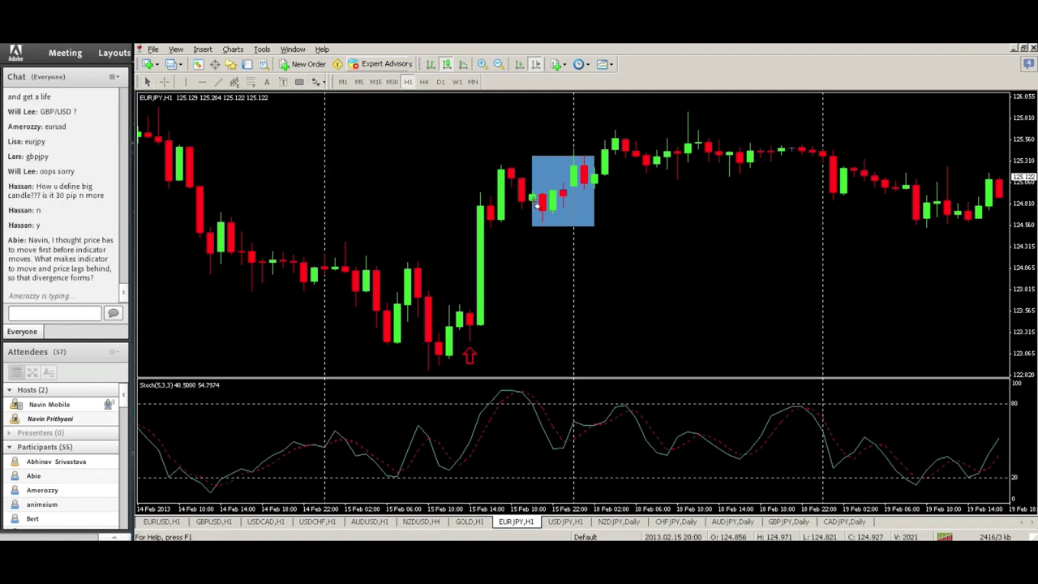
pyautogui.click(500, 233)
pyautogui.moveTo(473, 352); pyautogui.dragTo(481, 332)
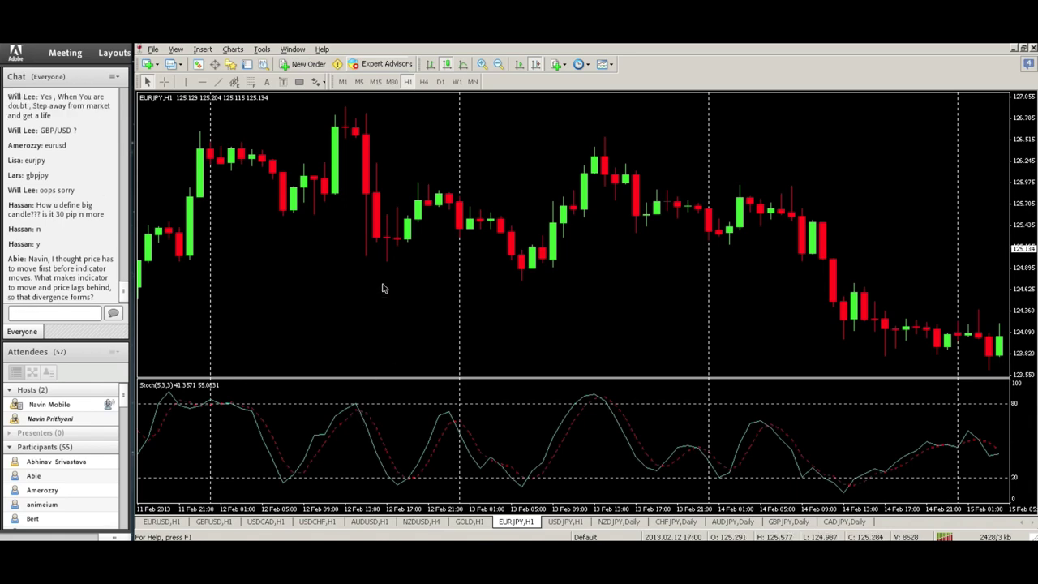
# Return the EURJPY H1 chart to its latest 15–20 Feb bars with Chart Shift
pyautogui.moveTo(338, 276); pyautogui.dragTo(507, 276)
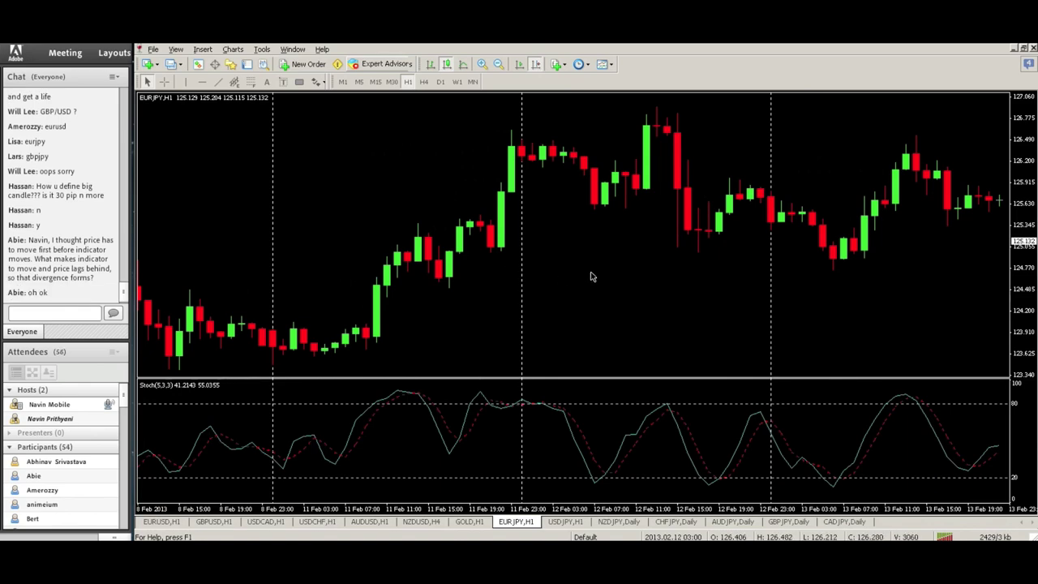
pyautogui.scroll(-5, 482, 268)
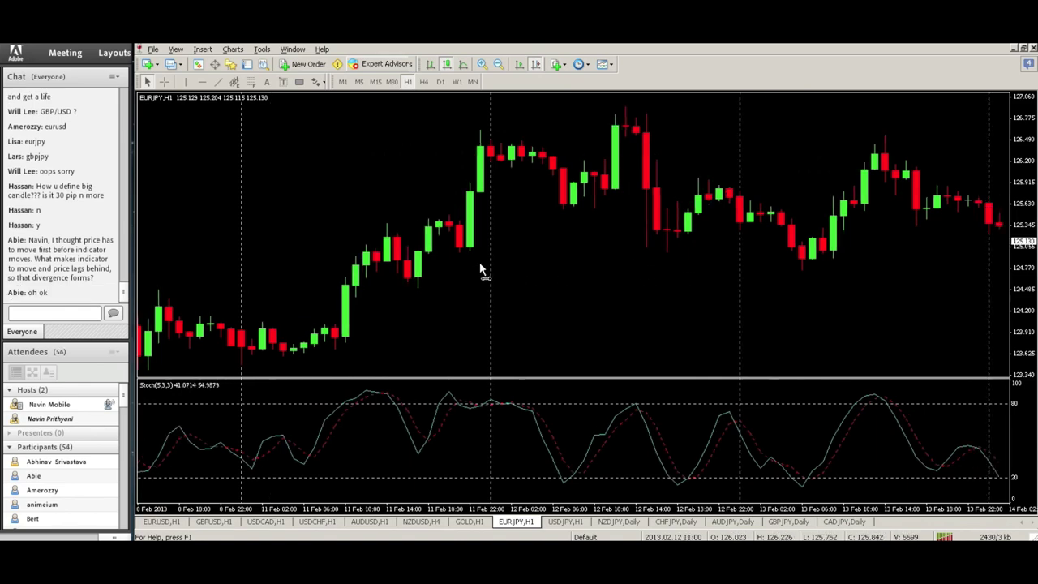
pyautogui.click(536, 64)
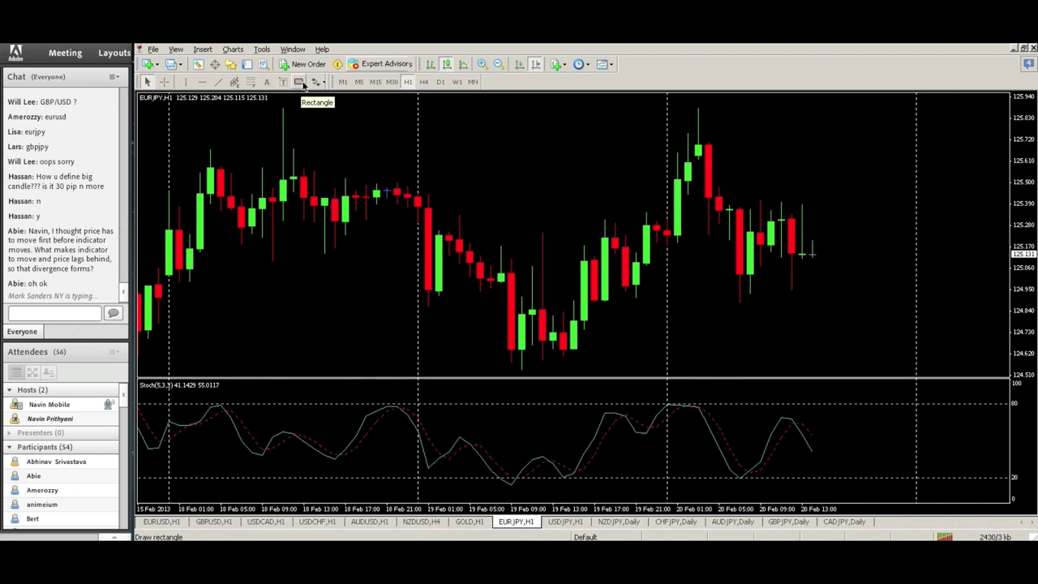
# Draw a rectangle around a Stochastic peak, then delete it so the pane stays clean
pyautogui.click(301, 83)
pyautogui.moveTo(407, 394); pyautogui.dragTo(377, 420)
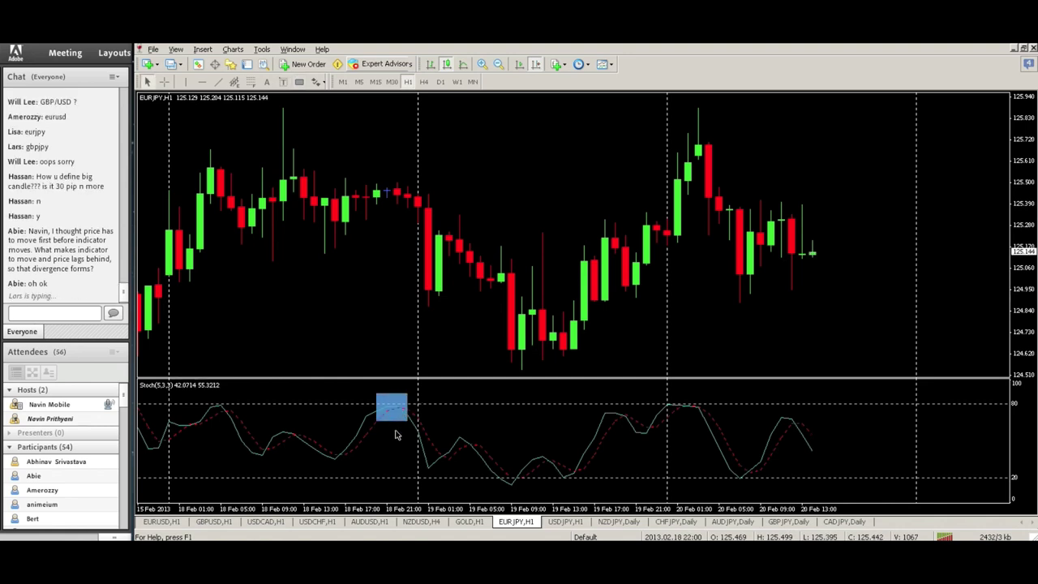
pyautogui.press('BackSpace')
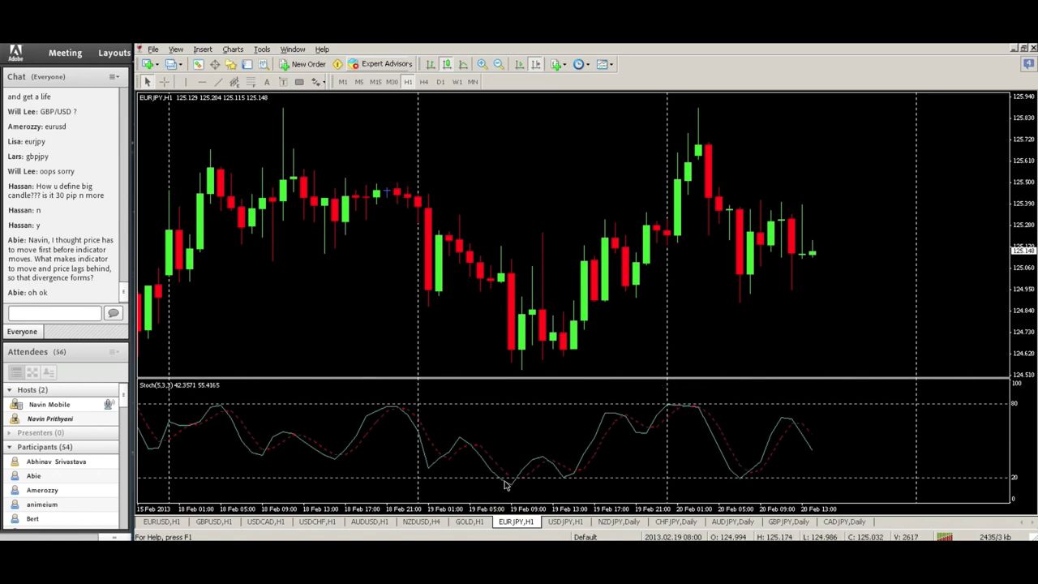
pyautogui.moveTo(505, 485)
pyautogui.moveTo(384, 361)
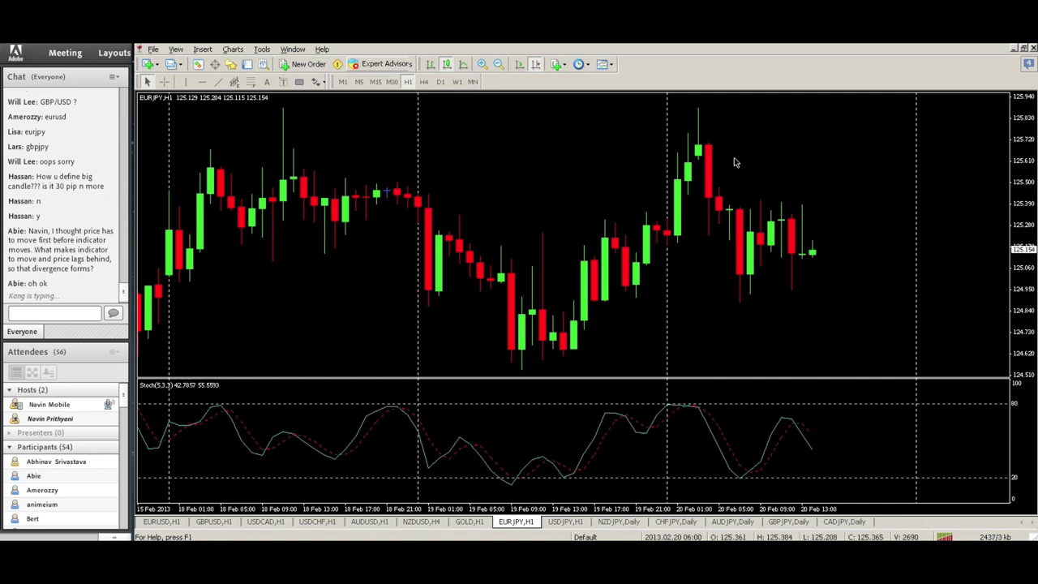
pyautogui.click(235, 83)
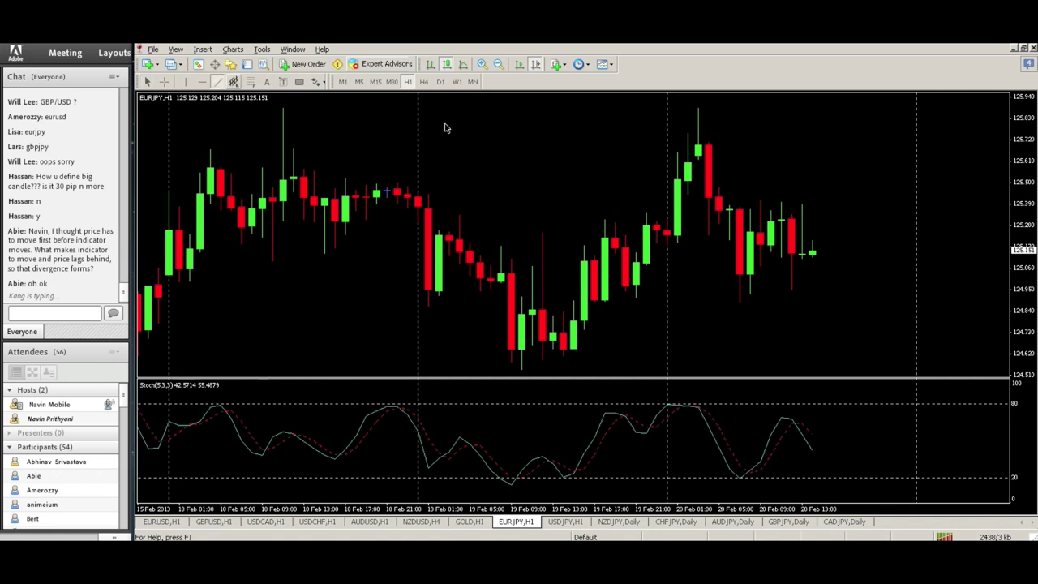
pyautogui.moveTo(697, 108); pyautogui.dragTo(801, 204)
pyautogui.click(218, 81)
pyautogui.moveTo(685, 402); pyautogui.dragTo(790, 419)
pyautogui.moveTo(823, 463)
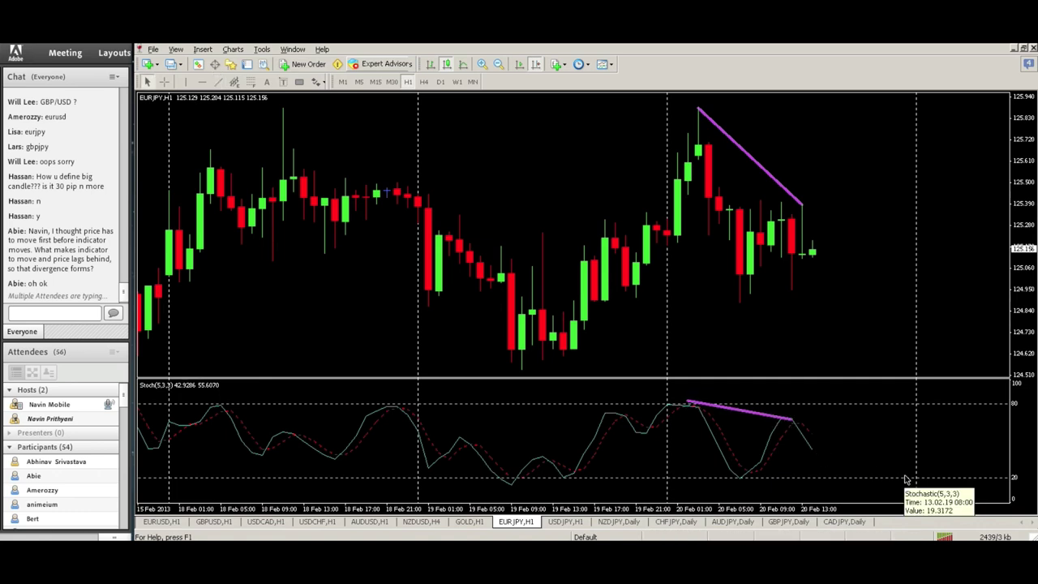
pyautogui.press('BackSpace')
pyautogui.press('BackSpace')
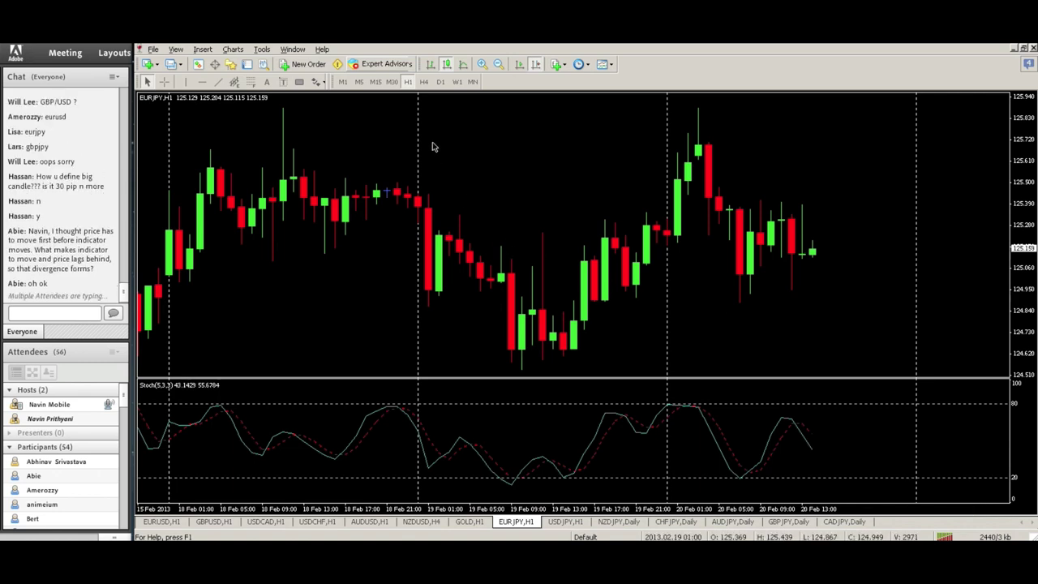
# On EURJPY H4, draw a flat trendline across price highs near 125.92 and a falling one across Stochastic peaks
pyautogui.click(423, 82)
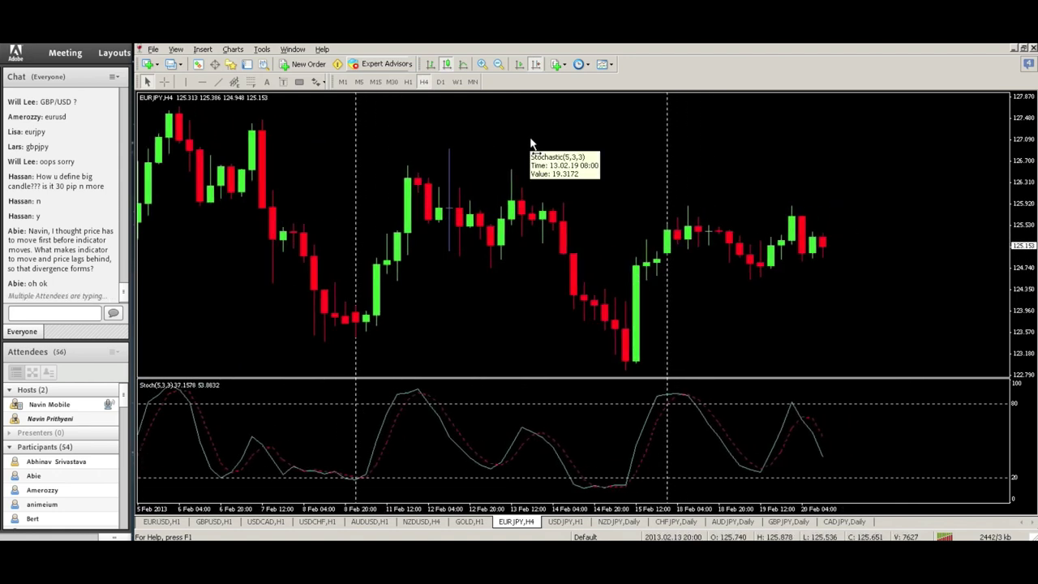
pyautogui.click(217, 82)
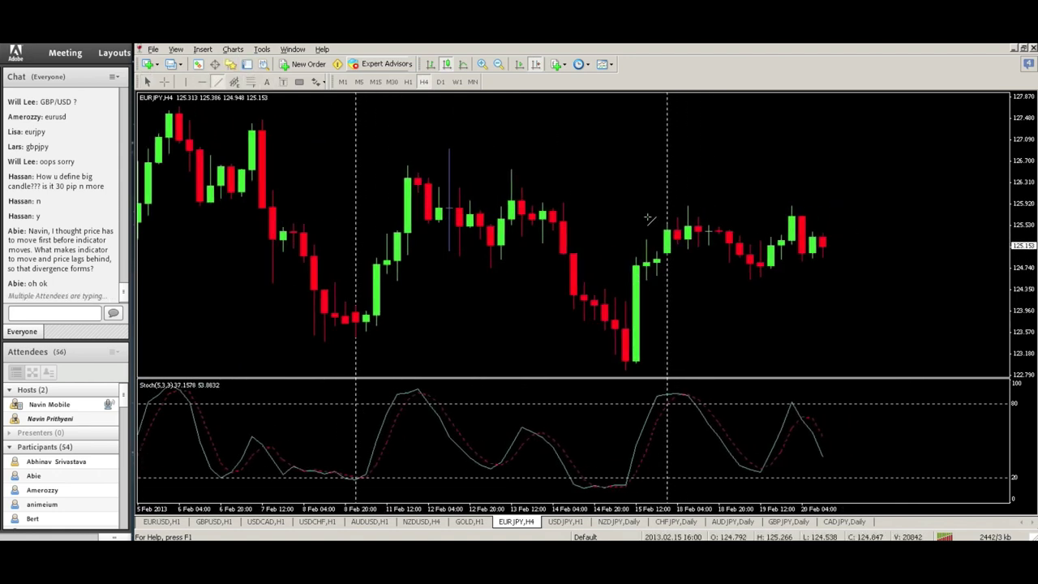
pyautogui.moveTo(688, 208); pyautogui.dragTo(792, 207)
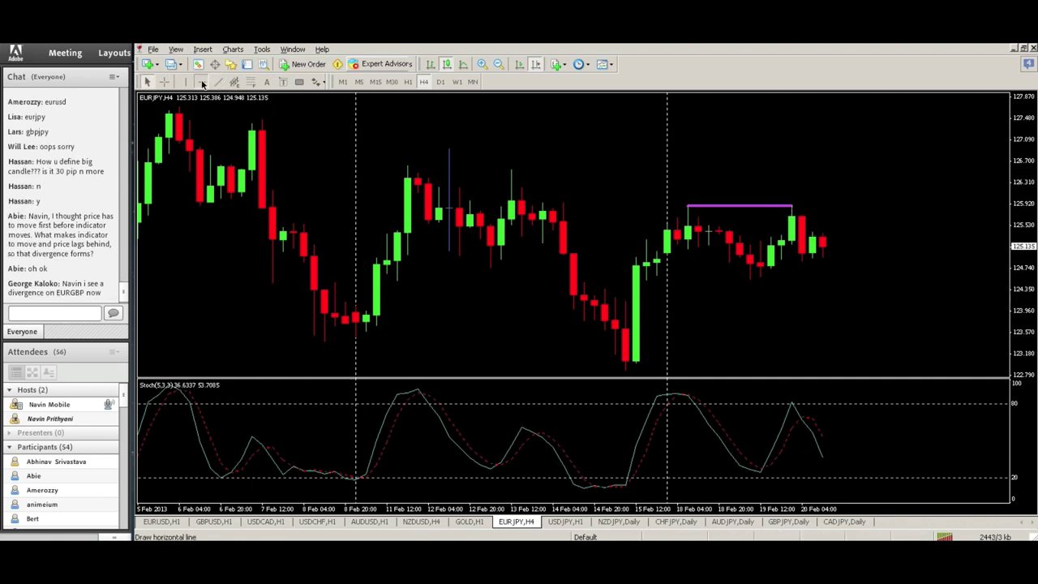
pyautogui.moveTo(705, 394); pyautogui.dragTo(792, 402)
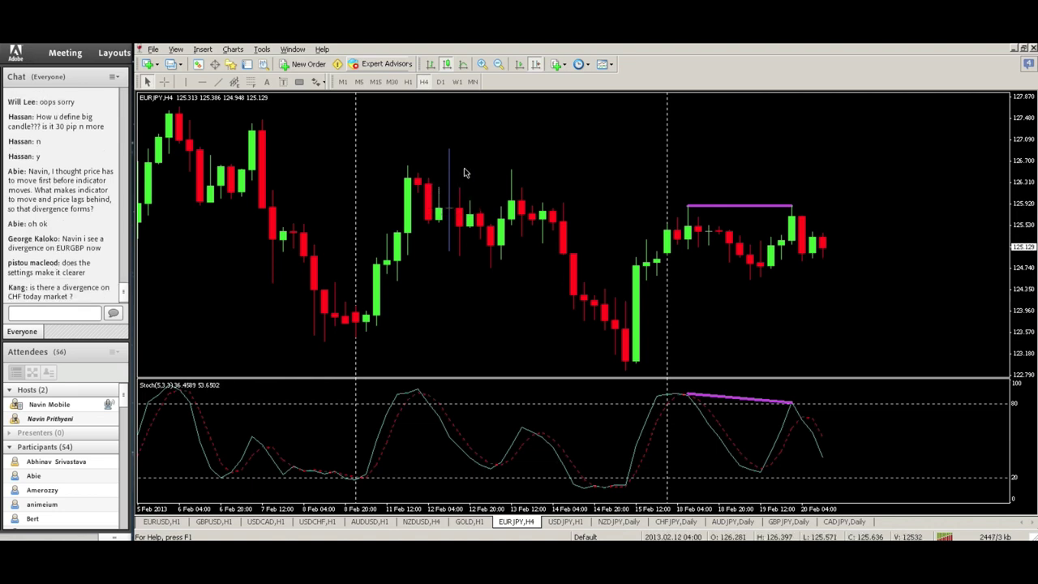
# Open a new EURGBP chart window from Market Watch and apply the Clean_black template
pyautogui.click(198, 64)
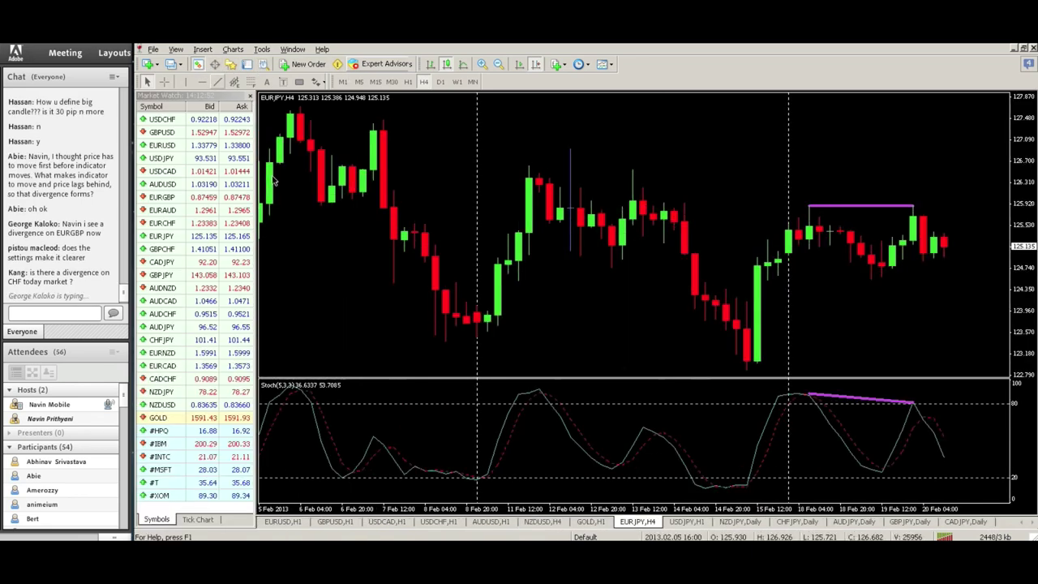
pyautogui.rightClick(169, 200)
pyautogui.click(211, 224)
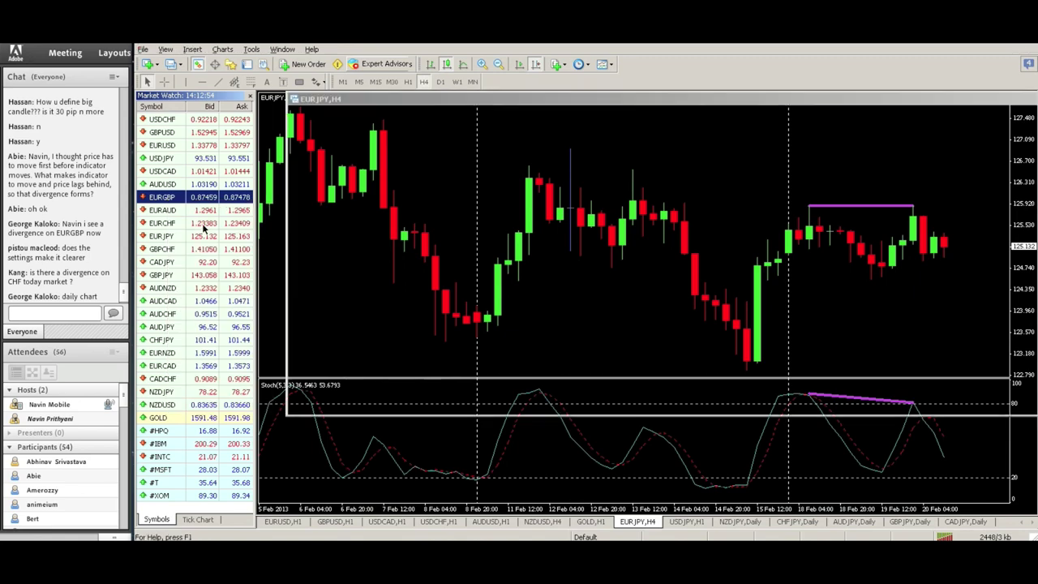
pyautogui.click(252, 97)
pyautogui.rightClick(403, 169)
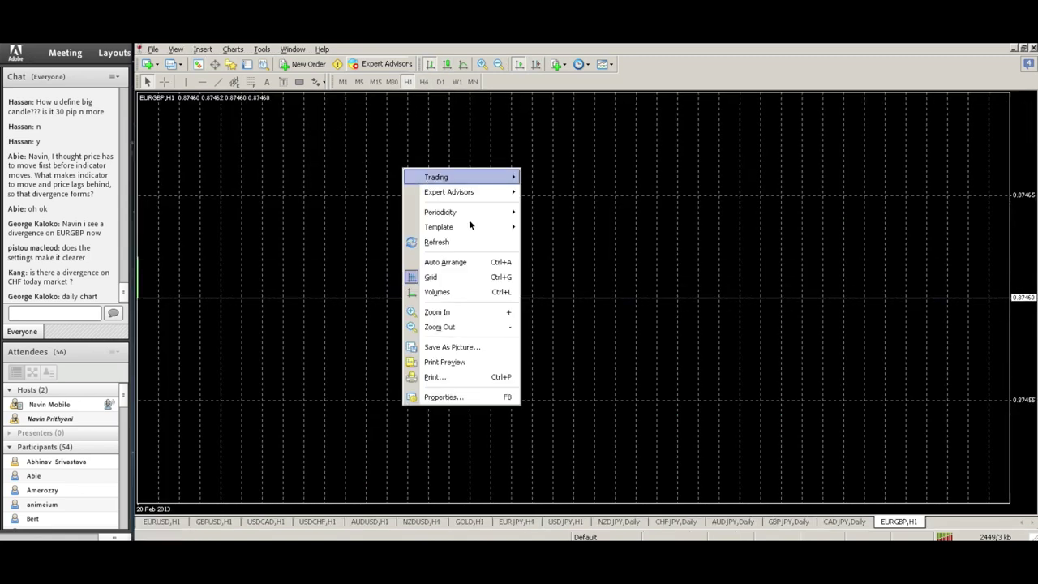
pyautogui.moveTo(471, 226)
pyautogui.click(556, 292)
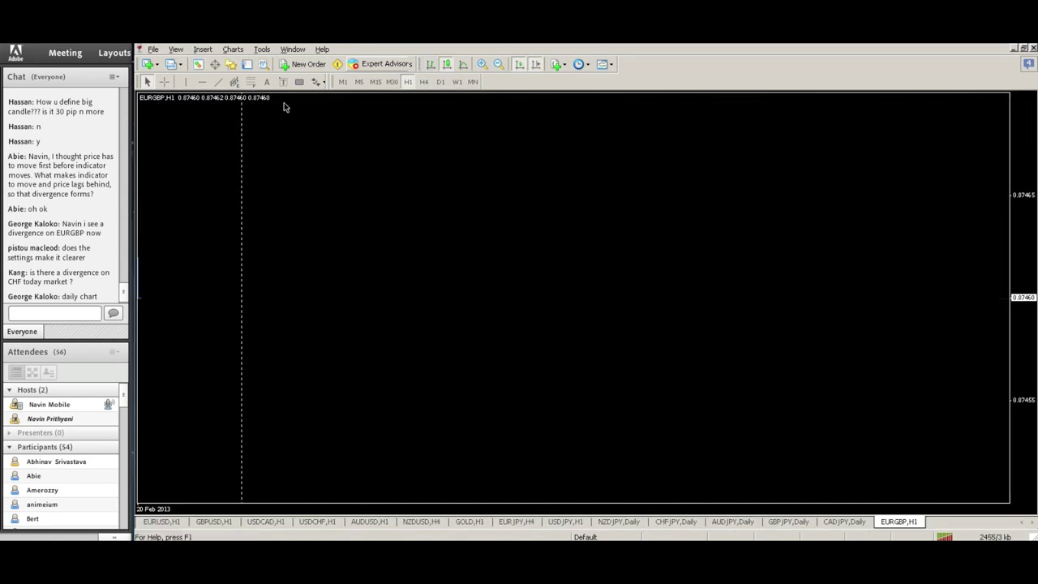
# Add a Stochastic Oscillator (5,3,3) pane beneath the EURGBP chart
pyautogui.click(202, 51)
pyautogui.moveTo(219, 63)
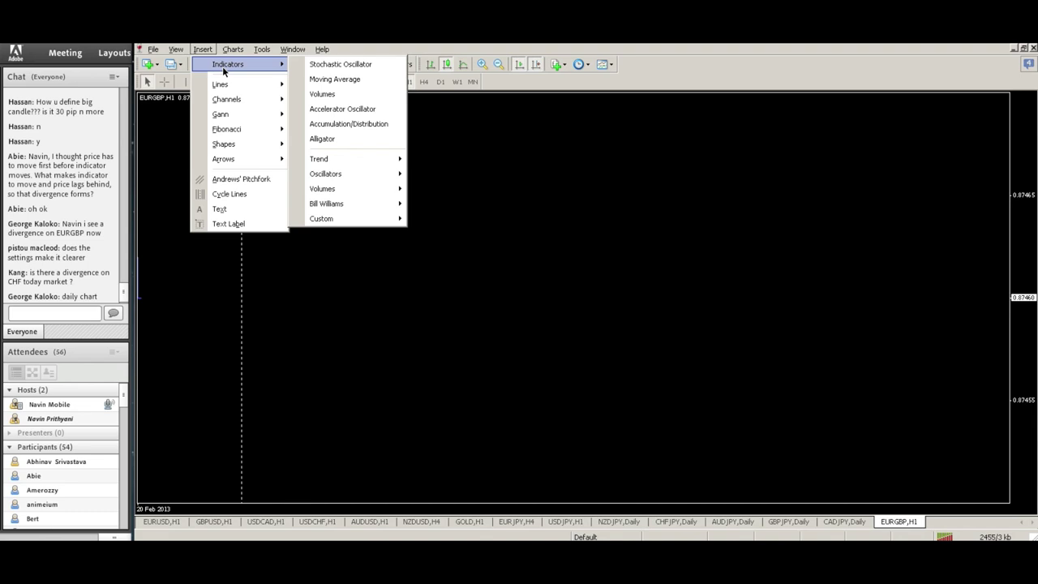
pyautogui.click(341, 64)
pyautogui.click(596, 351)
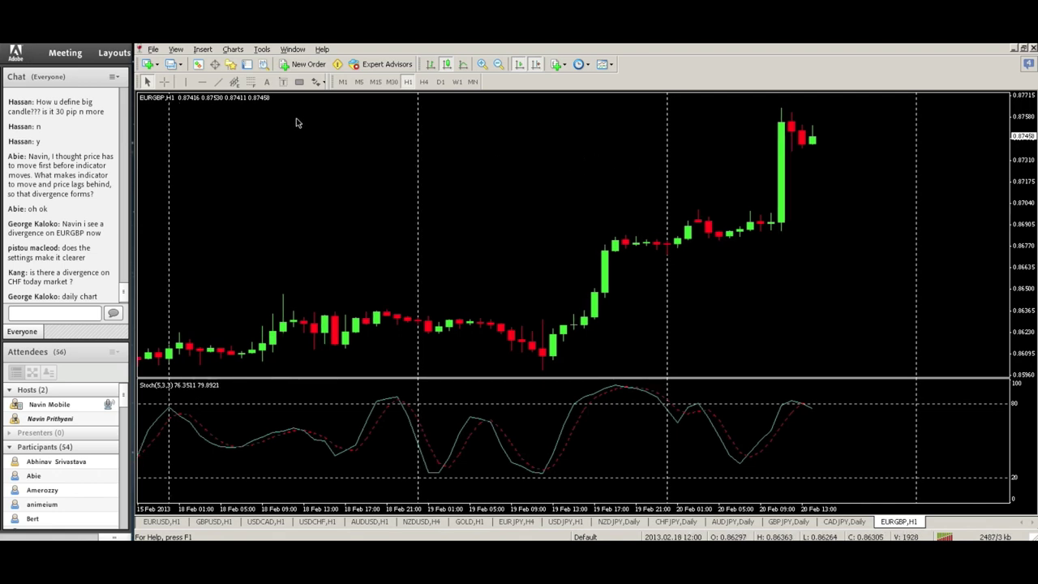
# Draw a rising trendline on price highs up to the spike and a falling one on Stochastic peaks
pyautogui.click(217, 81)
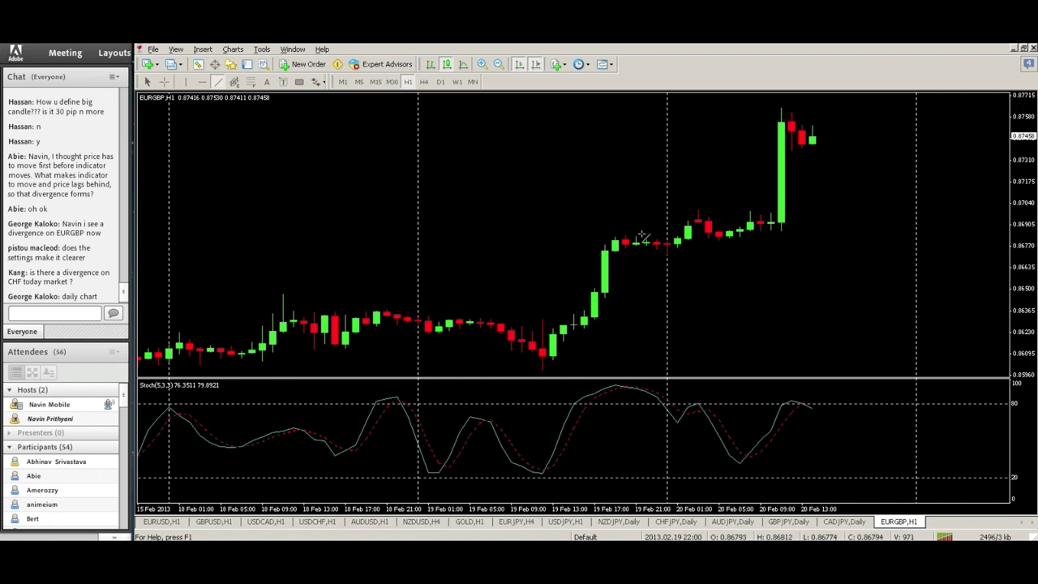
pyautogui.moveTo(615, 237); pyautogui.dragTo(779, 109)
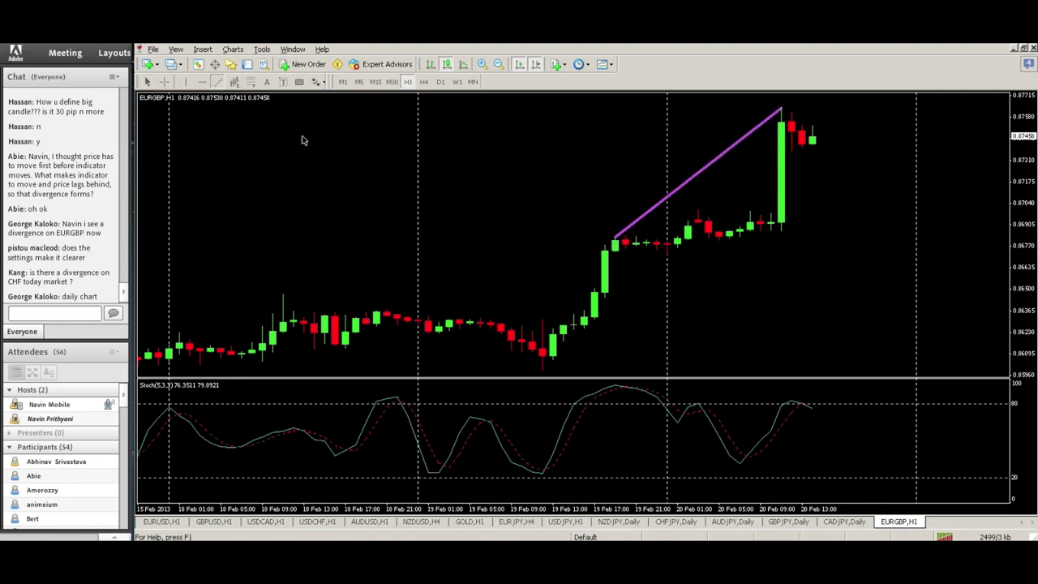
pyautogui.moveTo(615, 386); pyautogui.dragTo(790, 400)
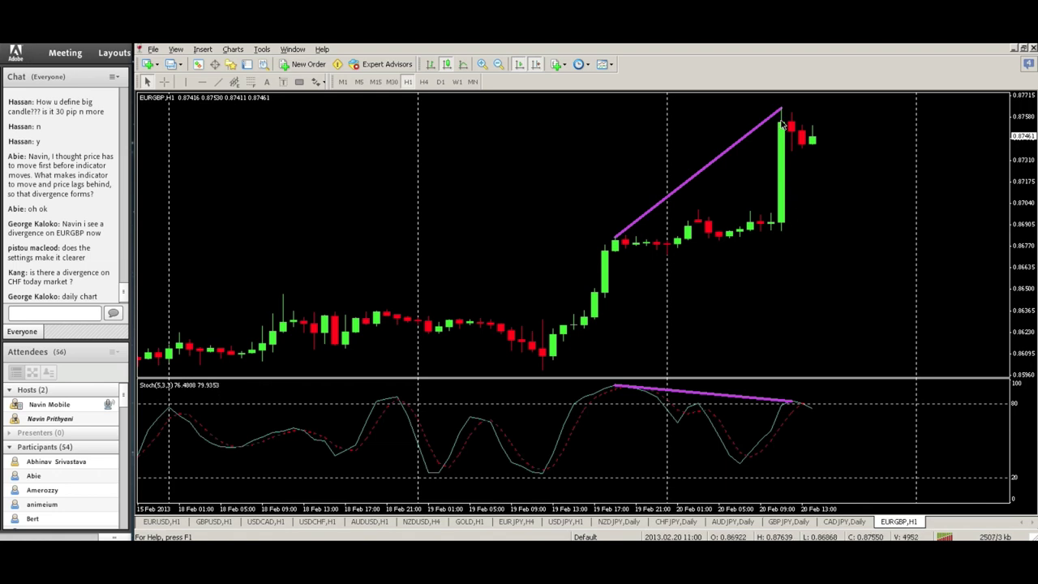
# Add a horizontal line at the spike high, near 0.8757
pyautogui.moveTo(780, 122)
pyautogui.click(202, 82)
pyautogui.click(767, 127)
pyautogui.moveTo(768, 127); pyautogui.dragTo(769, 121)
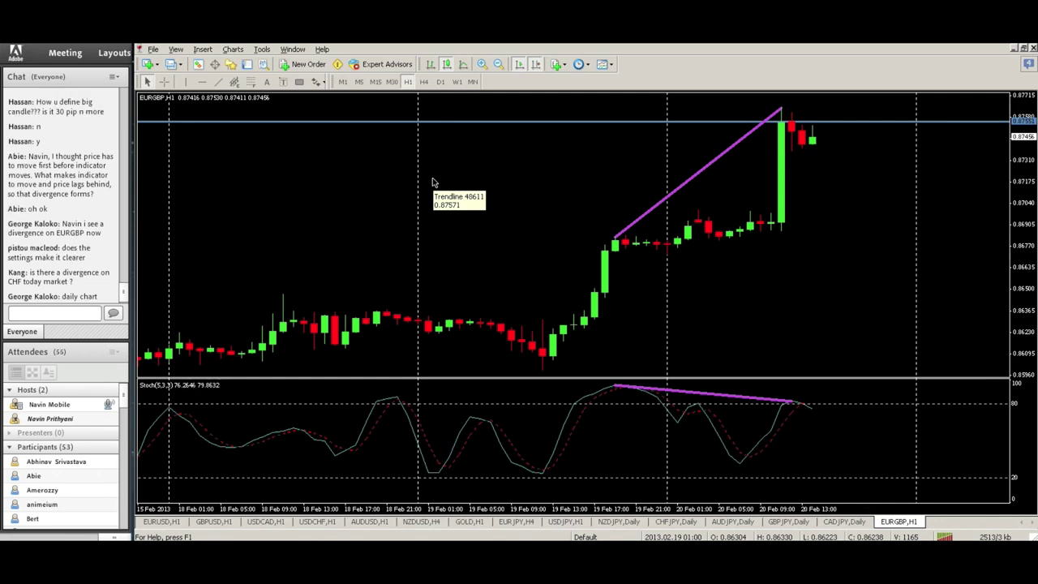
# Switch EURGBP to H4 and delete the divergence trendlines and horizontal line
pyautogui.click(423, 82)
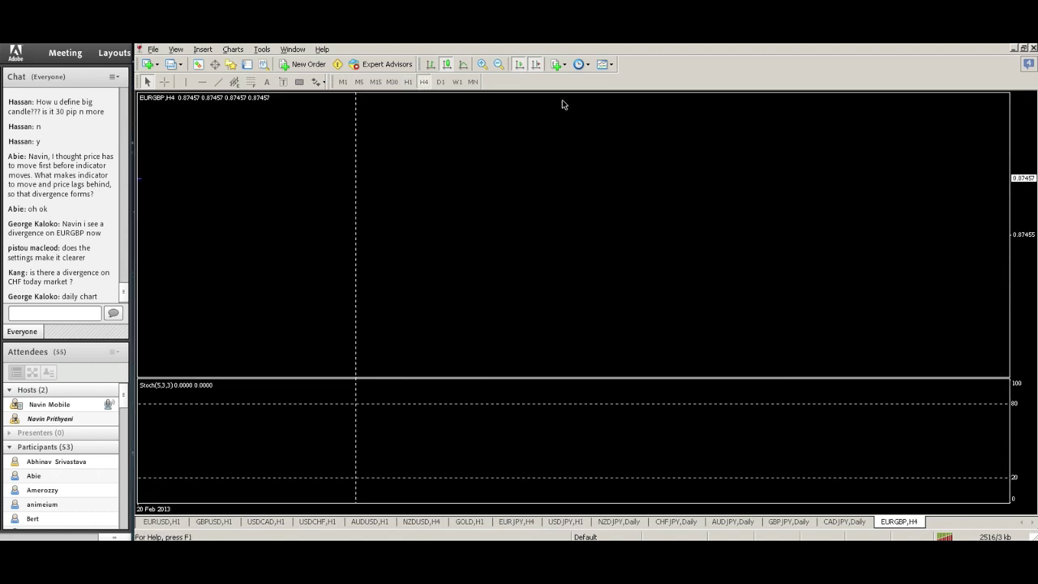
pyautogui.click(537, 64)
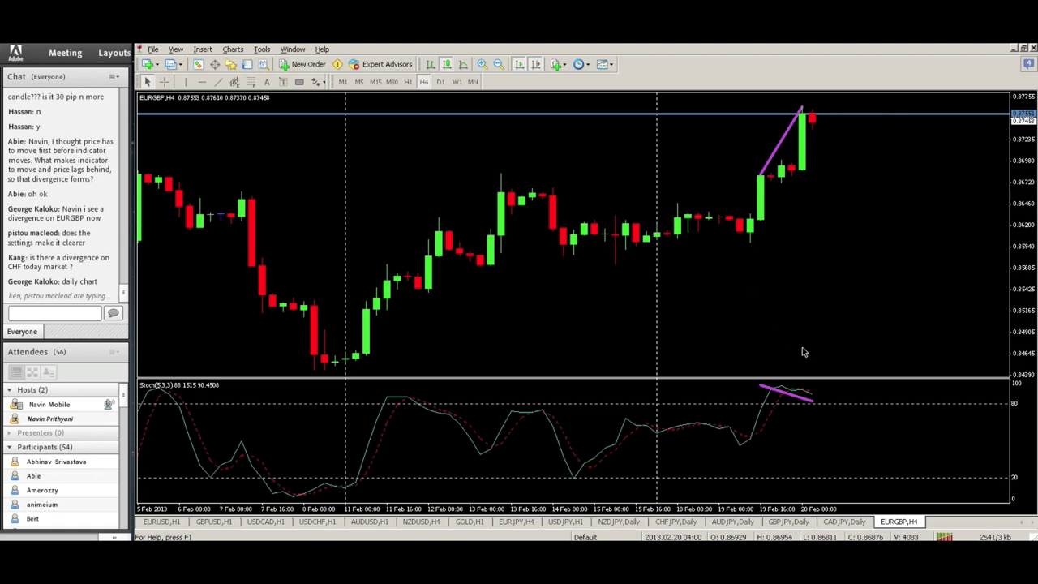
pyautogui.press('BackSpace')
pyautogui.press('BackSpace')
pyautogui.press('BackSpace')
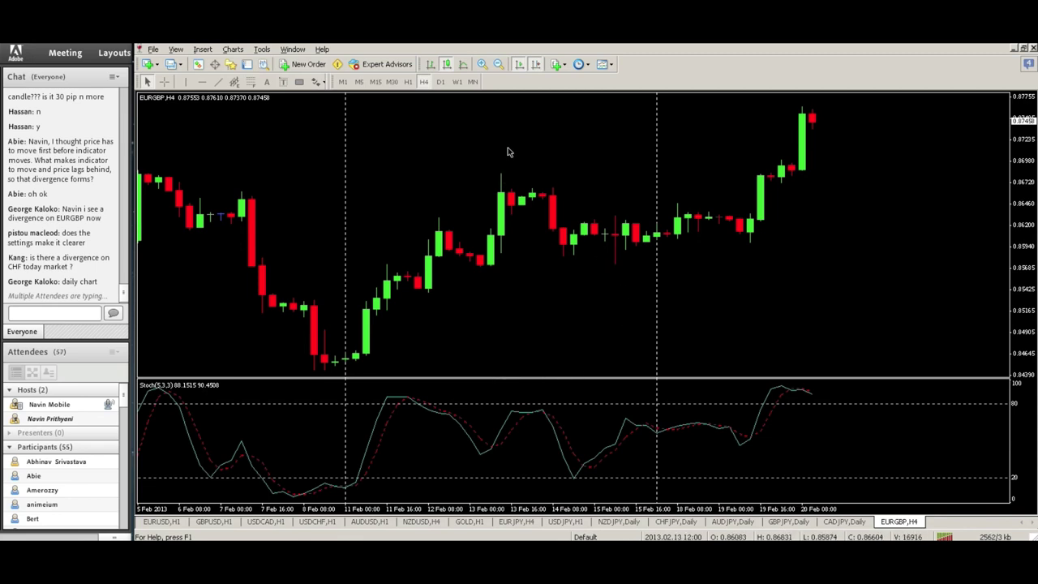
# Show EURGBP on D1, with price climbing from about 0.805 to near 0.874
pyautogui.click(441, 82)
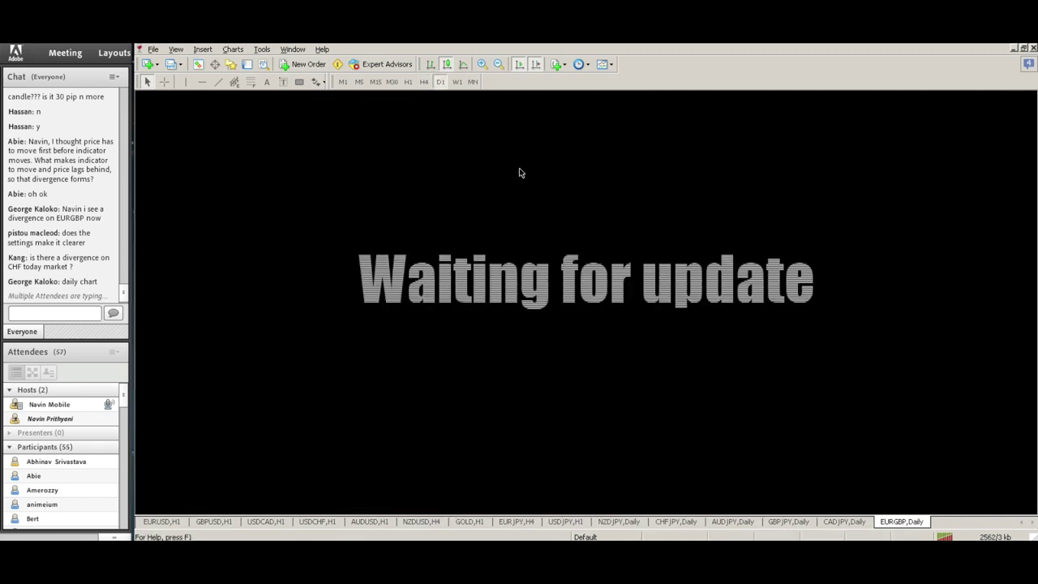
pyautogui.moveTo(568, 184)
pyautogui.moveTo(621, 190)
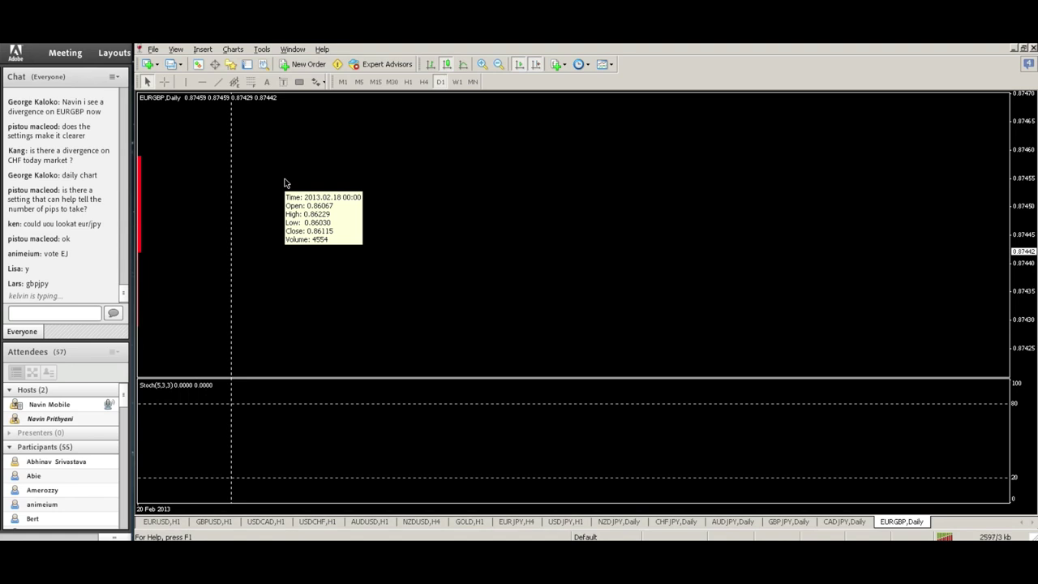
pyautogui.moveTo(278, 198)
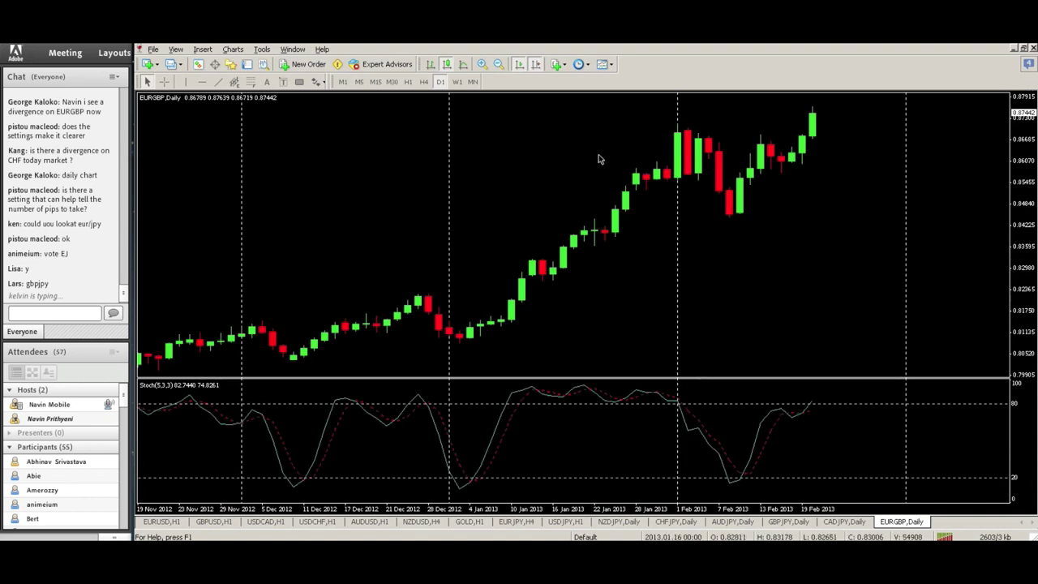
# Draw a flat trendline across the early-February daily highs at about 0.8714
pyautogui.scroll(1, 598, 158)
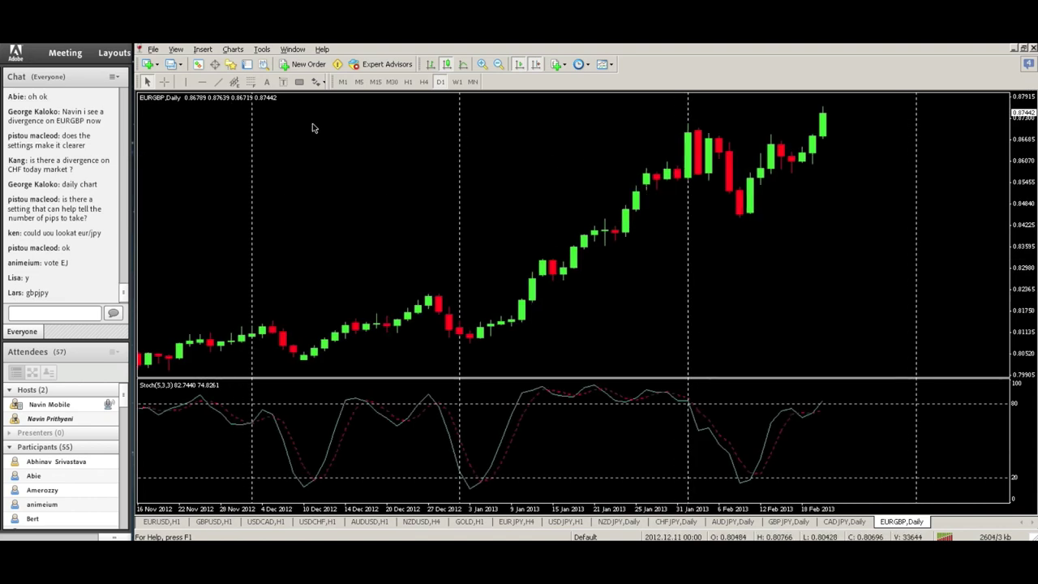
pyautogui.click(219, 81)
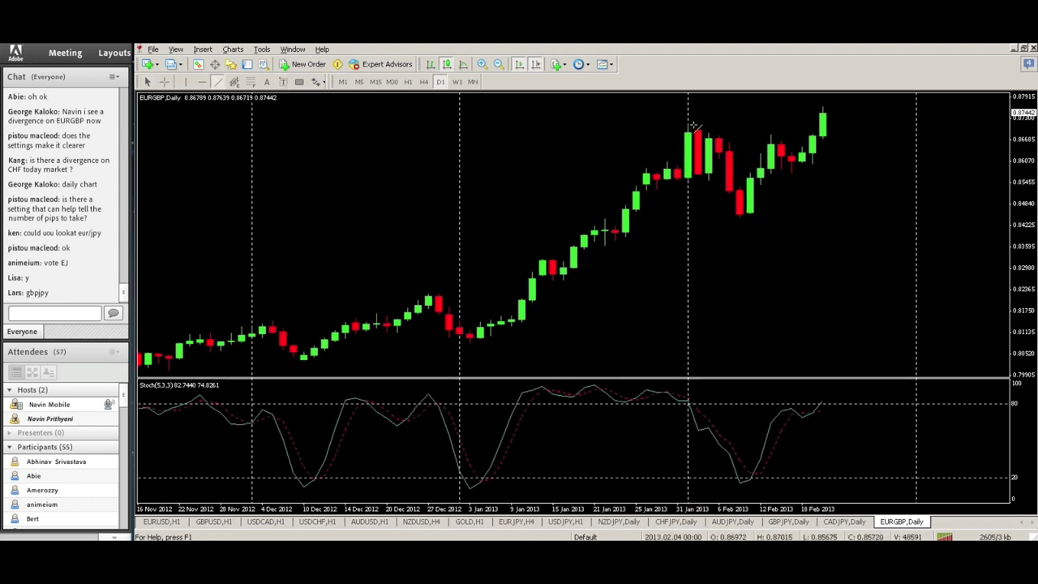
pyautogui.moveTo(726, 123); pyautogui.dragTo(833, 124)
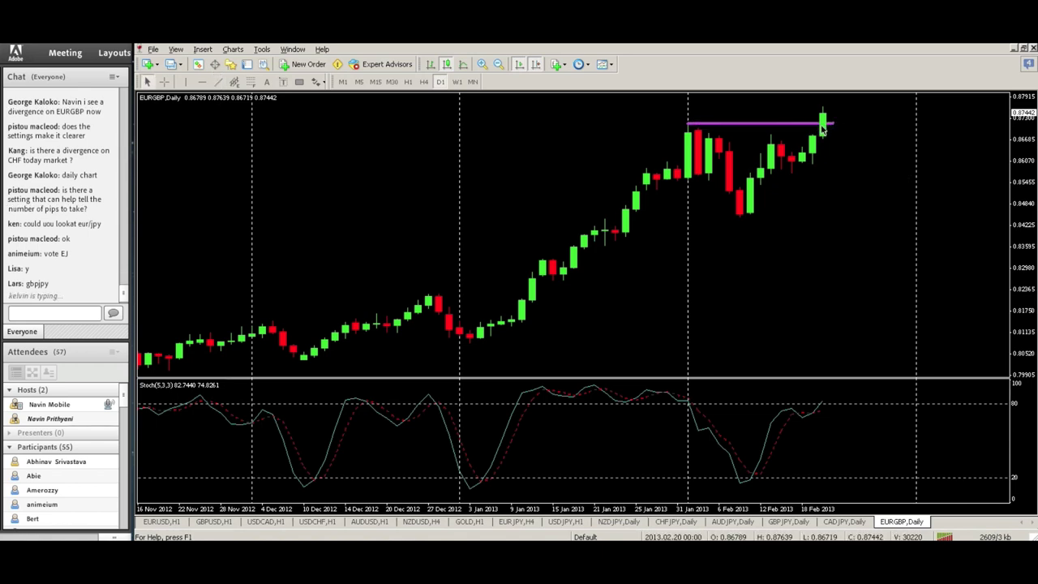
# Draw a falling trendline across the matching Stochastic peaks
pyautogui.click(218, 82)
pyautogui.scroll(-1, 667, 378)
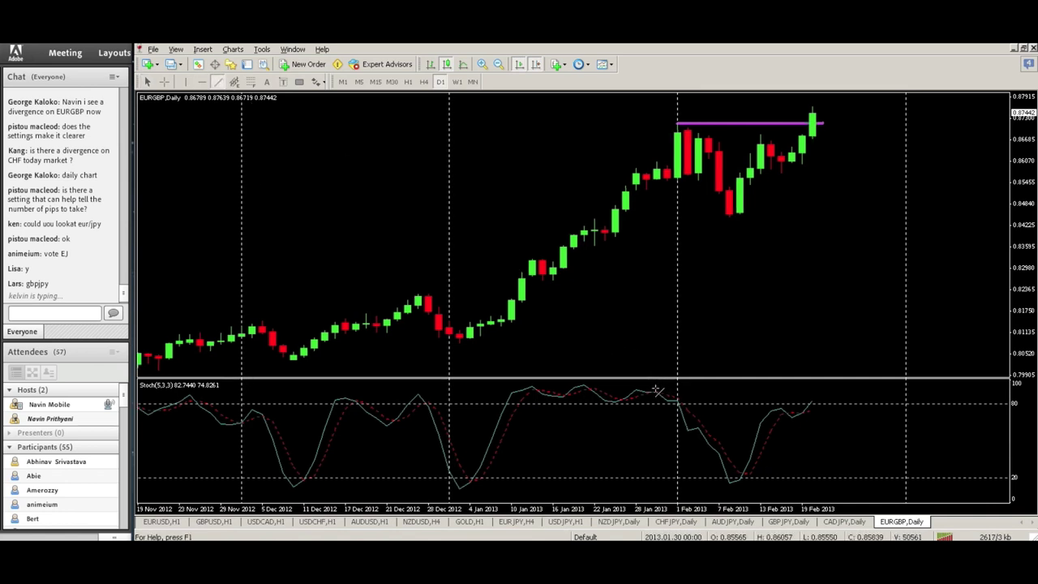
pyautogui.moveTo(641, 390); pyautogui.dragTo(812, 401)
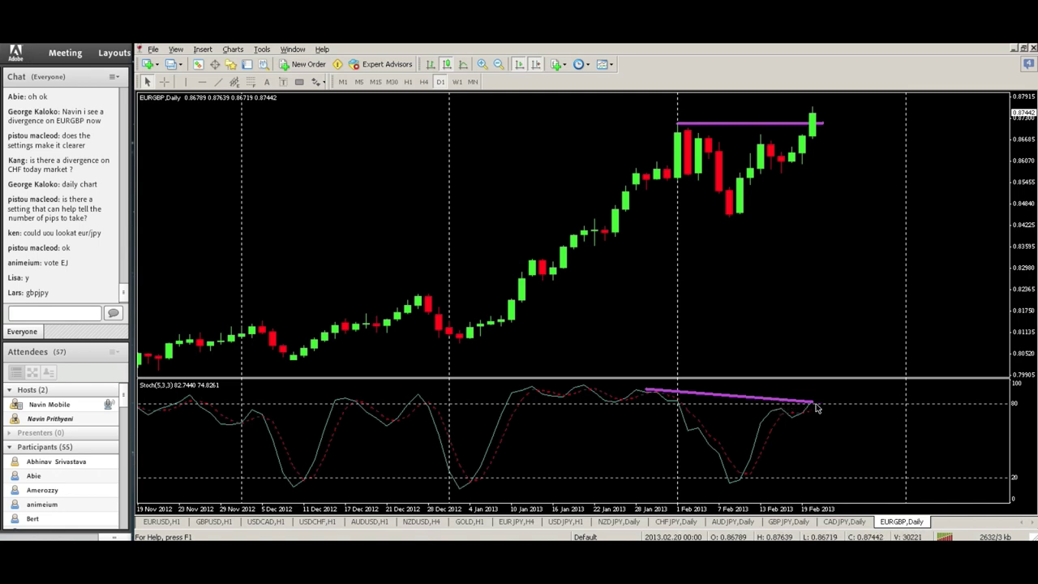
pyautogui.moveTo(817, 408)
pyautogui.moveTo(812, 133)
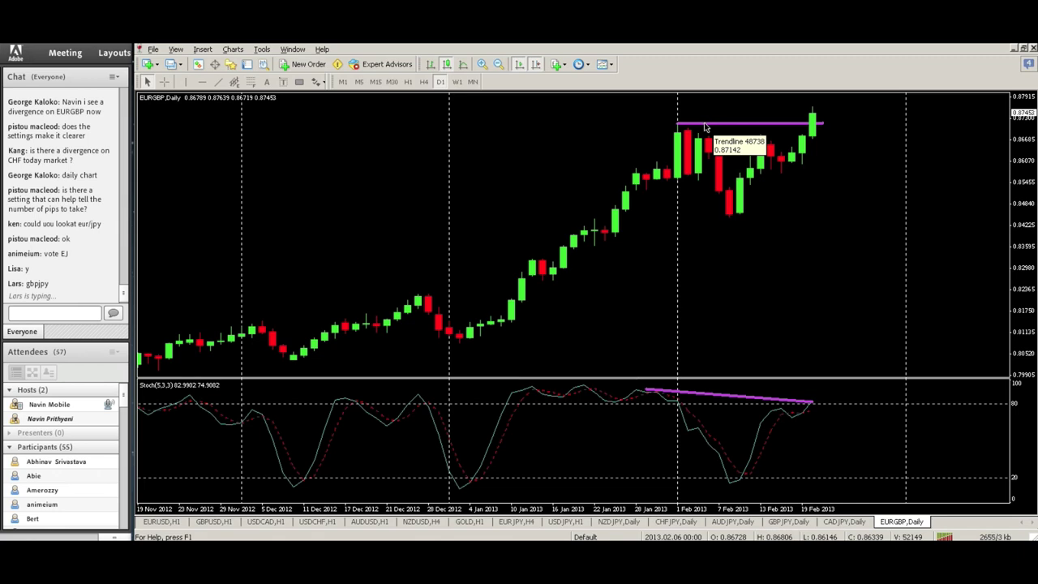
# Zoom out and place a horizontal line at the latest daily high, near 0.8764
pyautogui.click(499, 64)
pyautogui.click(500, 65)
pyautogui.click(500, 65)
pyautogui.click(499, 64)
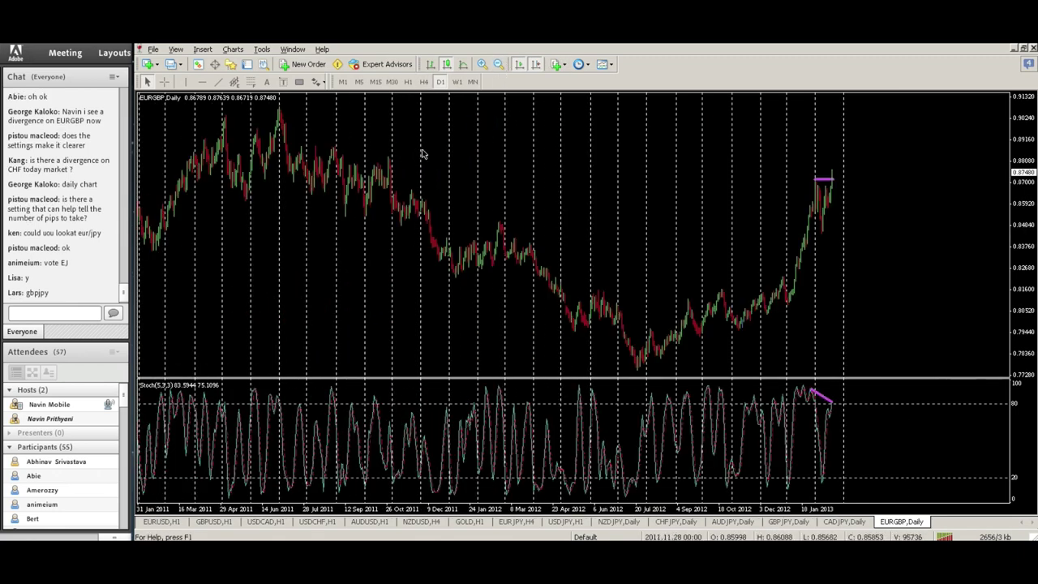
pyautogui.click(202, 81)
pyautogui.click(785, 179)
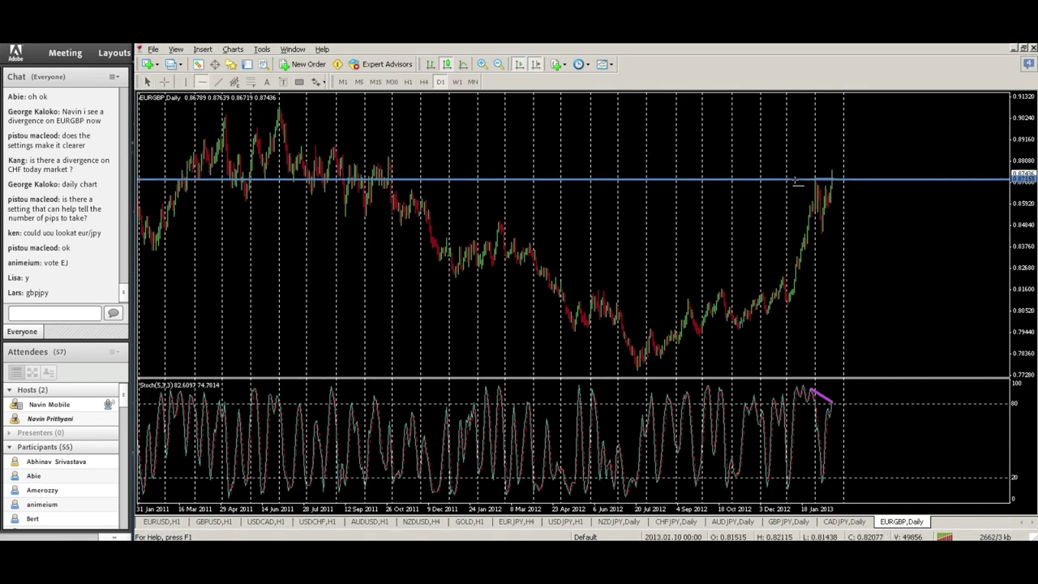
pyautogui.moveTo(797, 181); pyautogui.dragTo(796, 183)
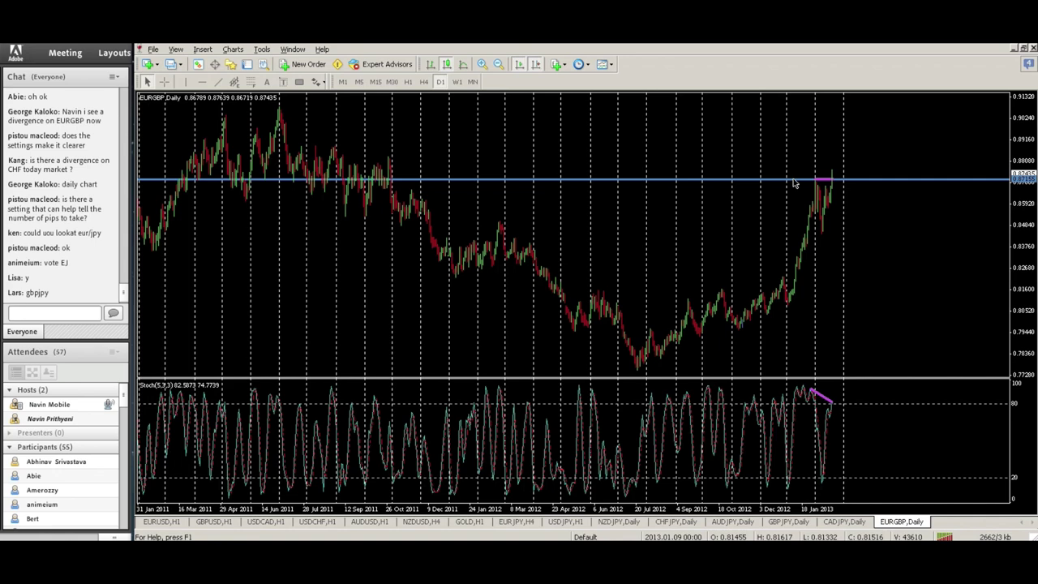
pyautogui.moveTo(794, 180); pyautogui.dragTo(797, 171)
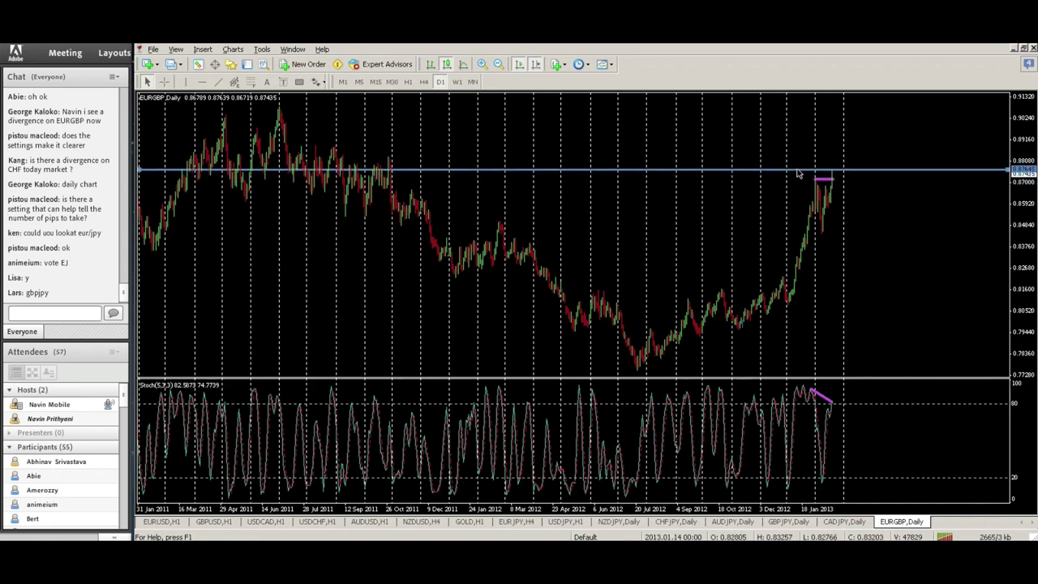
# Zoom and pan the chart back to show November 2010–March 2012 history
pyautogui.click(482, 64)
pyautogui.click(482, 64)
pyautogui.click(534, 65)
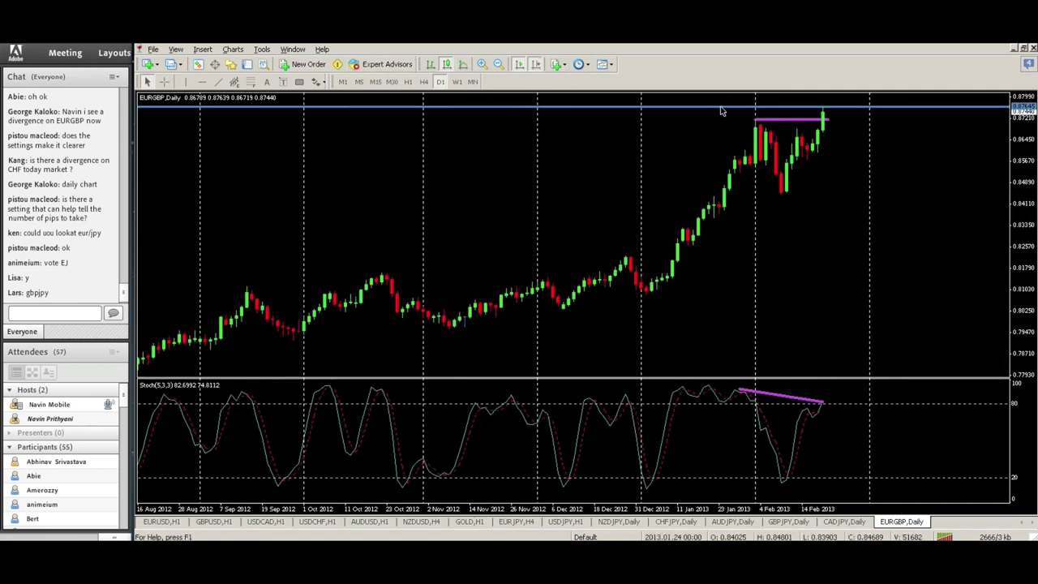
pyautogui.click(501, 64)
pyautogui.moveTo(496, 118); pyautogui.dragTo(517, 142)
pyautogui.click(535, 64)
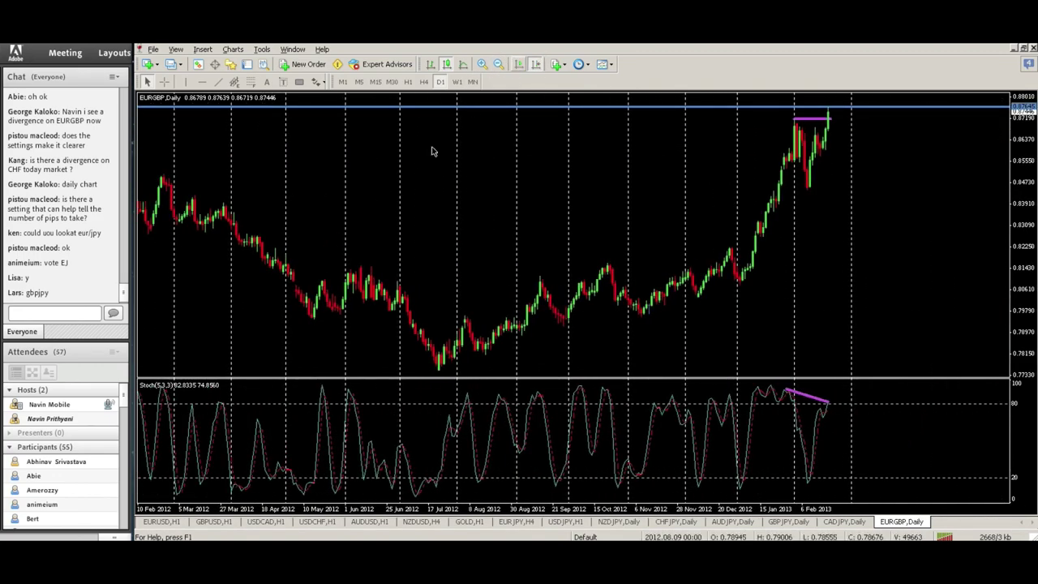
pyautogui.moveTo(574, 172); pyautogui.dragTo(748, 167)
pyautogui.moveTo(355, 228); pyautogui.dragTo(844, 227)
pyautogui.scroll(3, 843, 227)
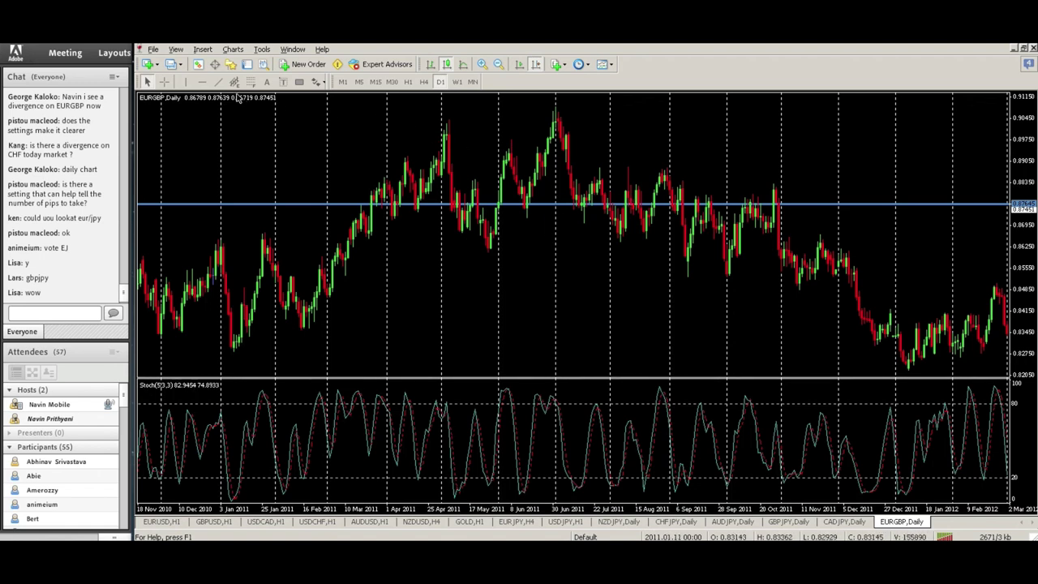
# Add a horizontal zone line on the daily chart and fine-tune it to 0.88473
pyautogui.click(202, 81)
pyautogui.click(695, 175)
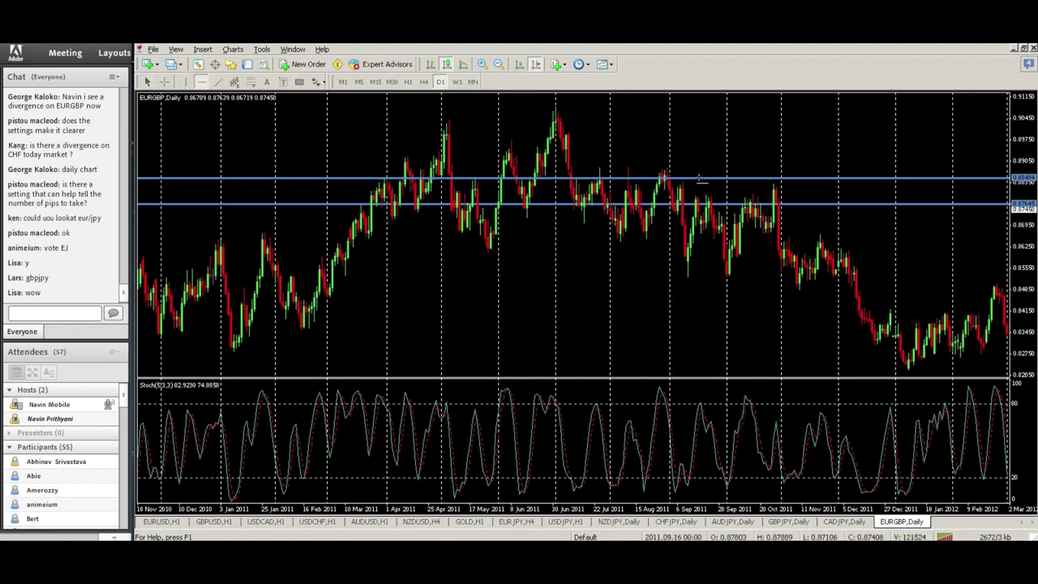
pyautogui.moveTo(696, 176); pyautogui.dragTo(697, 178)
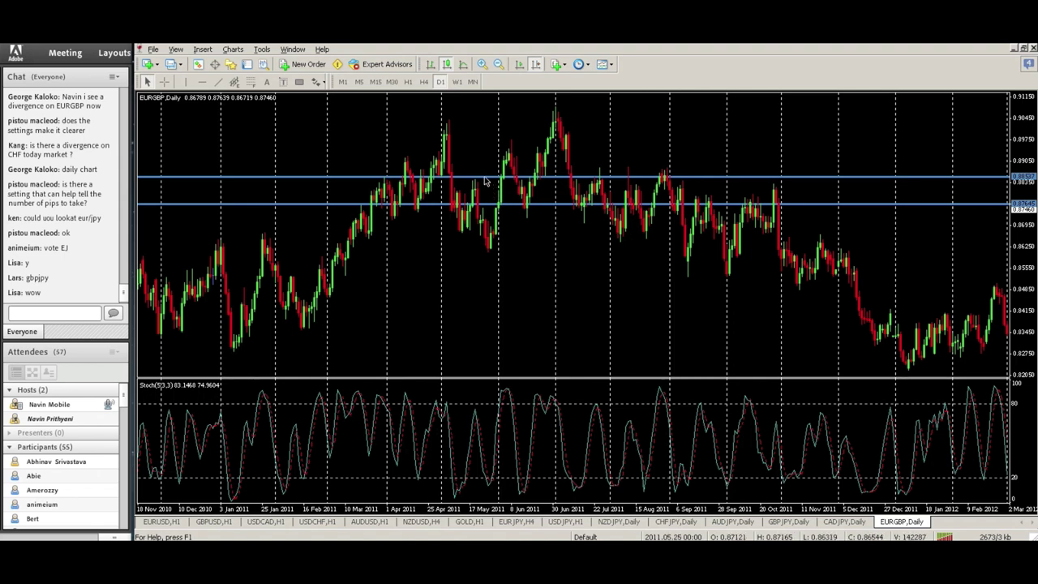
pyautogui.moveTo(484, 180); pyautogui.dragTo(485, 183)
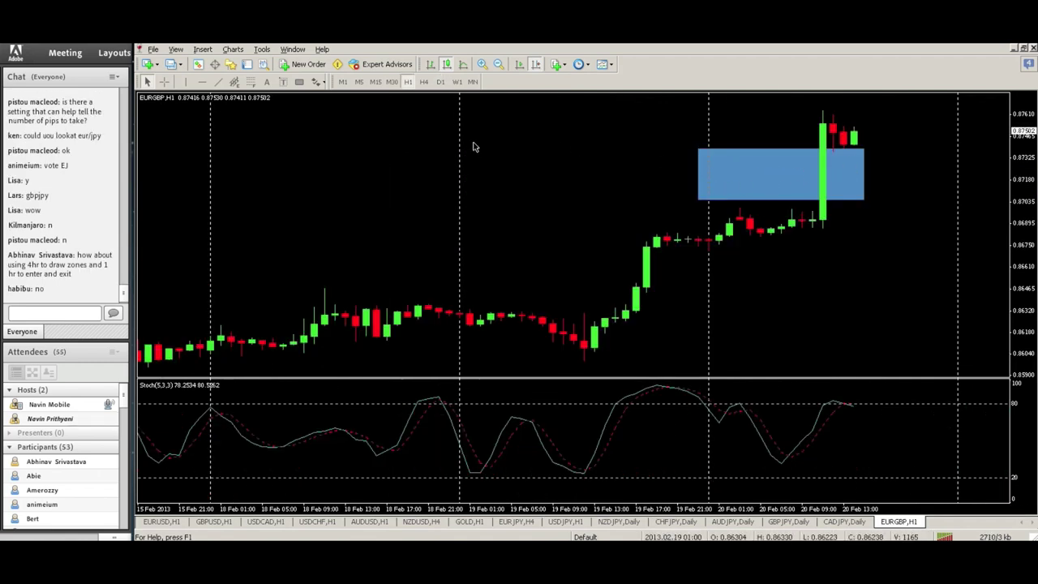
# Place horizontal lines at the top and bottom of the hourly demand zone
pyautogui.scroll(5, 376, 146)
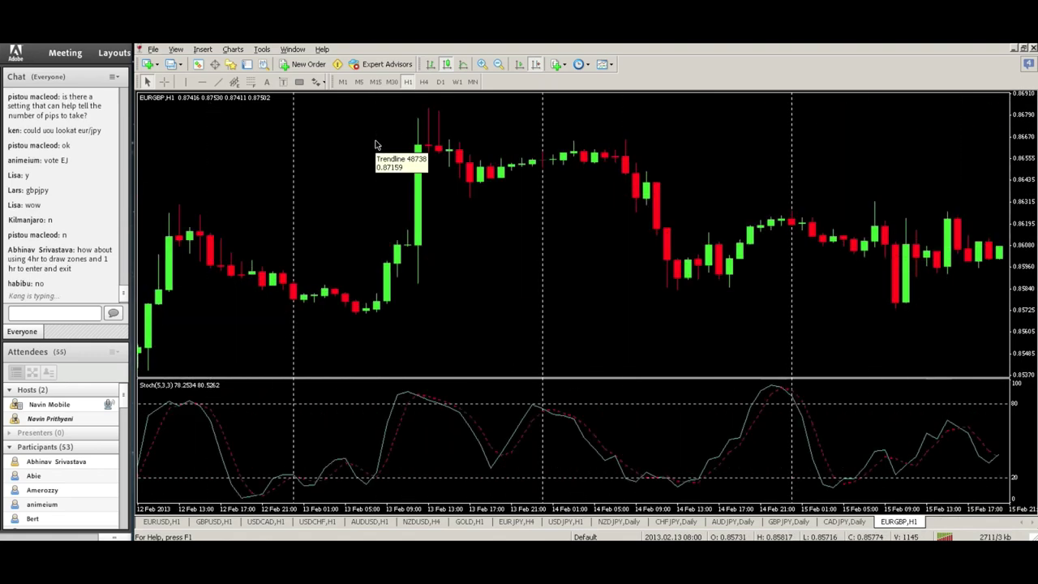
pyautogui.click(202, 81)
pyautogui.click(632, 146)
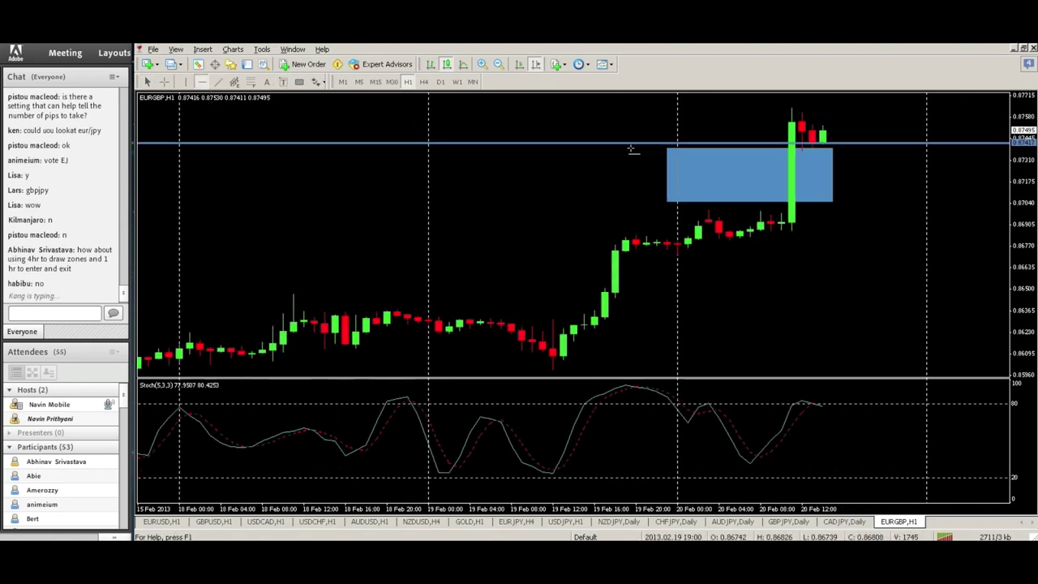
pyautogui.click(201, 82)
pyautogui.click(575, 189)
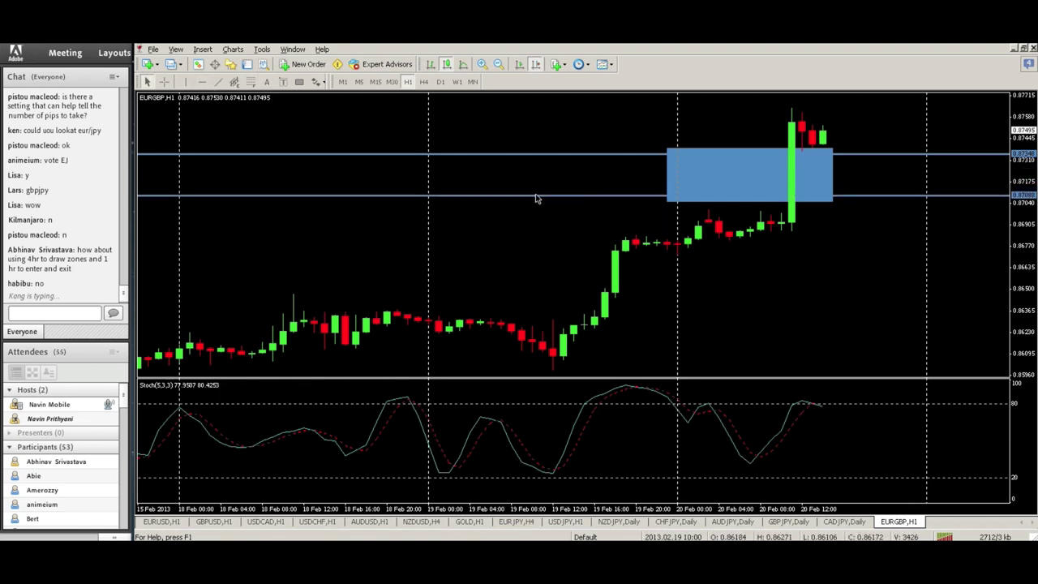
# Lower one line to the earlier price peak and scroll back to 19–24 October 2012
pyautogui.scroll(5, 537, 197)
pyautogui.scroll(10, 536, 198)
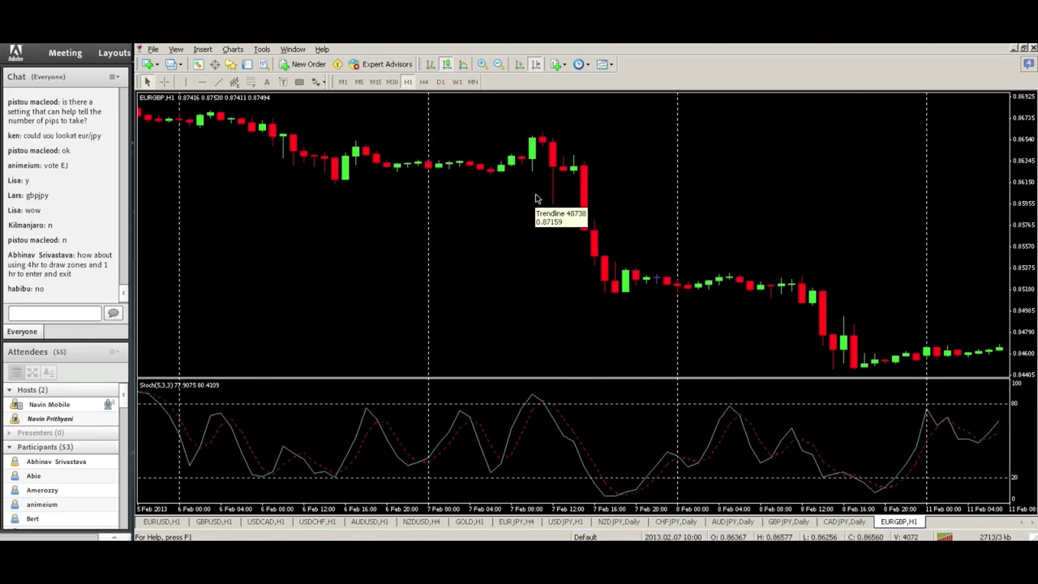
pyautogui.scroll(-8, 536, 198)
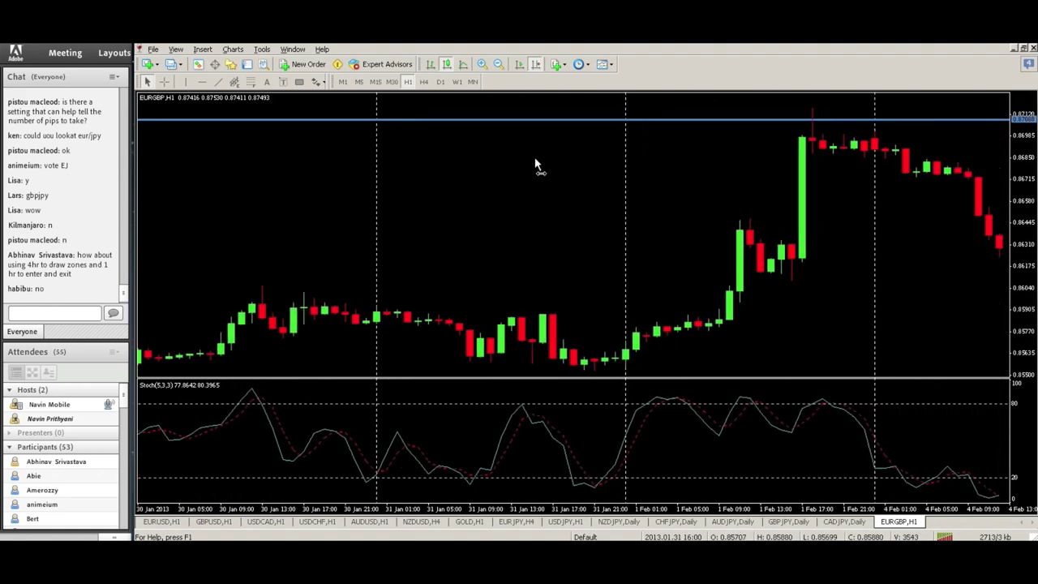
pyautogui.scroll(-1, 763, 169)
pyautogui.moveTo(740, 125); pyautogui.dragTo(747, 138)
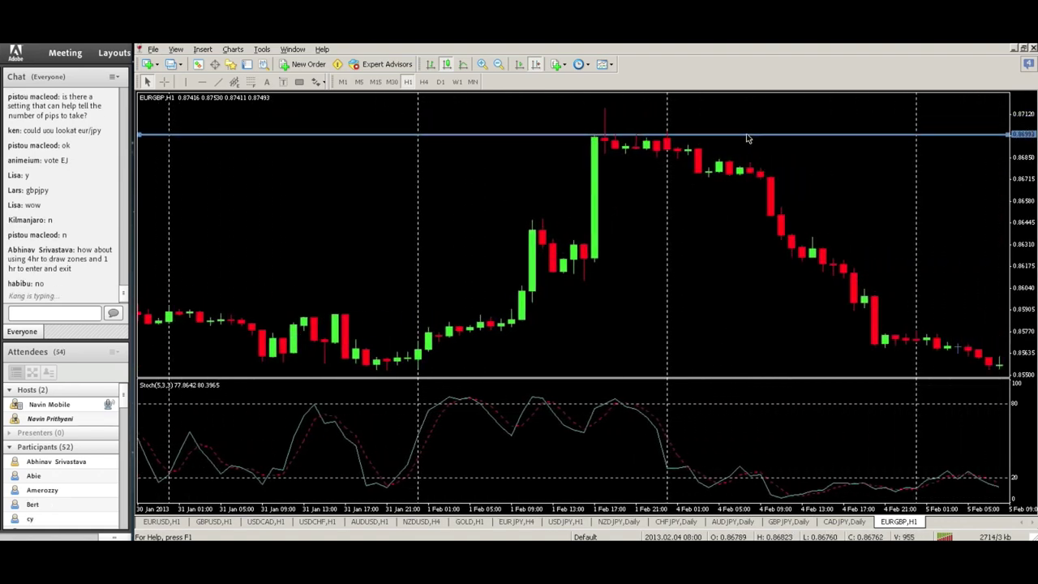
pyautogui.scroll(10, 692, 198)
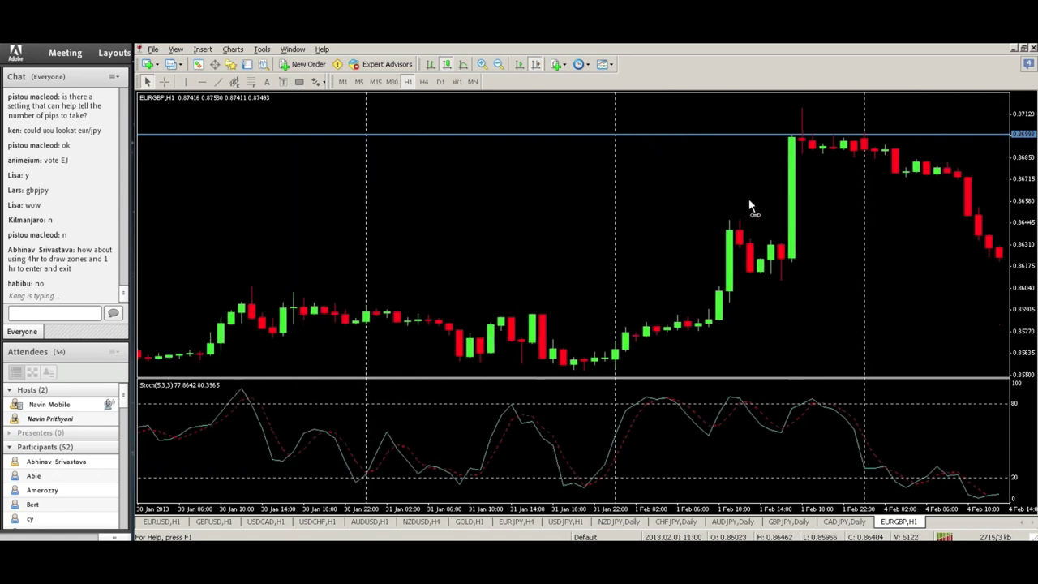
pyautogui.scroll(20, 746, 204)
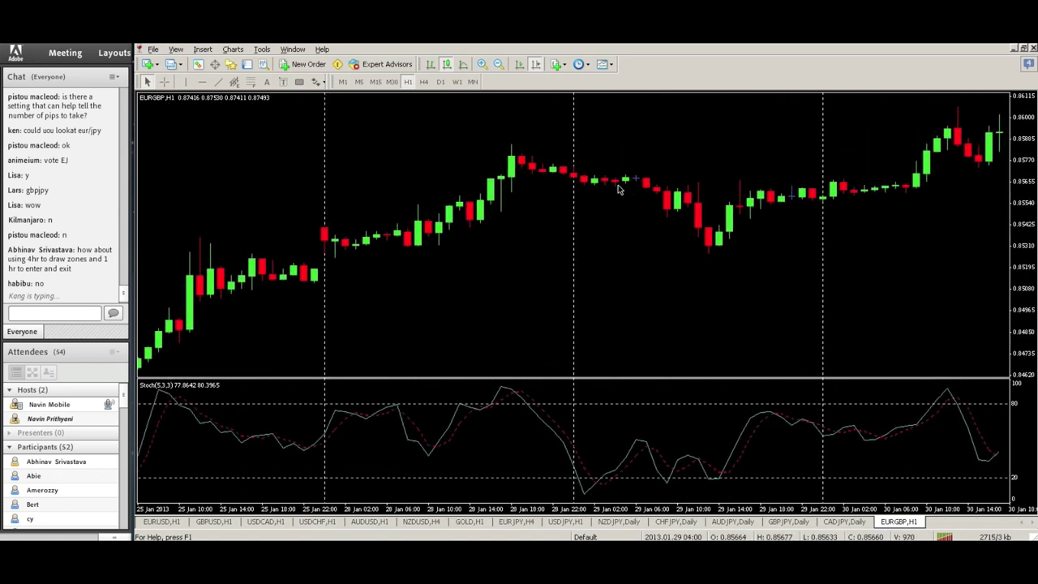
pyautogui.scroll(20, 618, 187)
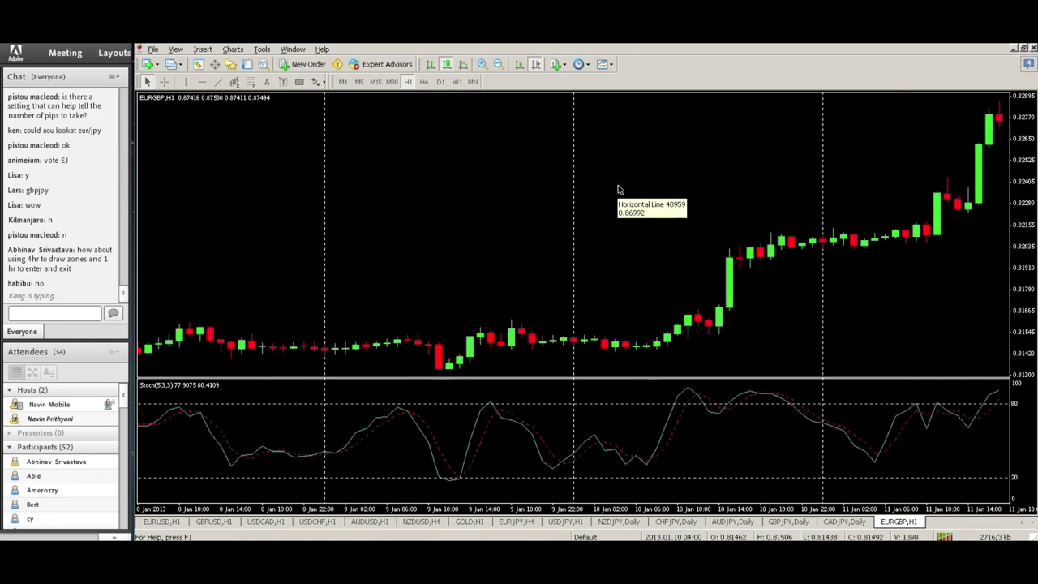
pyautogui.scroll(20, 618, 189)
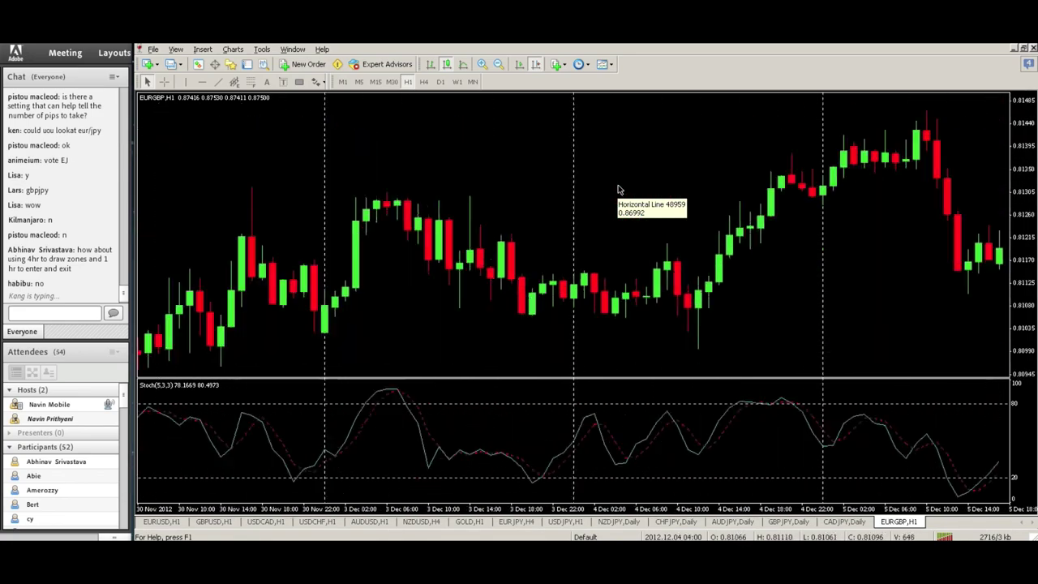
pyautogui.scroll(20, 618, 189)
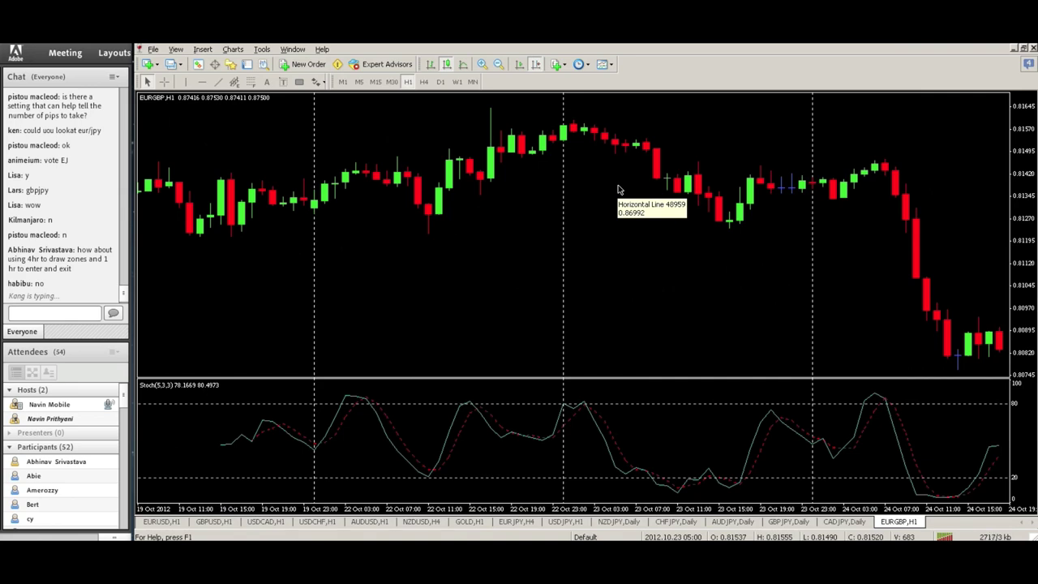
# On H4, scroll back to October 2011 and lower the upper zone line to 0.87280
pyautogui.click(423, 81)
pyautogui.scroll(20, 792, 170)
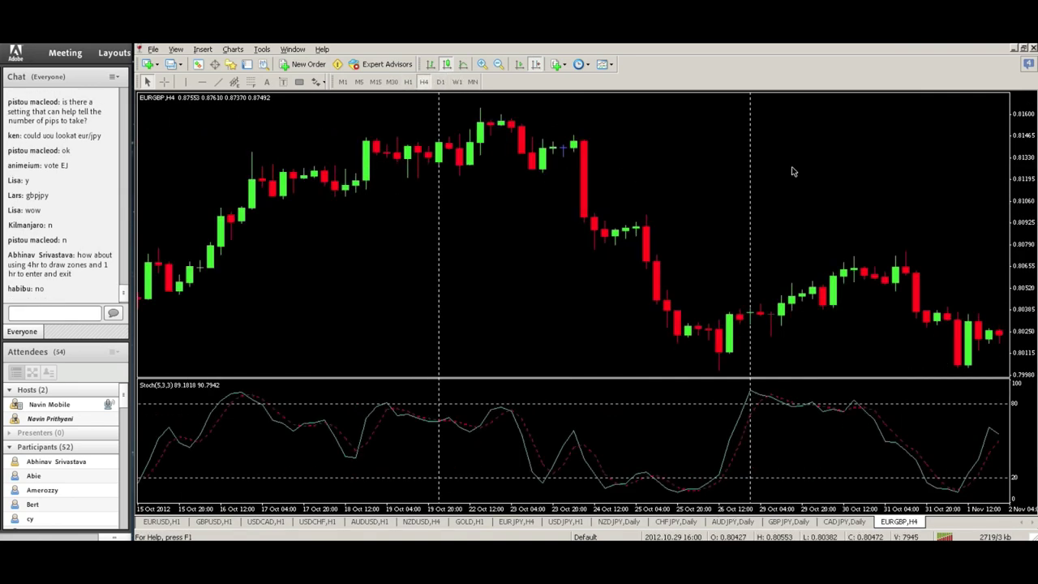
pyautogui.scroll(20, 792, 170)
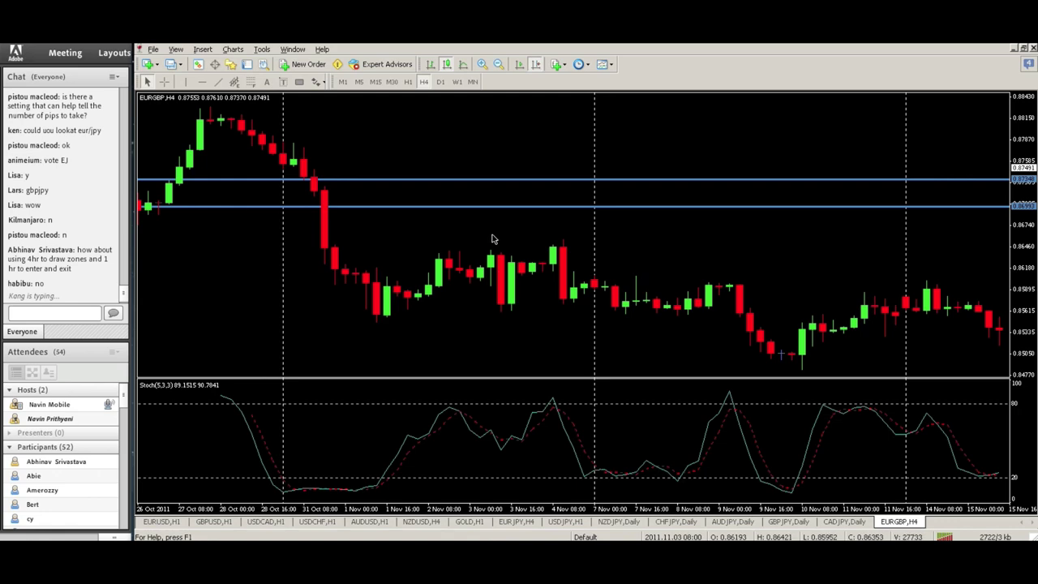
pyautogui.scroll(10, 487, 239)
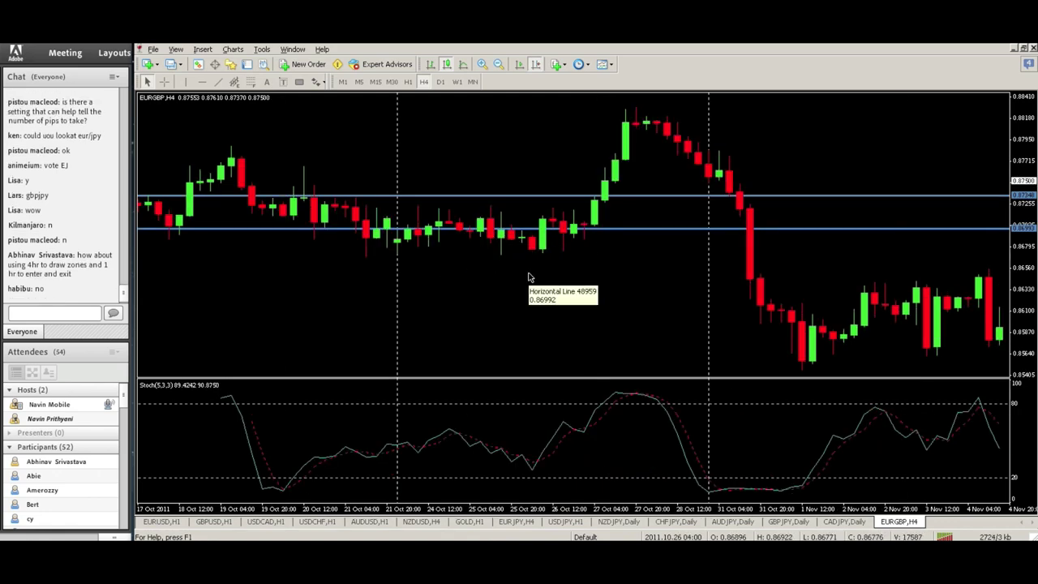
pyautogui.scroll(10, 551, 276)
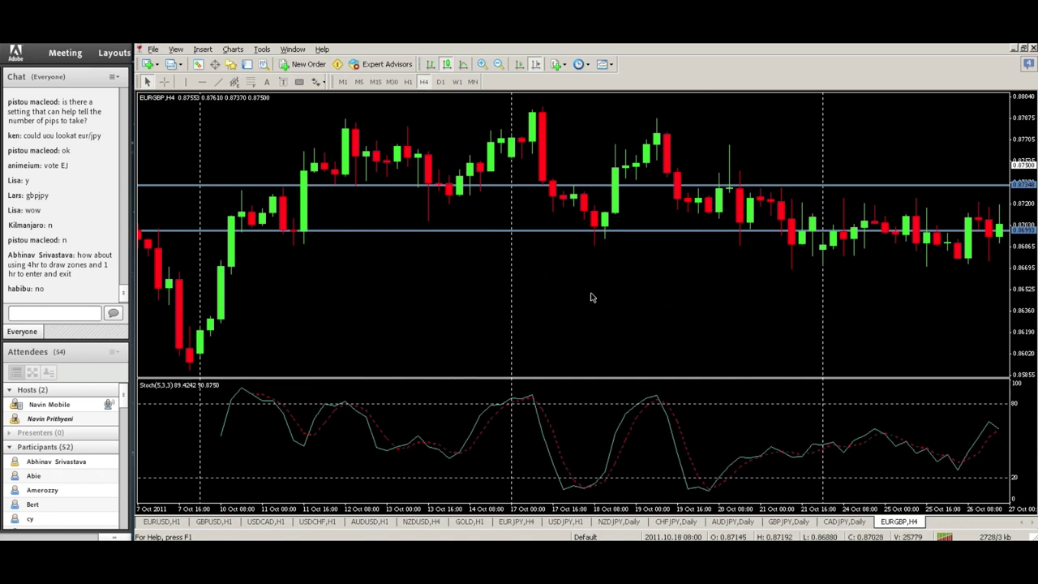
pyautogui.scroll(5, 590, 296)
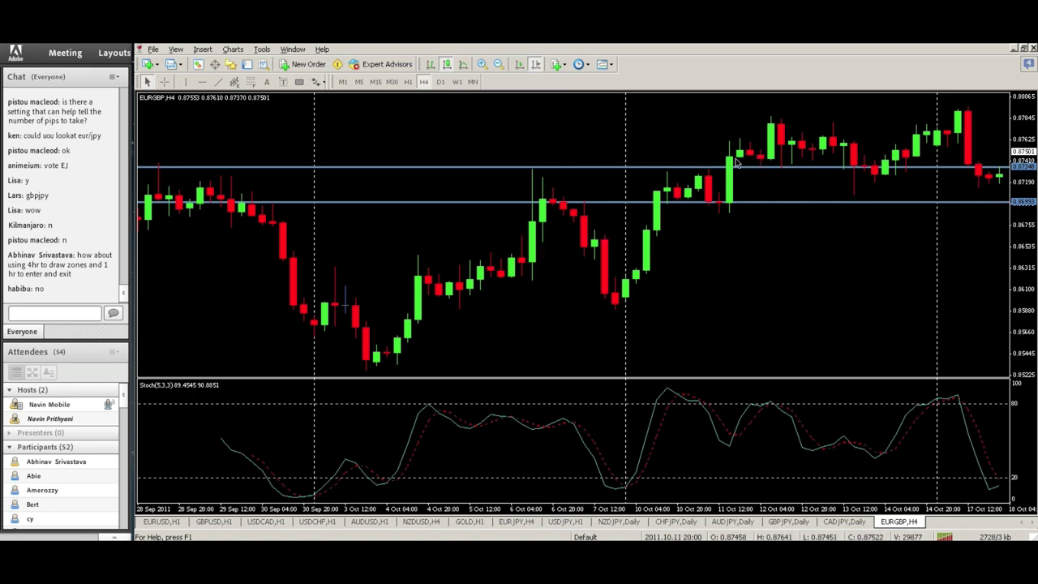
pyautogui.moveTo(721, 168); pyautogui.dragTo(721, 177)
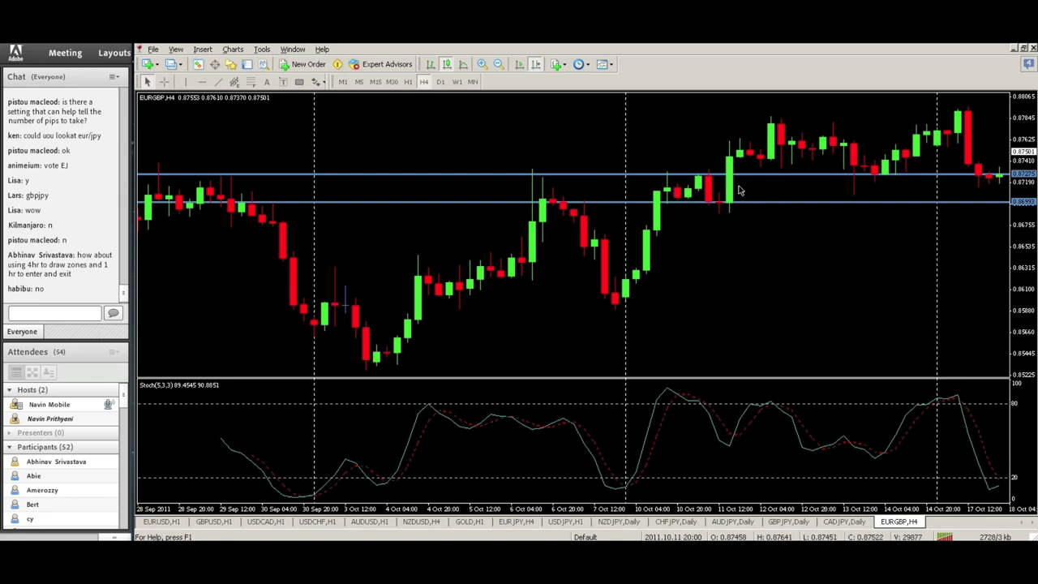
# Pan the chart forward through mid-October into November 2011 bars
pyautogui.moveTo(745, 224); pyautogui.dragTo(632, 235)
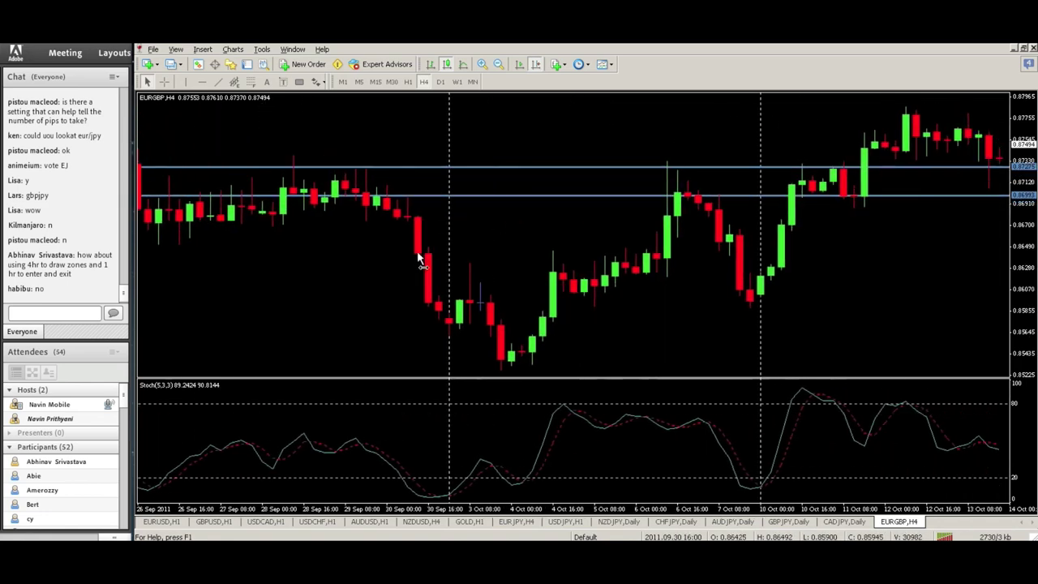
pyautogui.moveTo(806, 255); pyautogui.dragTo(690, 260)
pyautogui.moveTo(789, 273); pyautogui.dragTo(434, 299)
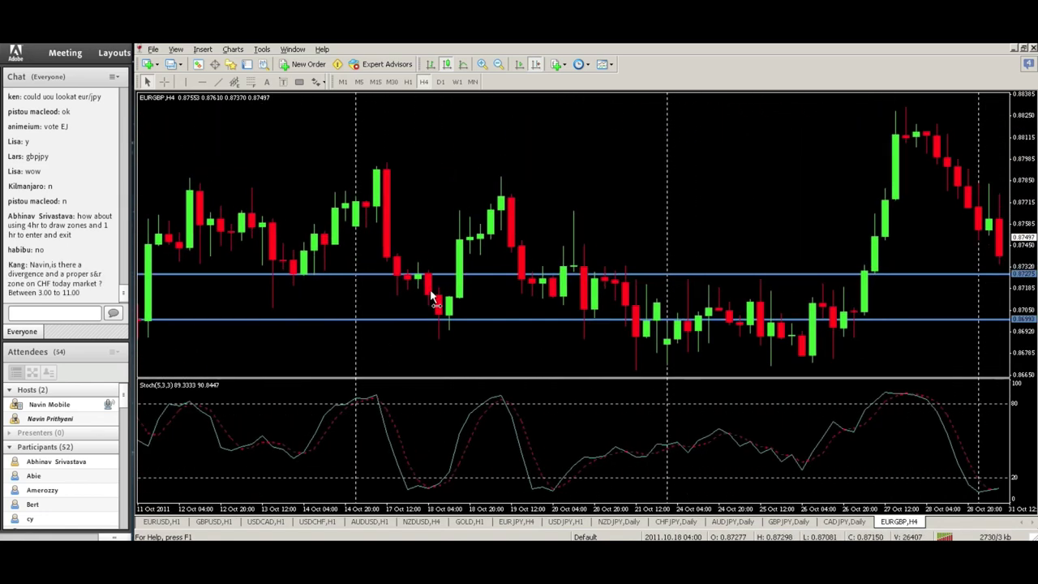
pyautogui.moveTo(631, 280); pyautogui.dragTo(341, 304)
pyautogui.moveTo(790, 312); pyautogui.dragTo(434, 317)
pyautogui.moveTo(832, 296); pyautogui.dragTo(514, 222)
# Return to the latest H4 bars, compress the price scale, and add a horizontal line near 0.862
pyautogui.click(539, 65)
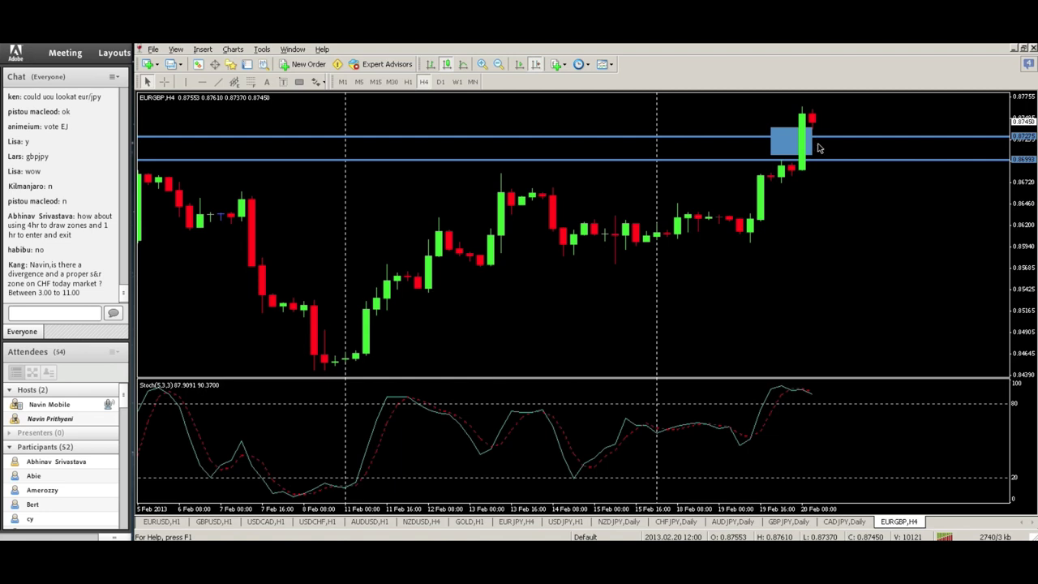
pyautogui.moveTo(1033, 98); pyautogui.dragTo(992, 134)
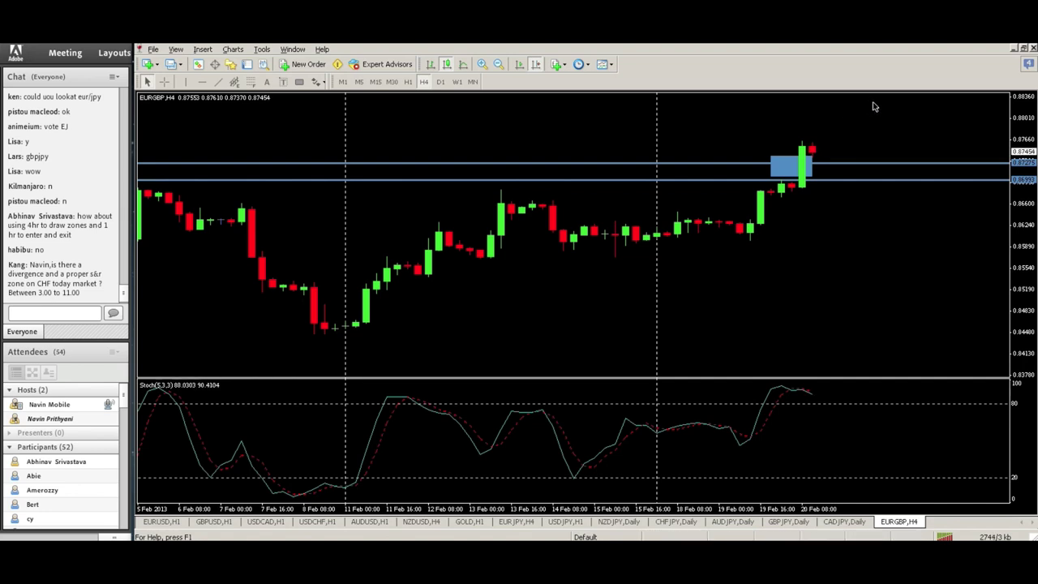
pyautogui.click(202, 81)
pyautogui.click(488, 198)
pyautogui.moveTo(488, 199); pyautogui.dragTo(498, 231)
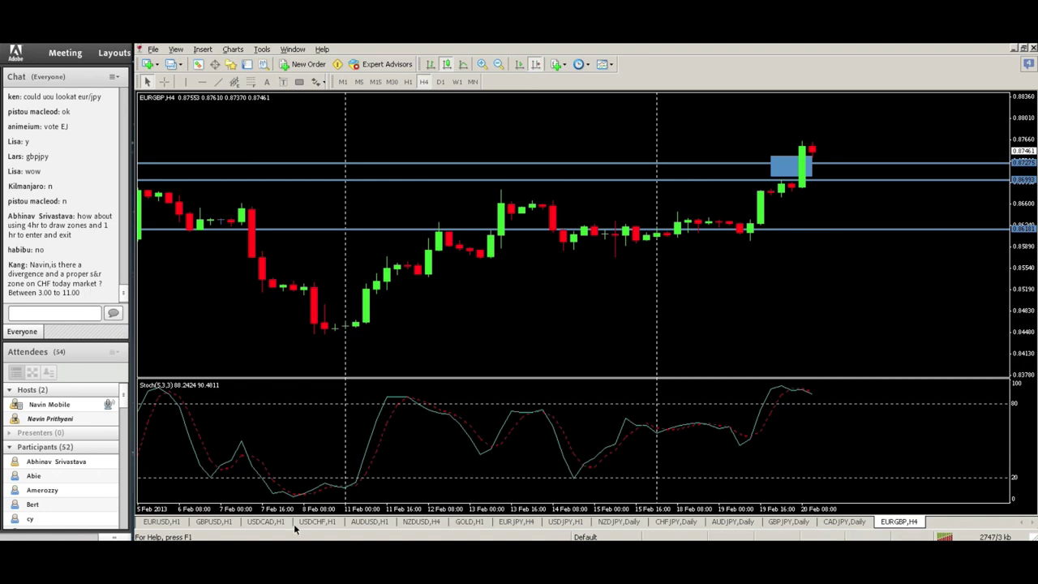
pyautogui.click(328, 522)
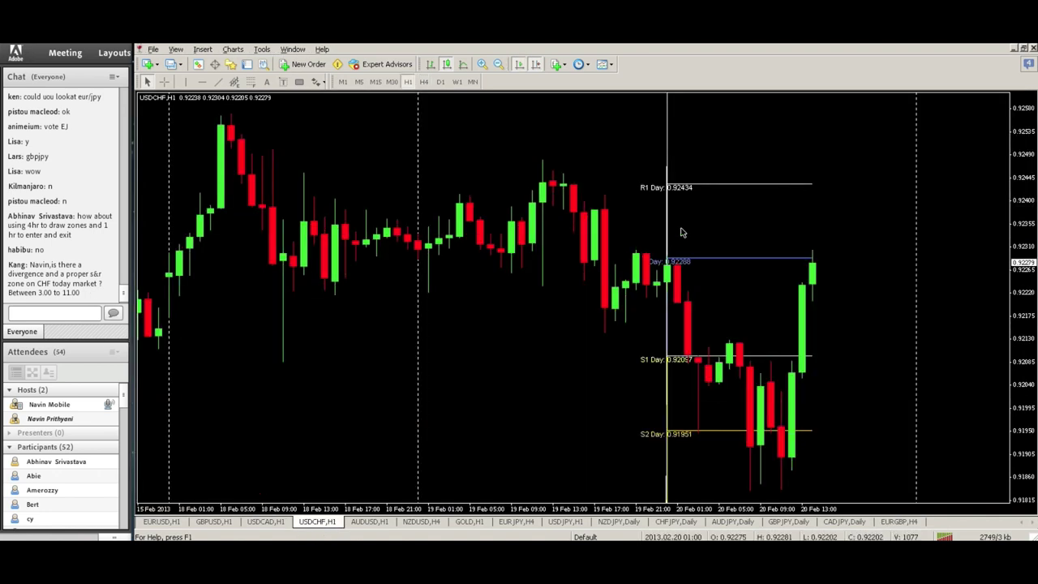
# Apply the Clean_black template to the USDCHF H1 chart
pyautogui.rightClick(548, 174)
pyautogui.moveTo(624, 260)
pyautogui.click(712, 326)
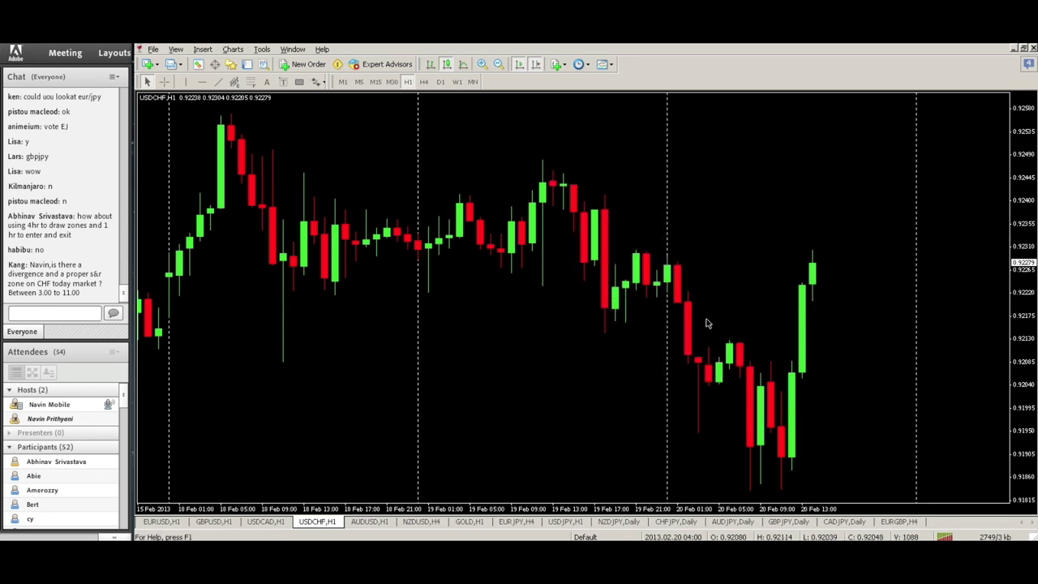
# Add a Stochastic Oscillator (5,3,3) pane below the price candles
pyautogui.click(202, 49)
pyautogui.moveTo(236, 69)
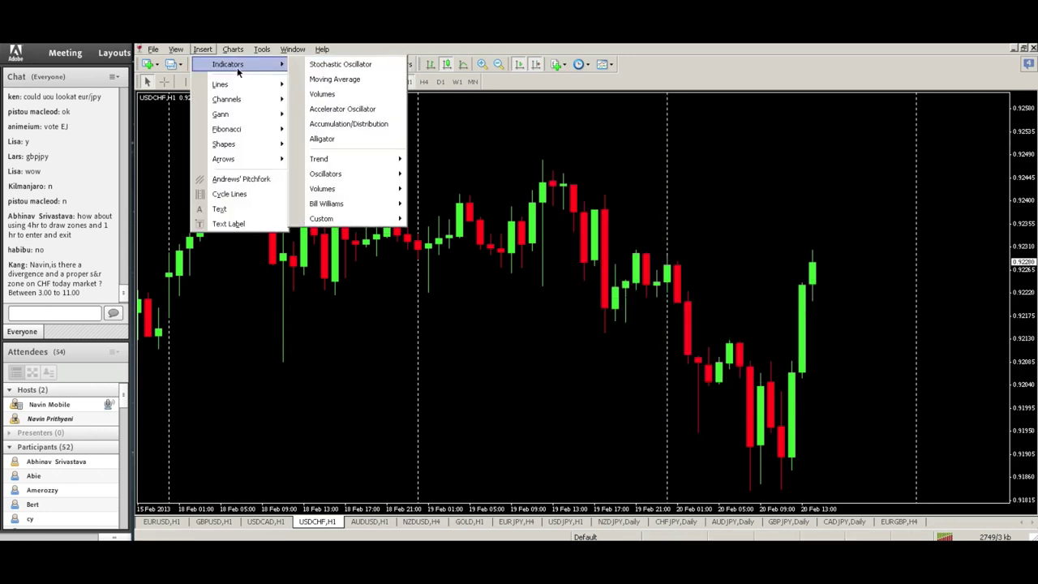
pyautogui.moveTo(369, 175)
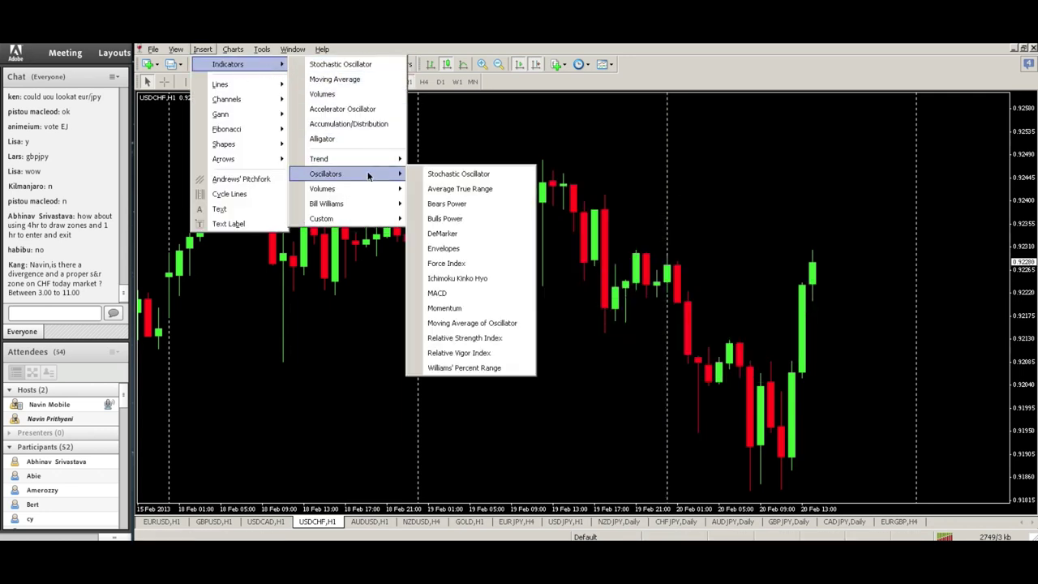
pyautogui.click(448, 176)
pyautogui.click(594, 351)
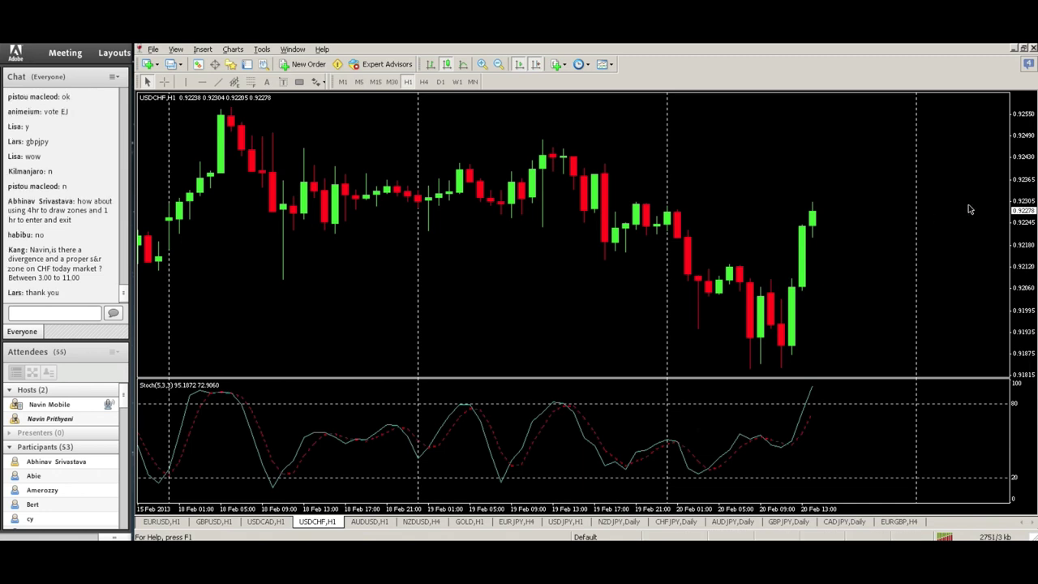
# Compress the price scale, then place horizontal lines near 0.91945 and at about 24.6 on the Stochastic
pyautogui.moveTo(1029, 158); pyautogui.dragTo(1029, 182)
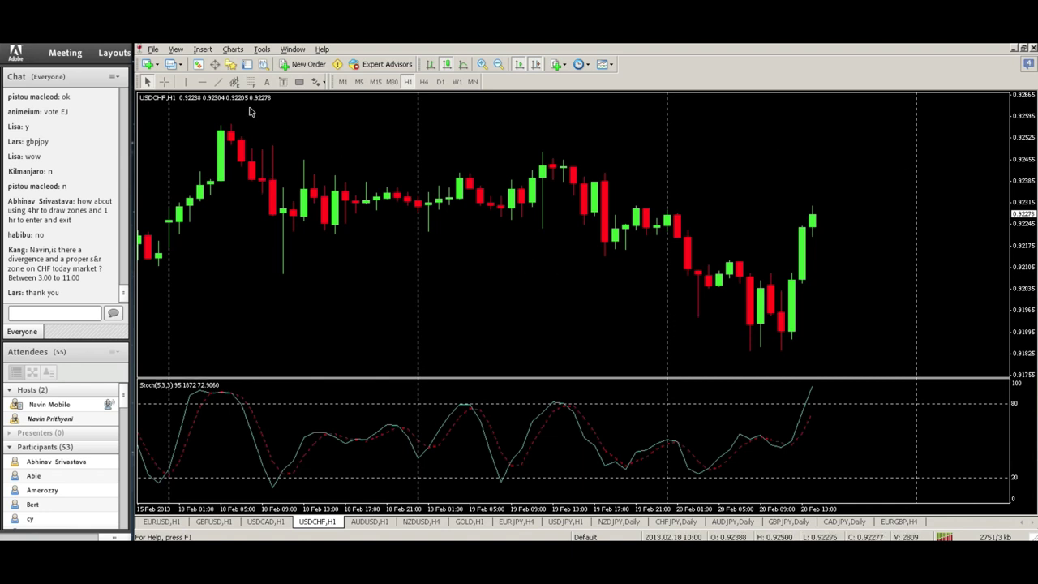
pyautogui.click(202, 82)
pyautogui.click(685, 316)
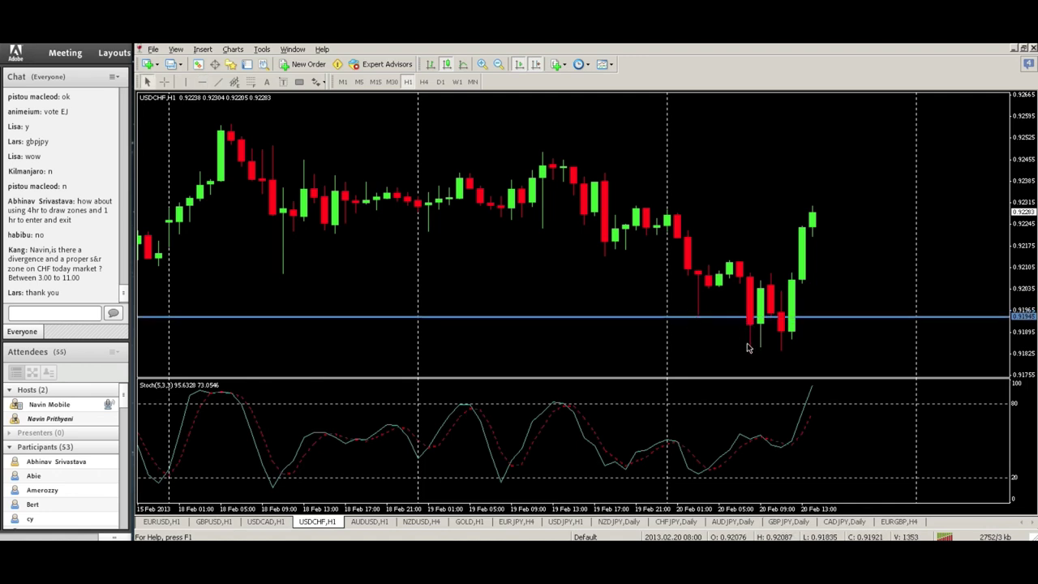
pyautogui.click(202, 81)
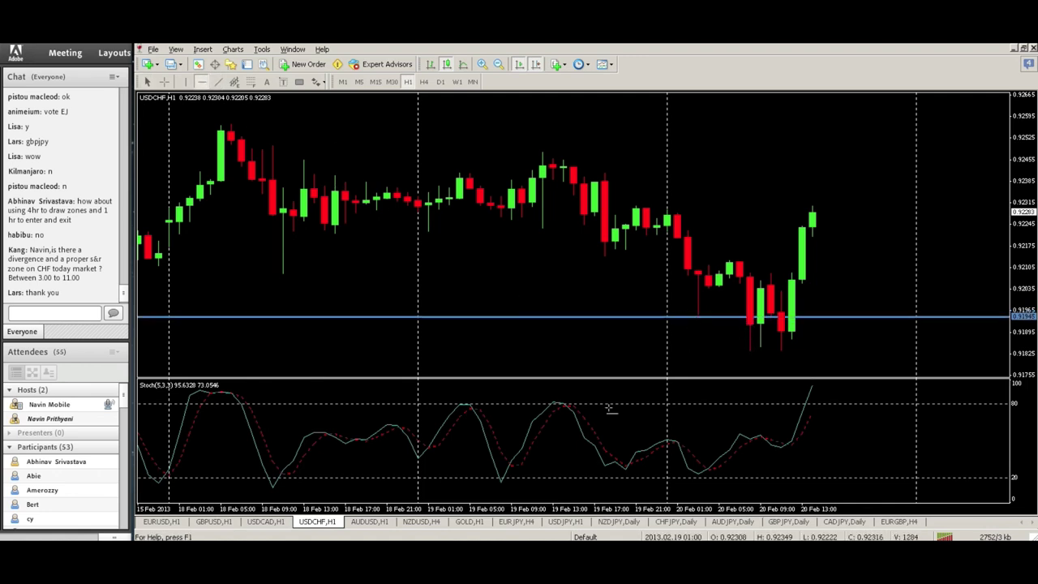
pyautogui.click(713, 474)
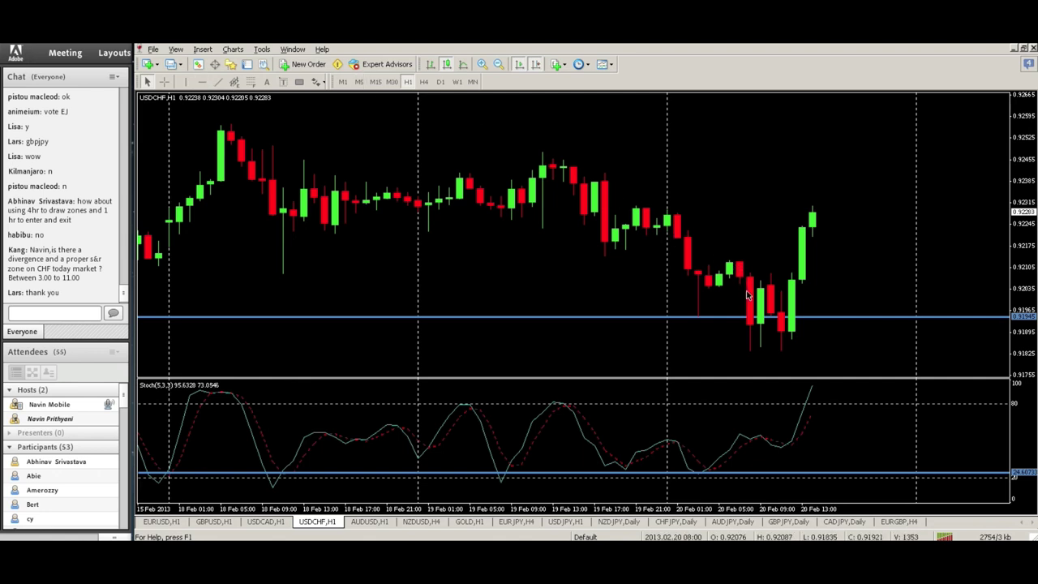
pyautogui.click(218, 81)
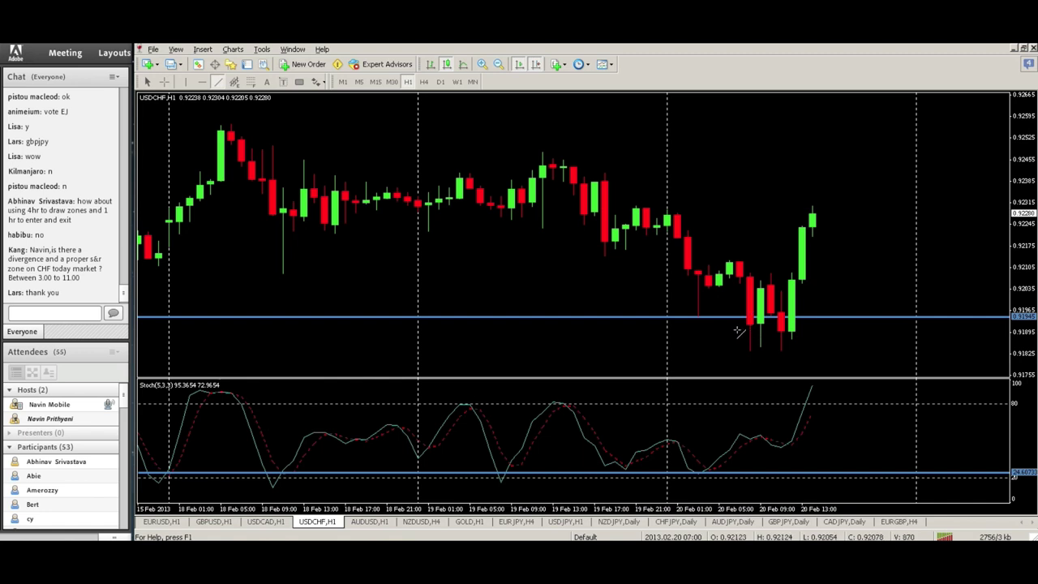
# Draw trendlines down across the falling price lows and up across the rising Stochastic lows, then lower the support line
pyautogui.moveTo(699, 318); pyautogui.dragTo(751, 350)
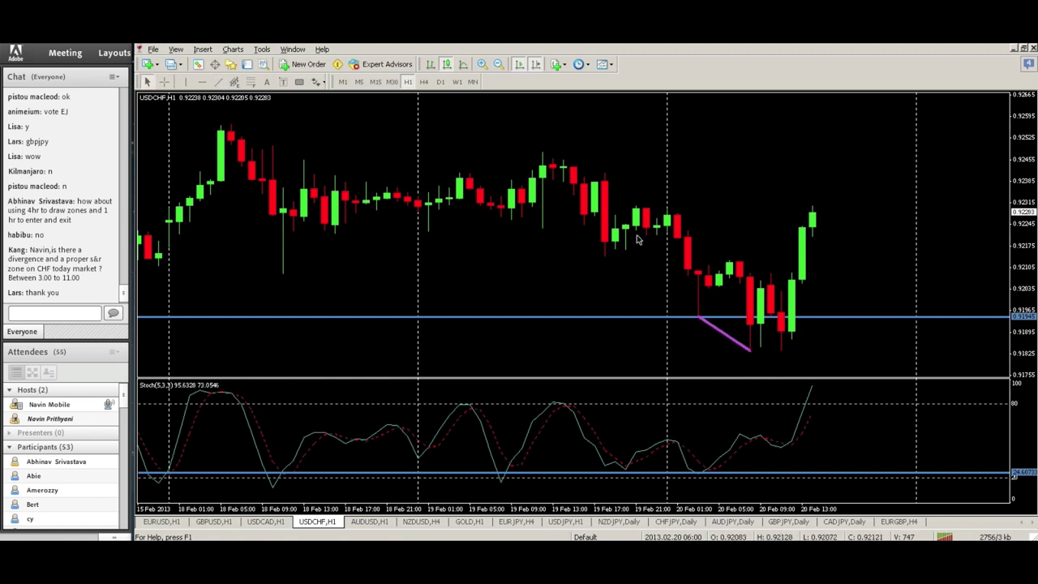
pyautogui.click(218, 81)
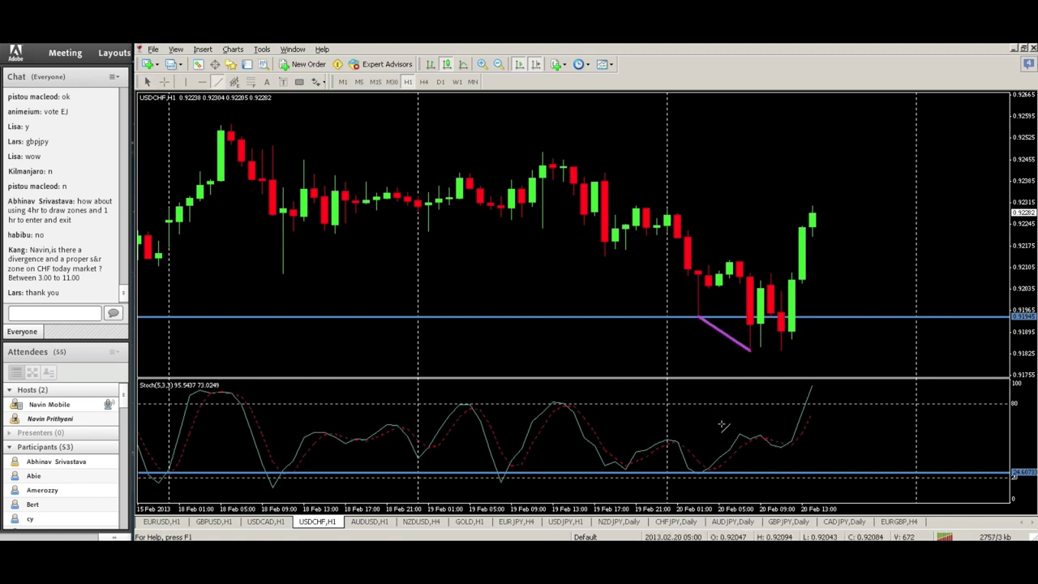
pyautogui.moveTo(699, 473); pyautogui.dragTo(765, 442)
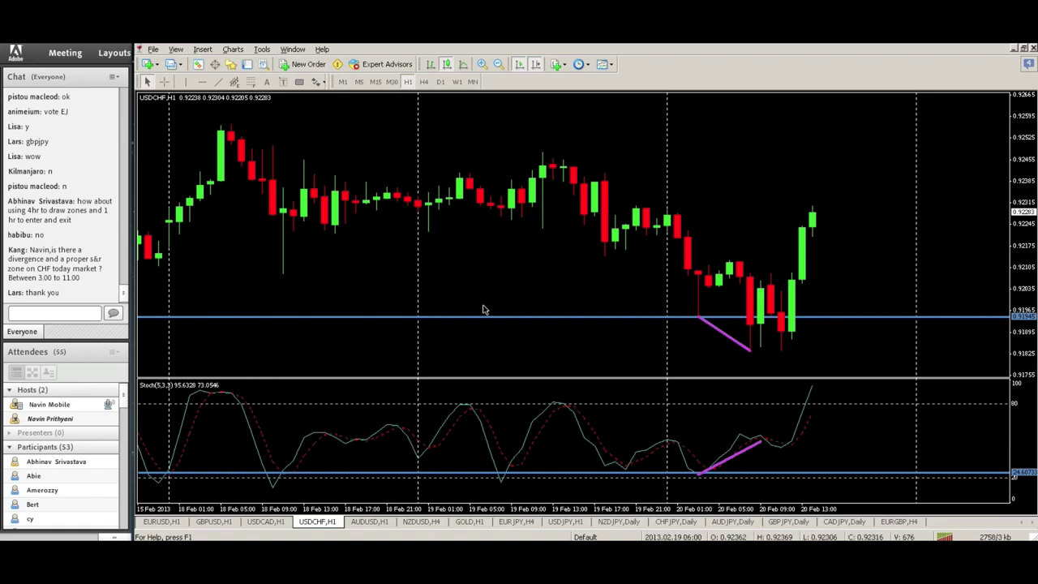
pyautogui.moveTo(501, 319); pyautogui.dragTo(750, 327)
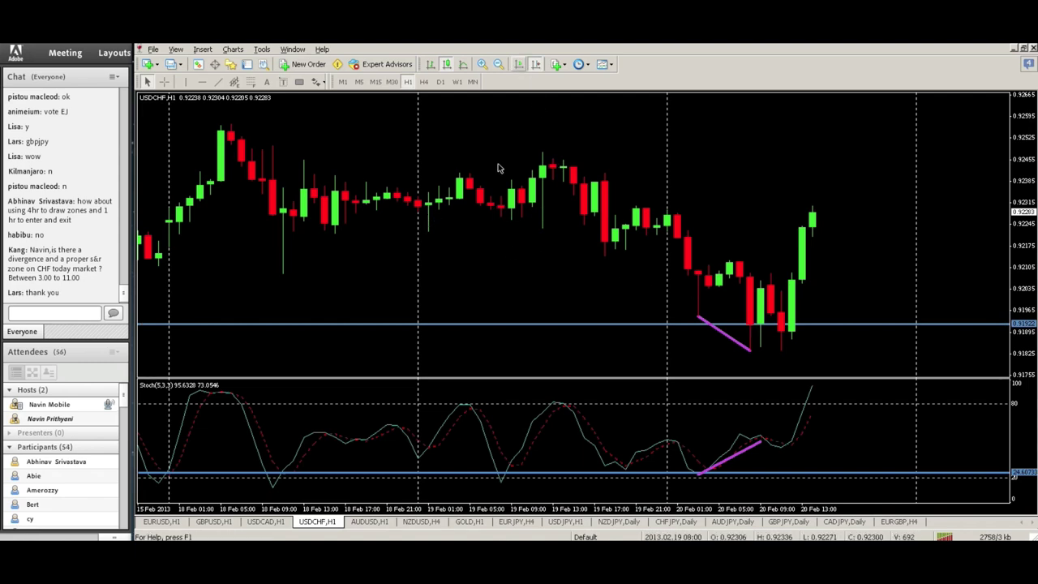
pyautogui.moveTo(398, 242); pyautogui.dragTo(638, 232)
# Add a horizontal line at 0.91990 above the 0.91922 support, forming a narrow zone
pyautogui.scroll(5, 649, 235)
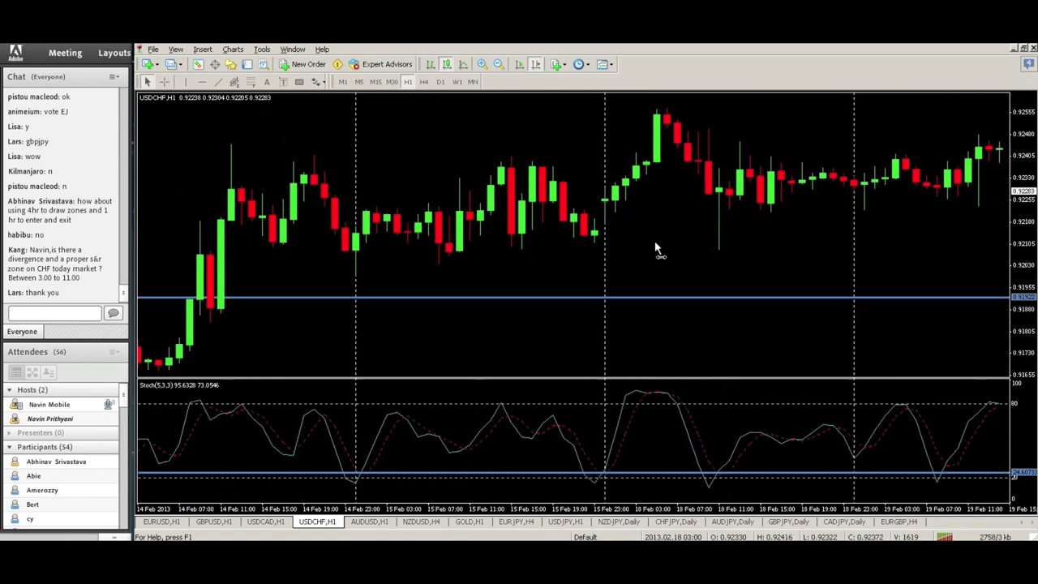
pyautogui.scroll(8, 595, 227)
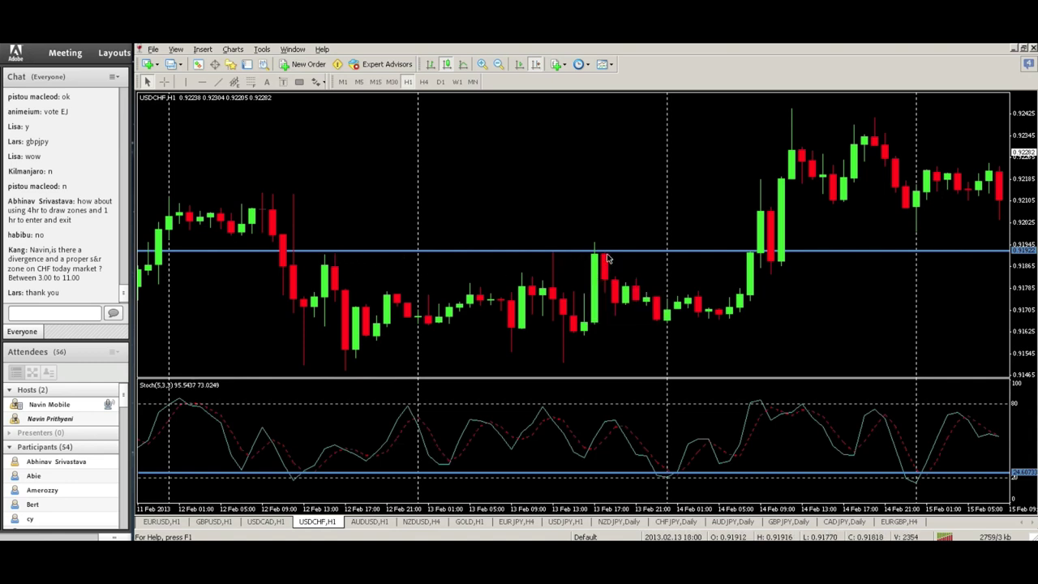
pyautogui.moveTo(578, 231); pyautogui.dragTo(827, 213)
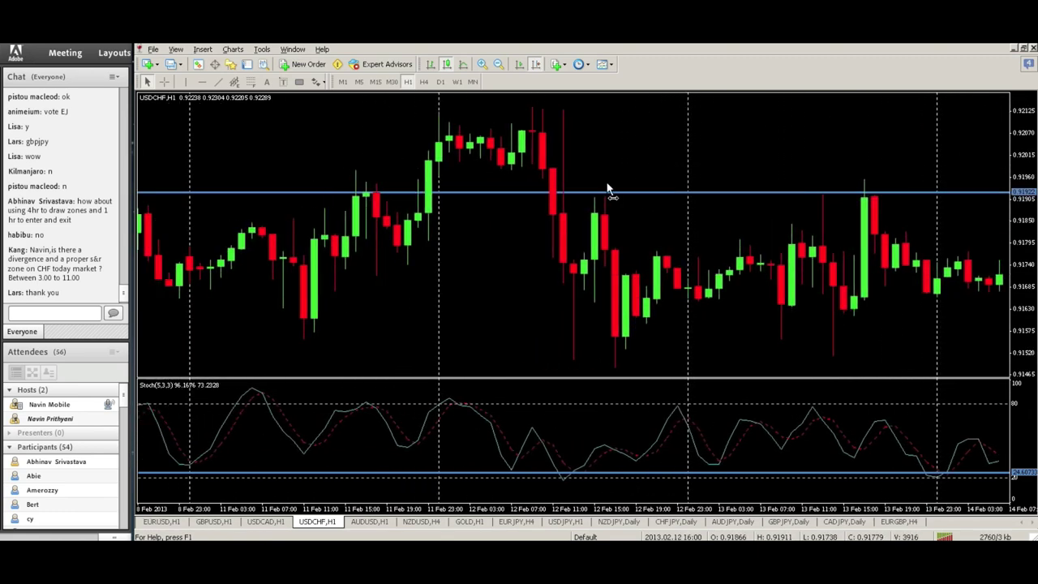
pyautogui.moveTo(610, 189); pyautogui.dragTo(657, 194)
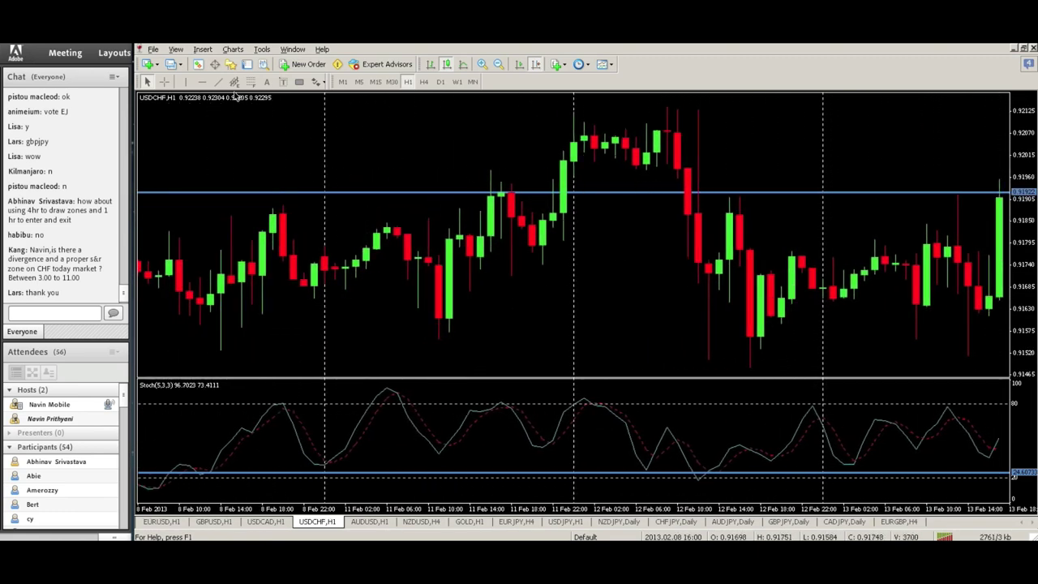
pyautogui.click(202, 81)
pyautogui.click(641, 167)
pyautogui.moveTo(641, 167); pyautogui.dragTo(639, 163)
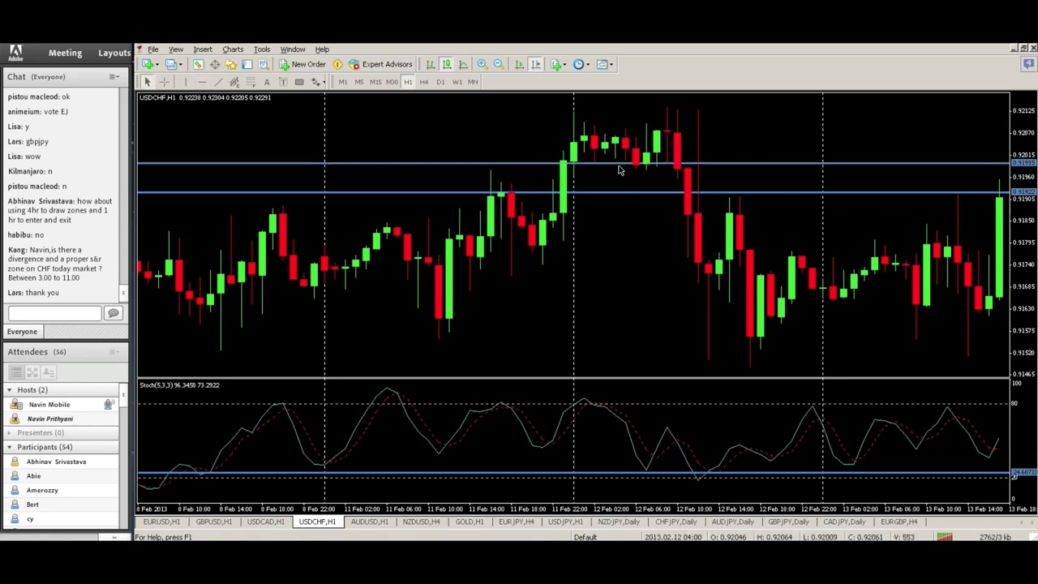
pyautogui.moveTo(618, 166); pyautogui.dragTo(623, 169)
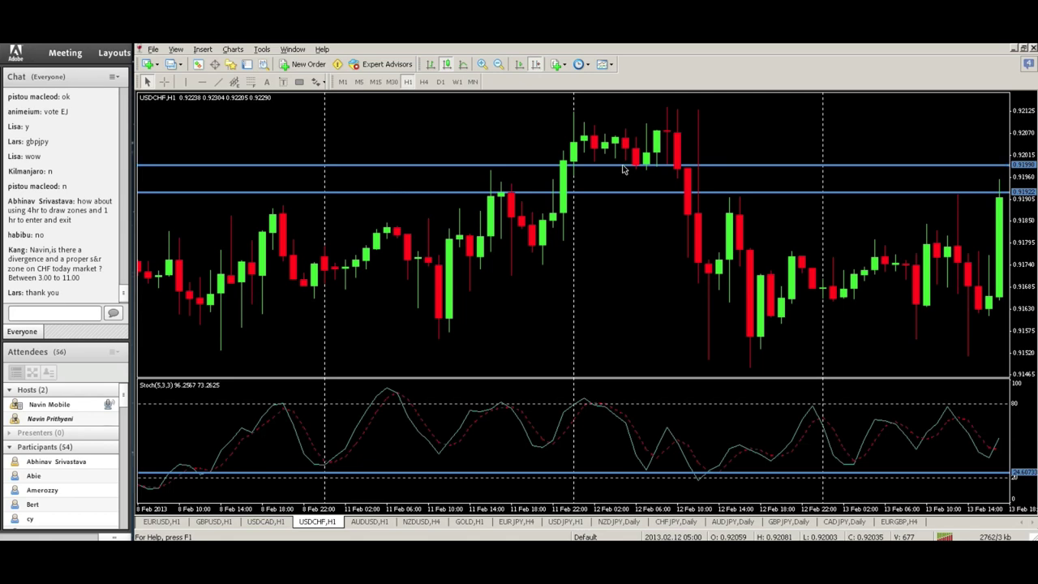
# Scroll back through February history to 28 January to check reactions at the zone
pyautogui.moveTo(839, 143); pyautogui.dragTo(704, 156)
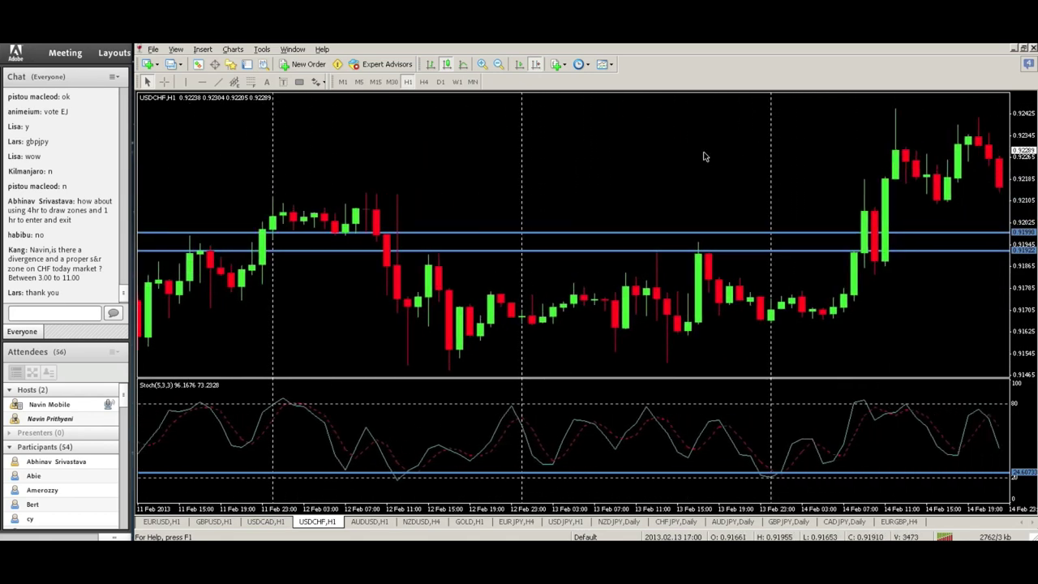
pyautogui.moveTo(424, 199); pyautogui.dragTo(791, 193)
pyautogui.moveTo(440, 155); pyautogui.dragTo(624, 154)
pyautogui.moveTo(332, 208); pyautogui.dragTo(465, 208)
pyautogui.moveTo(376, 219); pyautogui.dragTo(432, 212)
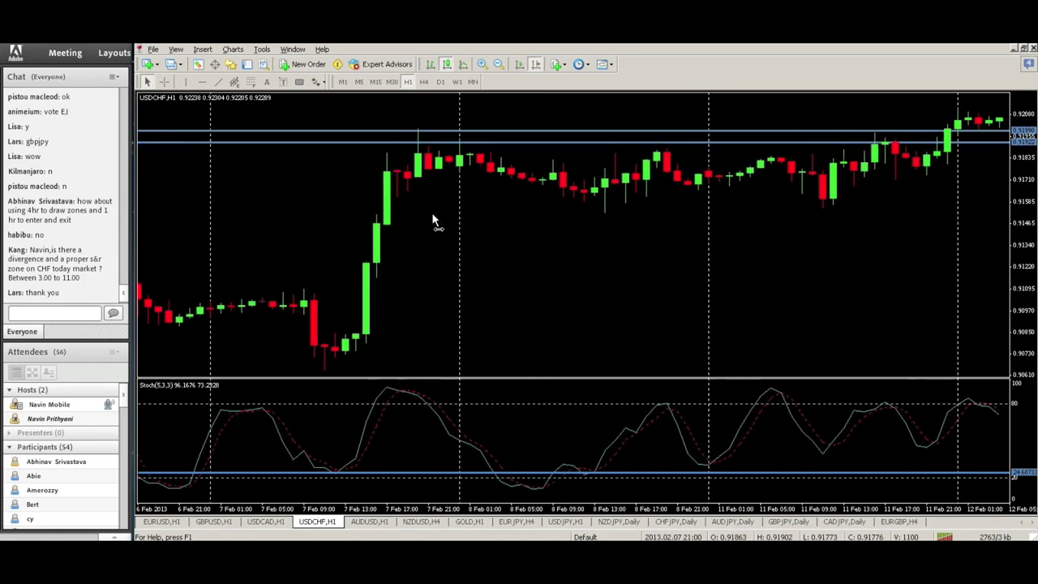
pyautogui.moveTo(443, 145); pyautogui.dragTo(532, 237)
pyautogui.moveTo(214, 210); pyautogui.dragTo(602, 209)
pyautogui.moveTo(487, 198); pyautogui.dragTo(579, 194)
pyautogui.moveTo(349, 203); pyautogui.dragTo(454, 204)
pyautogui.moveTo(162, 292); pyautogui.dragTo(536, 297)
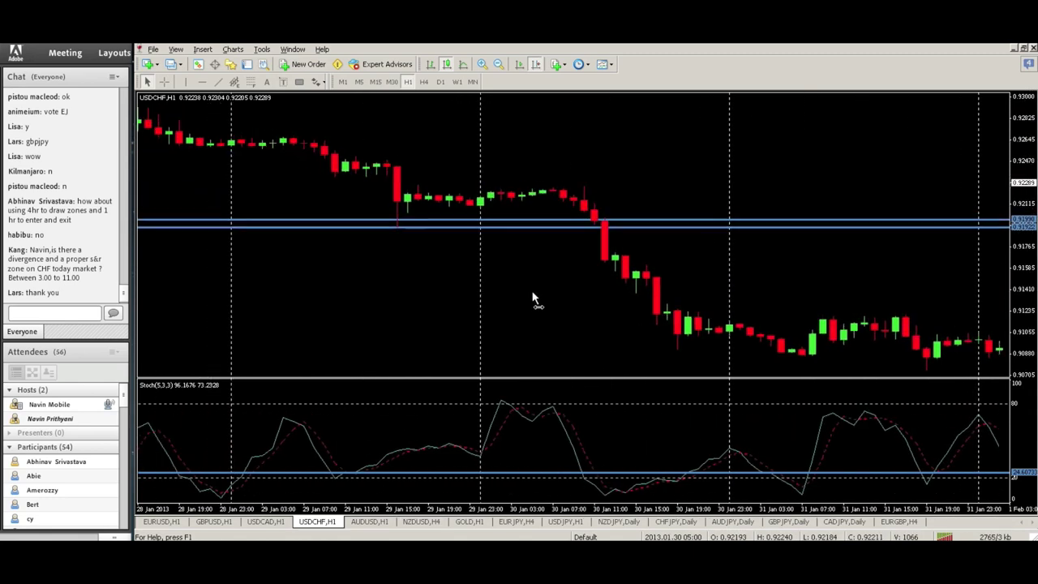
pyautogui.moveTo(386, 267); pyautogui.dragTo(407, 267)
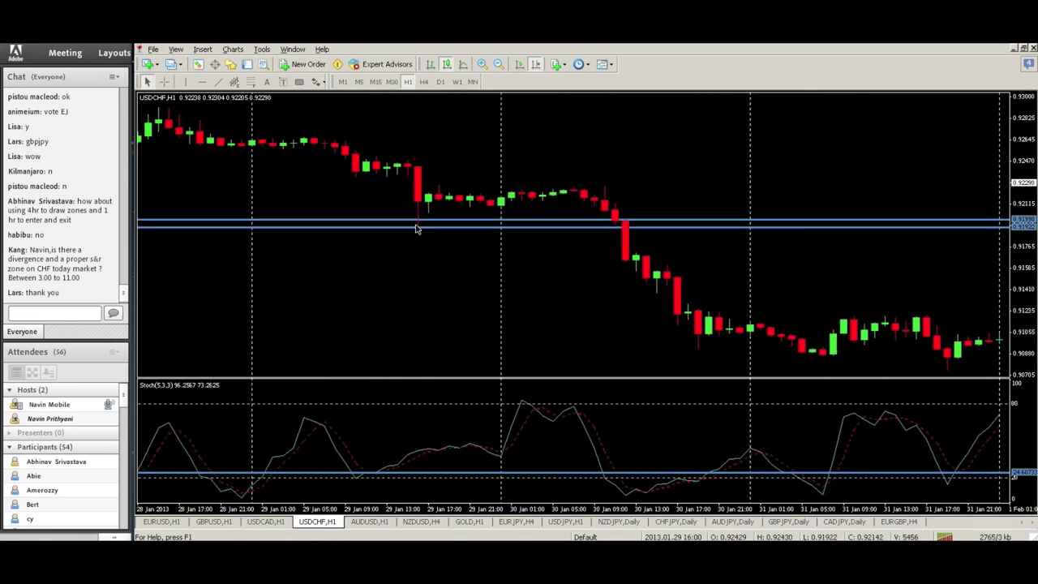
# Continue back through mid and early January to late December, testing the zone
pyautogui.moveTo(414, 273); pyautogui.dragTo(612, 322)
pyautogui.moveTo(343, 348); pyautogui.dragTo(695, 305)
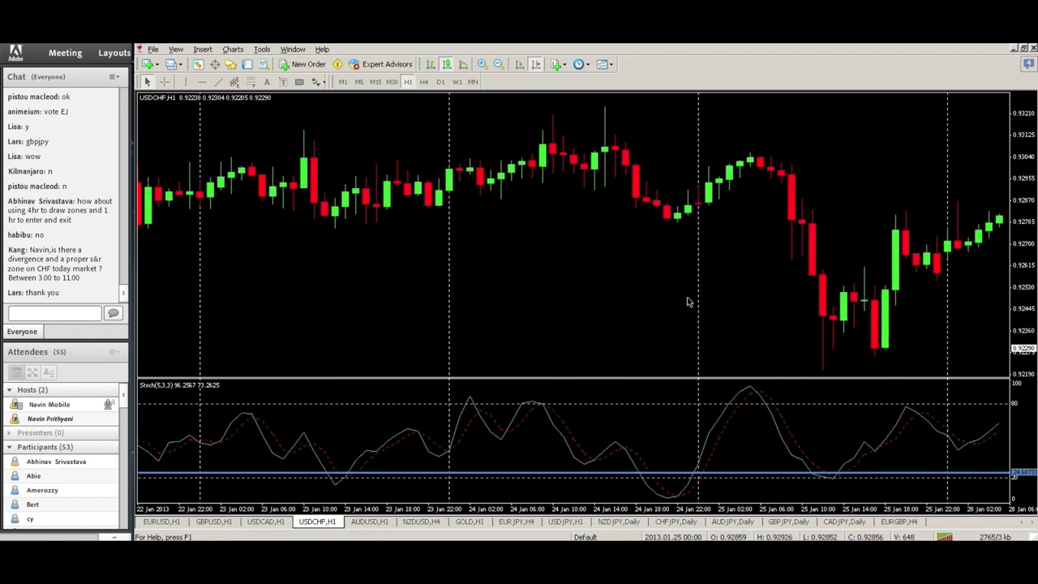
pyautogui.moveTo(280, 275); pyautogui.dragTo(545, 268)
pyautogui.moveTo(354, 266); pyautogui.dragTo(572, 288)
pyautogui.moveTo(436, 291); pyautogui.dragTo(640, 286)
pyautogui.moveTo(413, 268); pyautogui.dragTo(597, 272)
pyautogui.moveTo(597, 308); pyautogui.dragTo(609, 308)
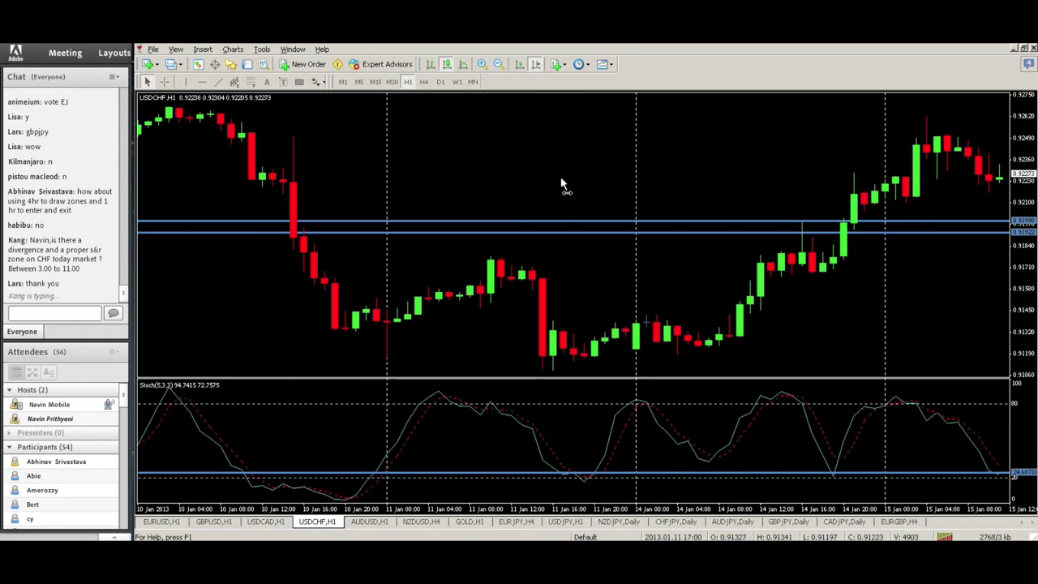
pyautogui.moveTo(560, 184); pyautogui.dragTo(822, 170)
pyautogui.moveTo(313, 224); pyautogui.dragTo(601, 209)
pyautogui.moveTo(354, 200); pyautogui.dragTo(405, 199)
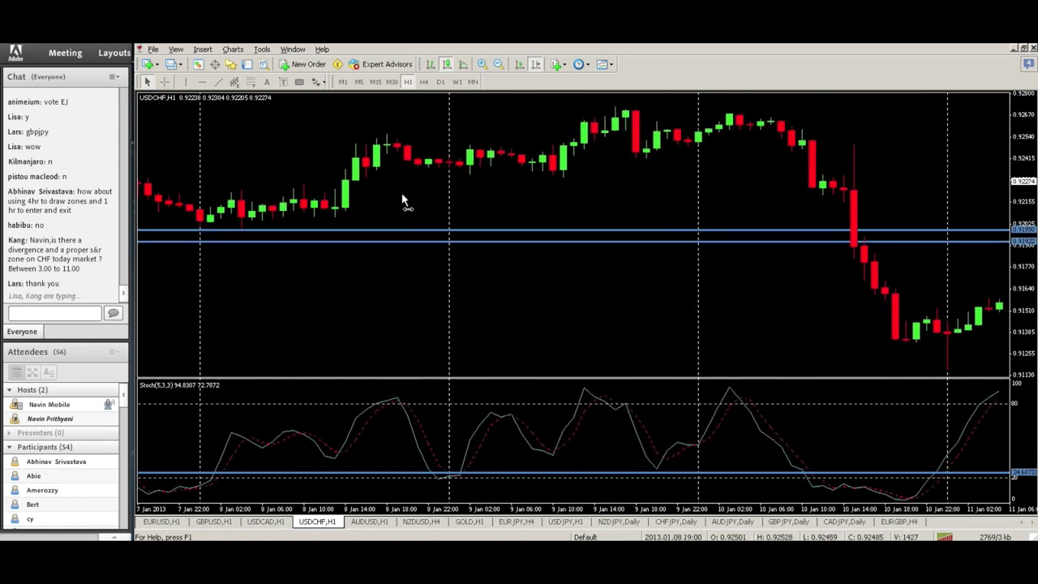
pyautogui.moveTo(273, 219); pyautogui.dragTo(405, 220)
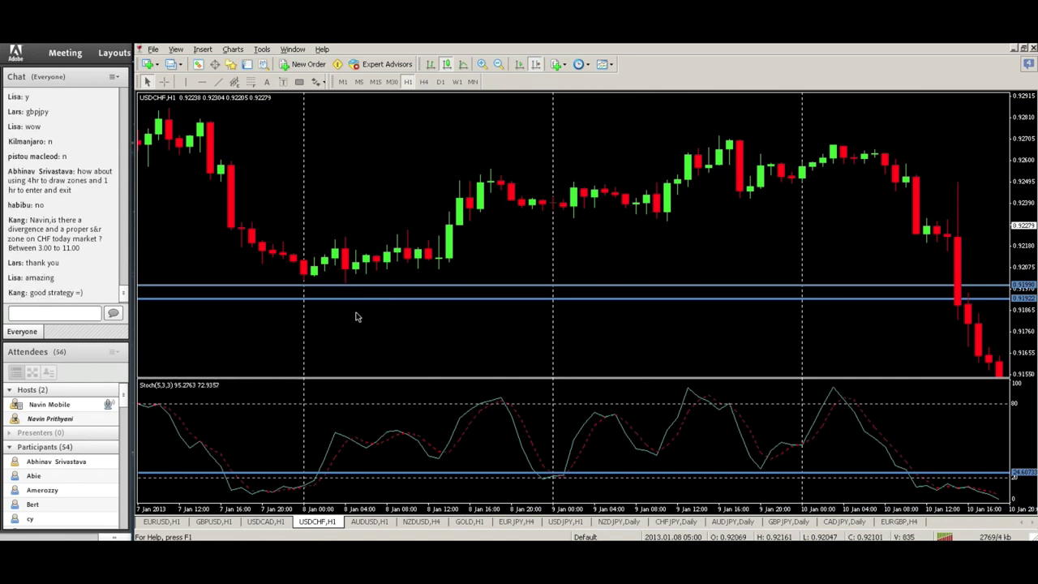
pyautogui.scroll(-10, 356, 316)
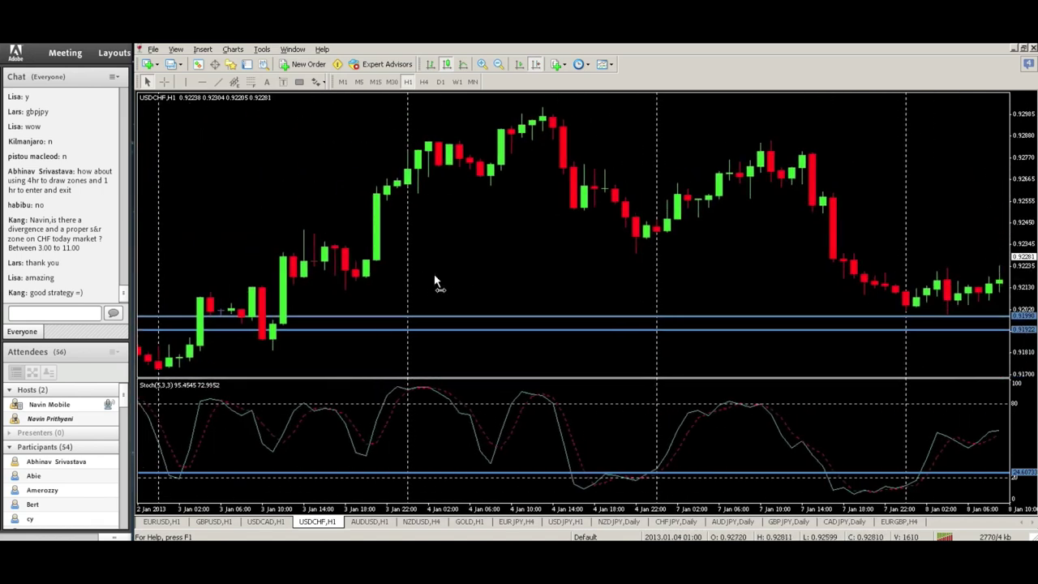
pyautogui.scroll(-5, 435, 282)
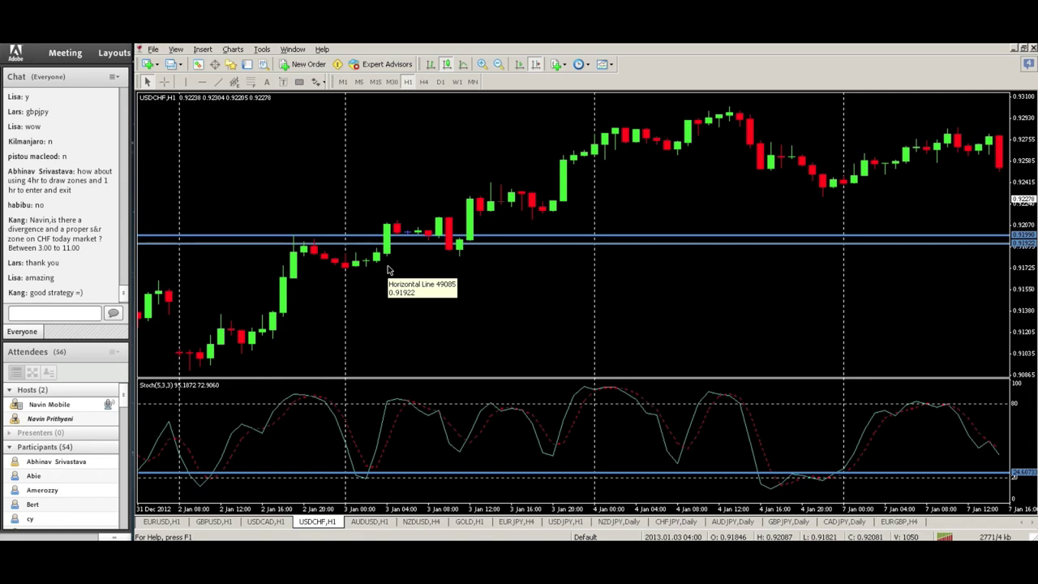
pyautogui.scroll(10, 602, 208)
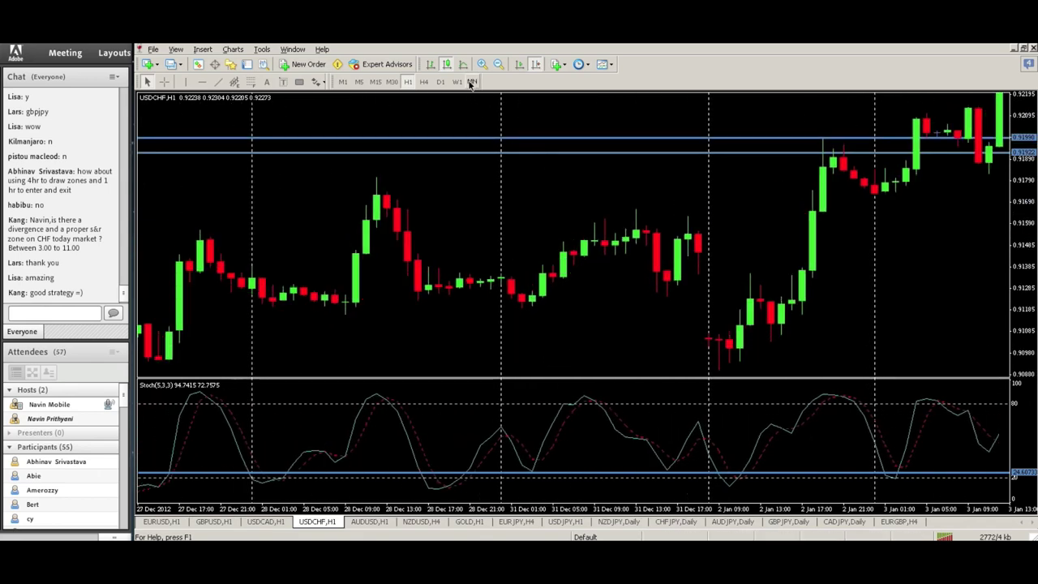
# Return to the latest USDCHF bars, box the zone between the two lines with a rectangle, then show EURUSD H1
pyautogui.click(535, 64)
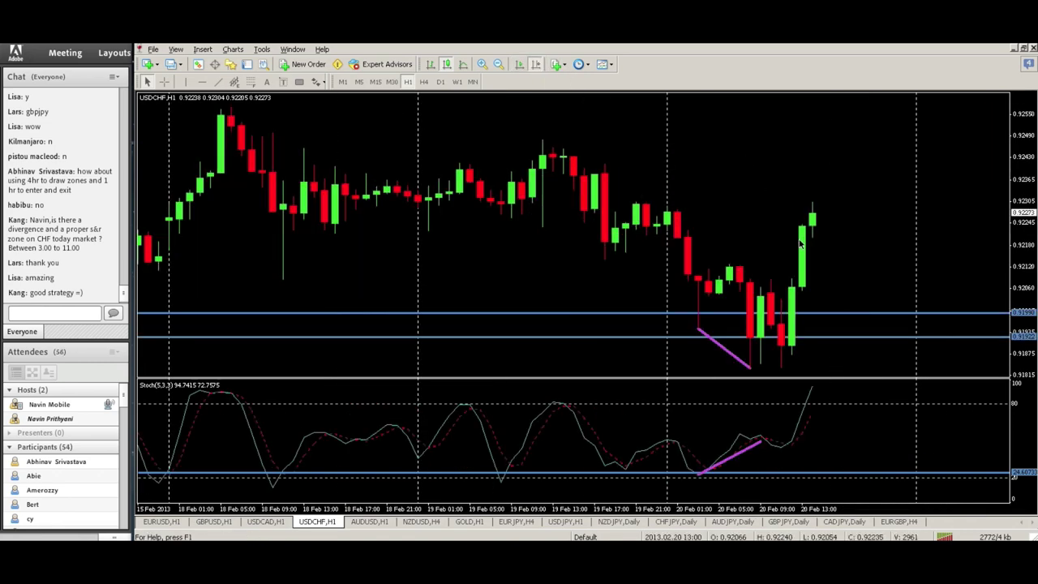
pyautogui.click(298, 81)
pyautogui.moveTo(750, 313); pyautogui.dragTo(811, 334)
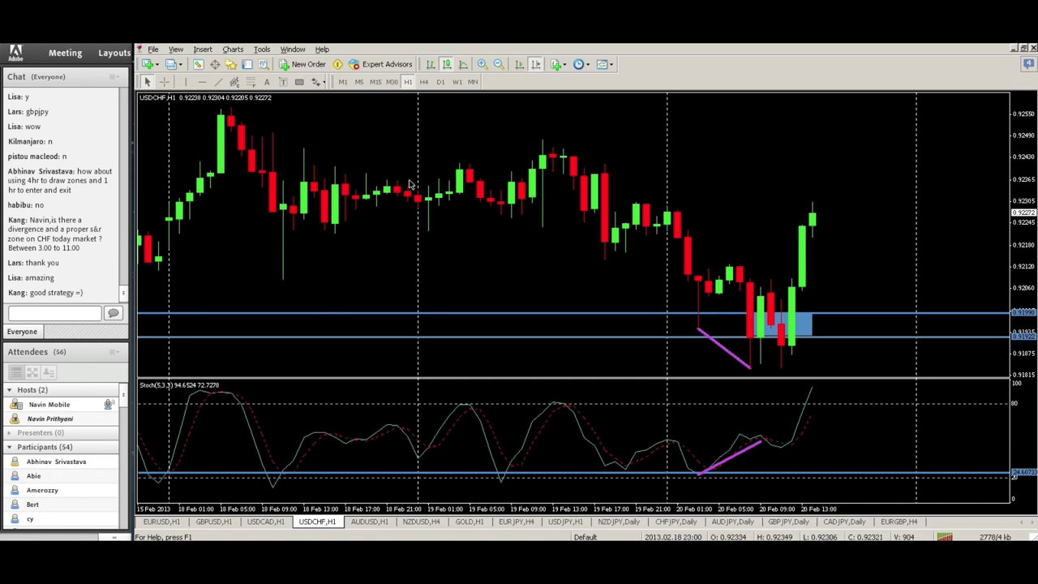
pyautogui.click(166, 523)
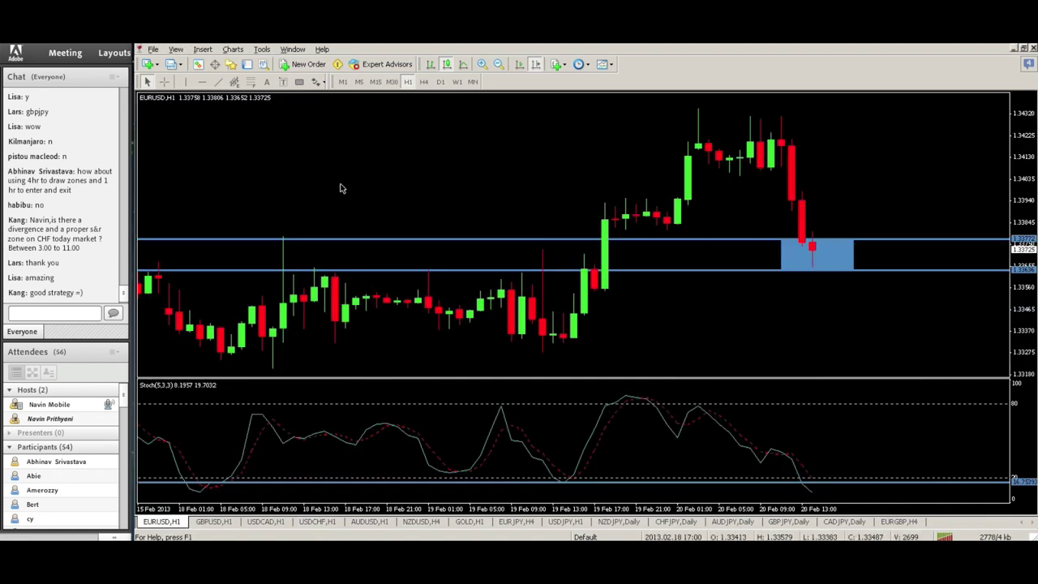
# Turn on Show period separators in the EURUSD H1 chart properties, also toggling the ask line
pyautogui.rightClick(506, 113)
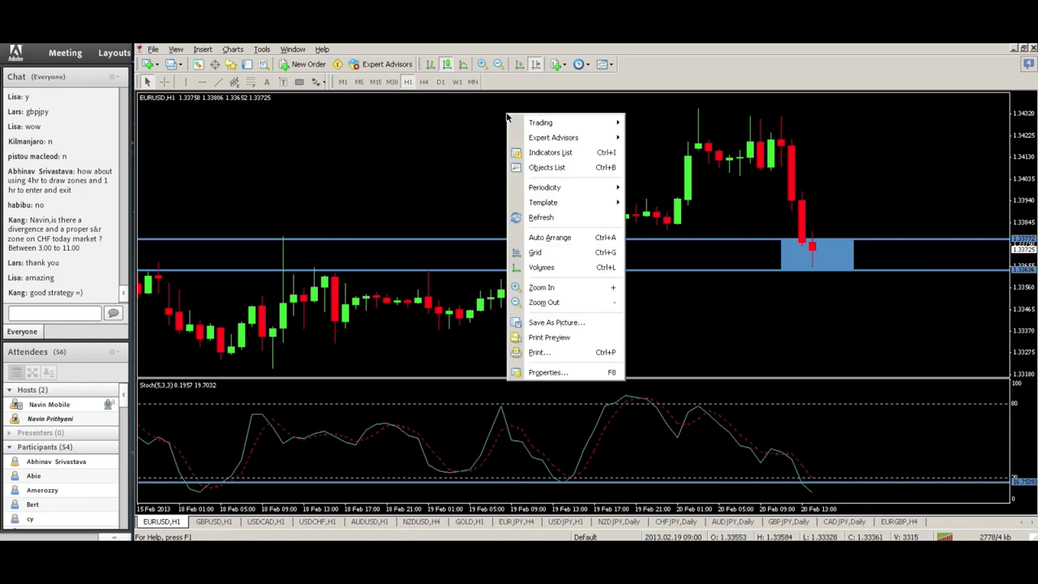
pyautogui.click(539, 371)
pyautogui.click(606, 291)
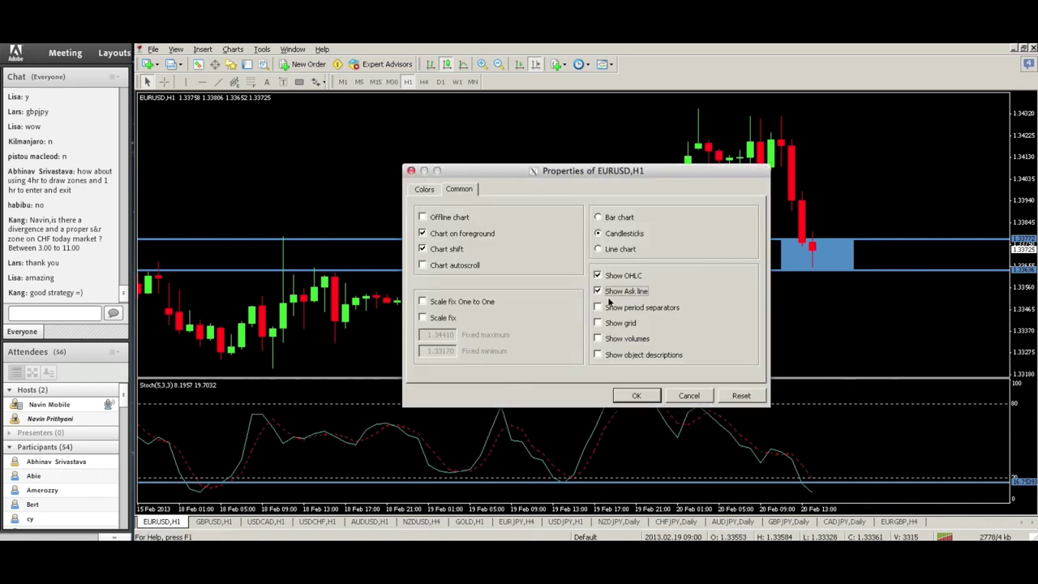
pyautogui.click(608, 307)
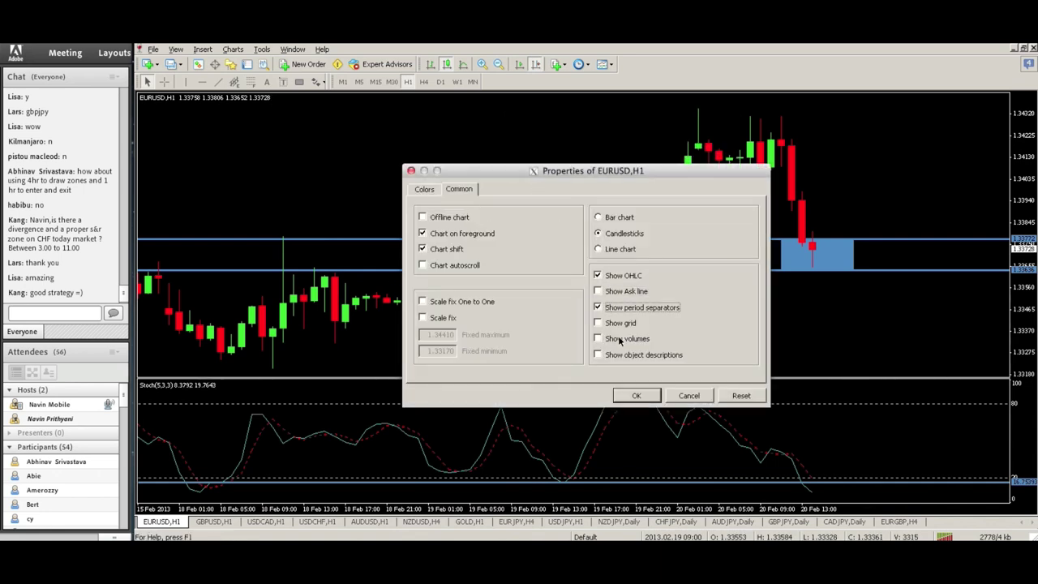
pyautogui.click(632, 396)
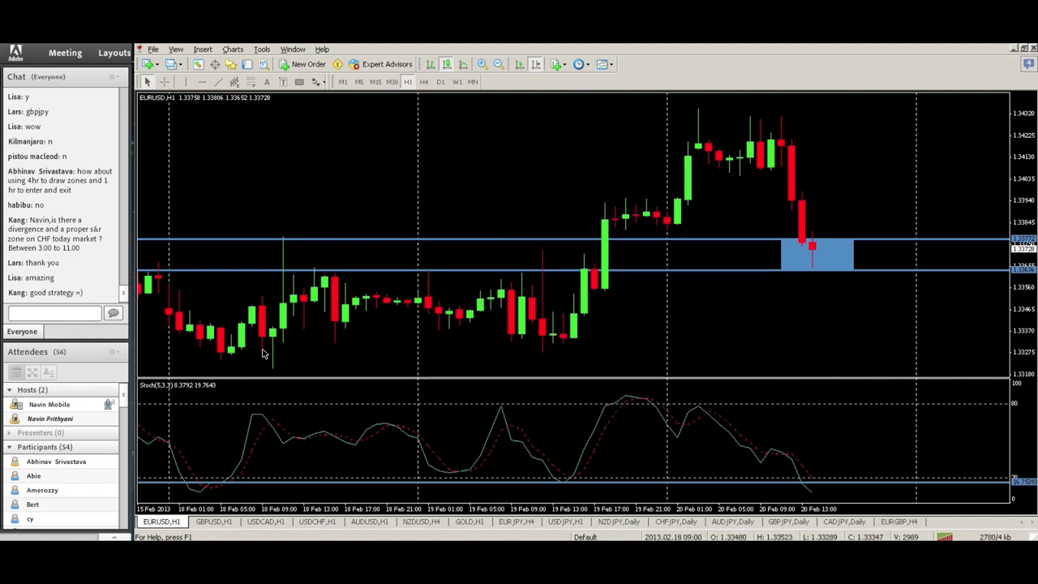
pyautogui.moveTo(412, 292)
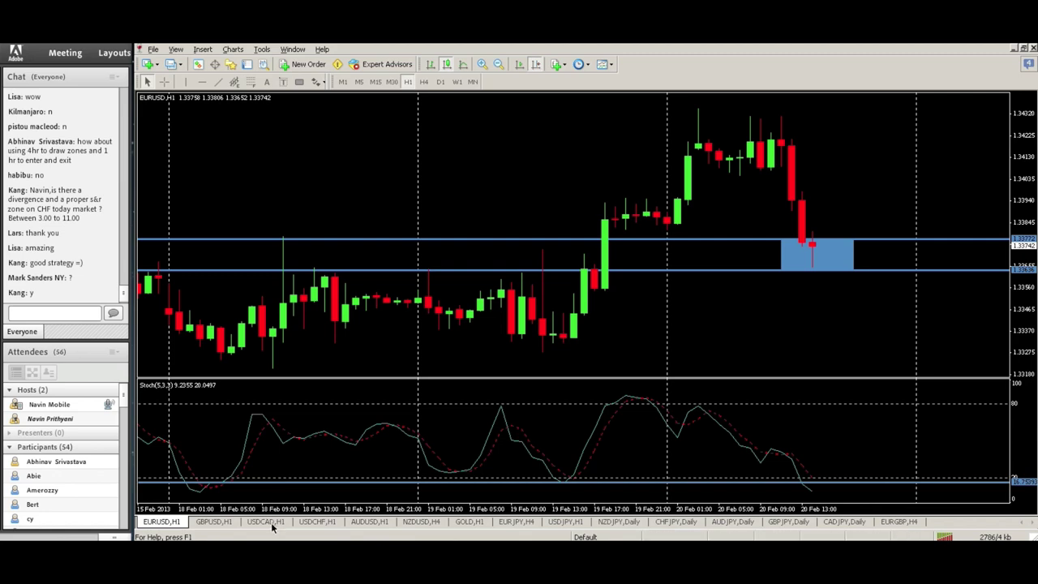
# Compare the USDCHF H1 and EURUSD H1 charts, finishing with USDCHF H1 in front
pyautogui.click(316, 523)
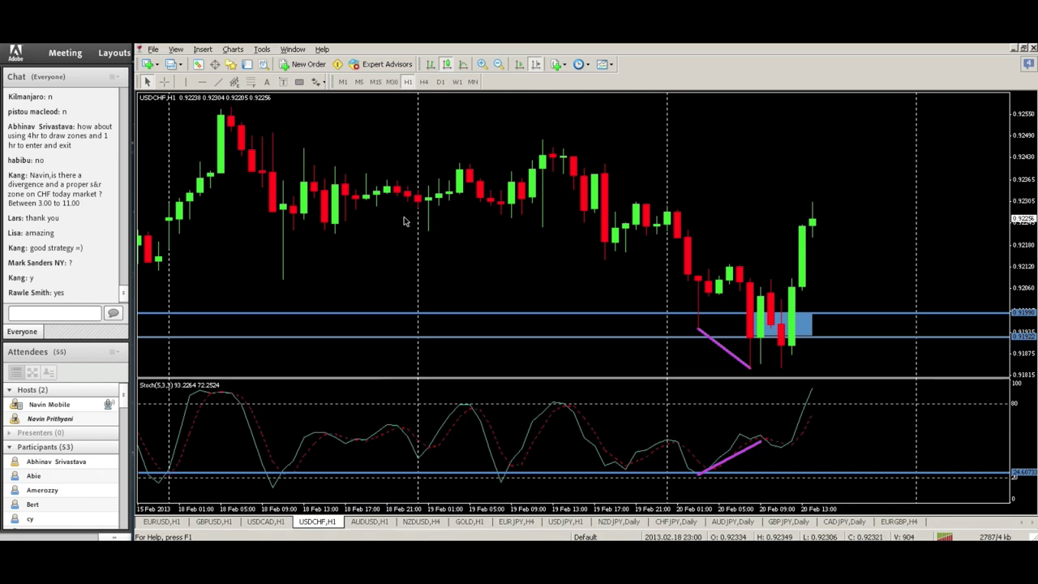
pyautogui.click(169, 523)
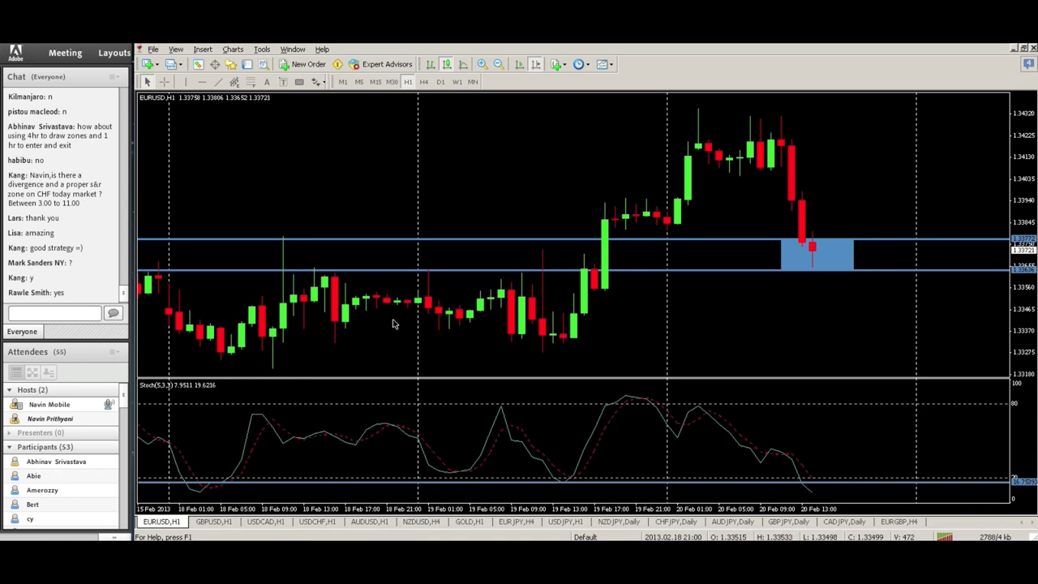
pyautogui.moveTo(409, 325)
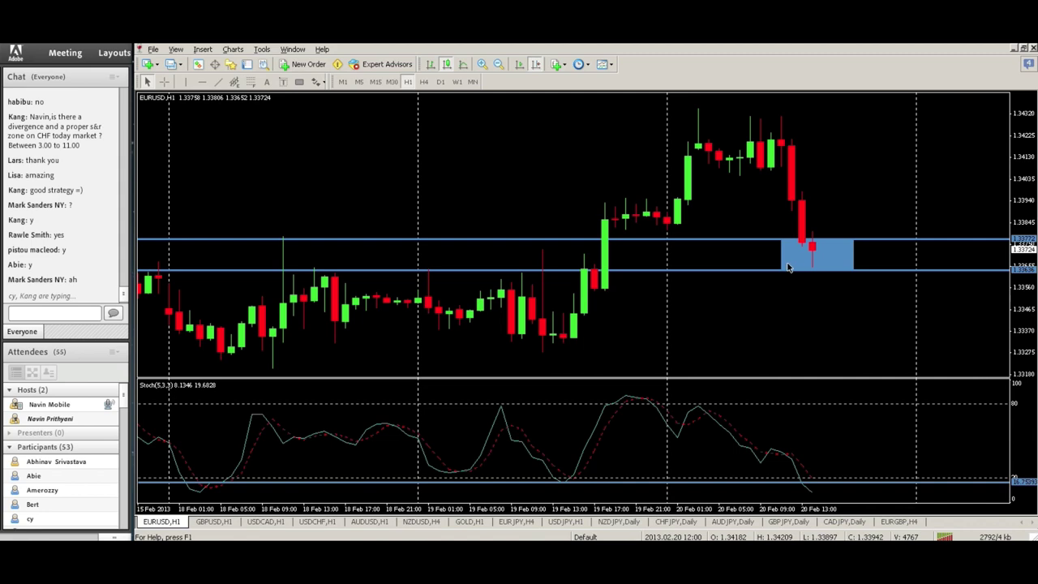
pyautogui.click(317, 521)
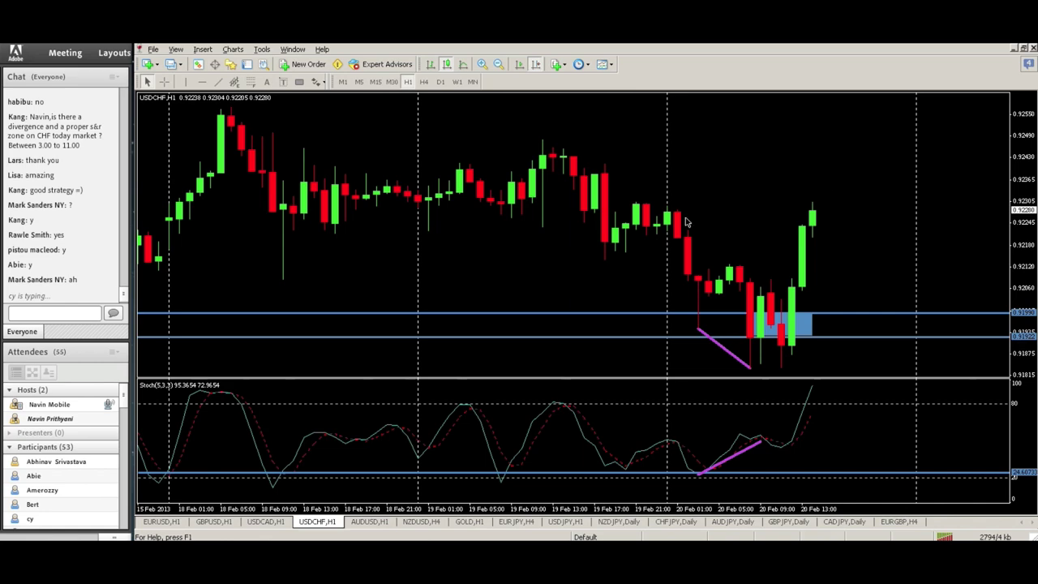
pyautogui.click(159, 521)
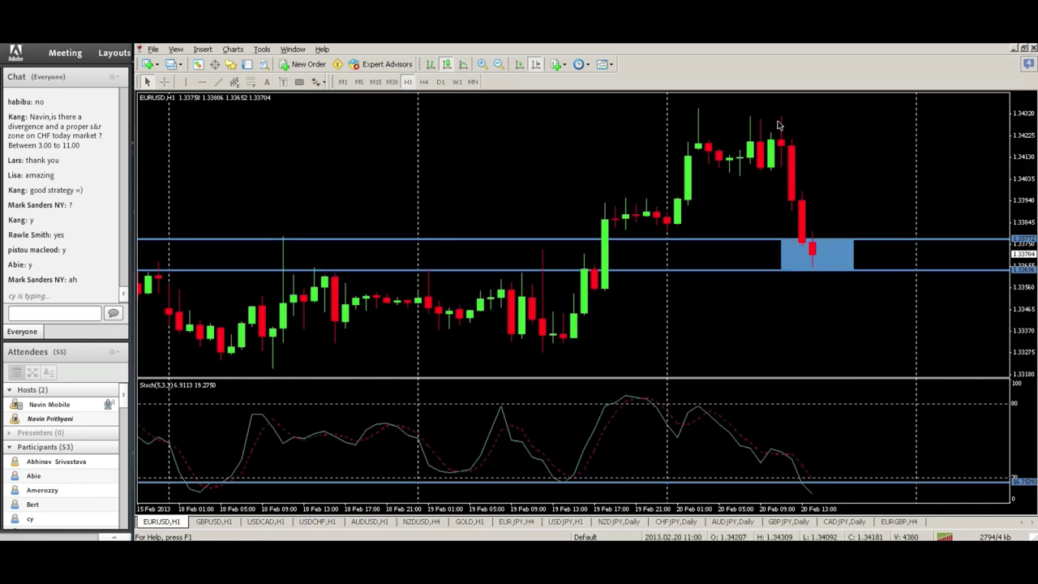
pyautogui.doubleClick(307, 523)
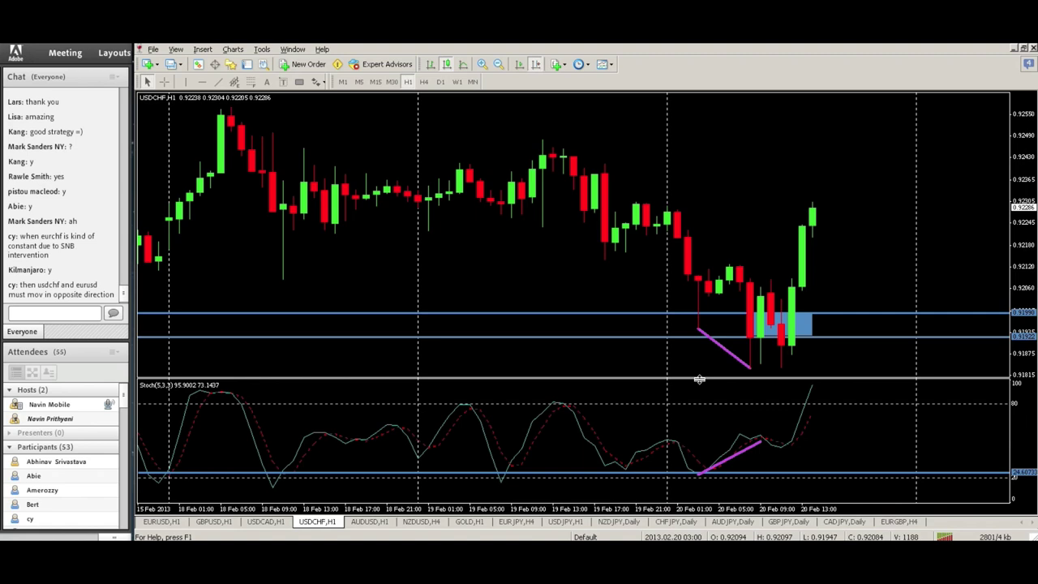
# Delete all USDCHF drawings, switch to H4, and draw a trendline along the rising price lows
pyautogui.press('BackSpace')
pyautogui.press('BackSpace')
pyautogui.press('BackSpace')
pyautogui.press('BackSpace')
pyautogui.press('BackSpace')
pyautogui.press('BackSpace')
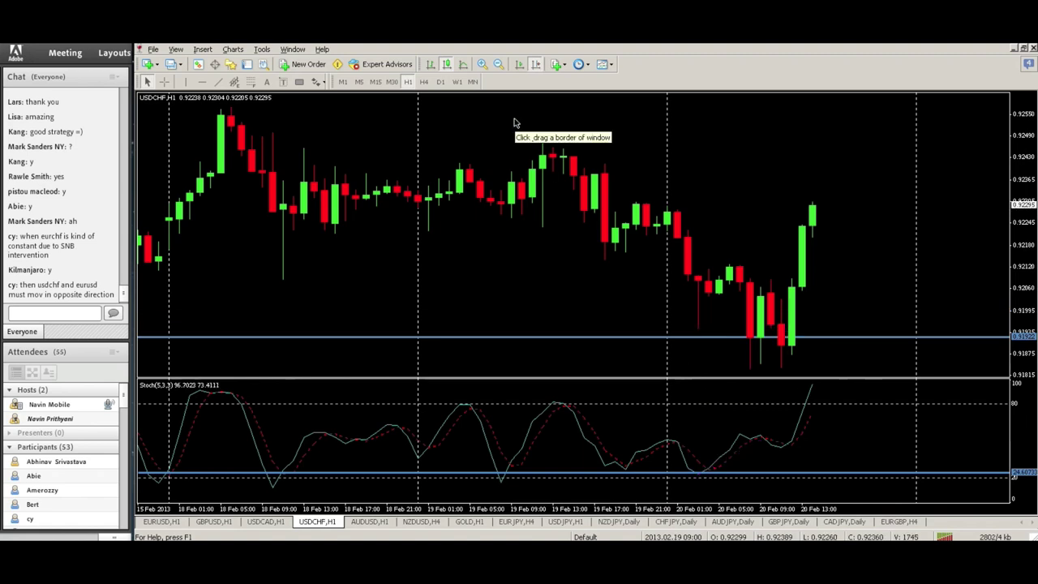
pyautogui.click(424, 83)
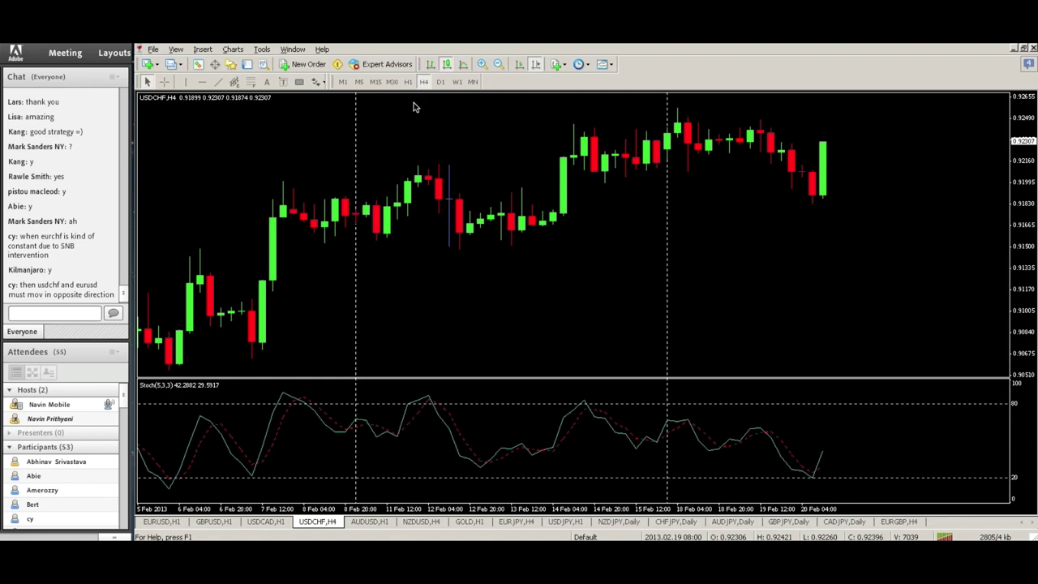
pyautogui.click(217, 82)
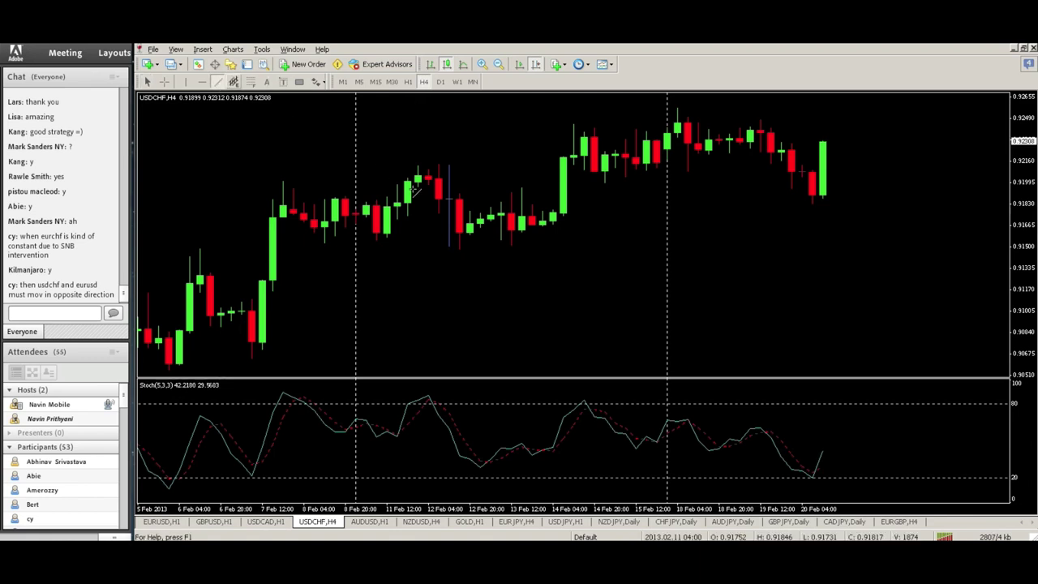
pyautogui.moveTo(459, 247)
pyautogui.mouseDown()
pyautogui.moveTo(776, 227)
pyautogui.moveTo(824, 201)
pyautogui.mouseUp()
# Draw a trendline across the falling Stochastic lows and add a horizontal level near 0.9176
pyautogui.click(218, 82)
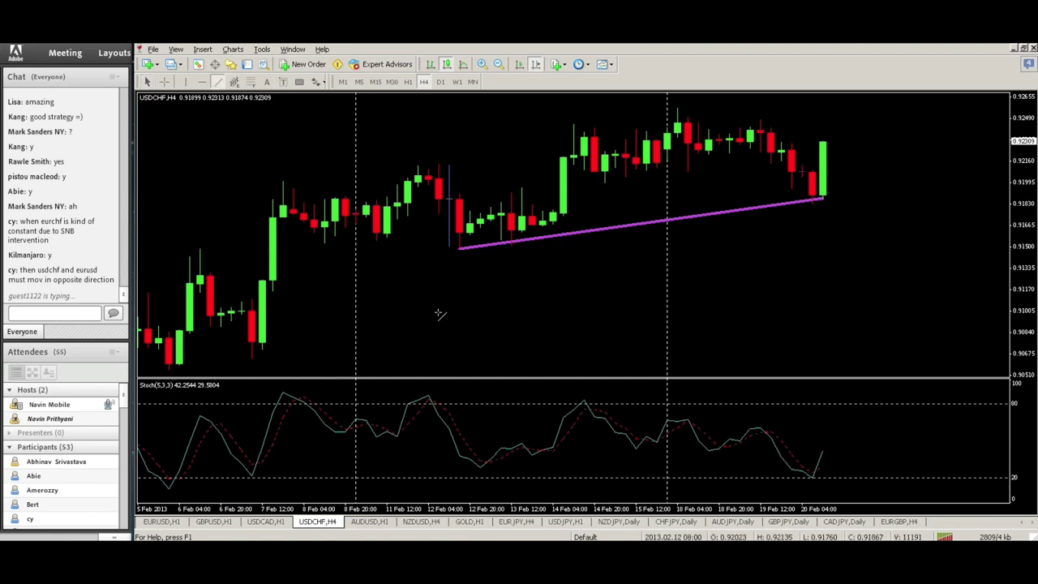
pyautogui.moveTo(489, 462); pyautogui.dragTo(817, 478)
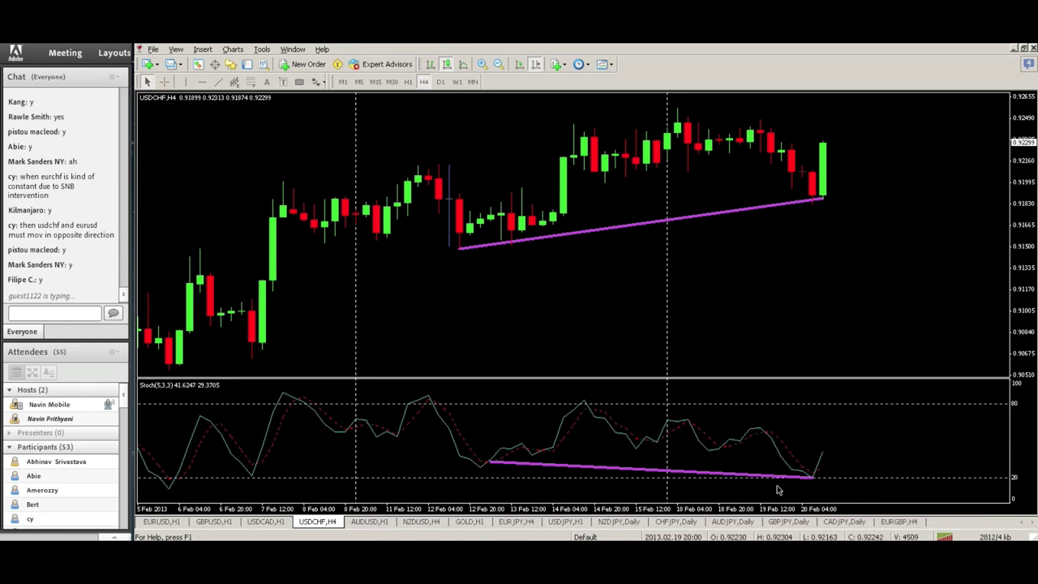
pyautogui.click(201, 82)
pyautogui.click(526, 212)
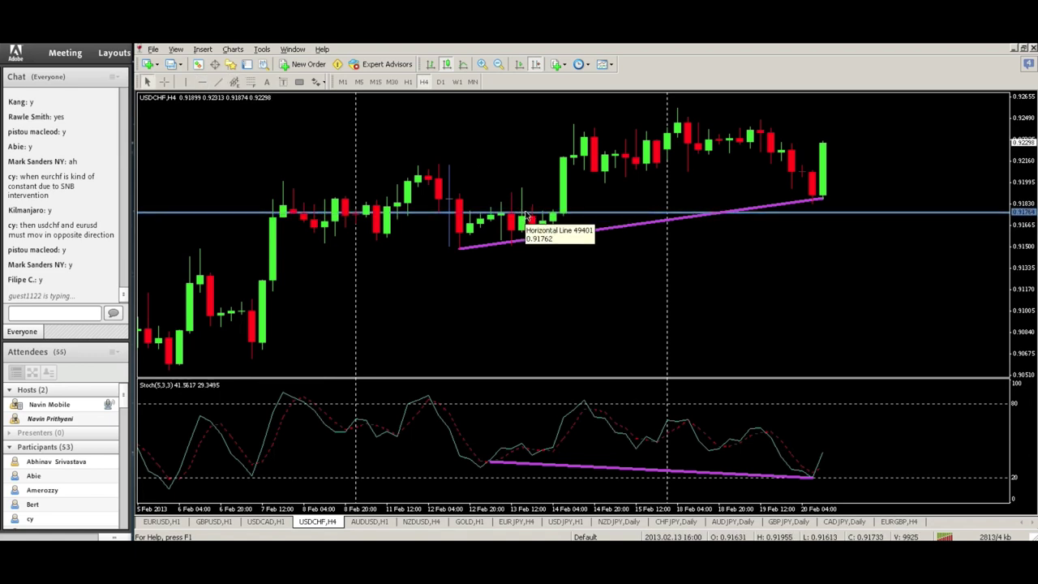
# Place a second horizontal line near 0.9193, just above the 0.9176 level
pyautogui.click(201, 82)
pyautogui.moveTo(317, 203); pyautogui.dragTo(321, 198)
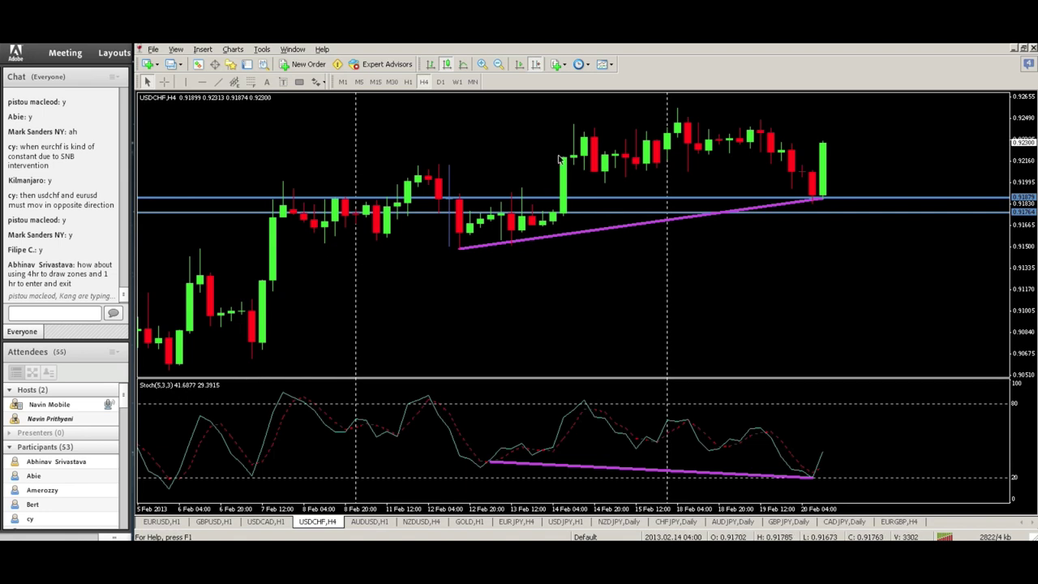
pyautogui.click(408, 81)
pyautogui.click(536, 65)
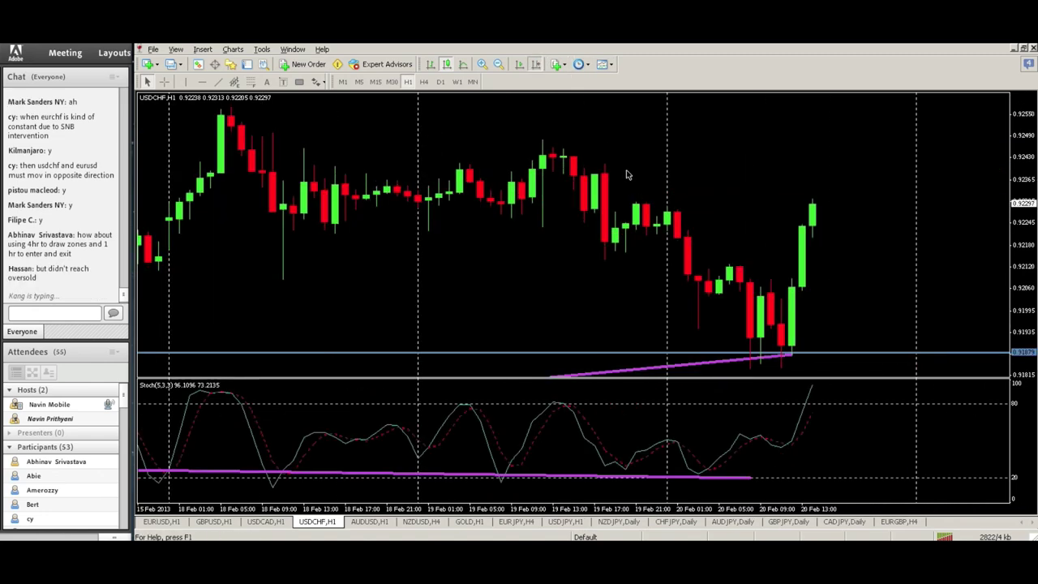
pyautogui.moveTo(1023, 271); pyautogui.dragTo(1023, 305)
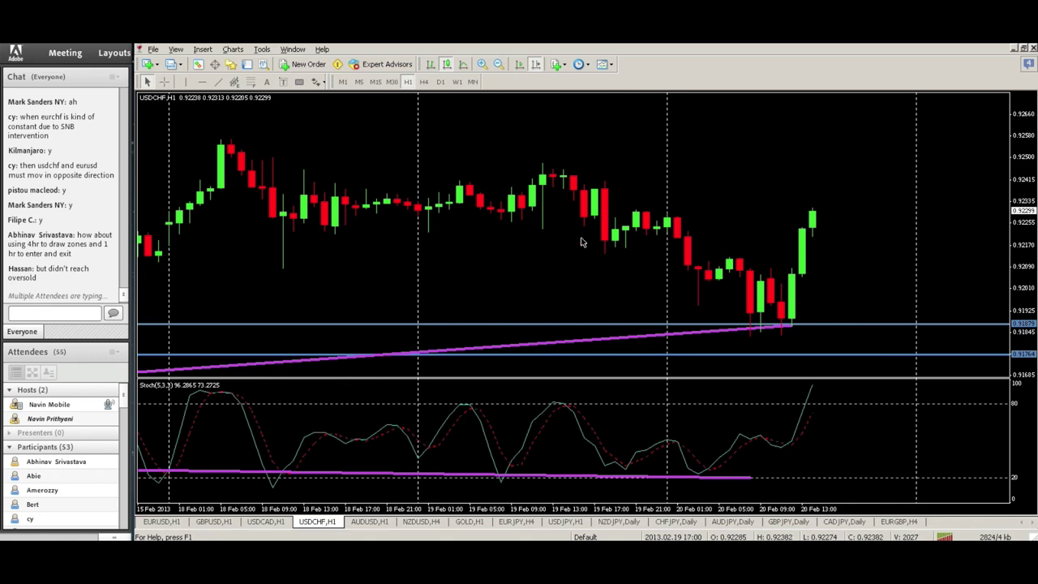
pyautogui.click(423, 81)
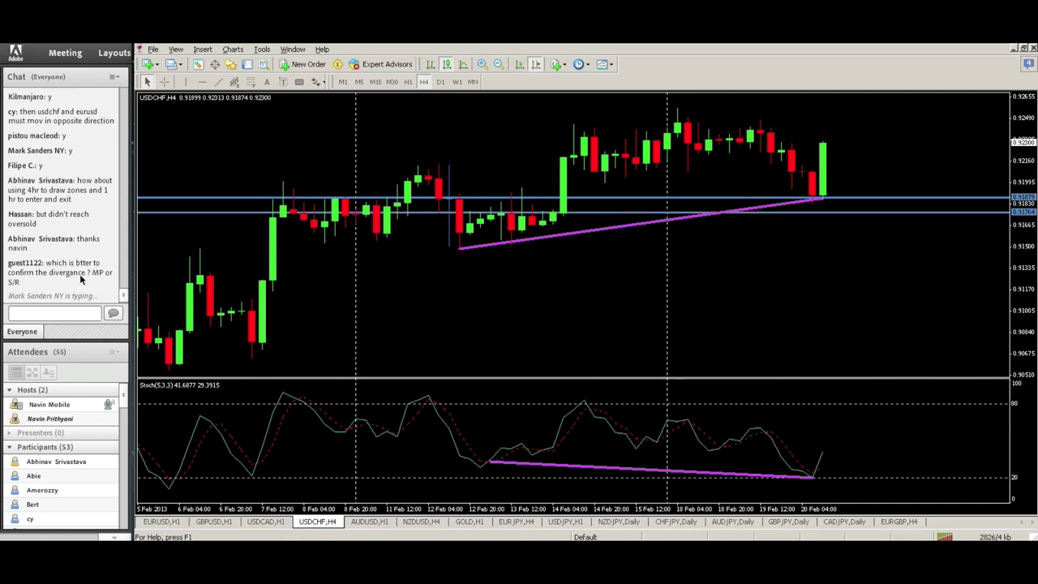
pyautogui.click(70, 315)
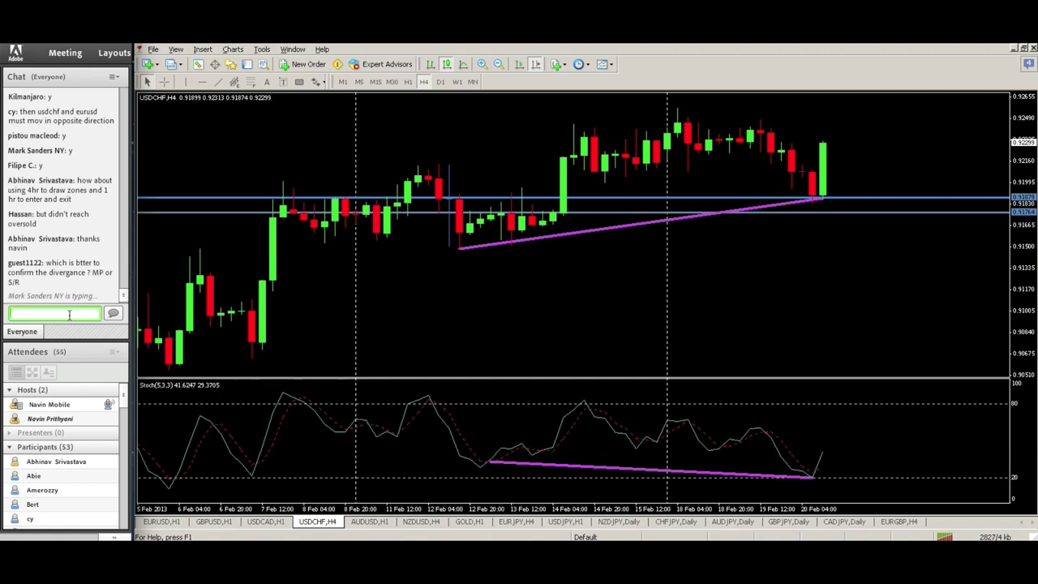
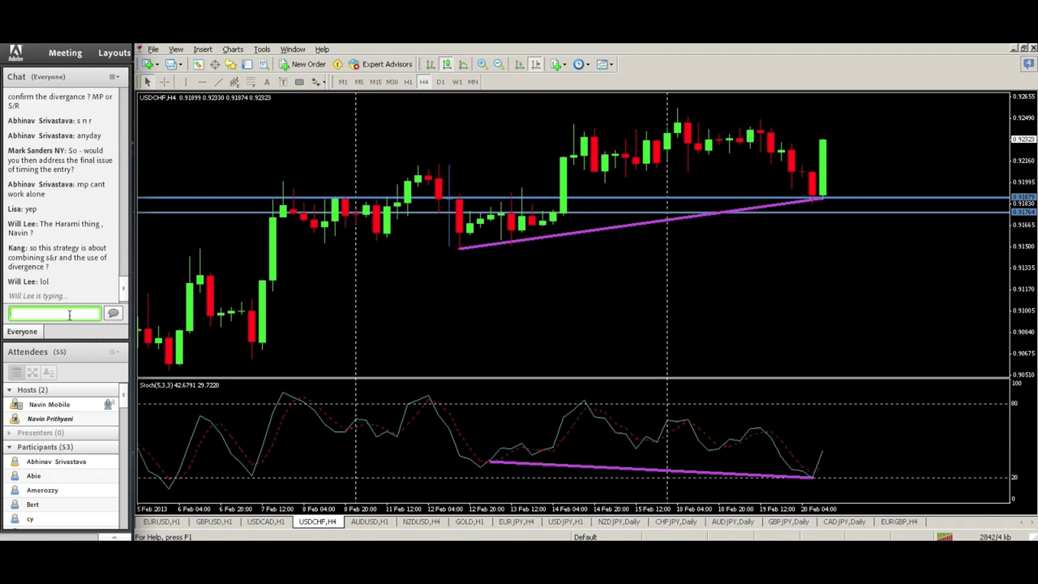
# Switch to the EURUSD chart and change it to the H4 timeframe
pyautogui.click(174, 525)
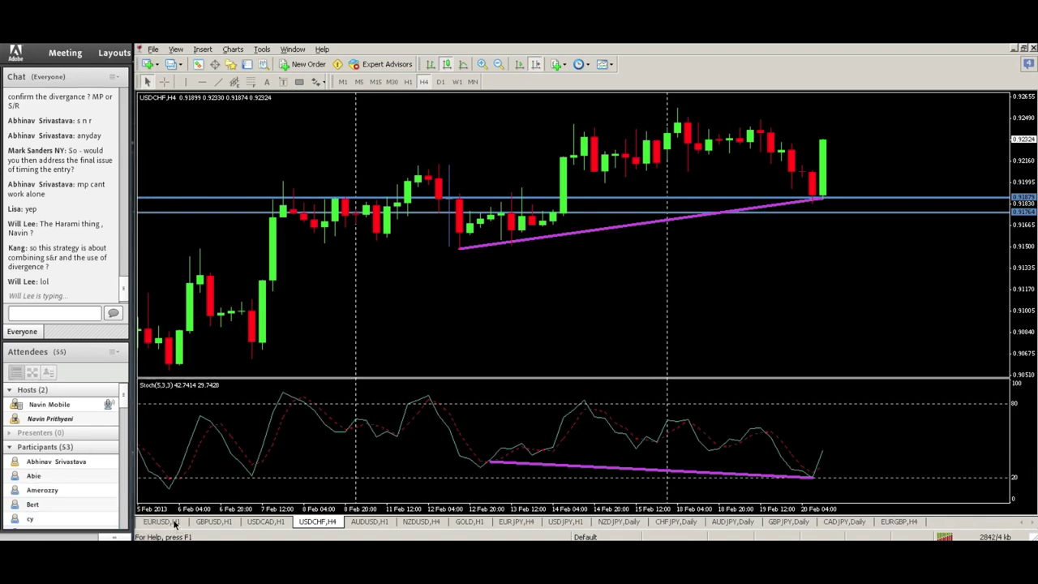
pyautogui.click(174, 525)
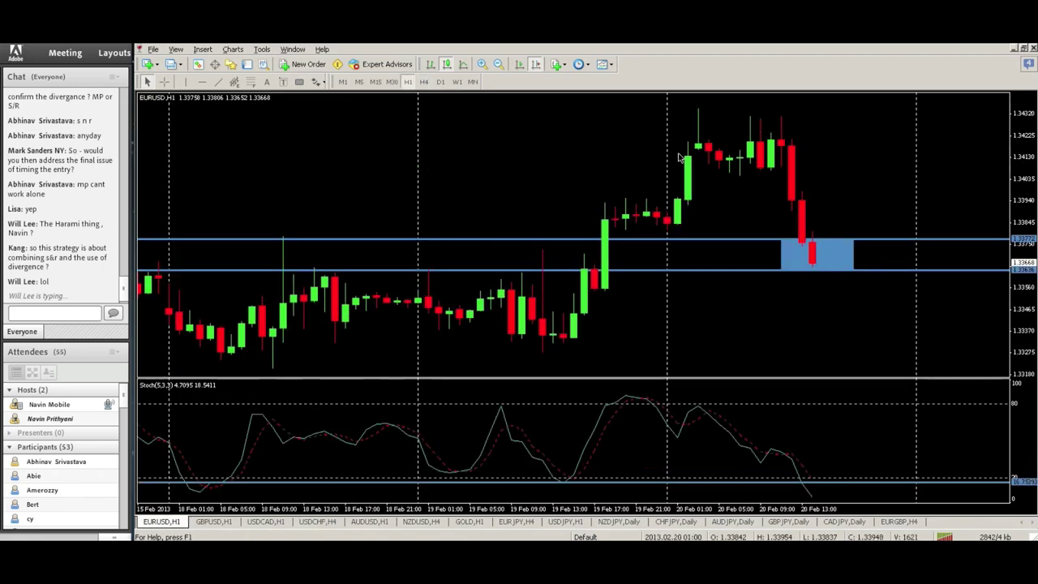
pyautogui.click(423, 82)
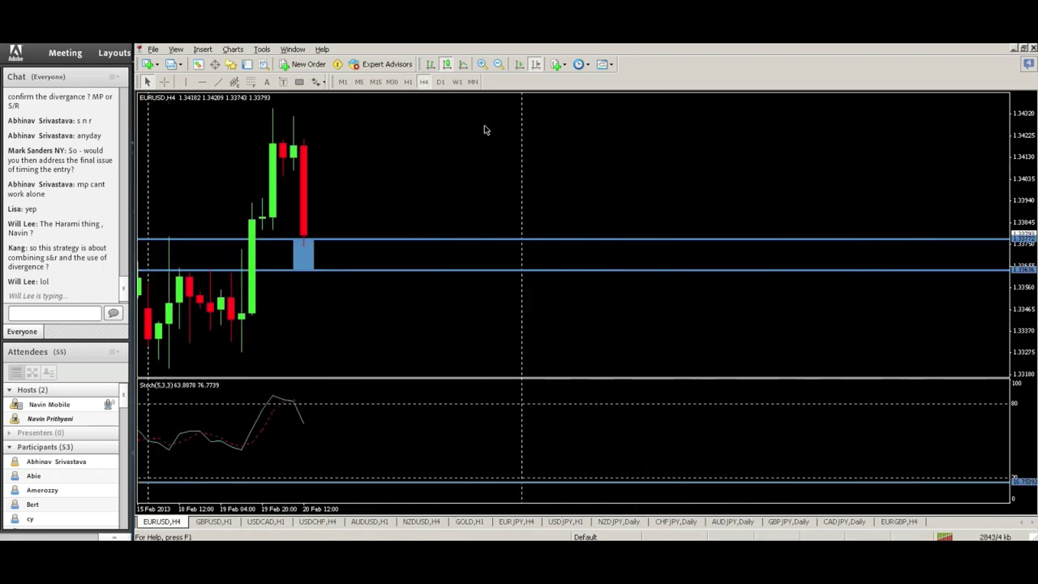
# Draw a descending trendline across the price highs and a rising one across the Stochastic peaks
pyautogui.click(217, 82)
pyautogui.moveTo(511, 177); pyautogui.dragTo(813, 256)
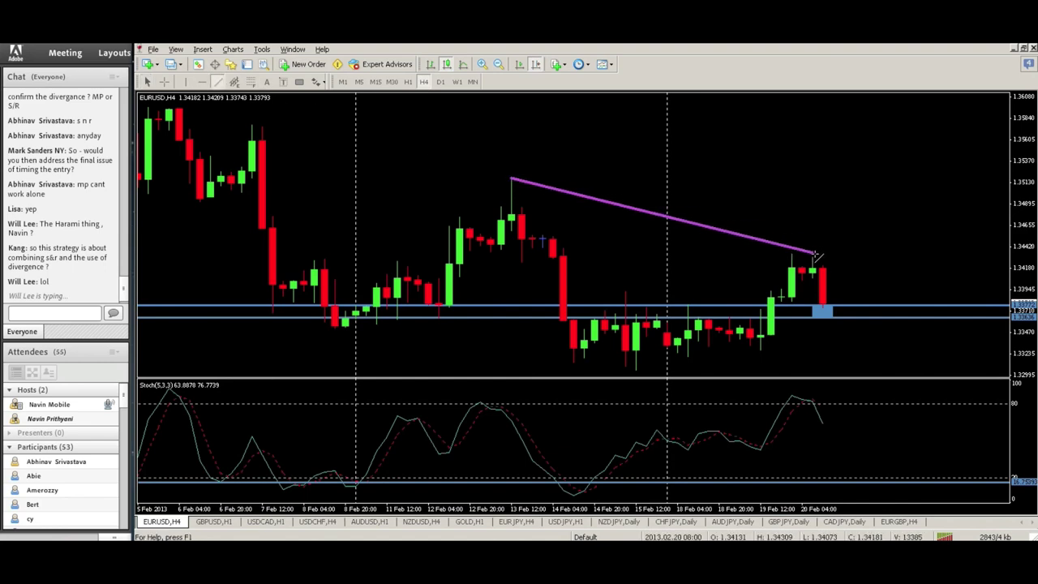
pyautogui.click(217, 82)
pyautogui.moveTo(480, 401); pyautogui.dragTo(802, 393)
# Add two horizontal resistance lines at the recent highs, the second just above the first
pyautogui.click(202, 82)
pyautogui.moveTo(792, 260); pyautogui.dragTo(801, 267)
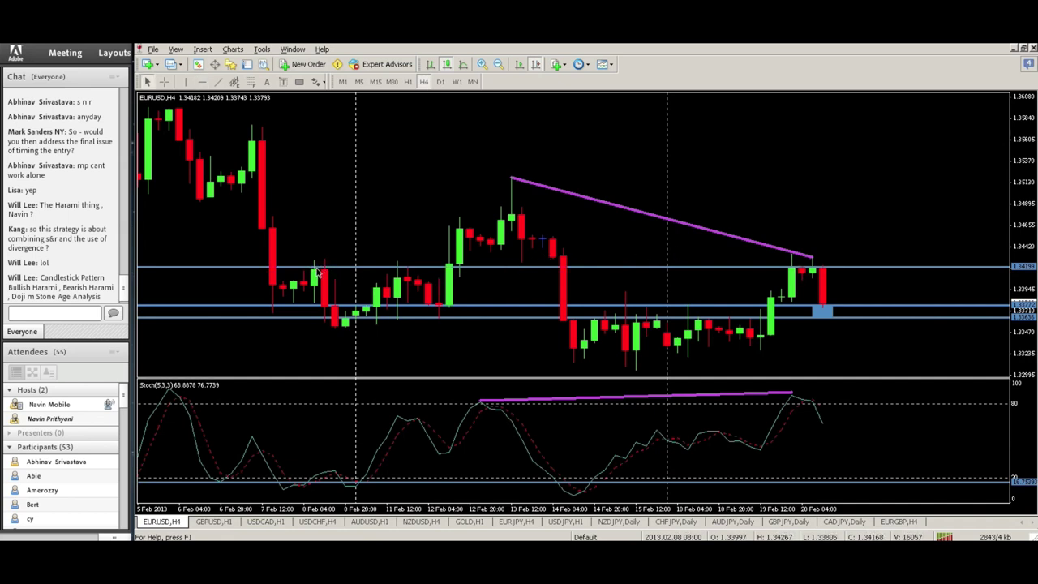
pyautogui.click(202, 82)
pyautogui.click(535, 250)
pyautogui.moveTo(535, 250); pyautogui.dragTo(532, 251)
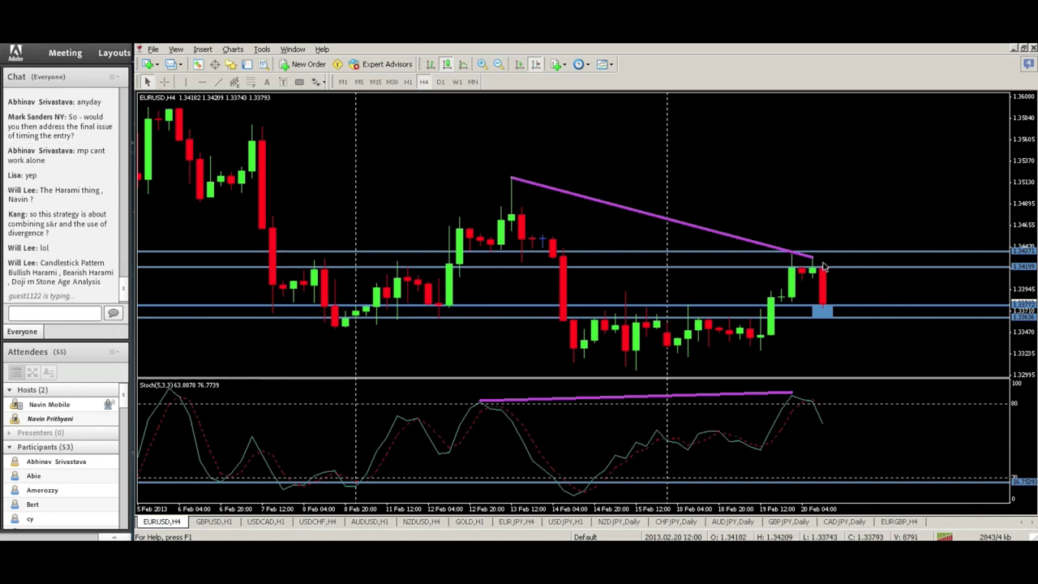
pyautogui.moveTo(823, 266)
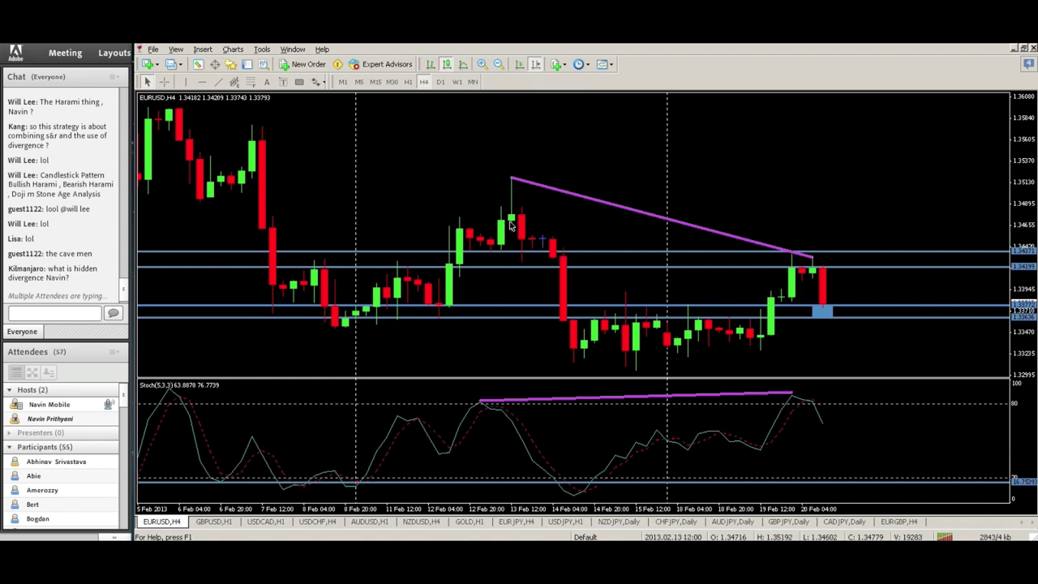
pyautogui.moveTo(510, 227)
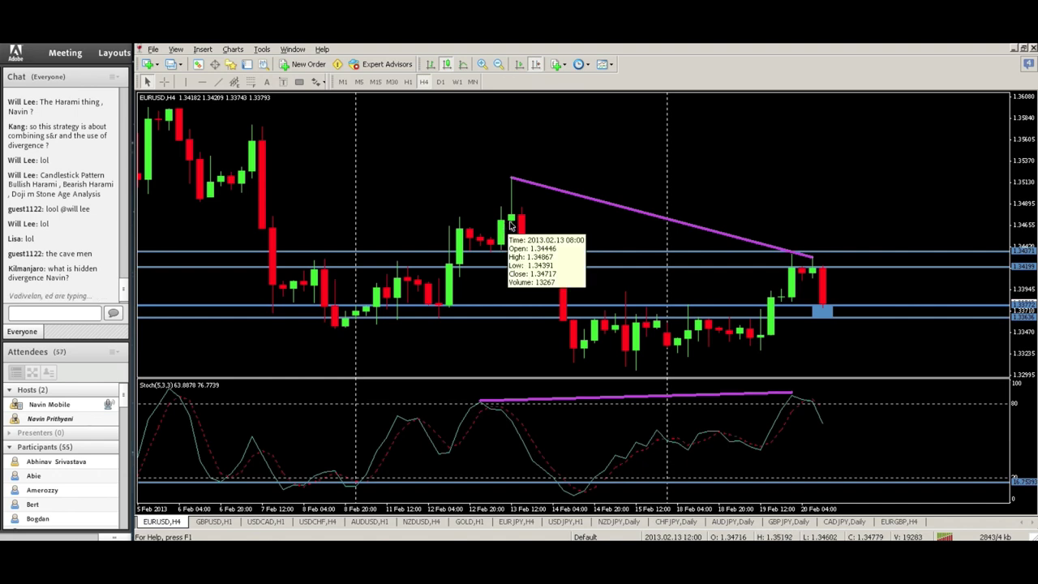
pyautogui.moveTo(779, 244)
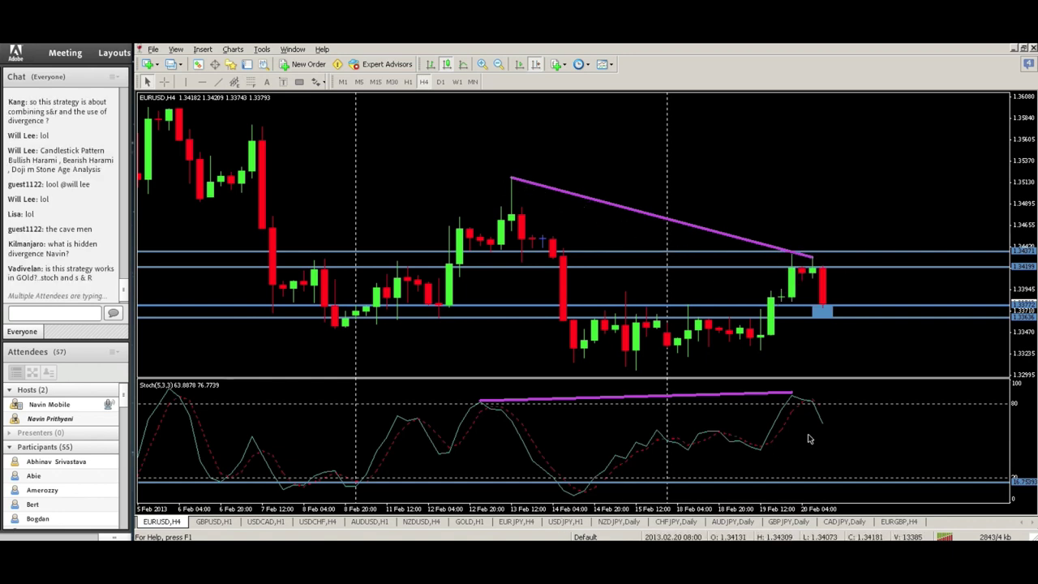
pyautogui.moveTo(808, 439)
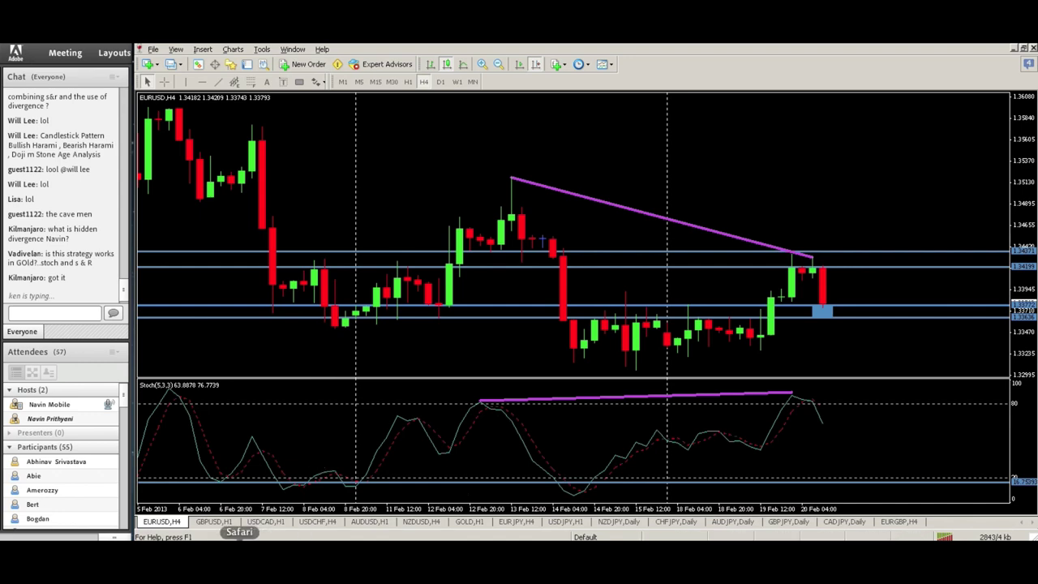
# Bring back the Urban Forex browser window and collapse both private chat popups
pyautogui.click(240, 545)
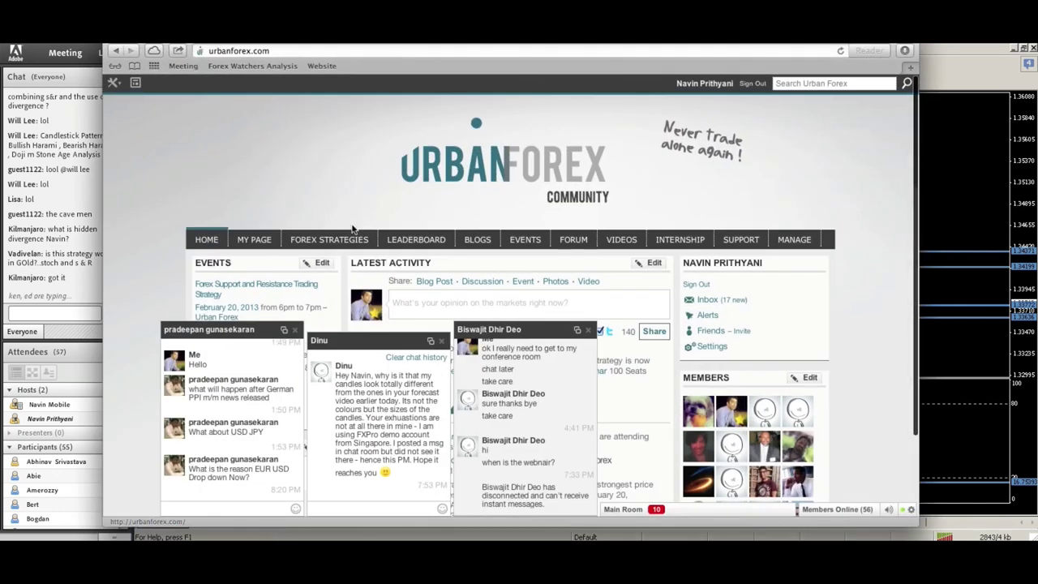
pyautogui.click(361, 341)
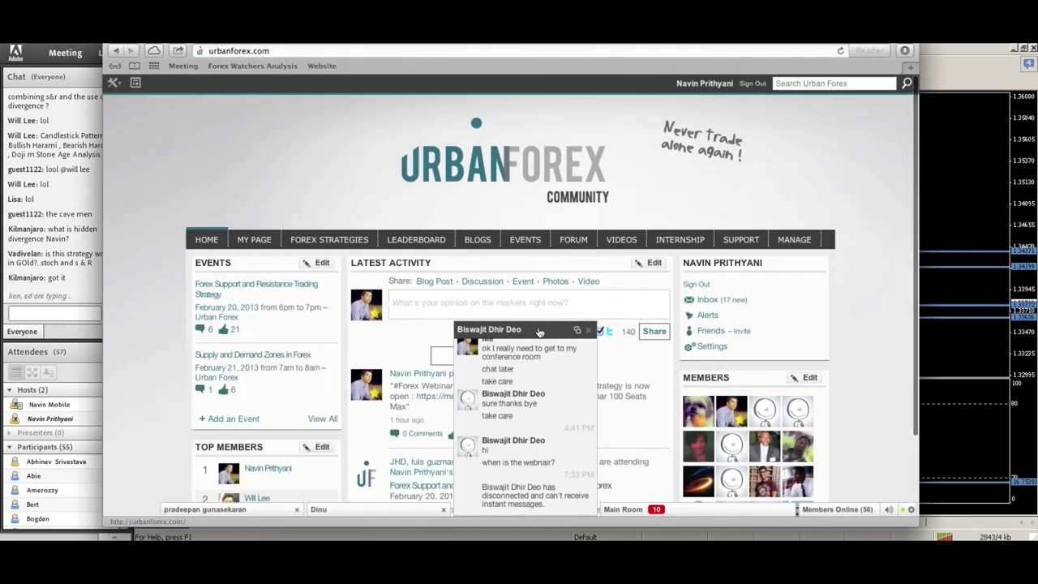
pyautogui.click(542, 332)
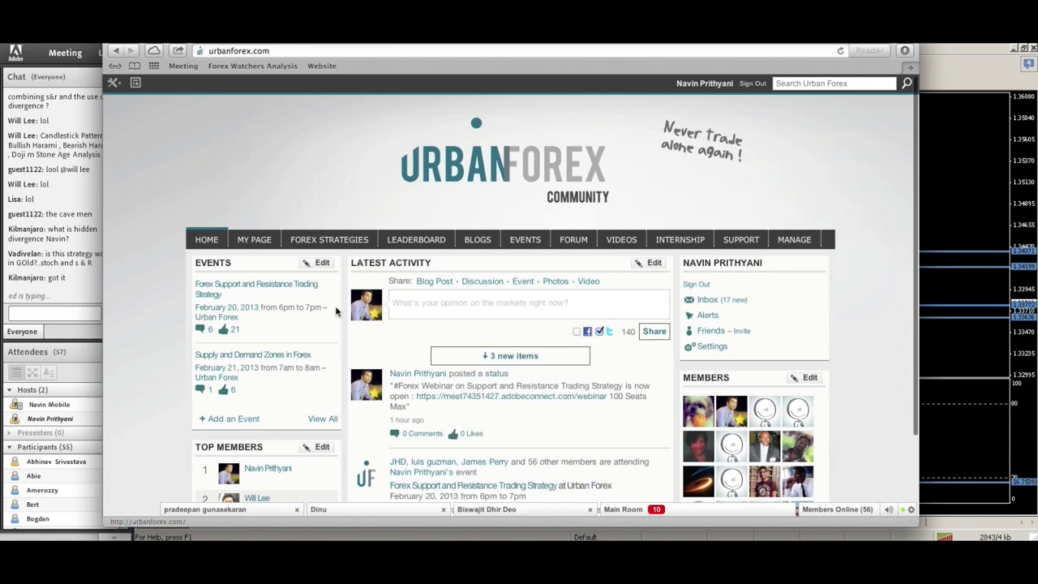
pyautogui.scroll(-3, 336, 308)
pyautogui.scroll(-10, 542, 188)
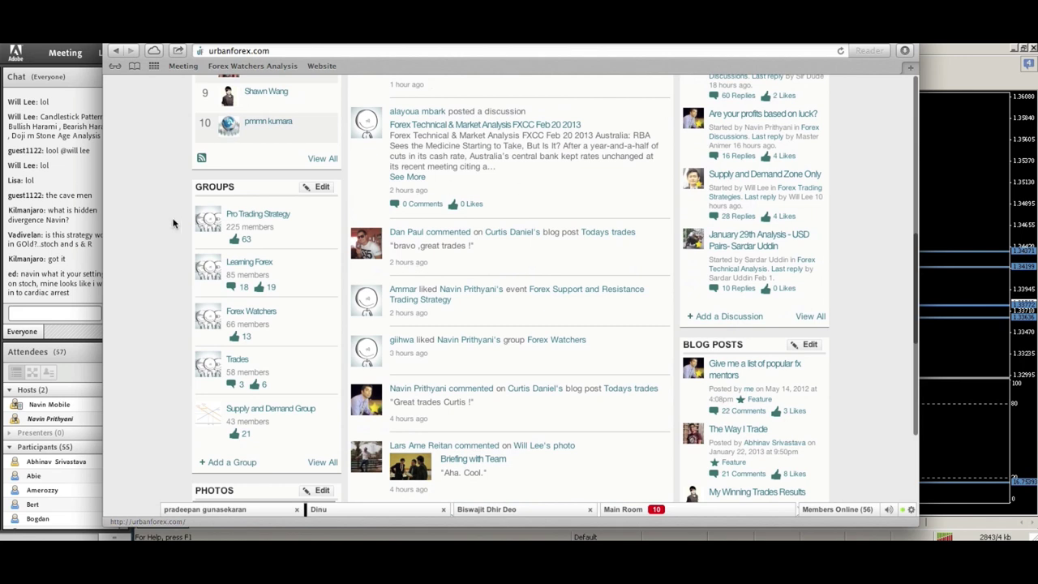
# Open the Support and Resistance group from the full groups list, browse it, then minimize Safari
pyautogui.click(322, 462)
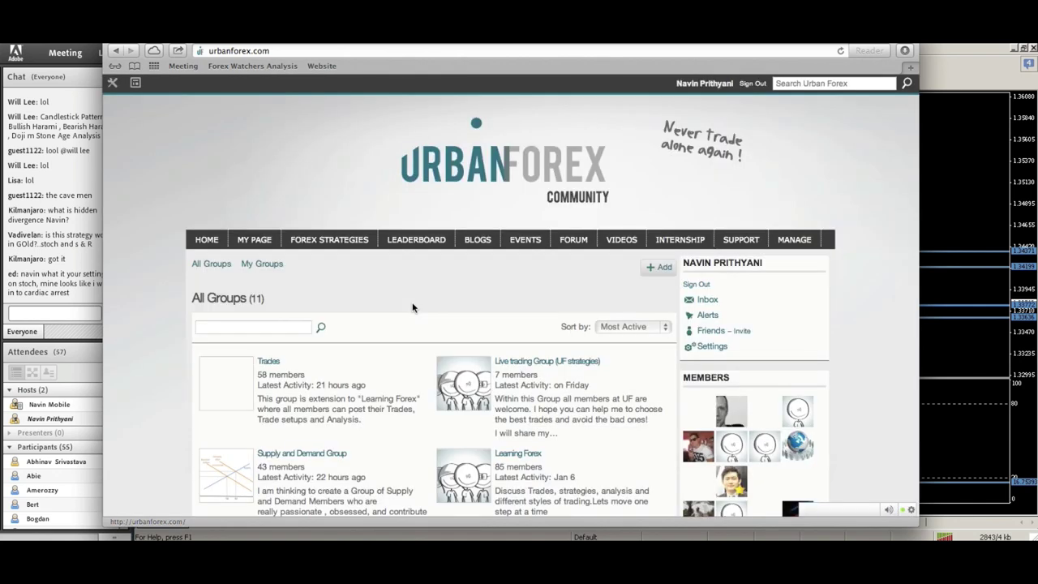
pyautogui.scroll(-5, 412, 307)
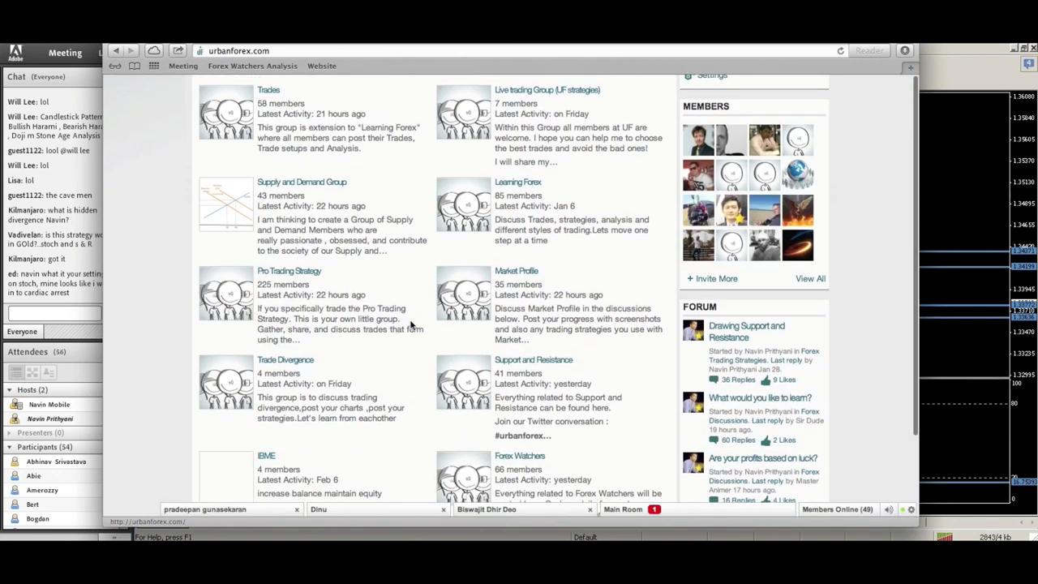
pyautogui.scroll(-1, 412, 324)
pyautogui.click(537, 323)
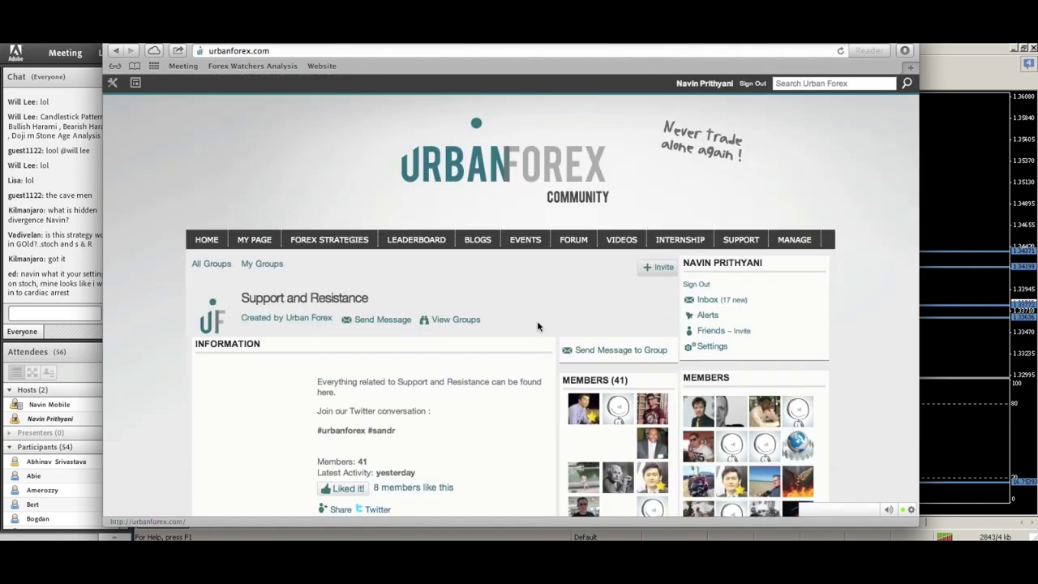
pyautogui.scroll(-2, 536, 324)
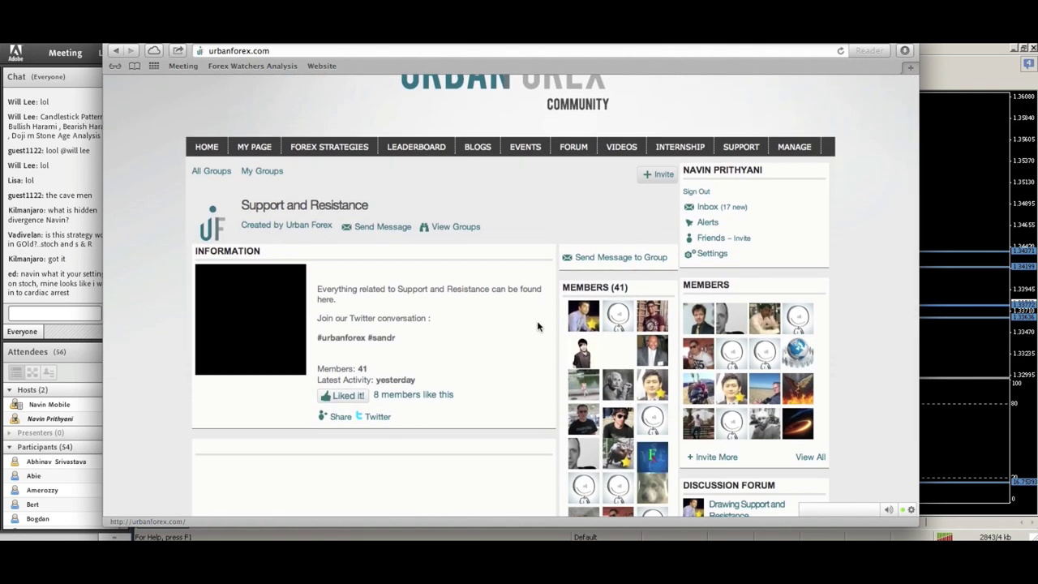
pyautogui.scroll(-3, 537, 326)
pyautogui.scroll(-7, 536, 326)
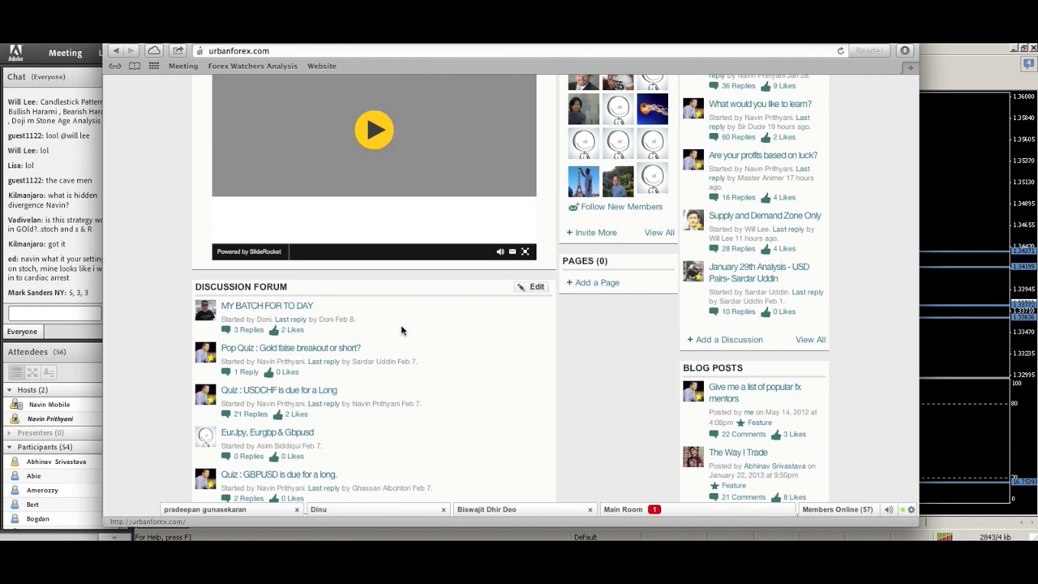
pyautogui.click(121, 50)
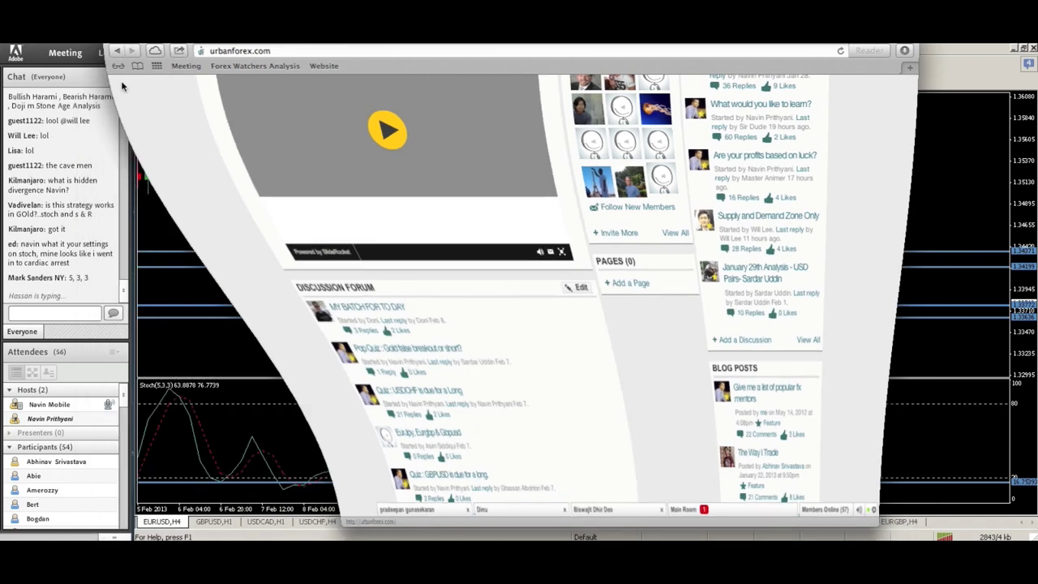
pyautogui.click(80, 317)
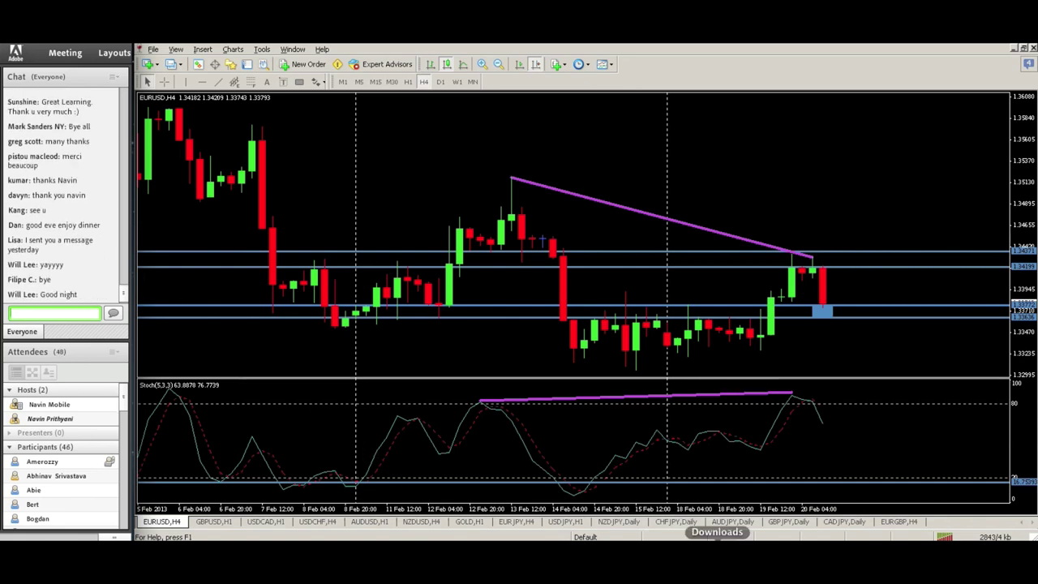
pyautogui.click(194, 209)
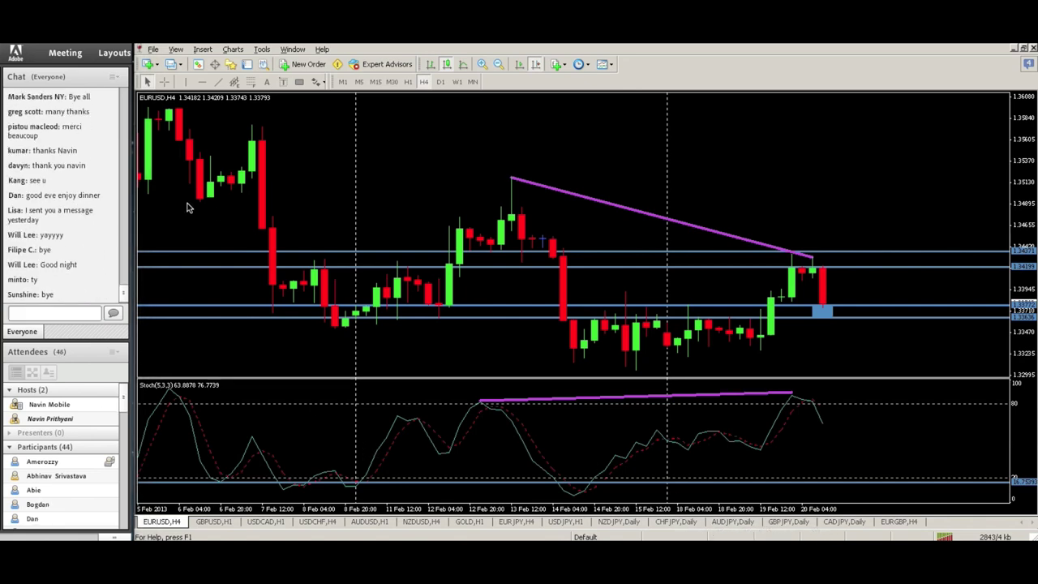